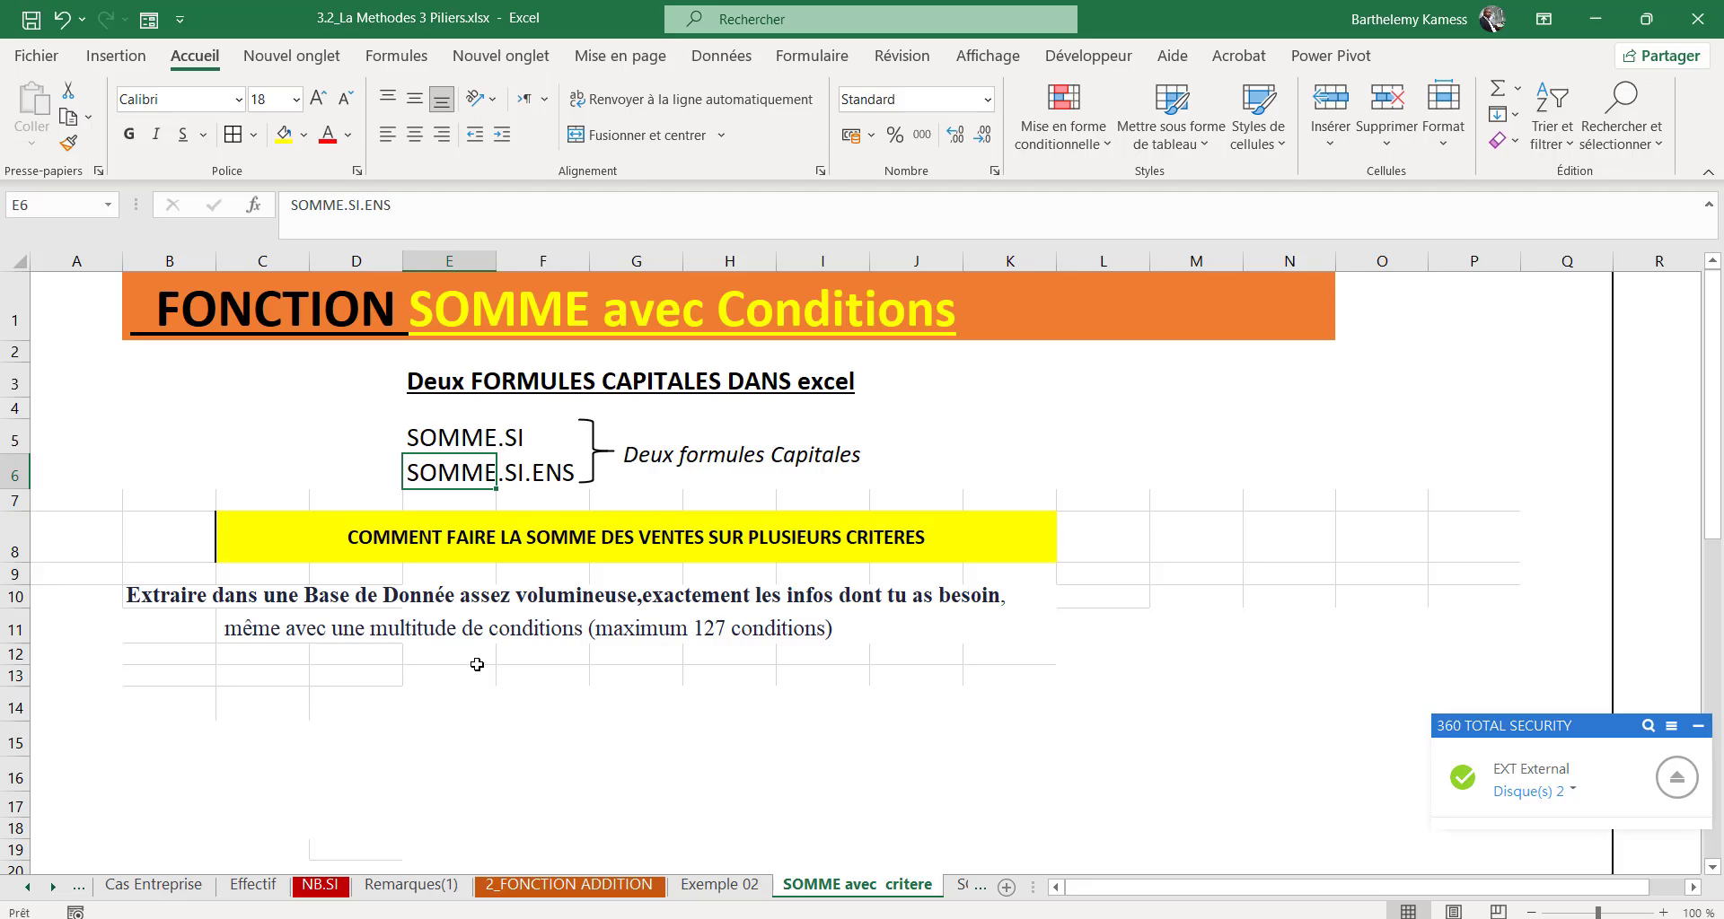
Step: Open the worksheet "SOMME avec 1 critere" that covers summing sales with one criterion
left_click(433, 545)
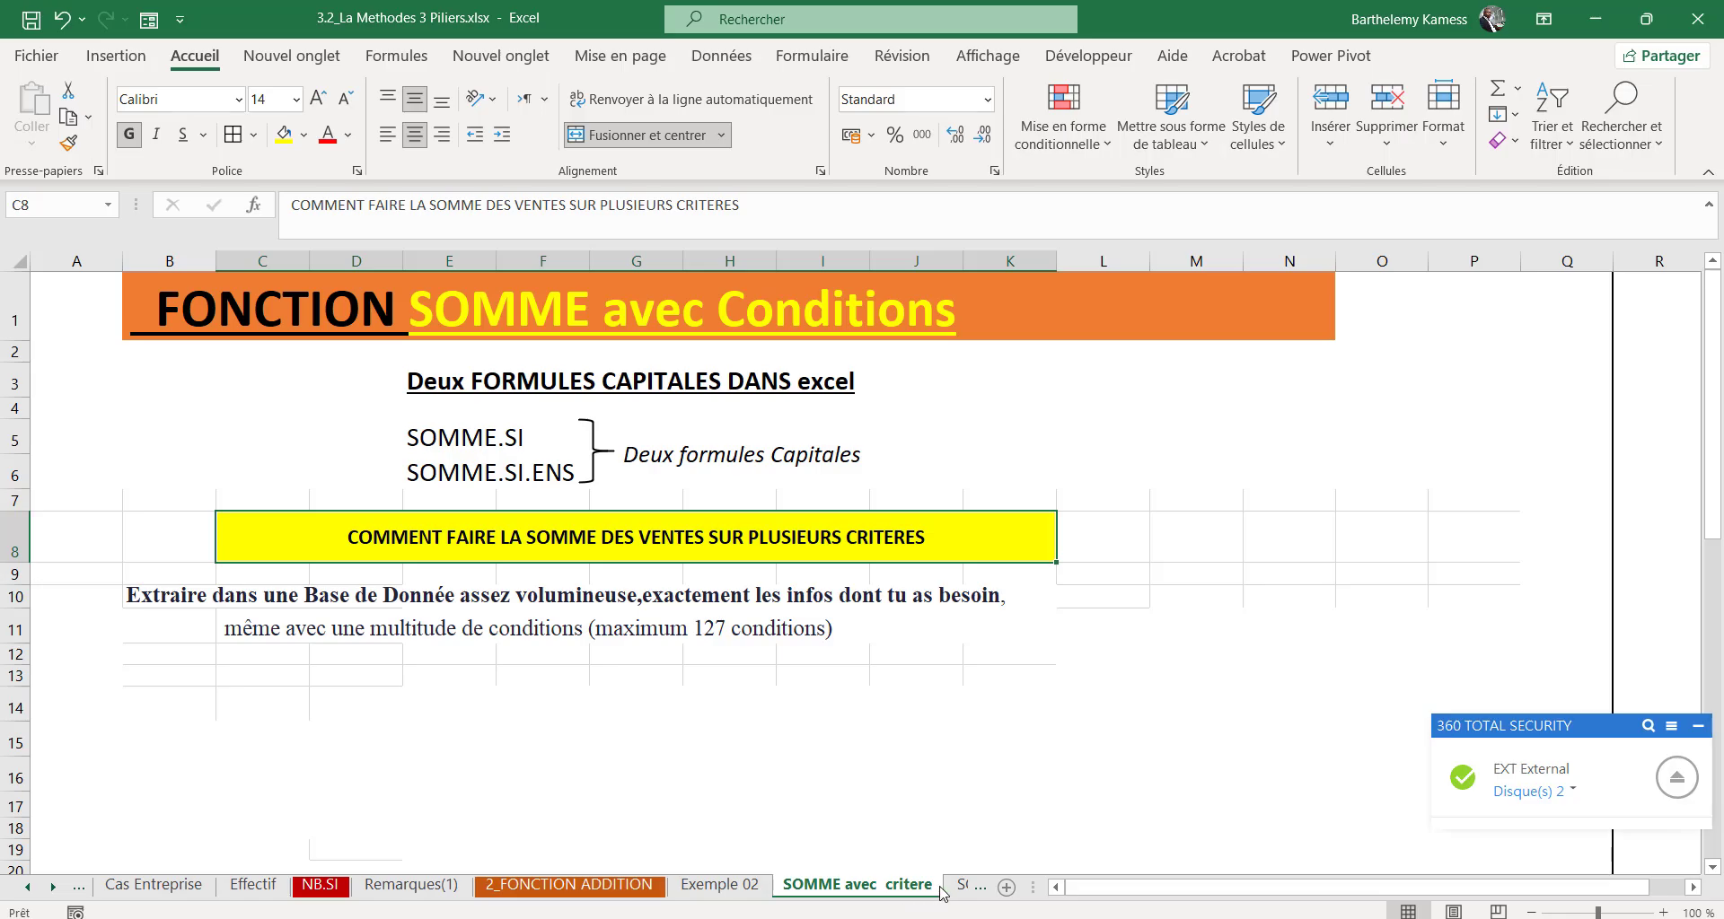
left_click(490, 444)
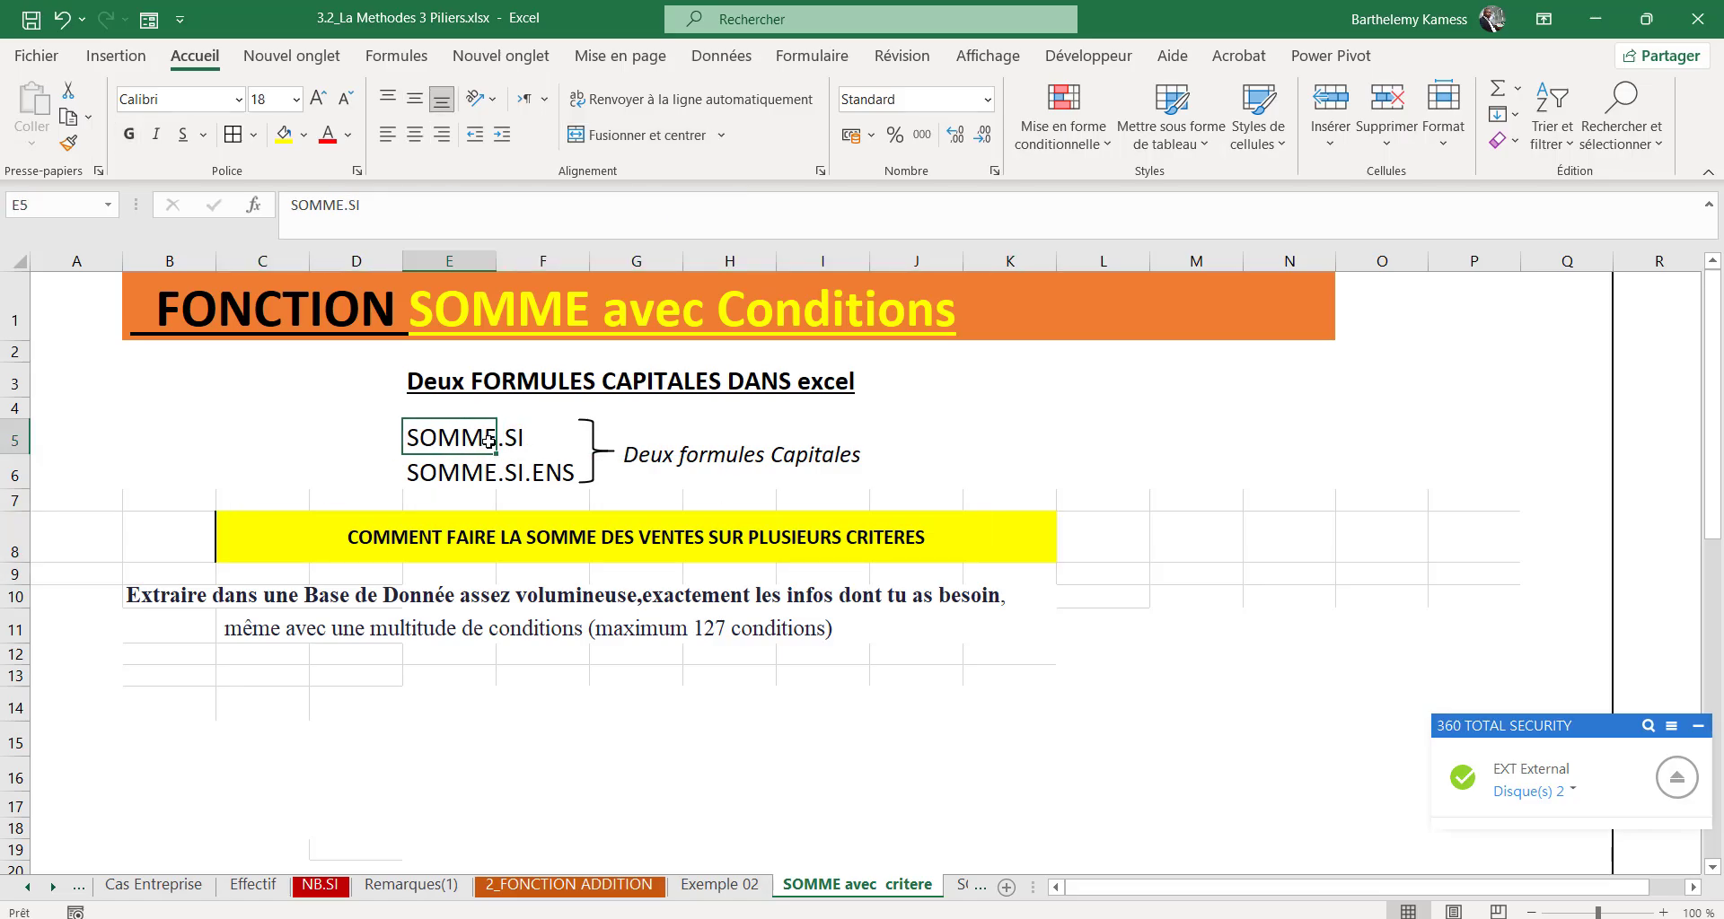
left_click(959, 891)
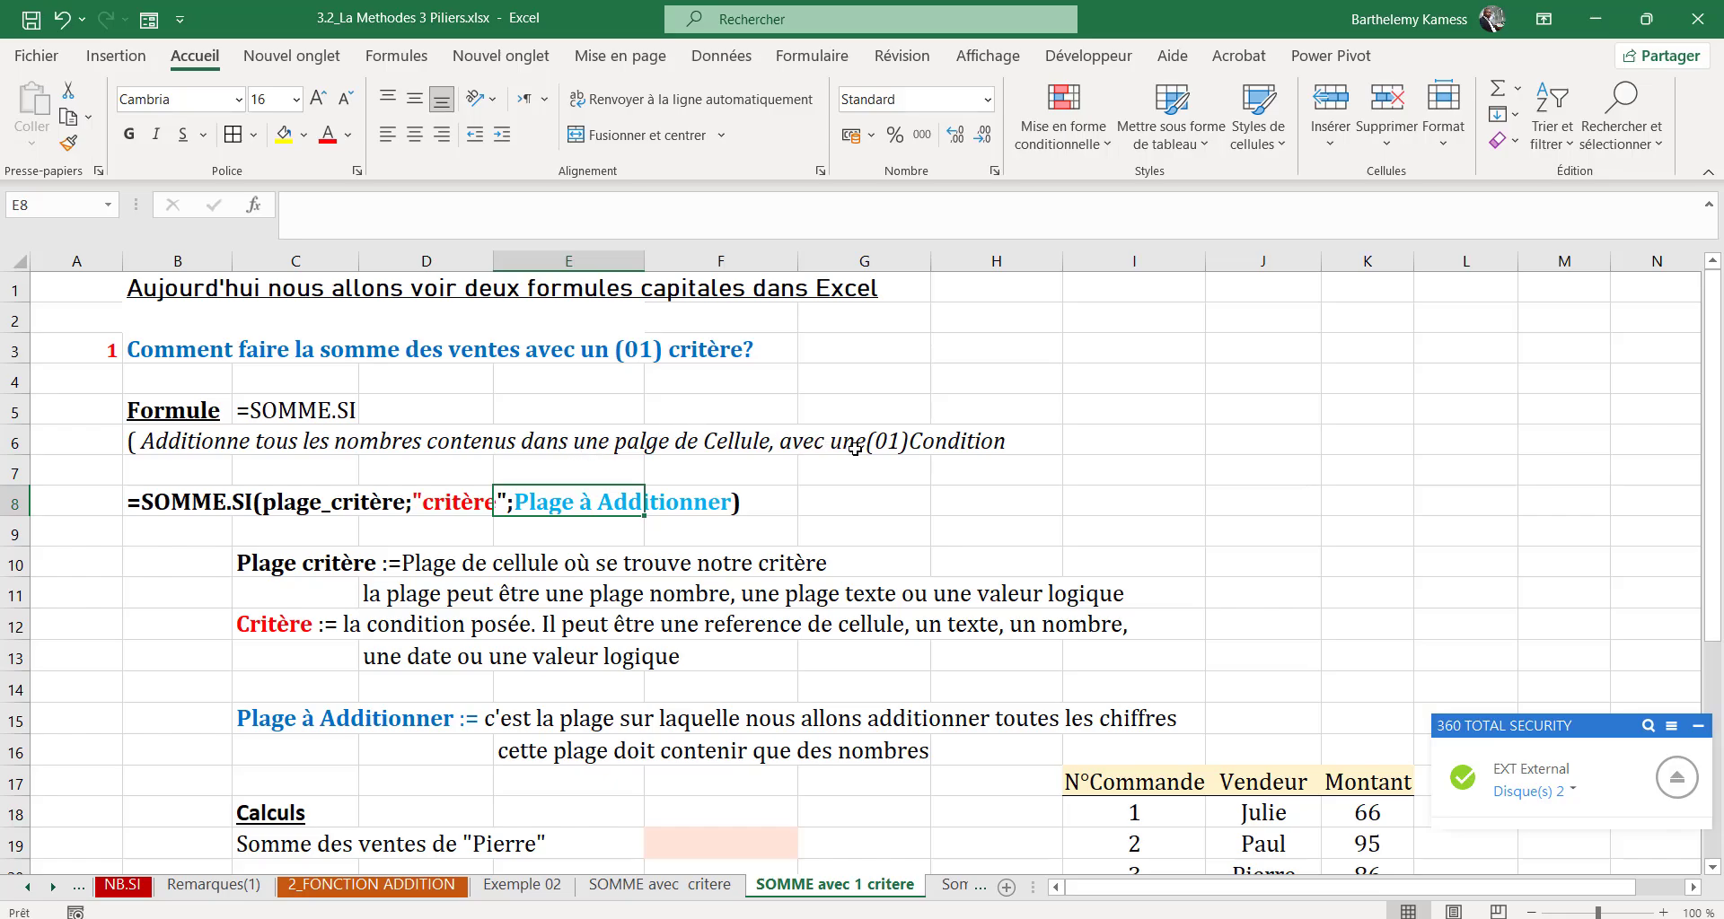
Step: Examine the SOMME.SI syntax, the definitions of its three arguments, and the Calculs section beside the sales table
left_click_drag(133, 503, 749, 516)
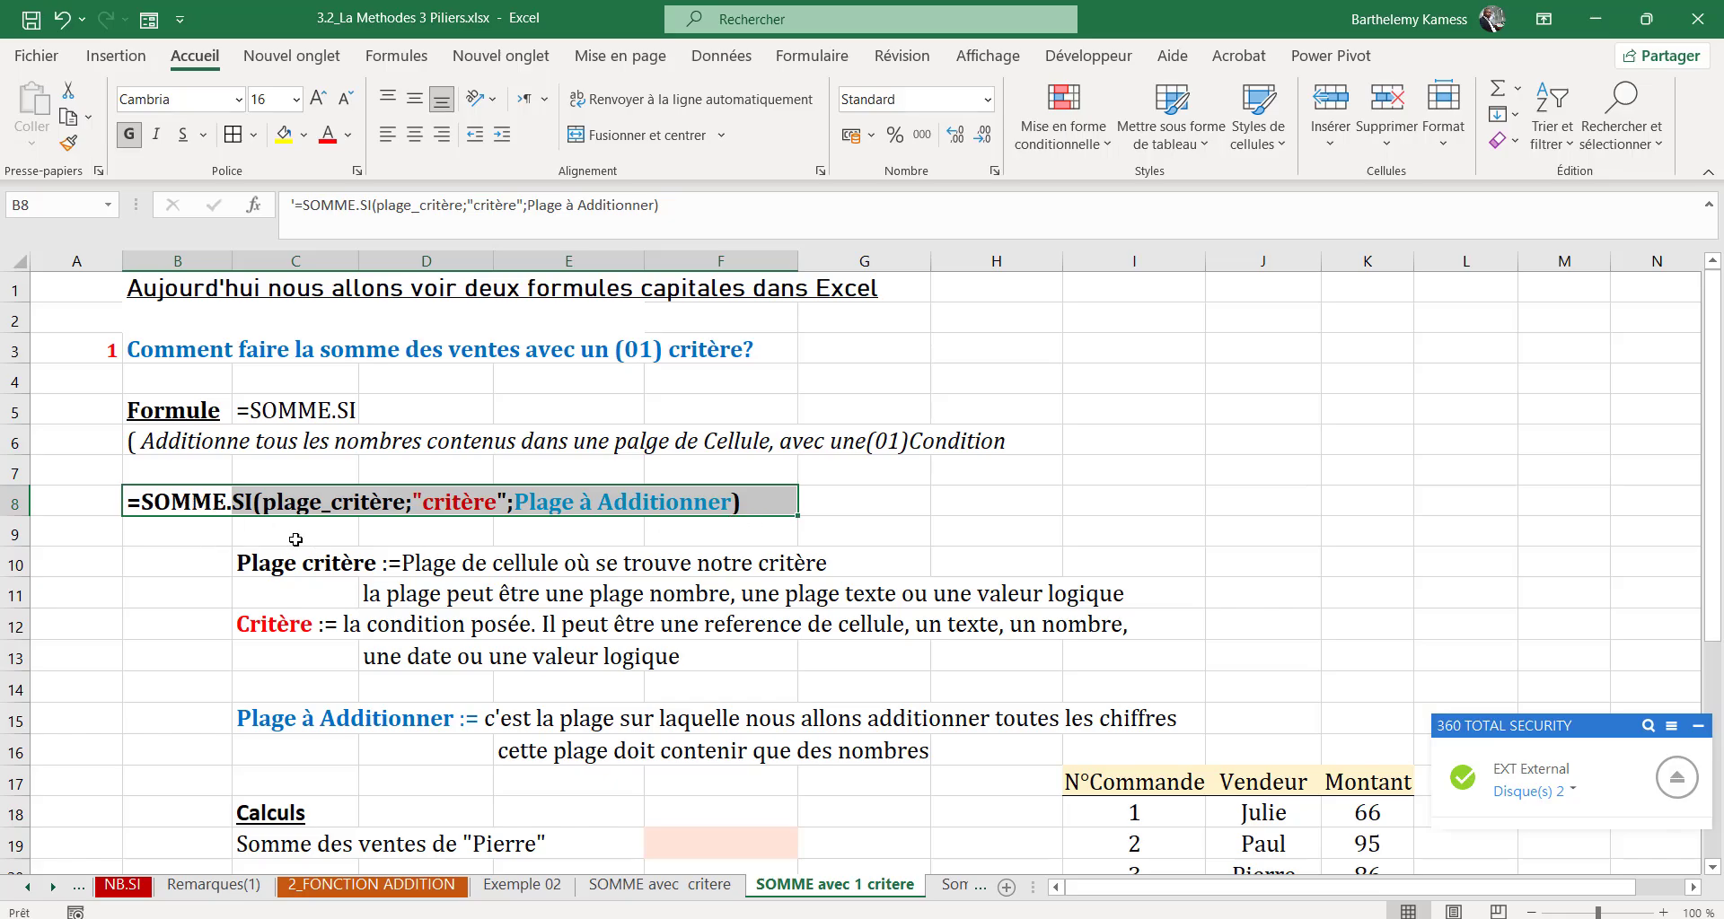
left_click(302, 507)
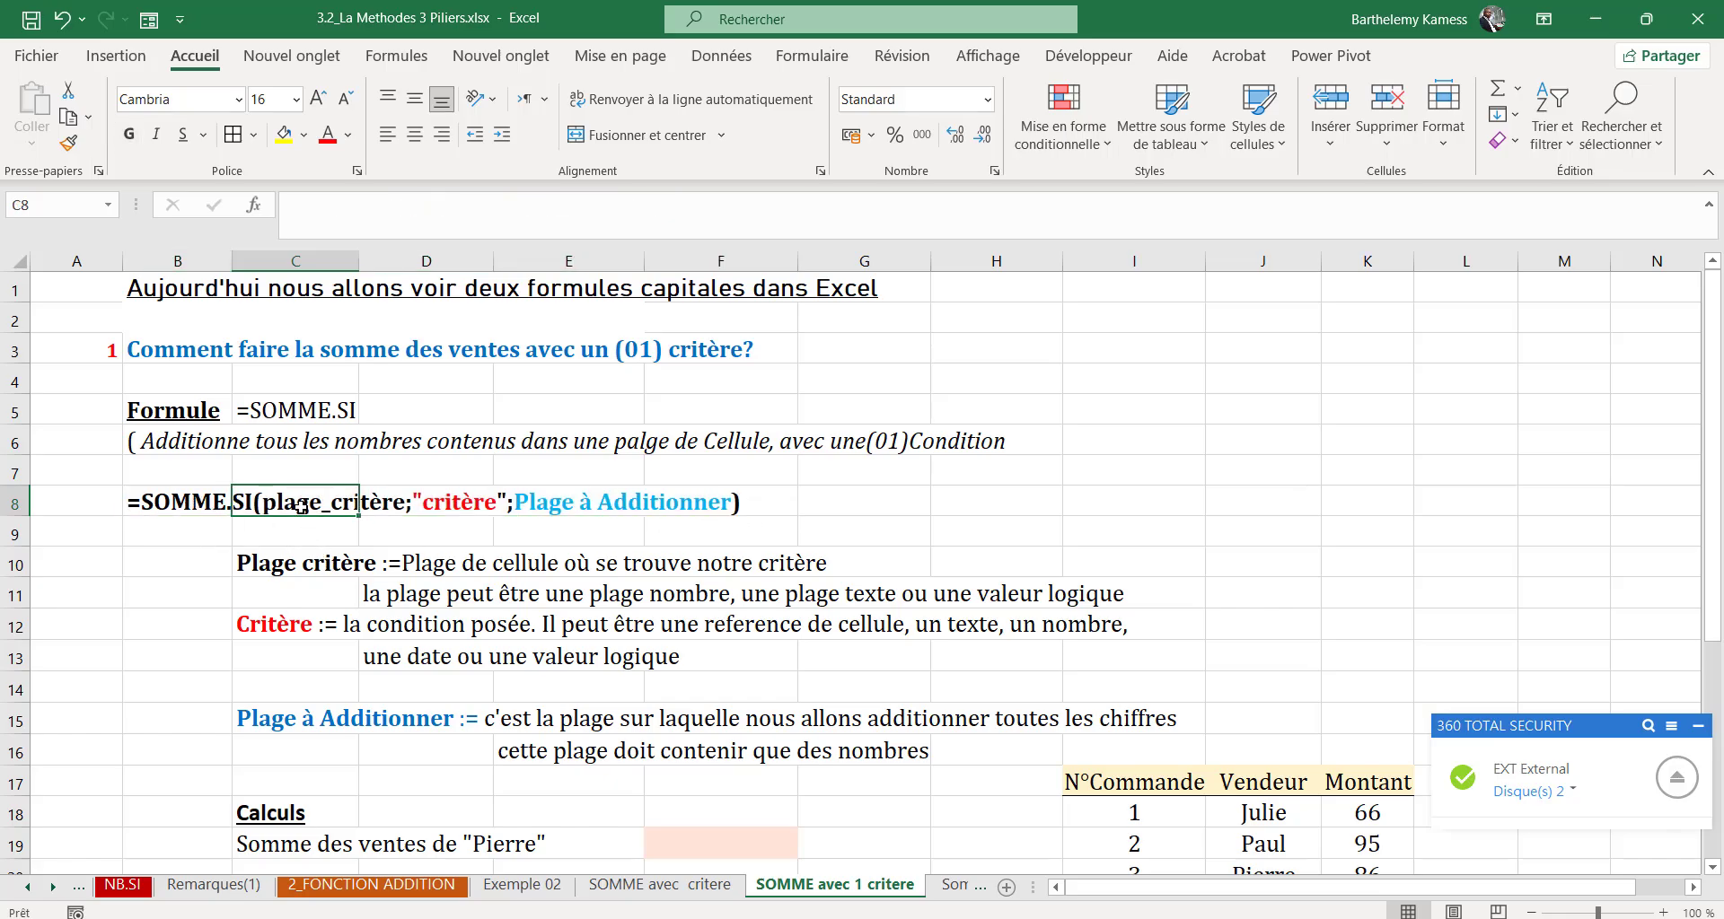
left_click(462, 505)
left_click(578, 509)
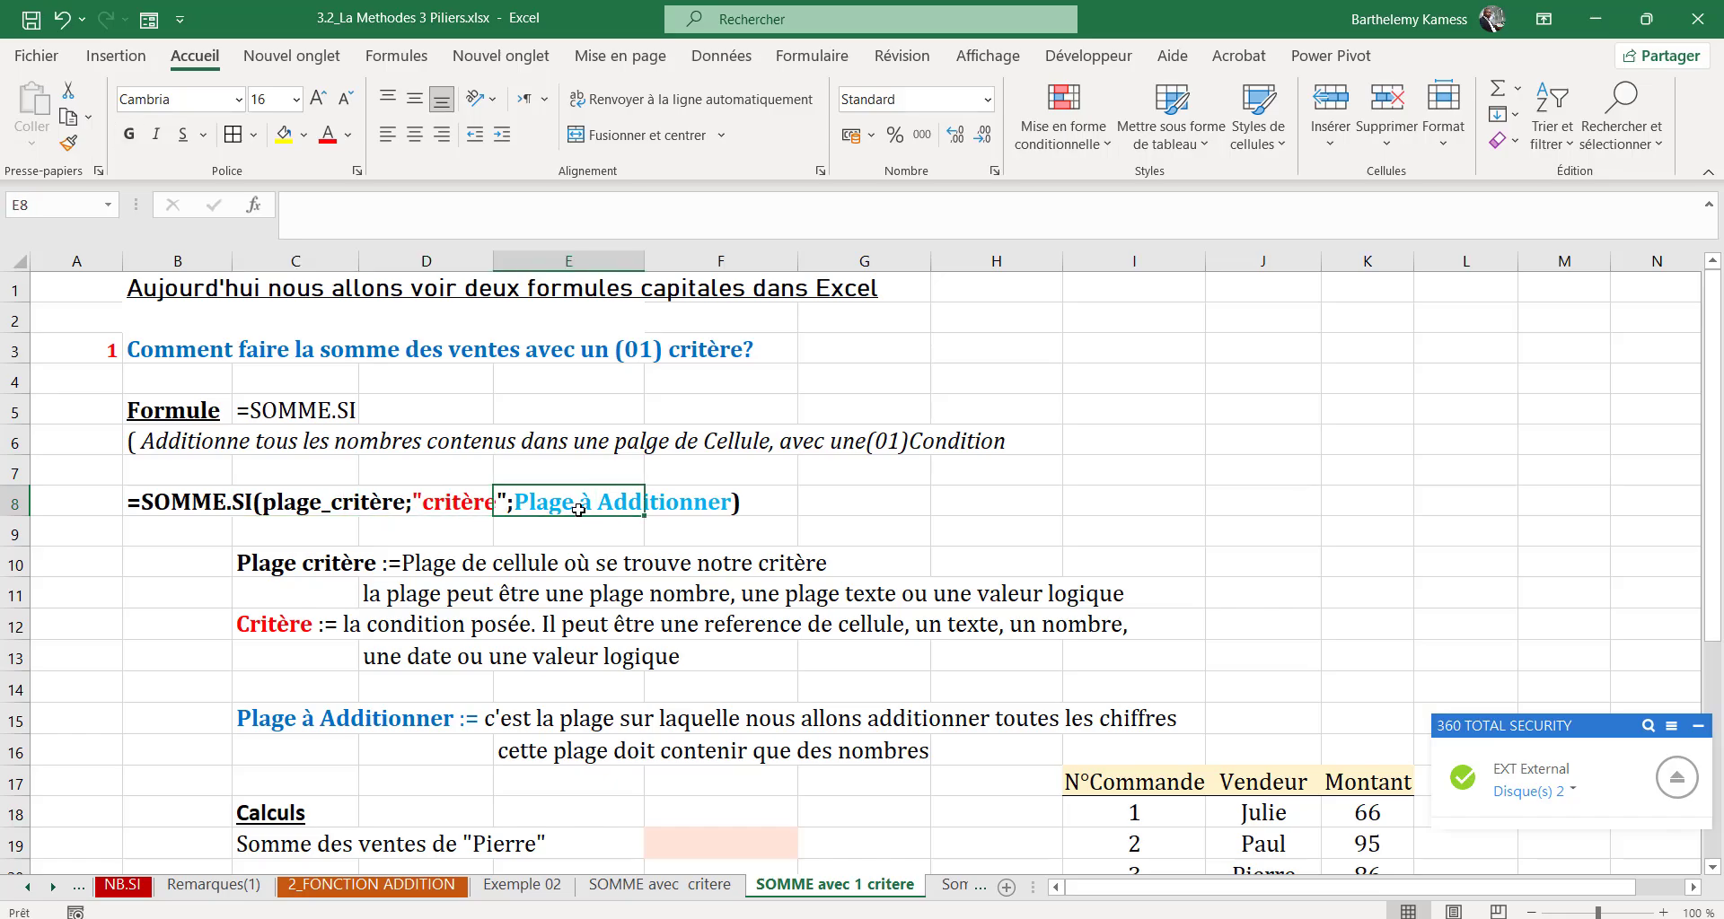
left_click(310, 557)
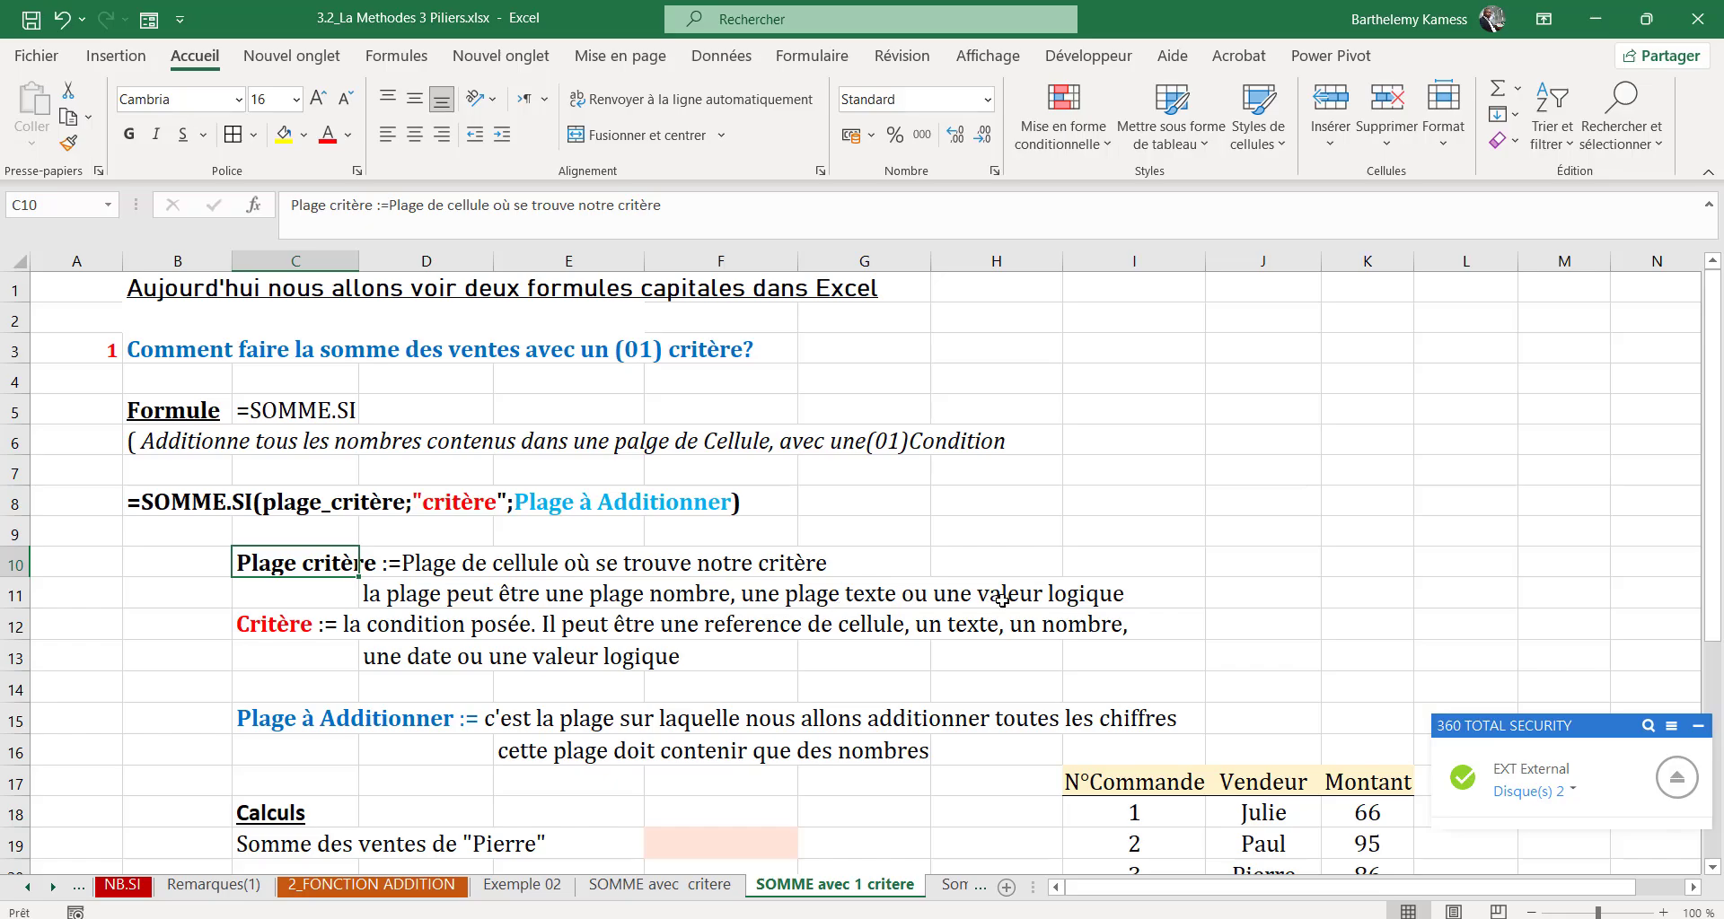
left_click(433, 566)
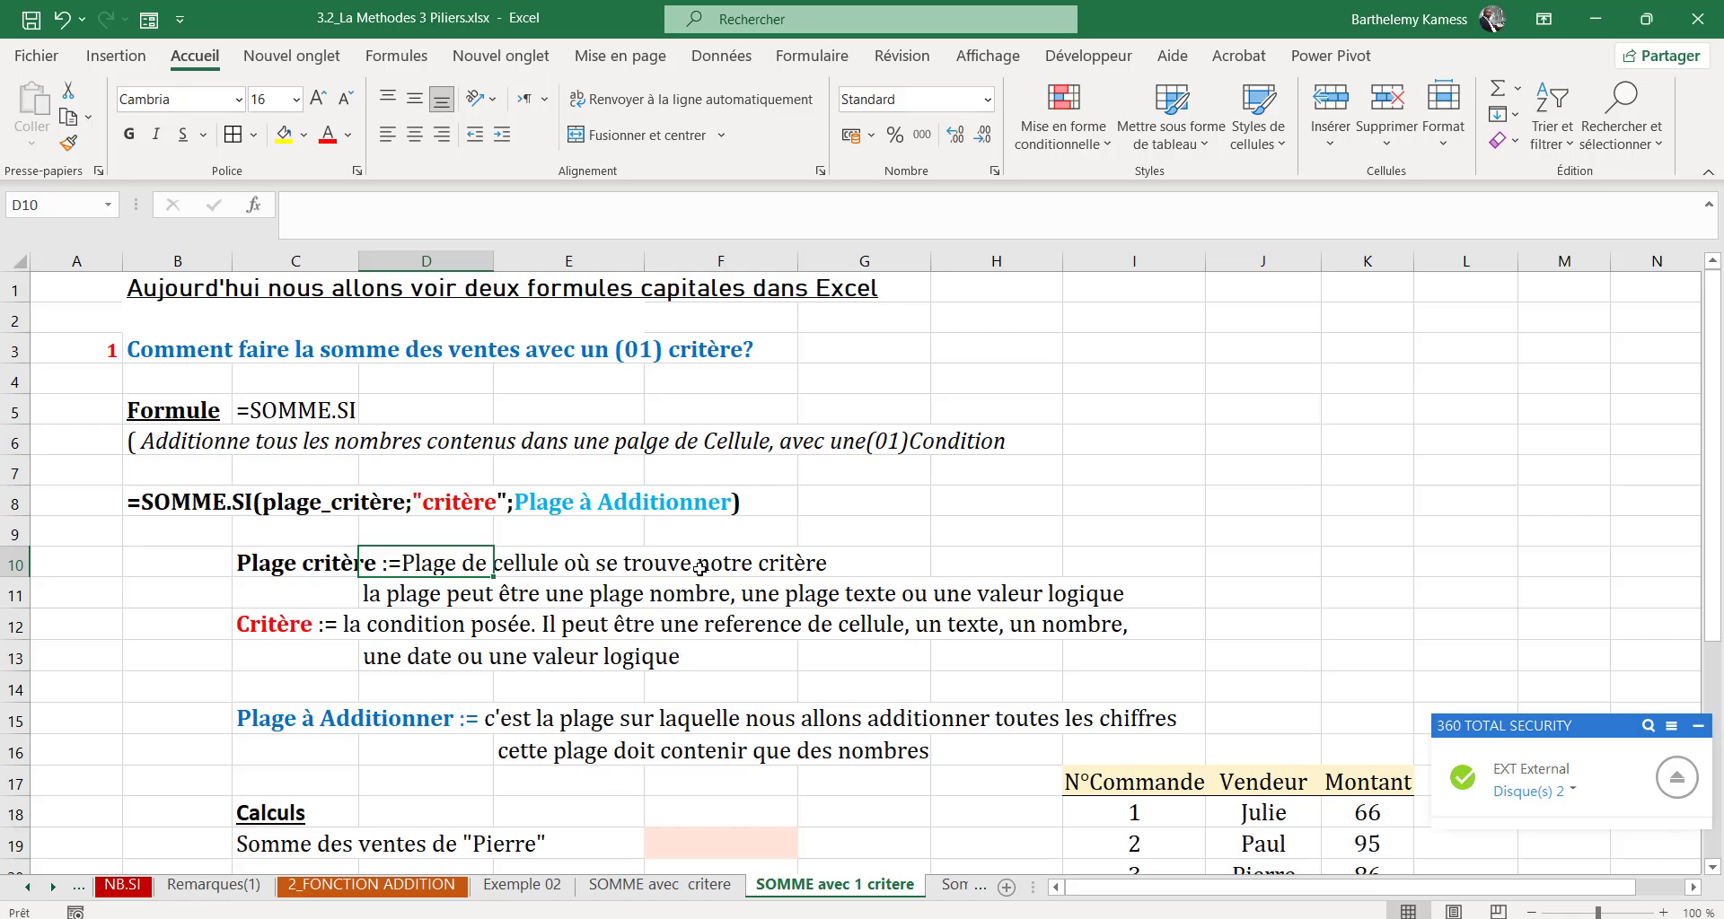
left_click(305, 508)
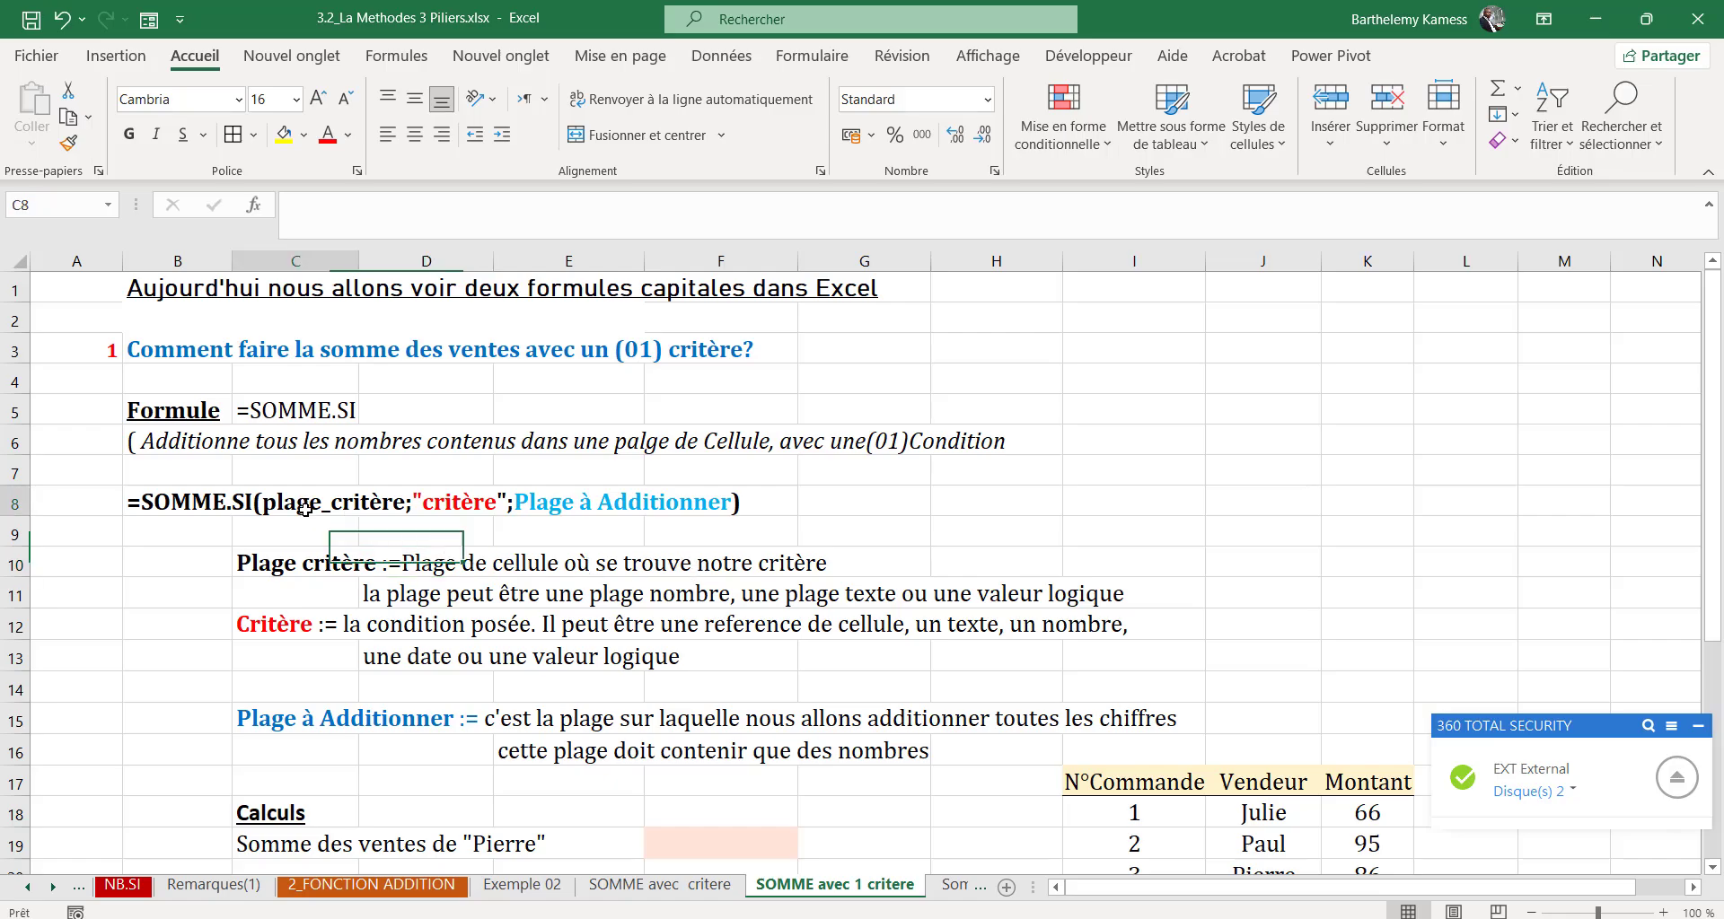
left_click(452, 511)
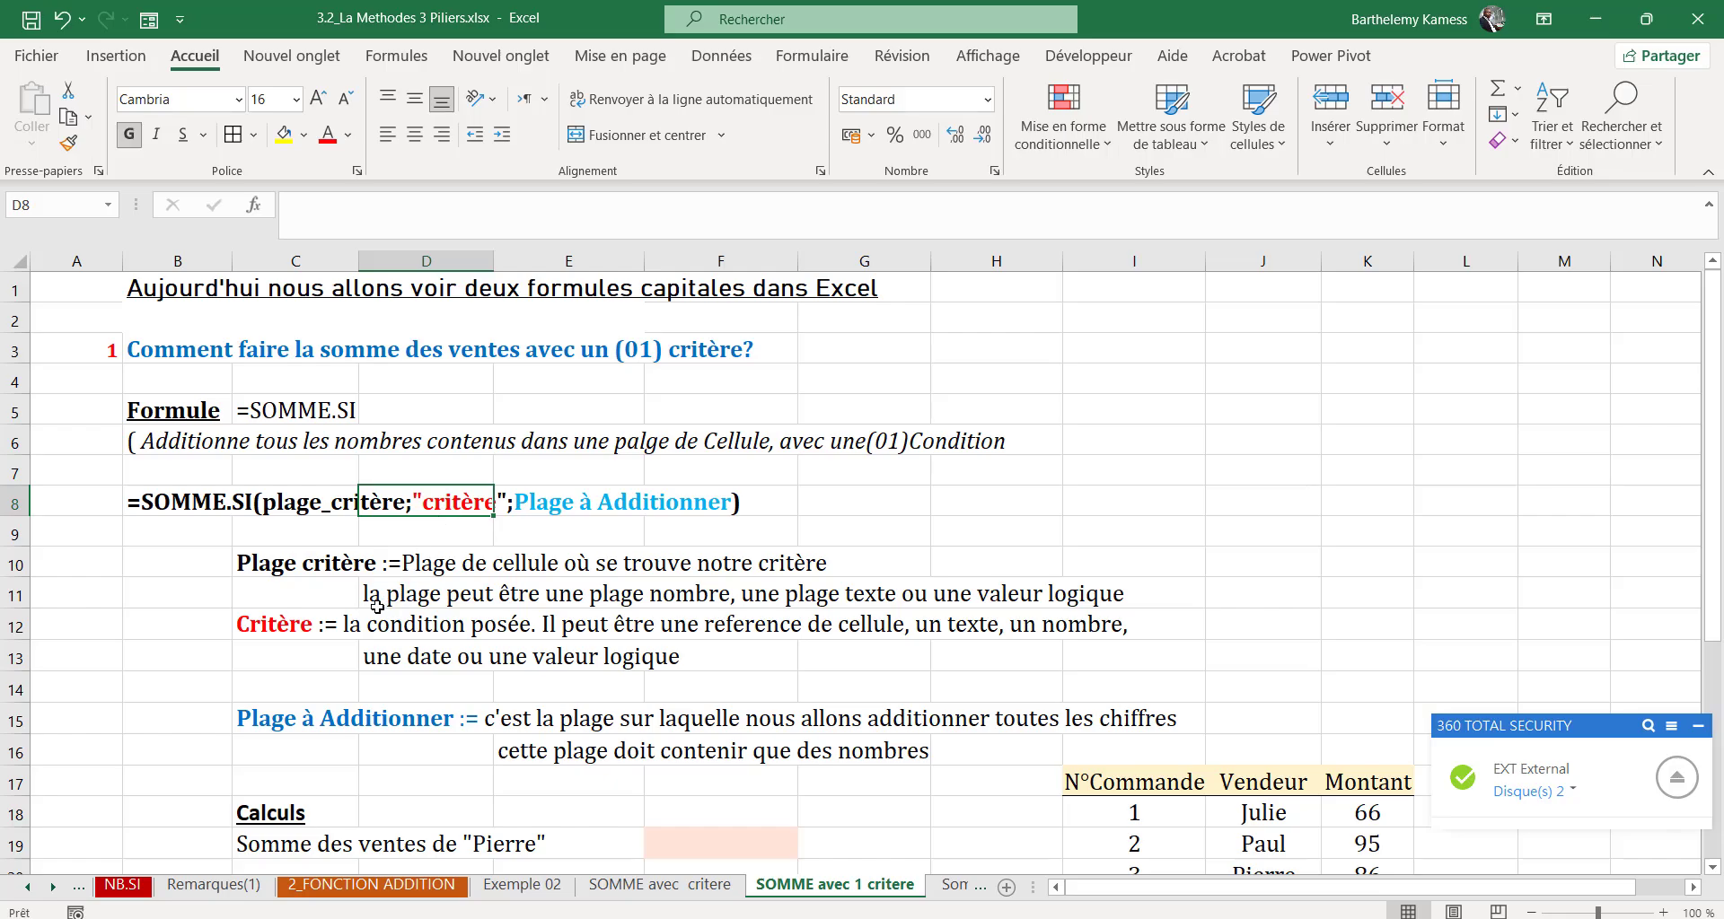
left_click(339, 627)
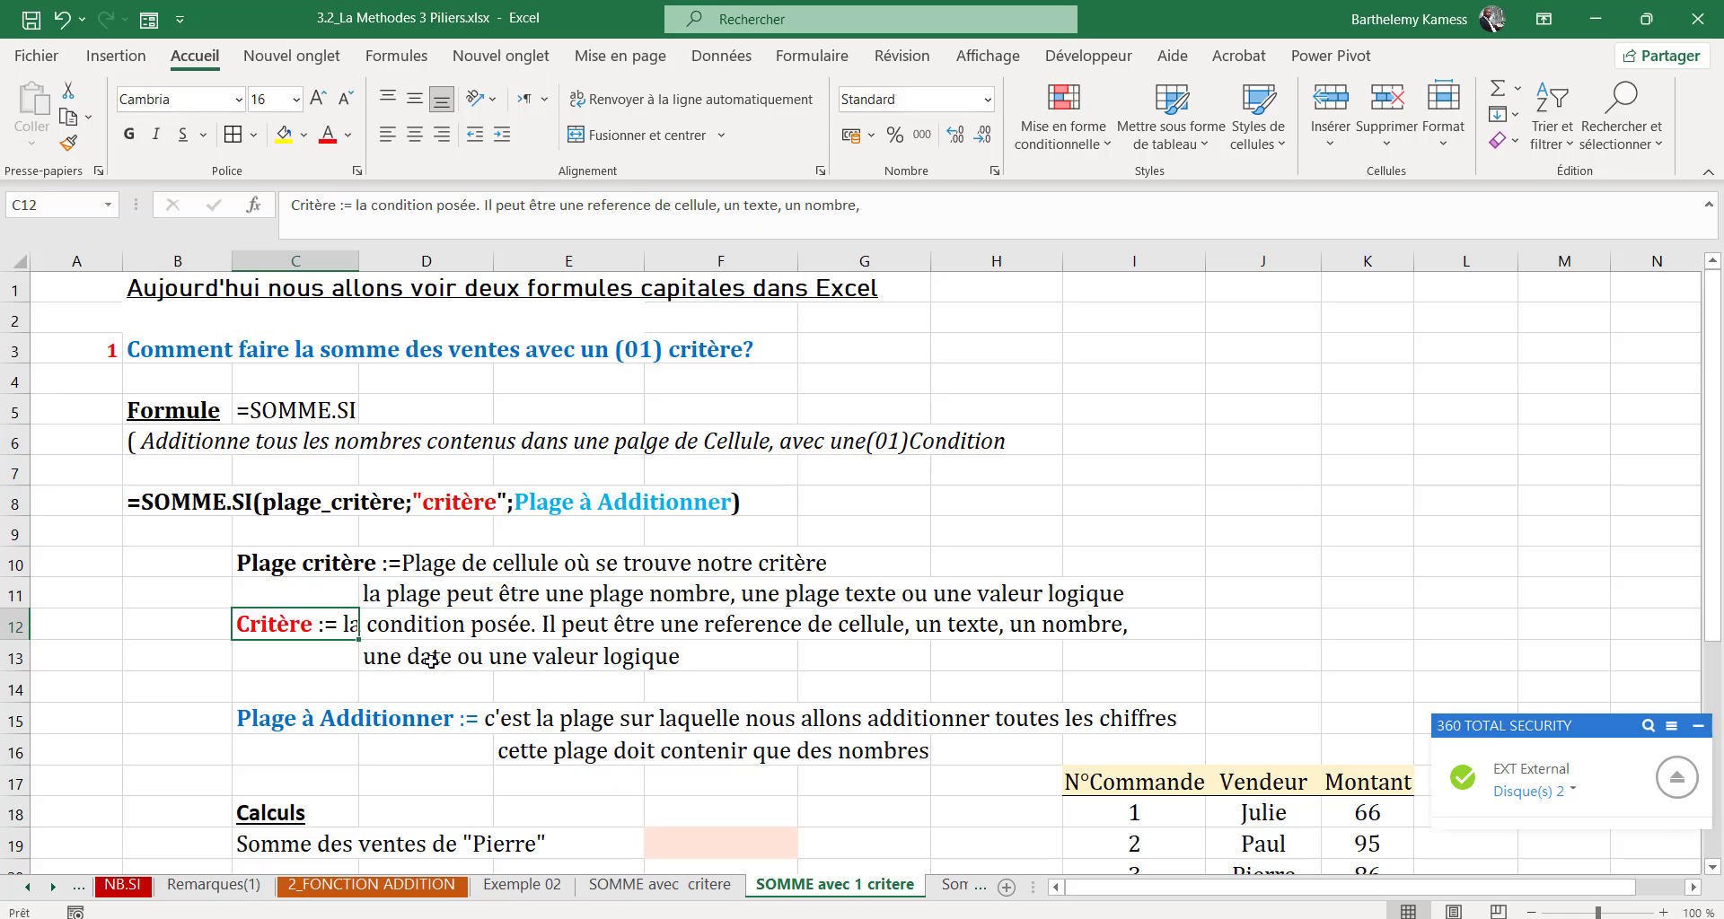
scroll(430, 660, "down", 1)
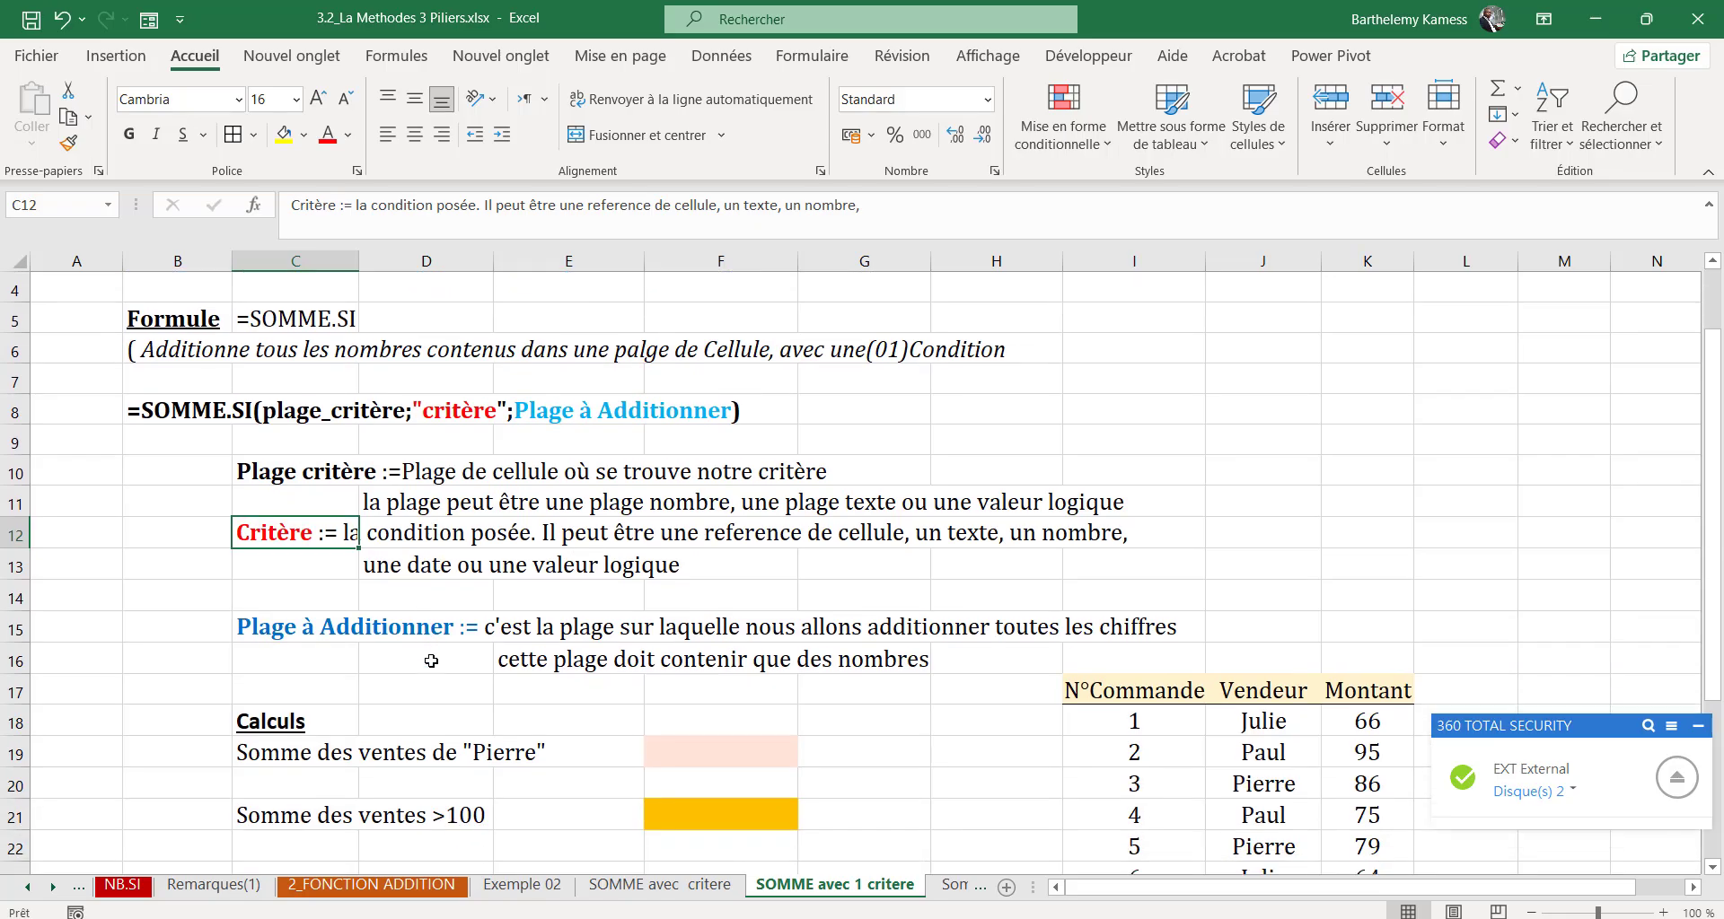
left_click(269, 630)
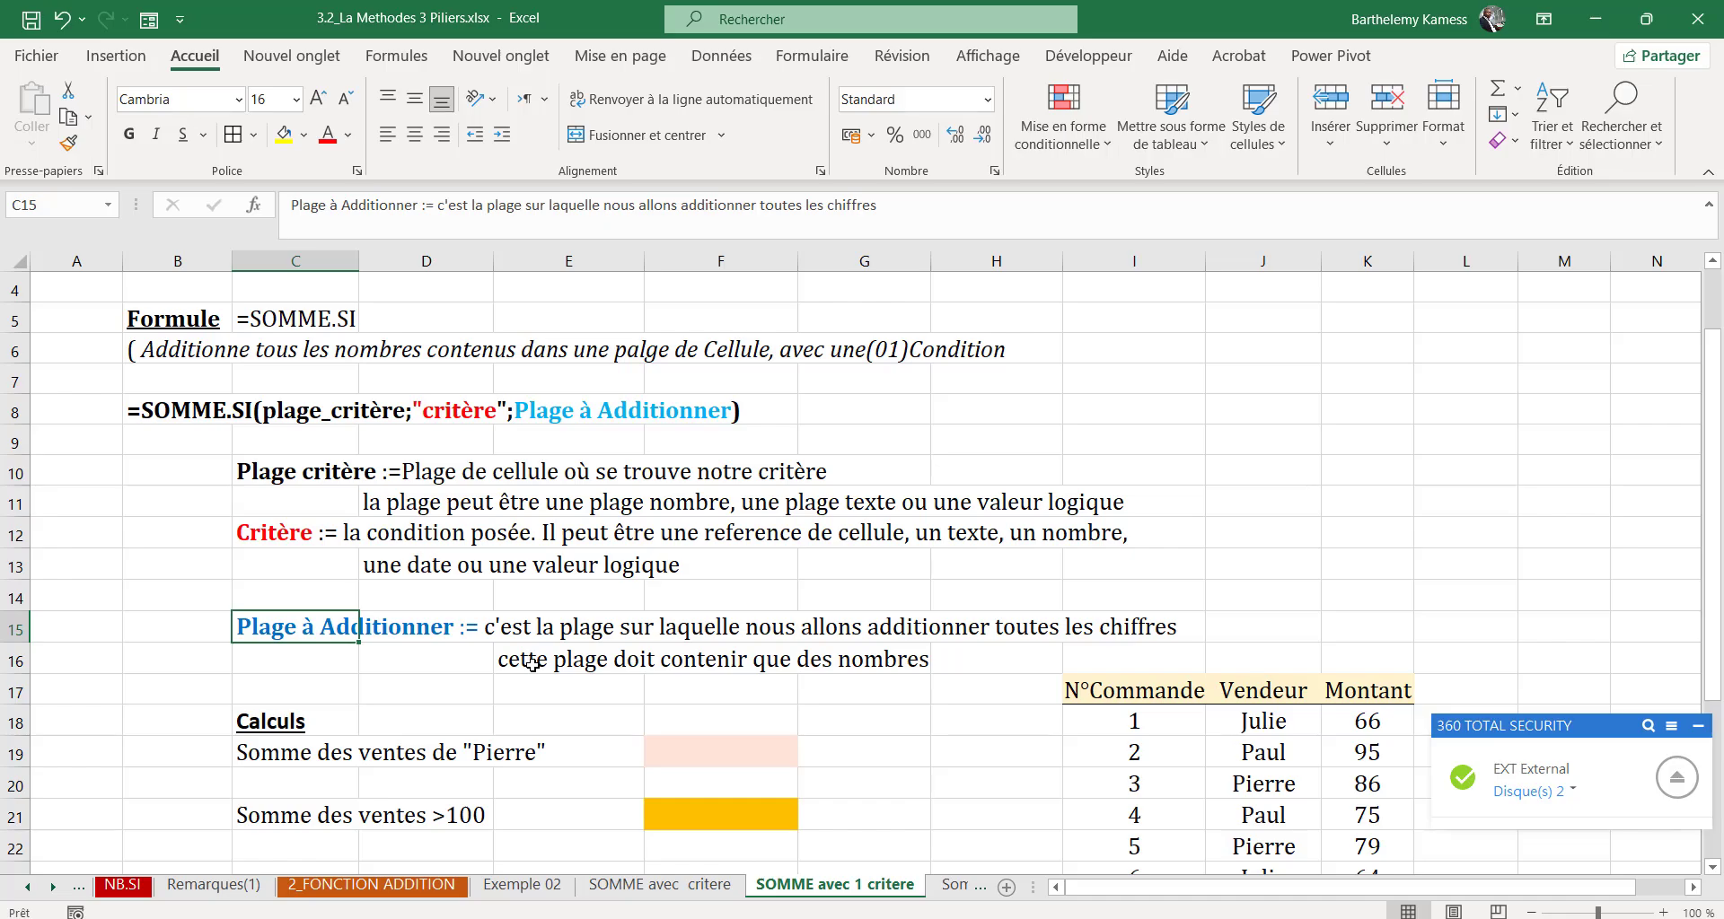
scroll(532, 664, "down", 2)
scroll(530, 663, "up", 1)
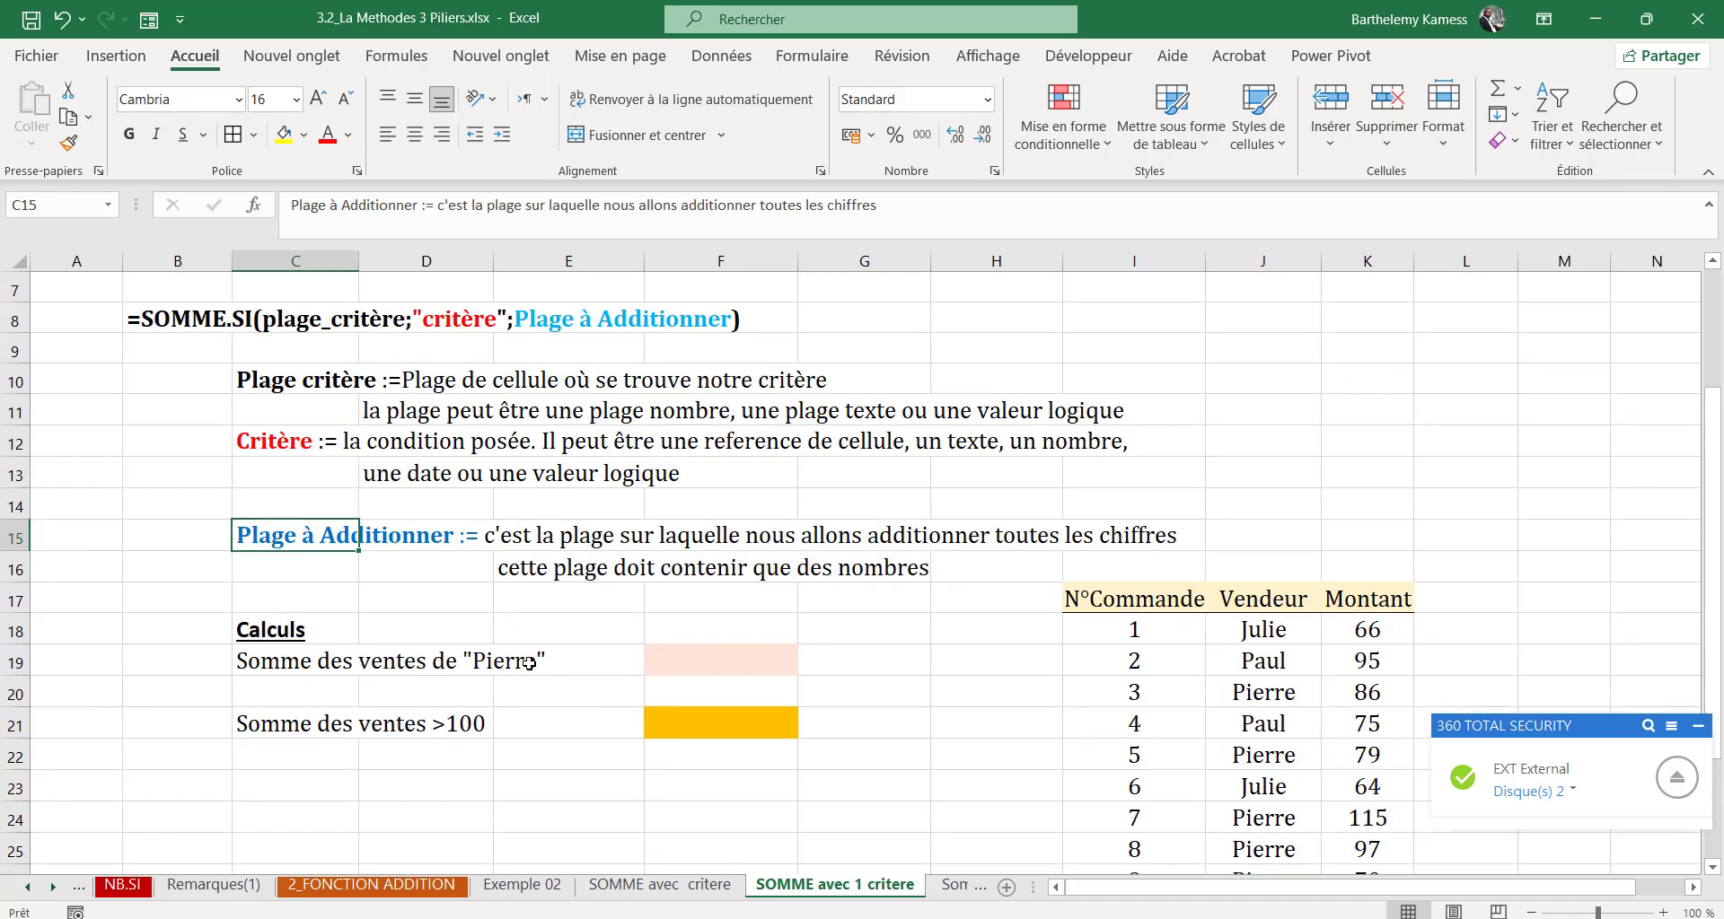
scroll(528, 663, "down", 1)
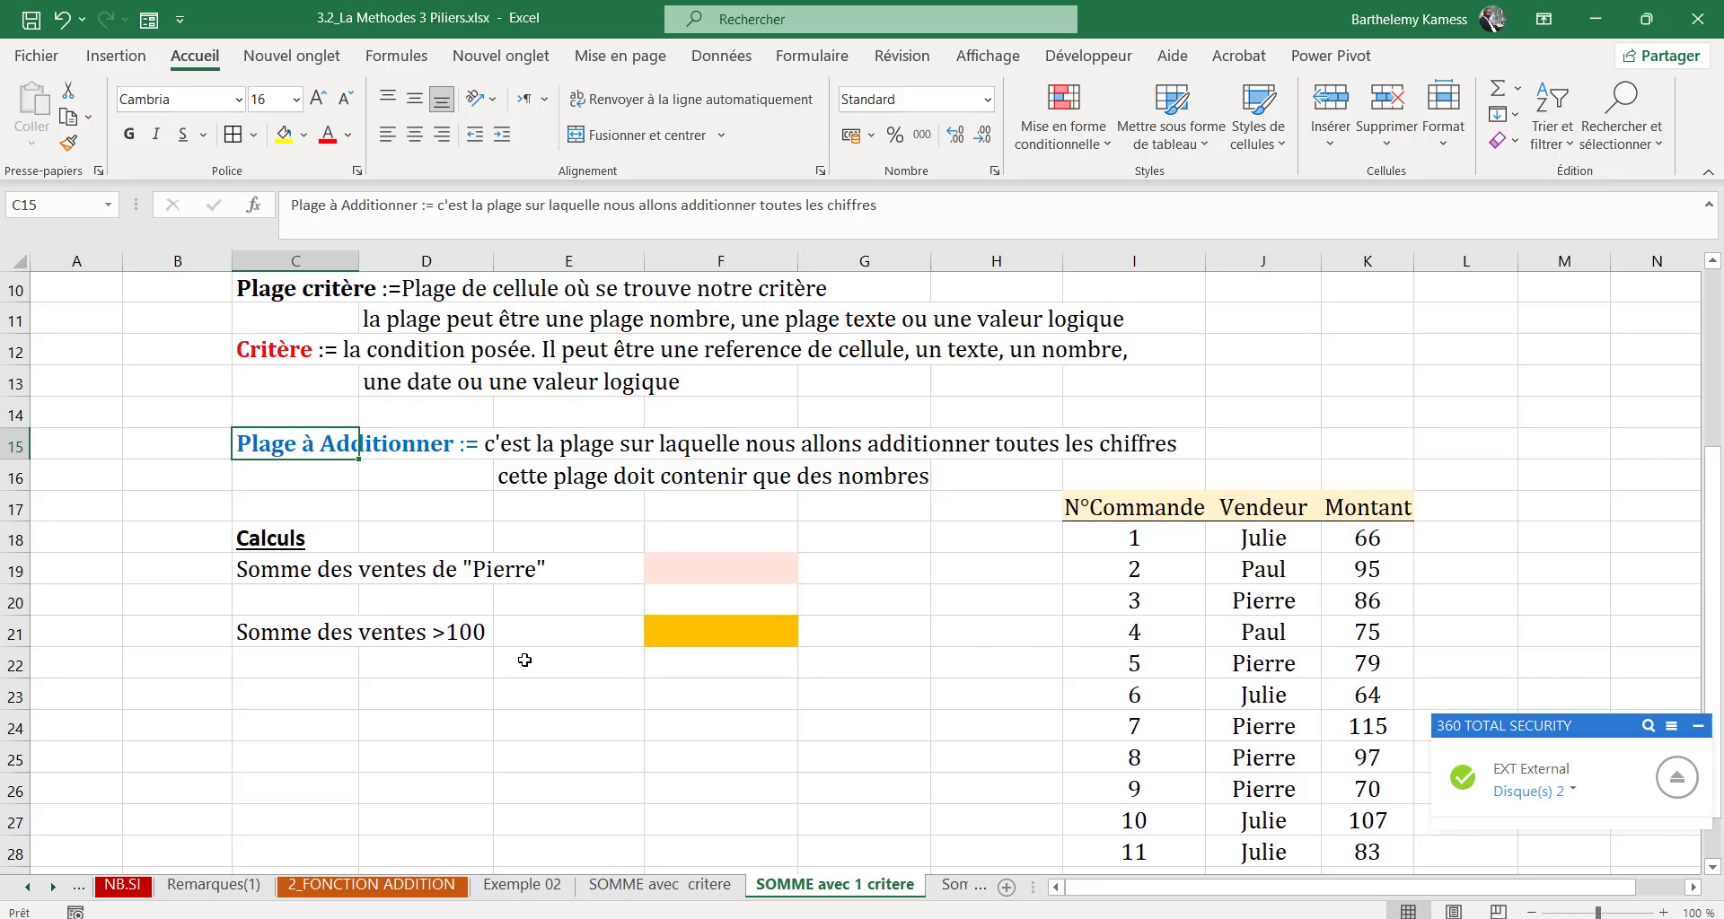
Step: Start a SOMME.SI formula in cell F19, in the first row of the Calculs section
left_click(704, 575)
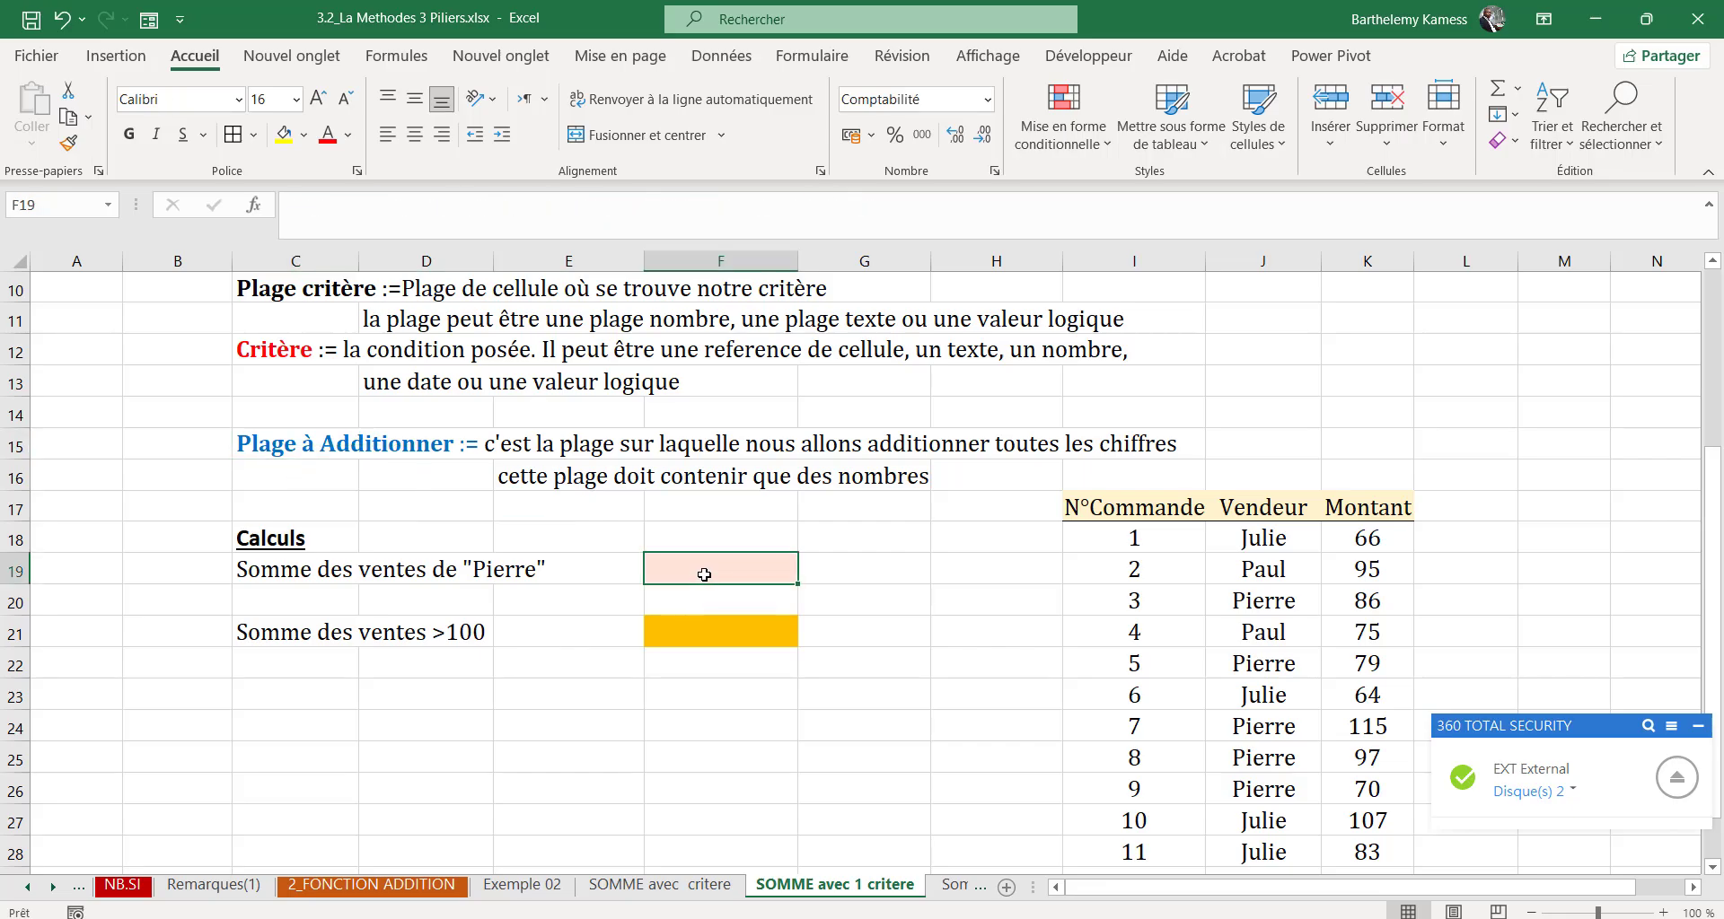
type("=somme")
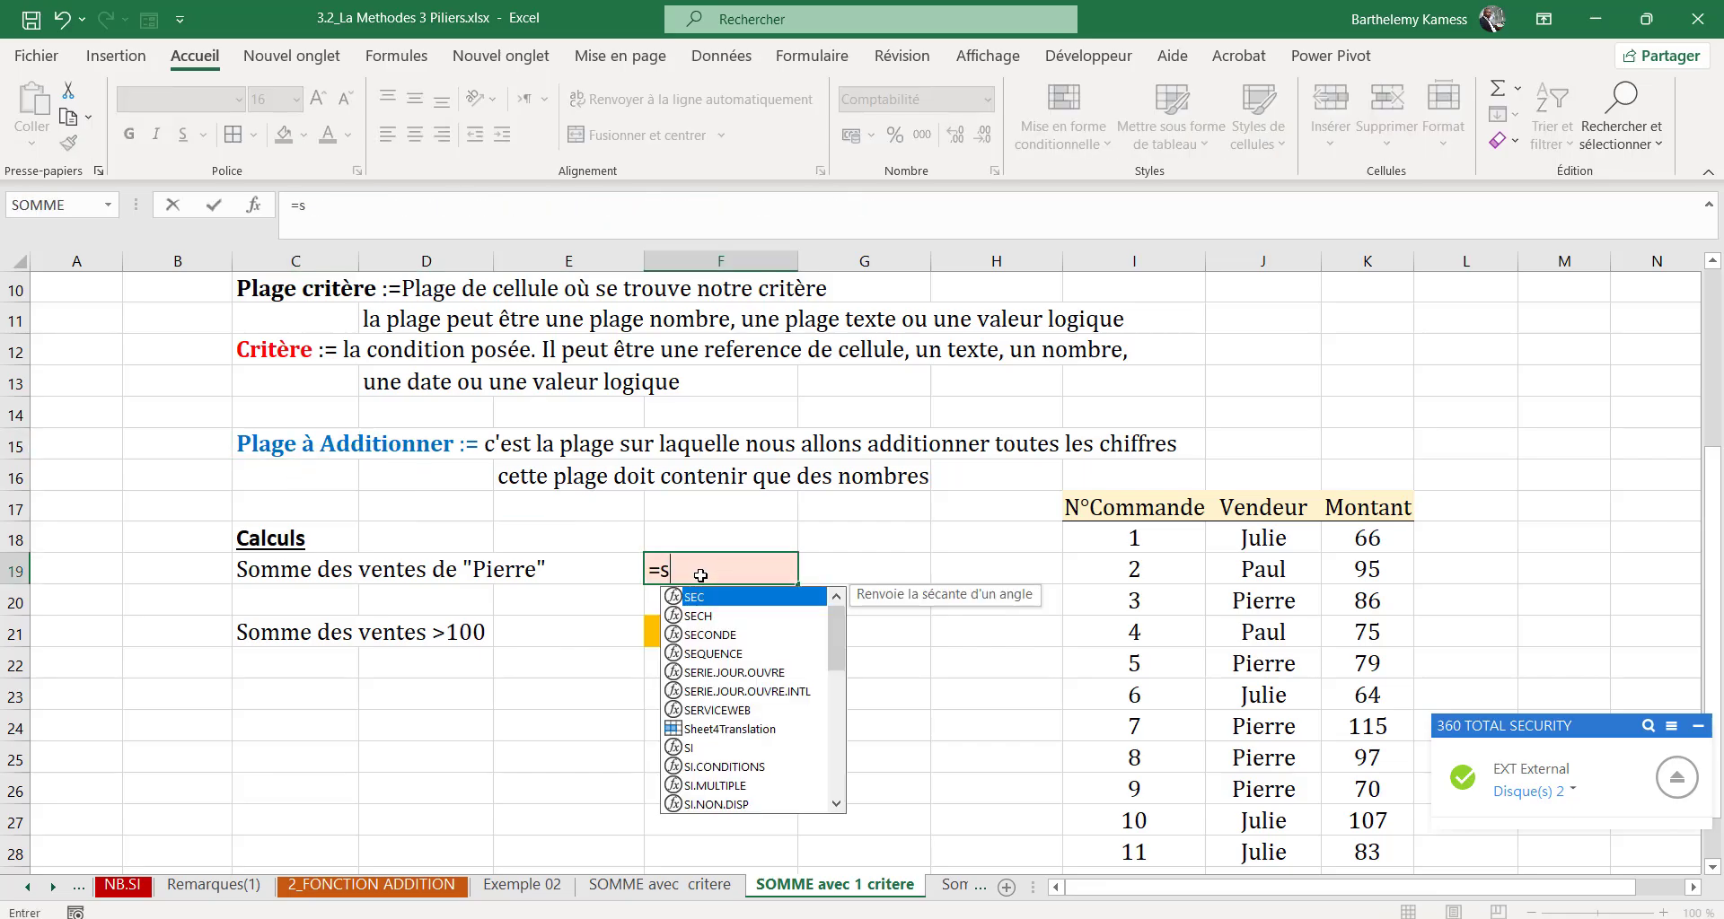
key("Down")
key("Down")
key("Down")
key("Down")
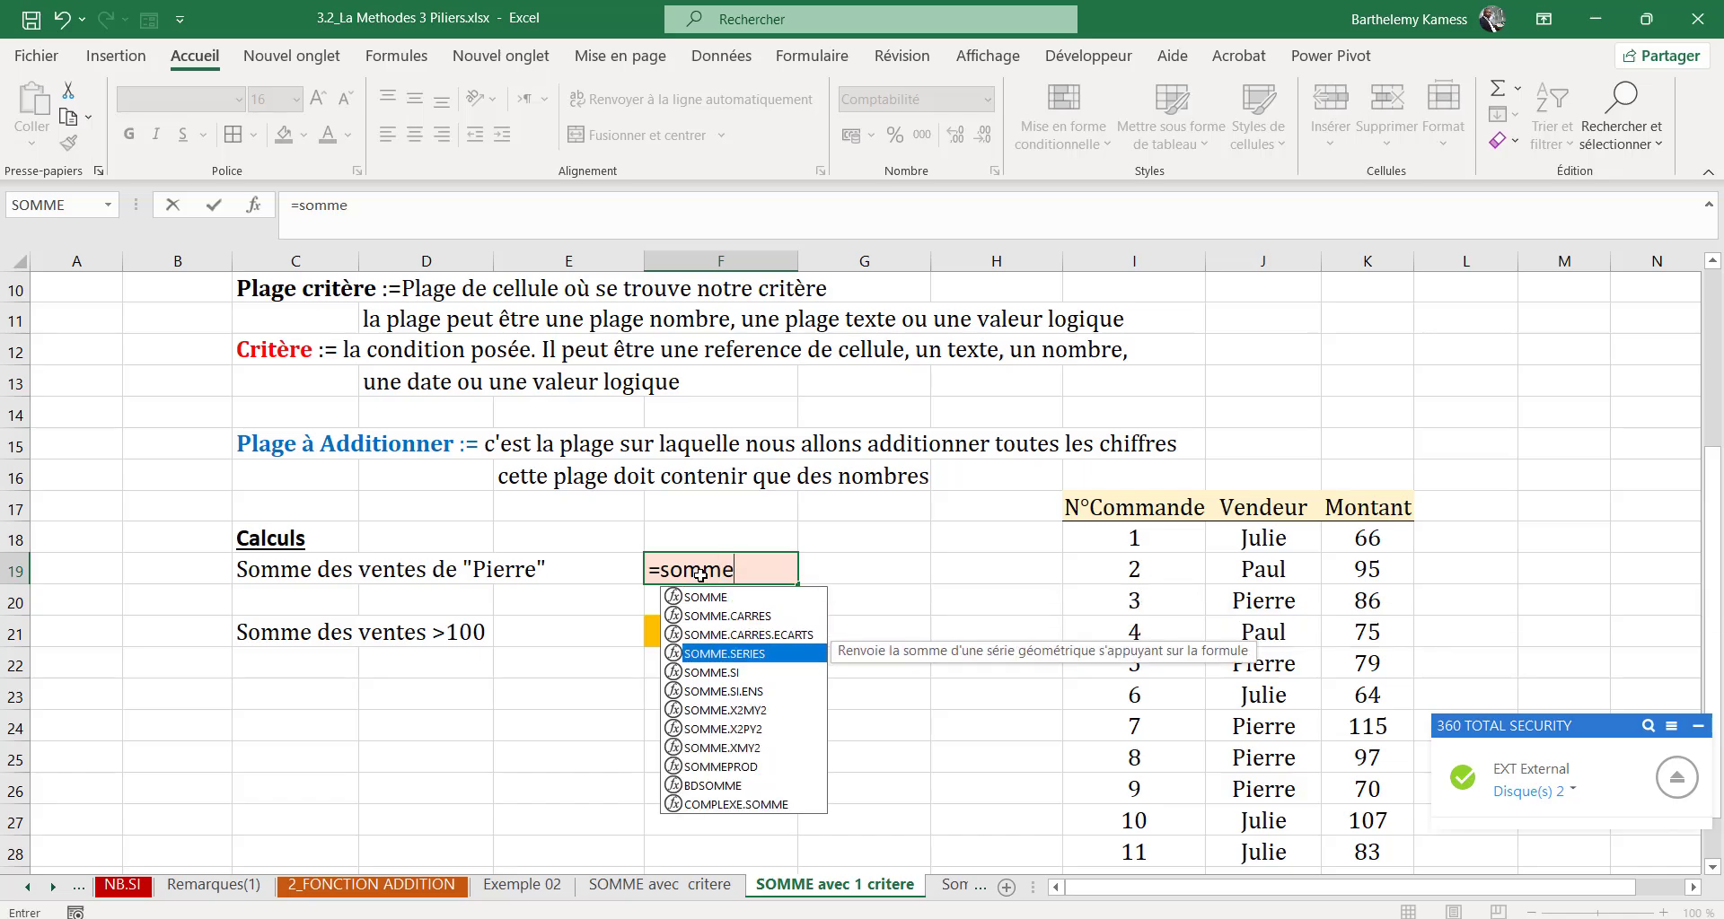
key("Tab")
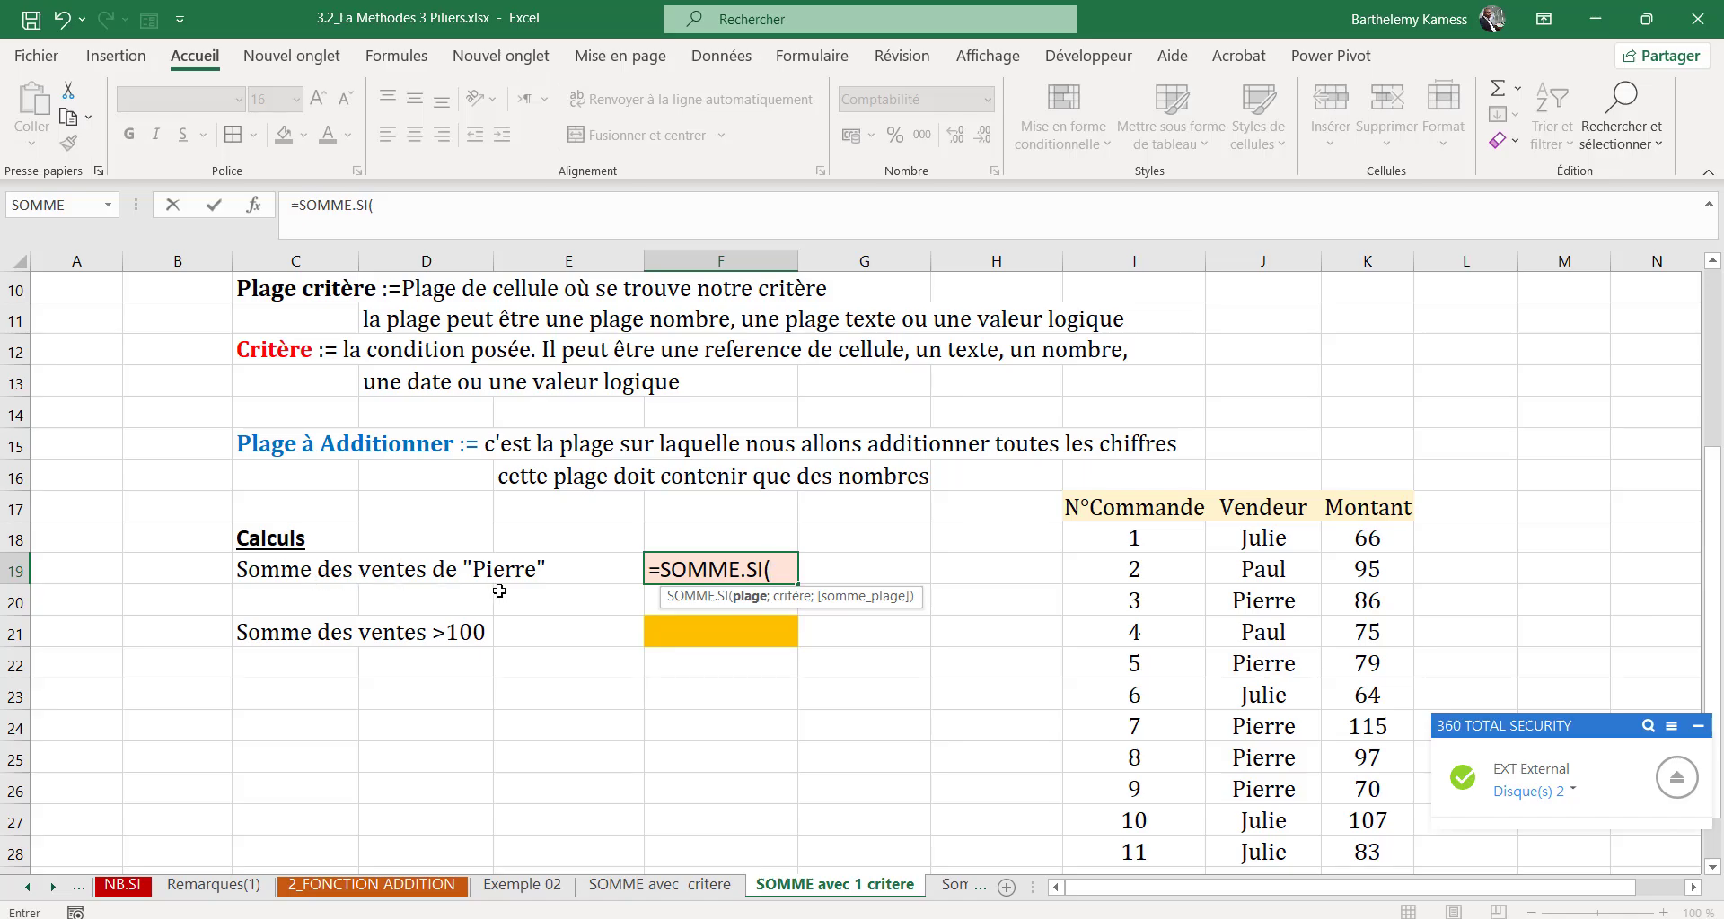
Step: Set the criterion range of the SOMME.SI formula to the Vendeur cells J18:J28
scroll(1180, 650, "down", 1)
scroll(1180, 650, "up", 1)
scroll(756, 611, "up", 2)
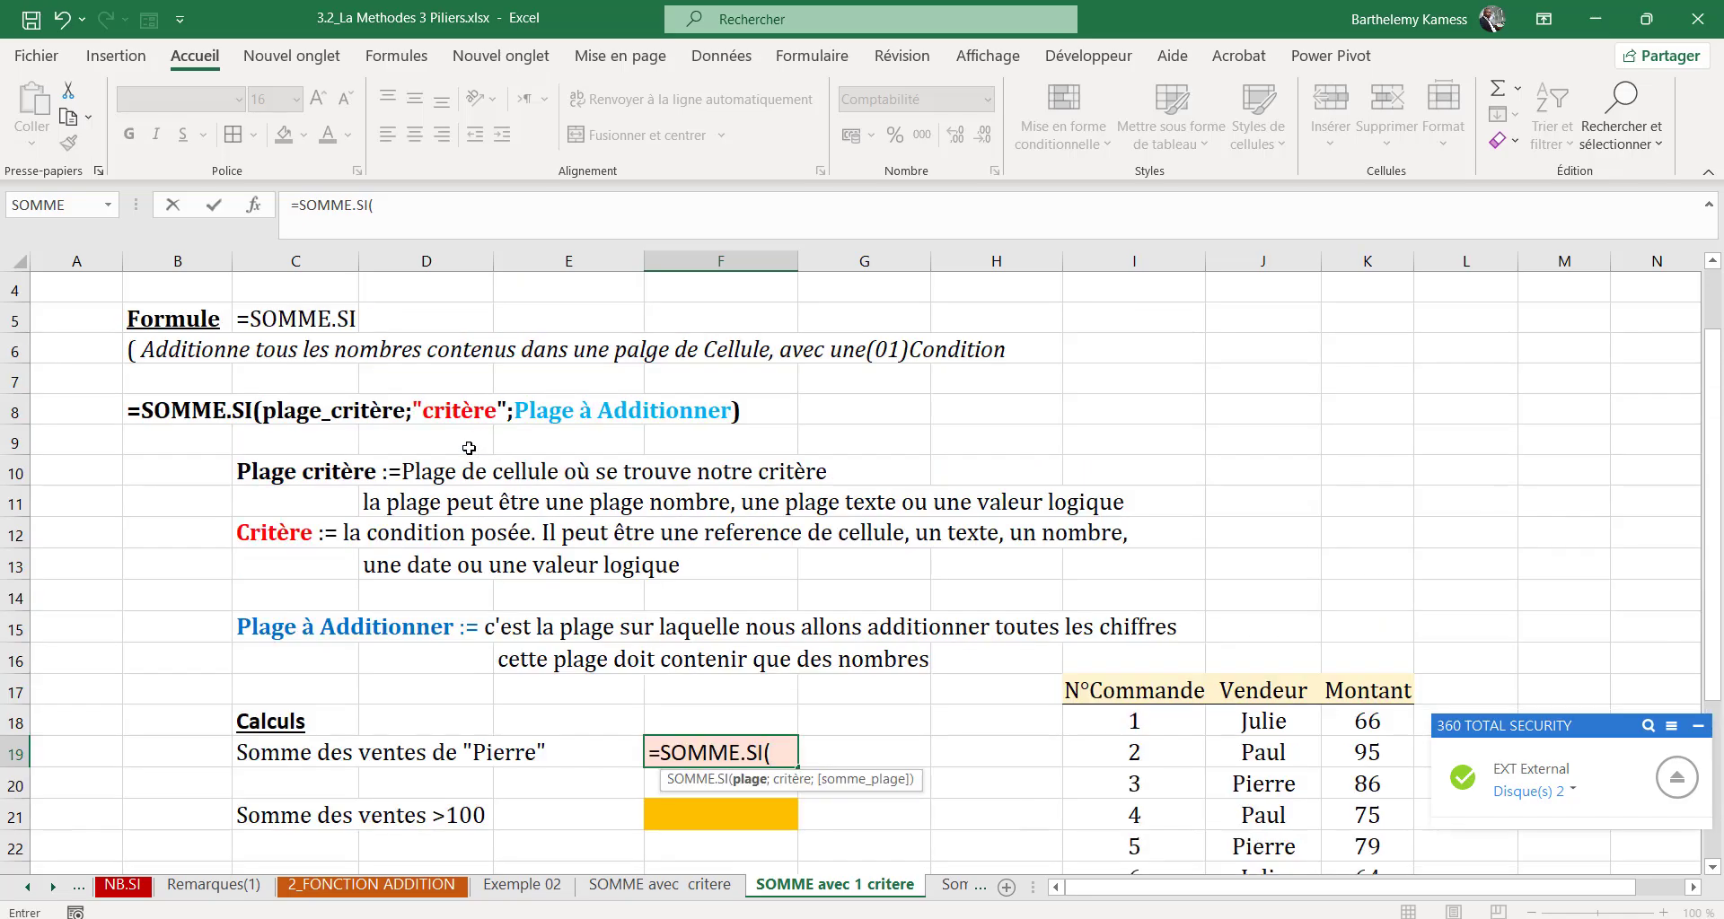
scroll(802, 755, "down", 1)
scroll(802, 755, "down", 1)
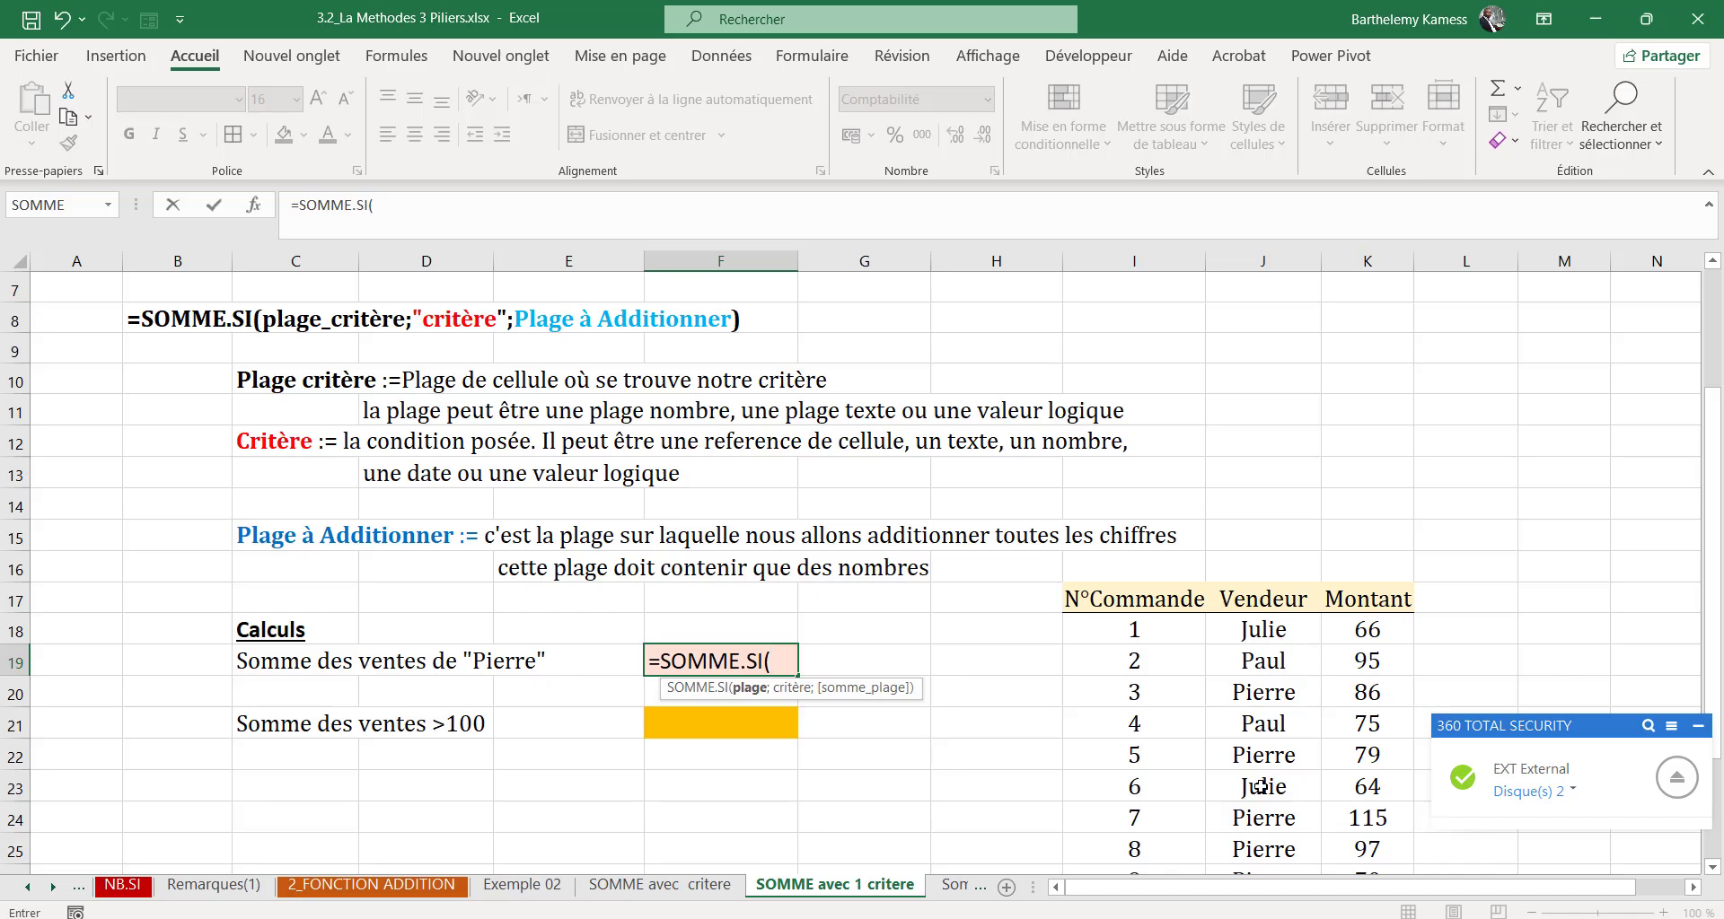
left_click_drag(1243, 631, 1256, 819)
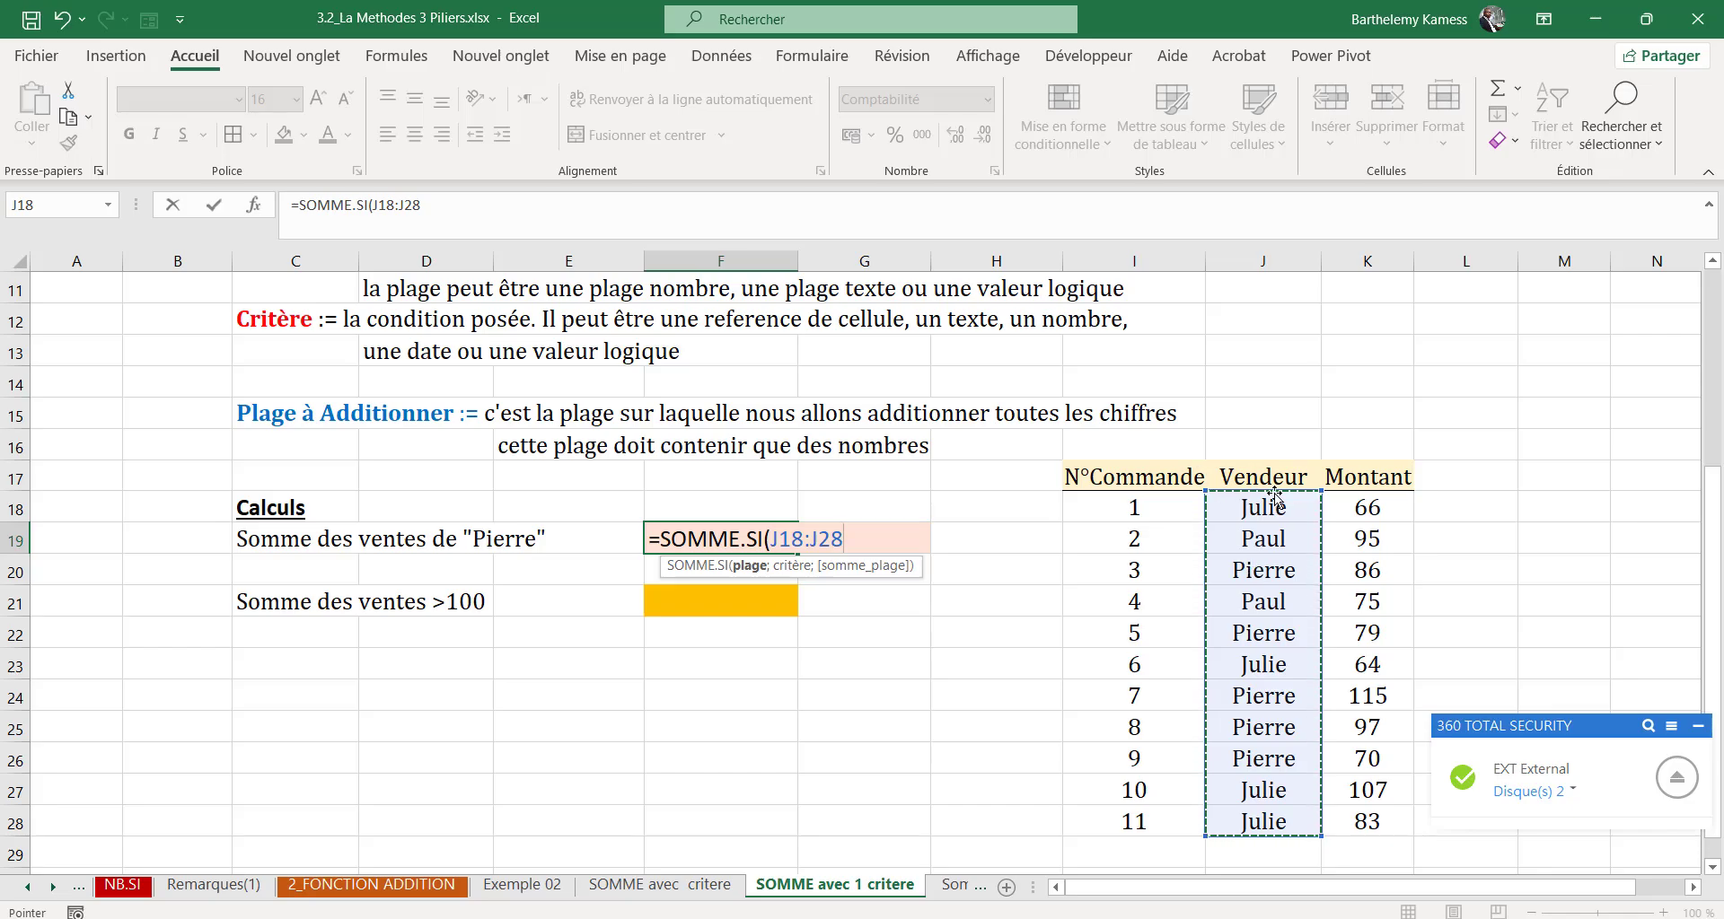
Step: Enter the seller's name from the row 19 label as quoted text for the formula's criterion, instead of a reference to cell J20
type(";")
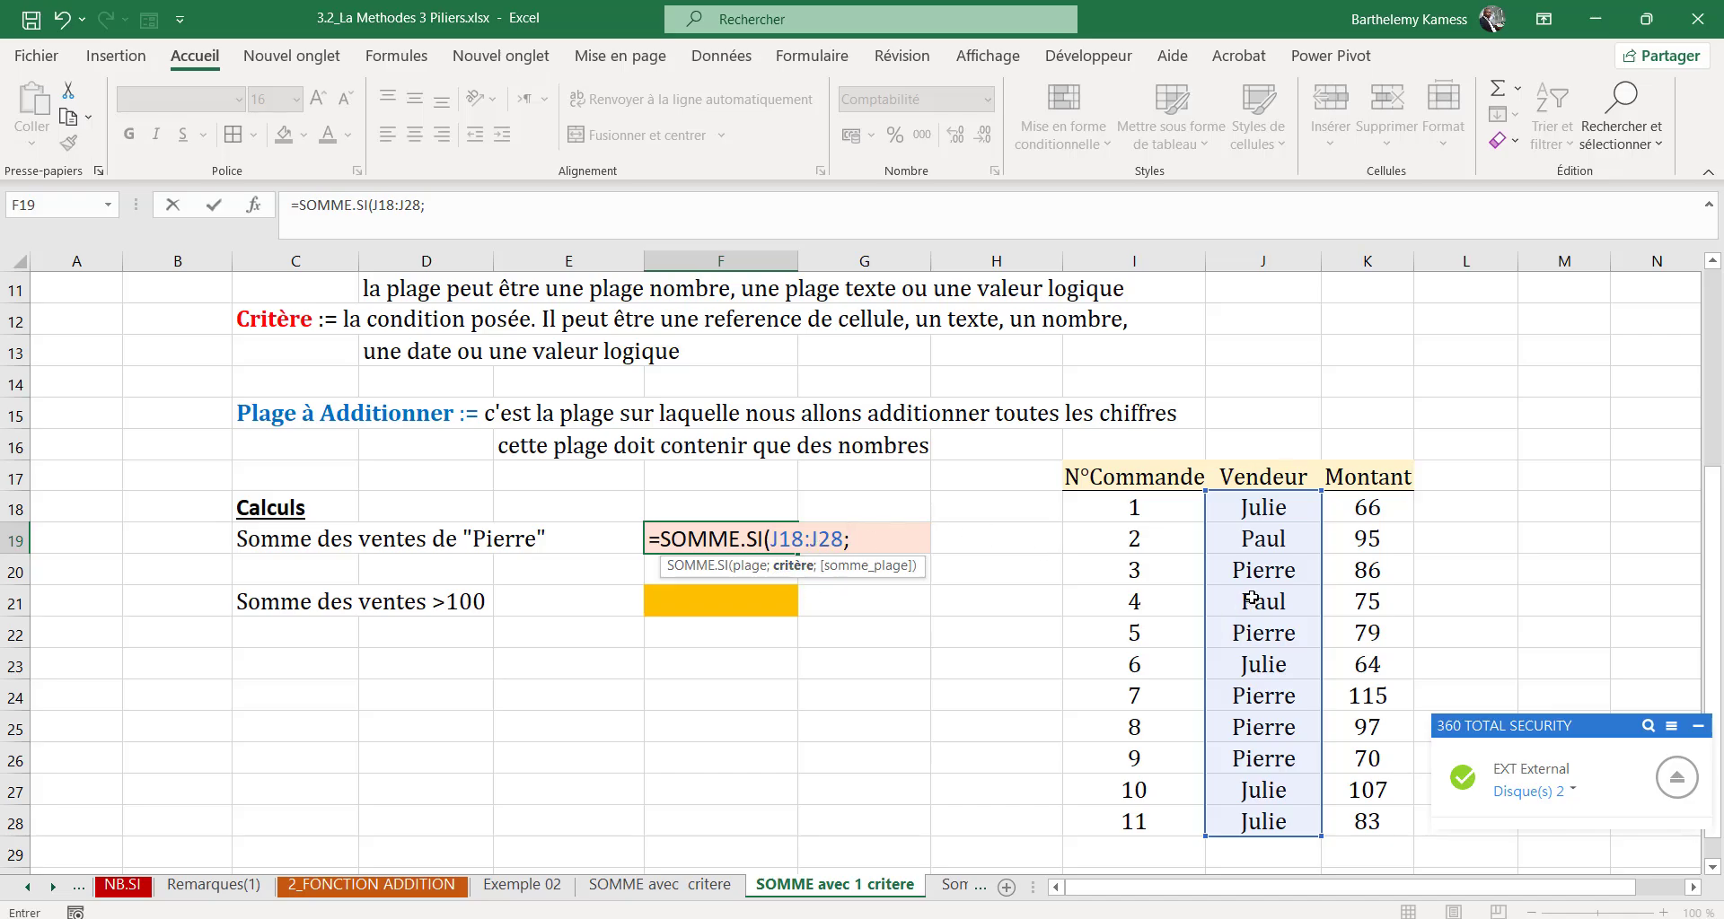
left_click(1259, 573)
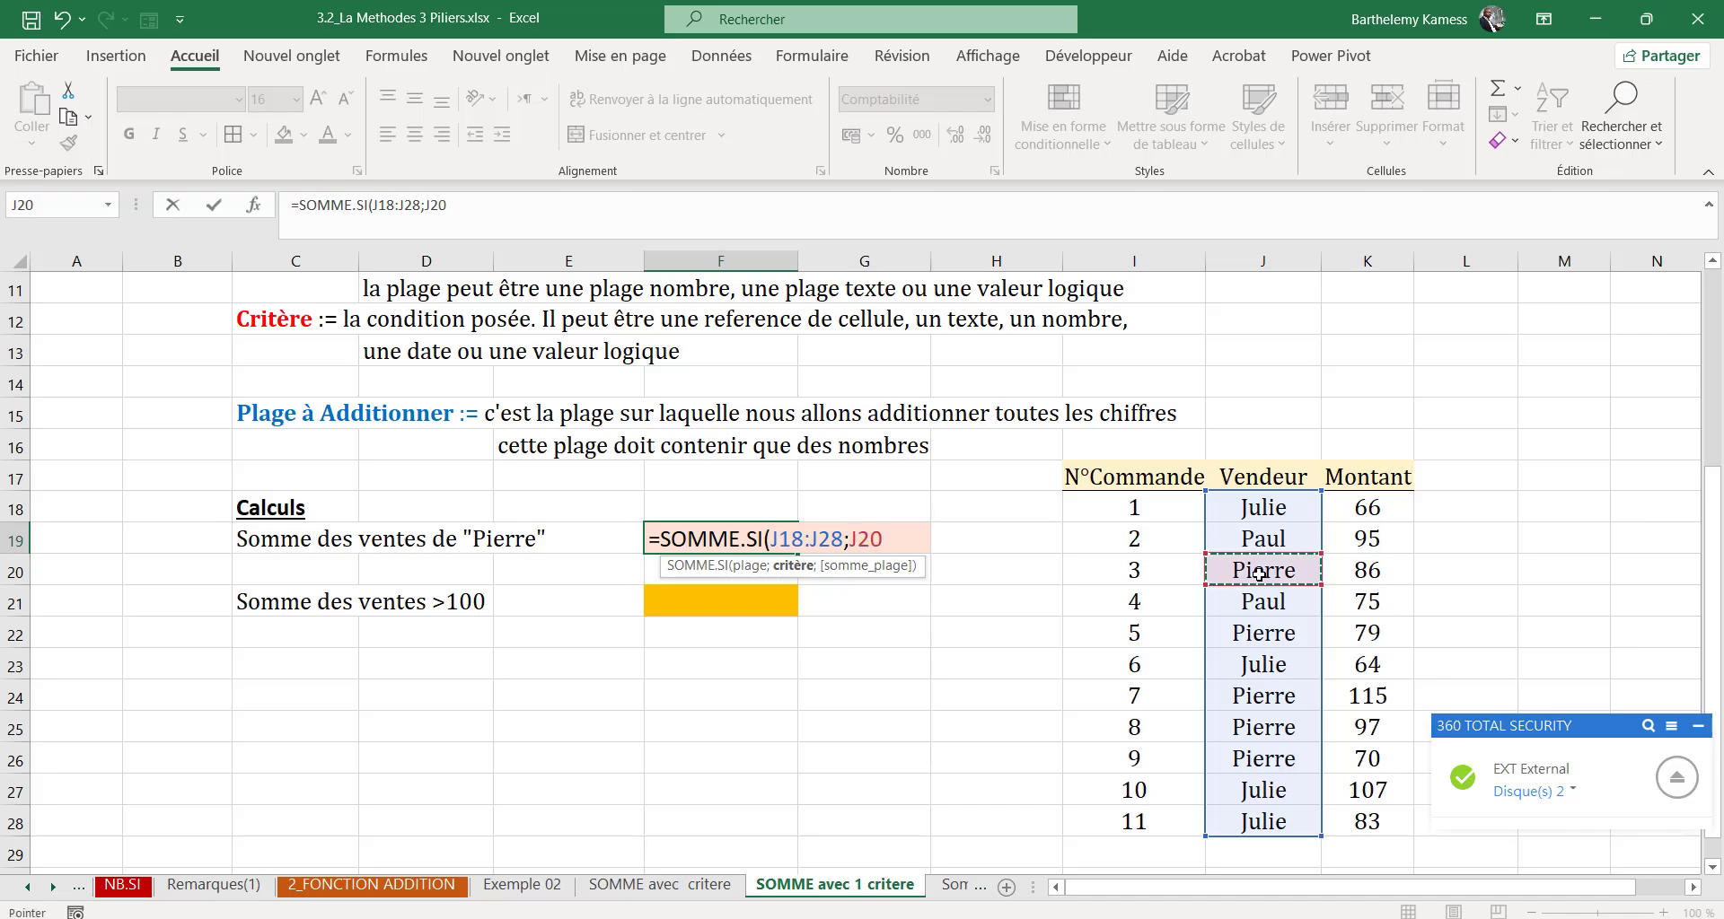
left_click_drag(883, 539, 852, 539)
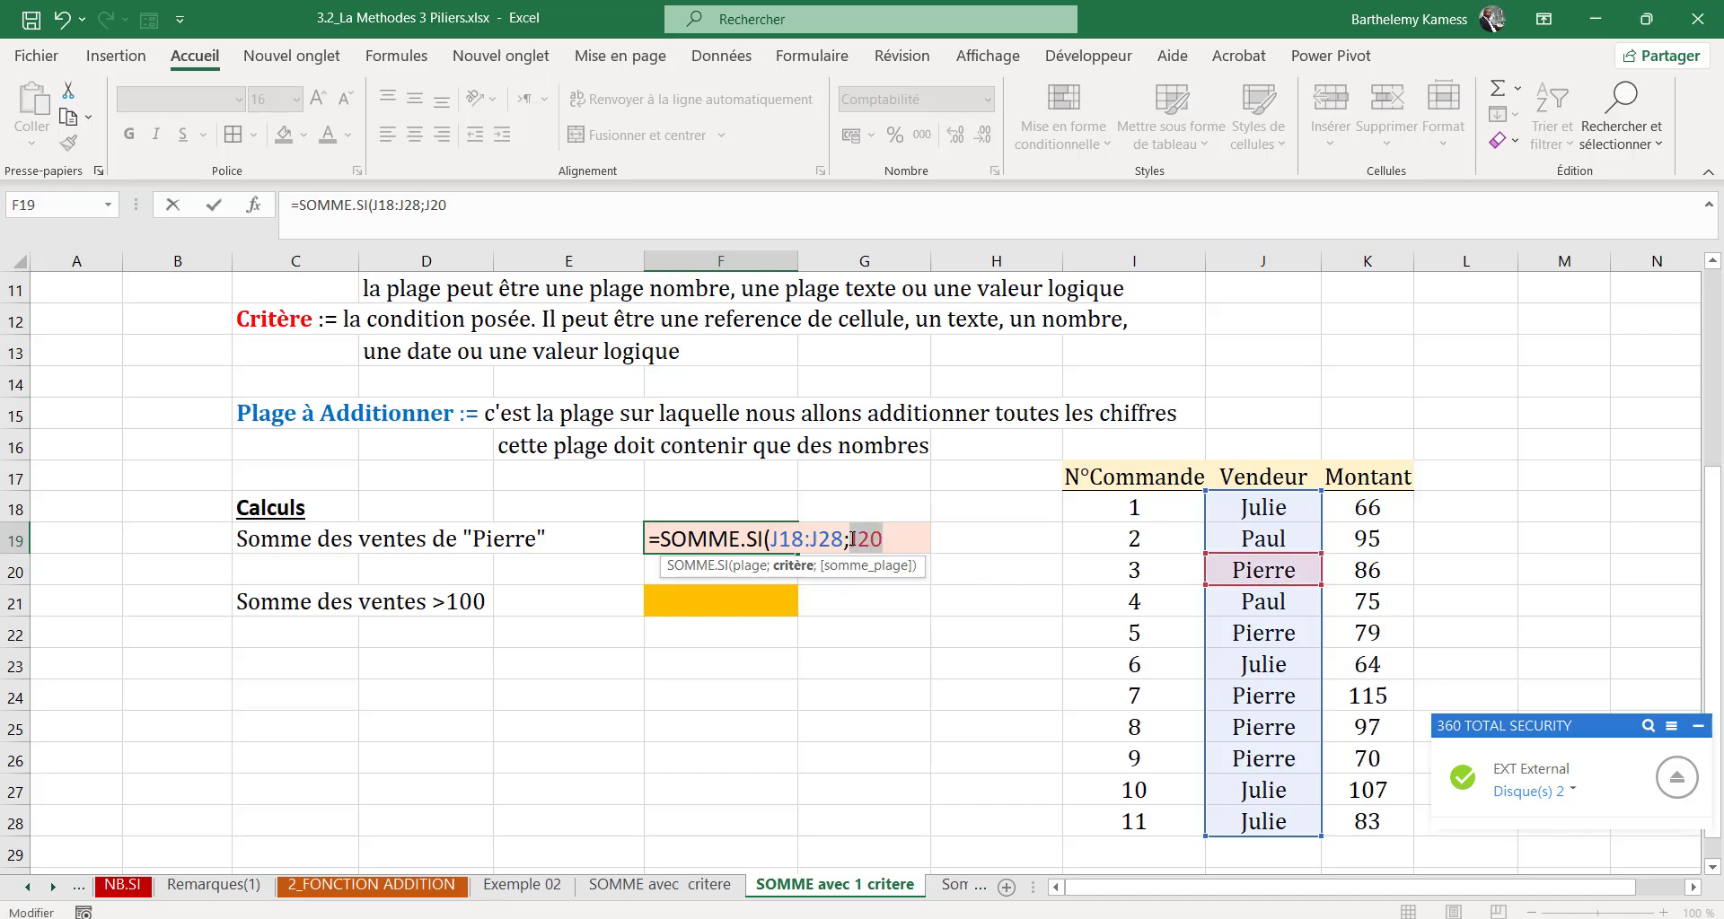
type("\"")
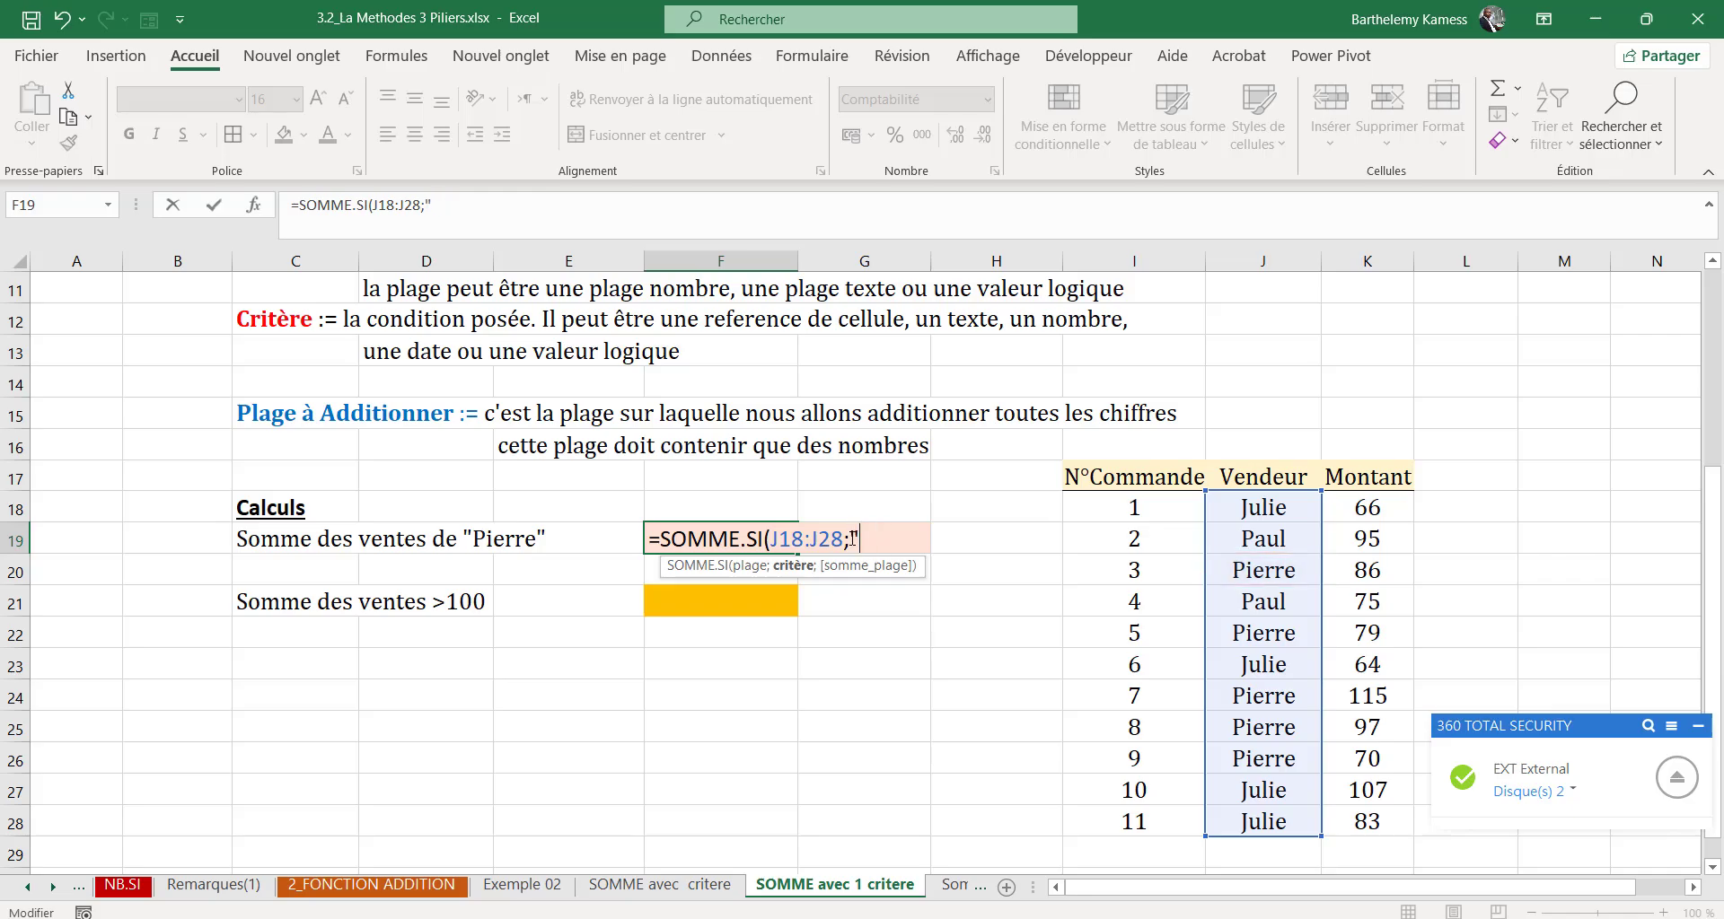
type("Pierre\"")
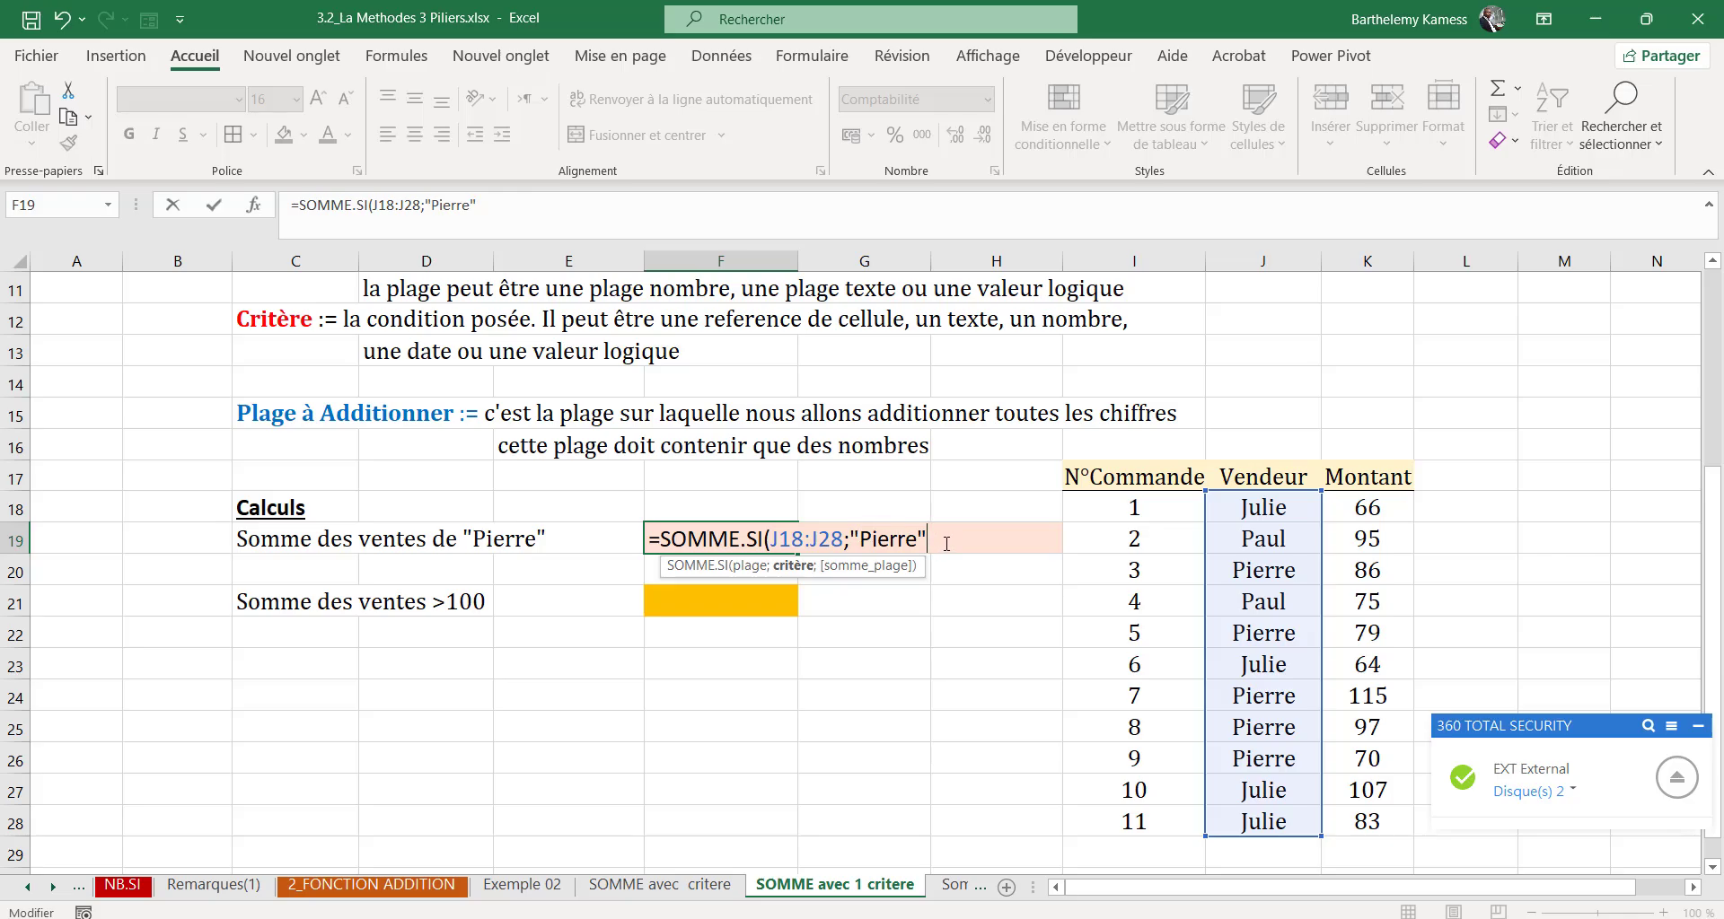
Step: Add the Montant cells K18:K28 as the formula's sum range
type(";")
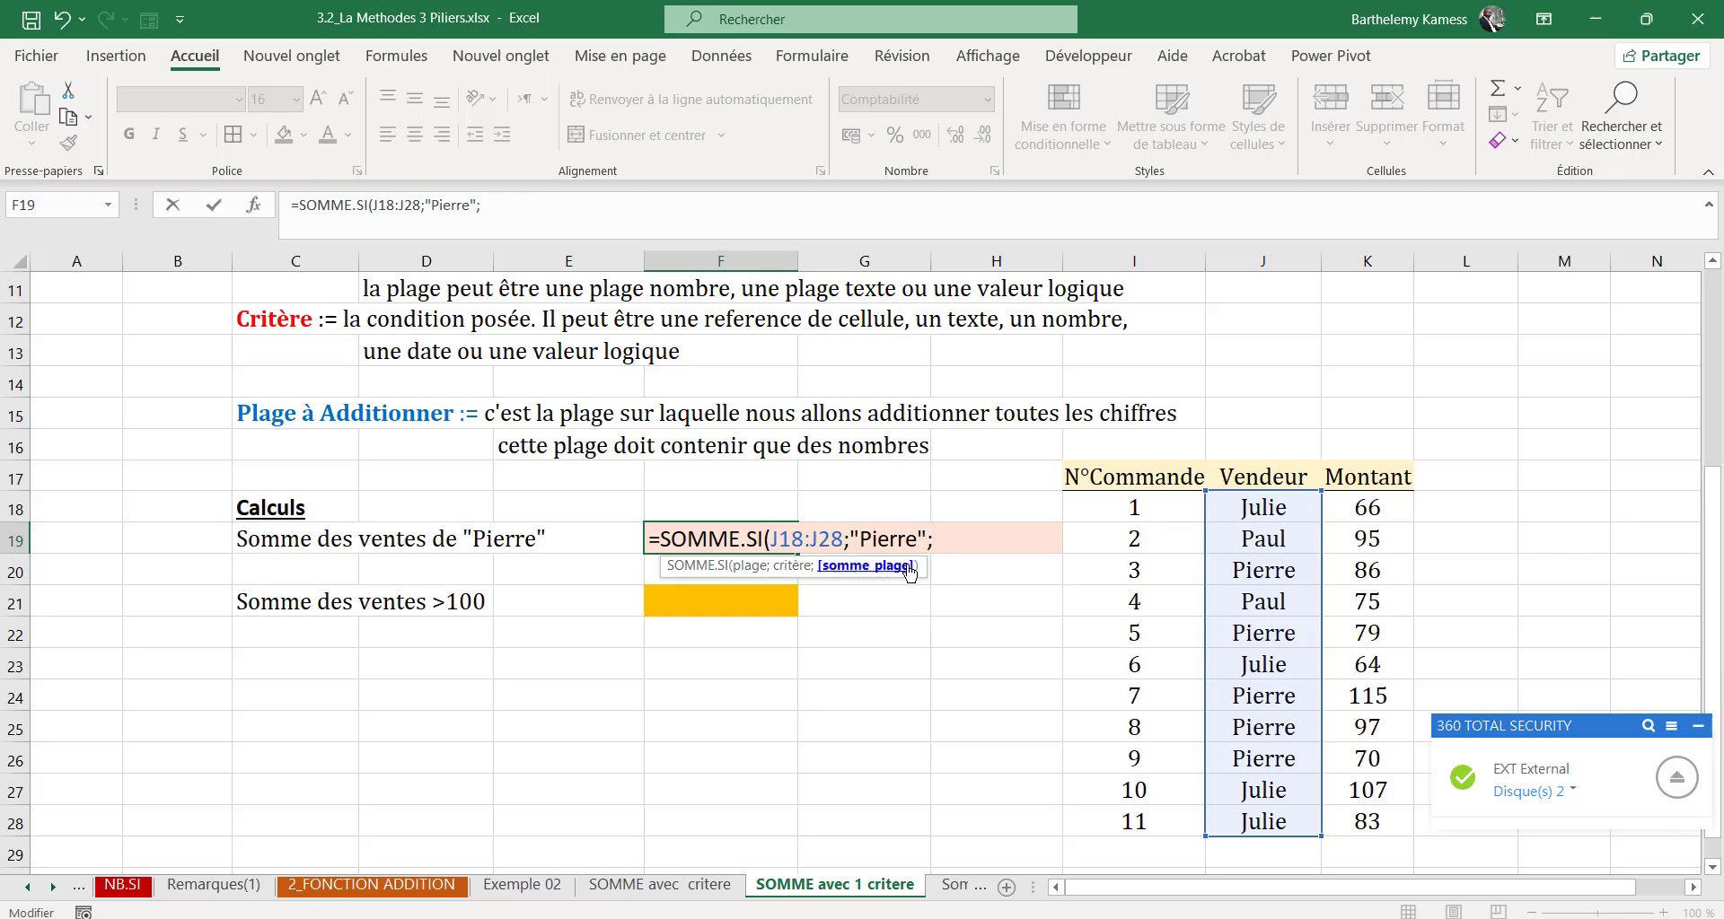
scroll(808, 539, "up", 2)
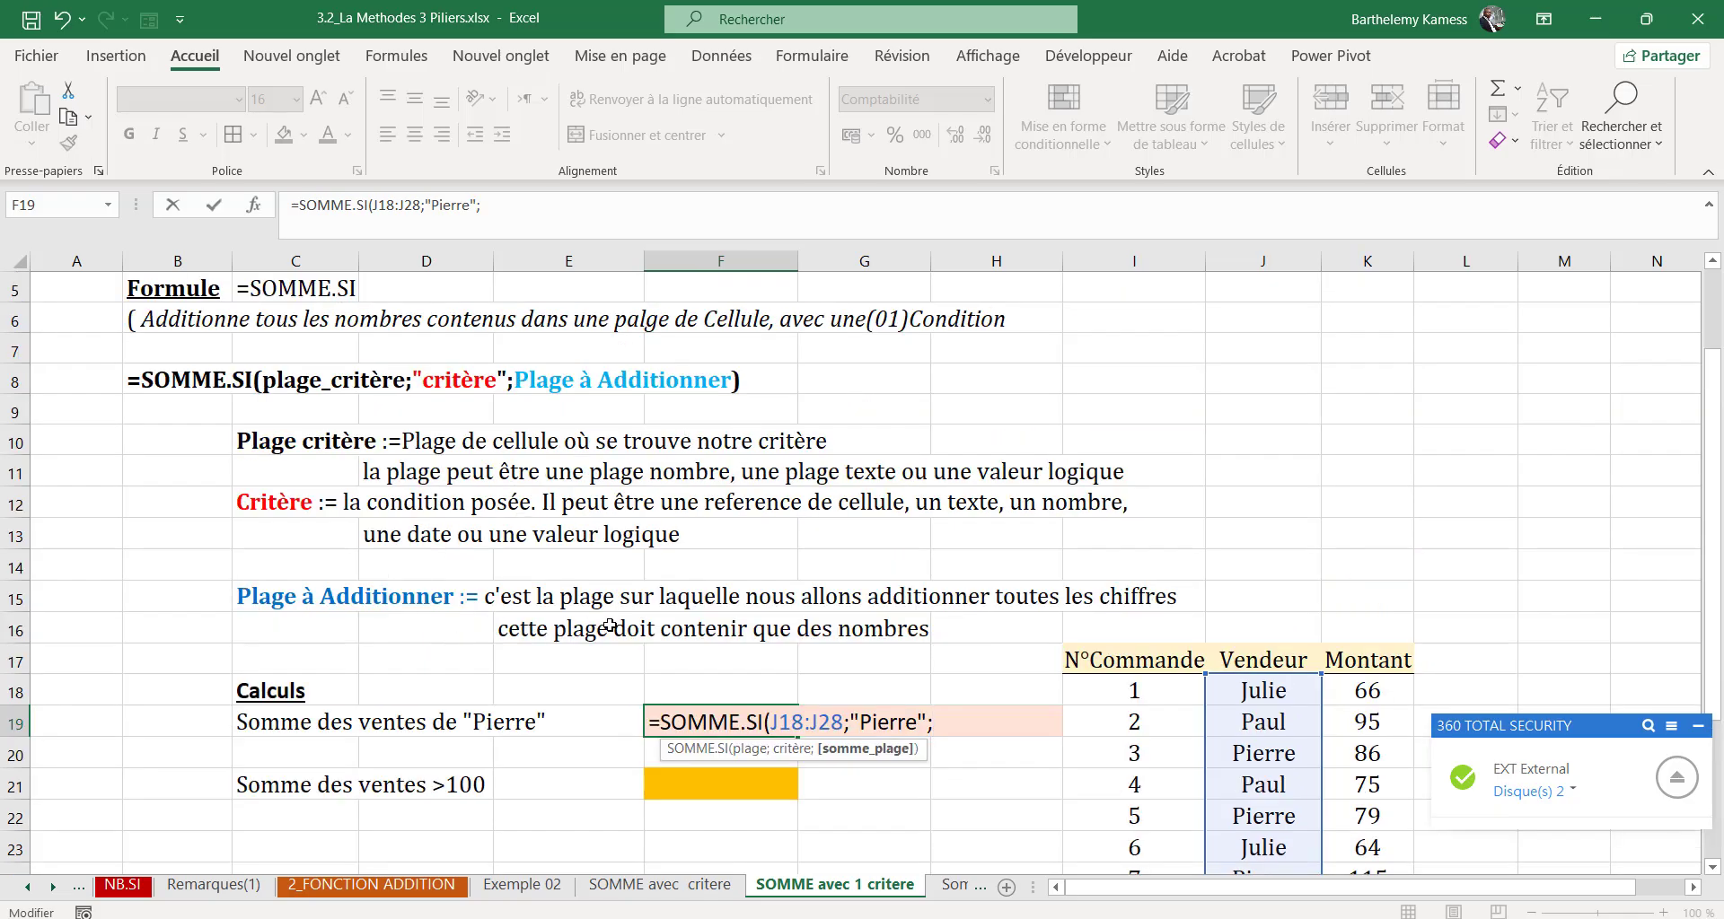
scroll(804, 638, "down", 2)
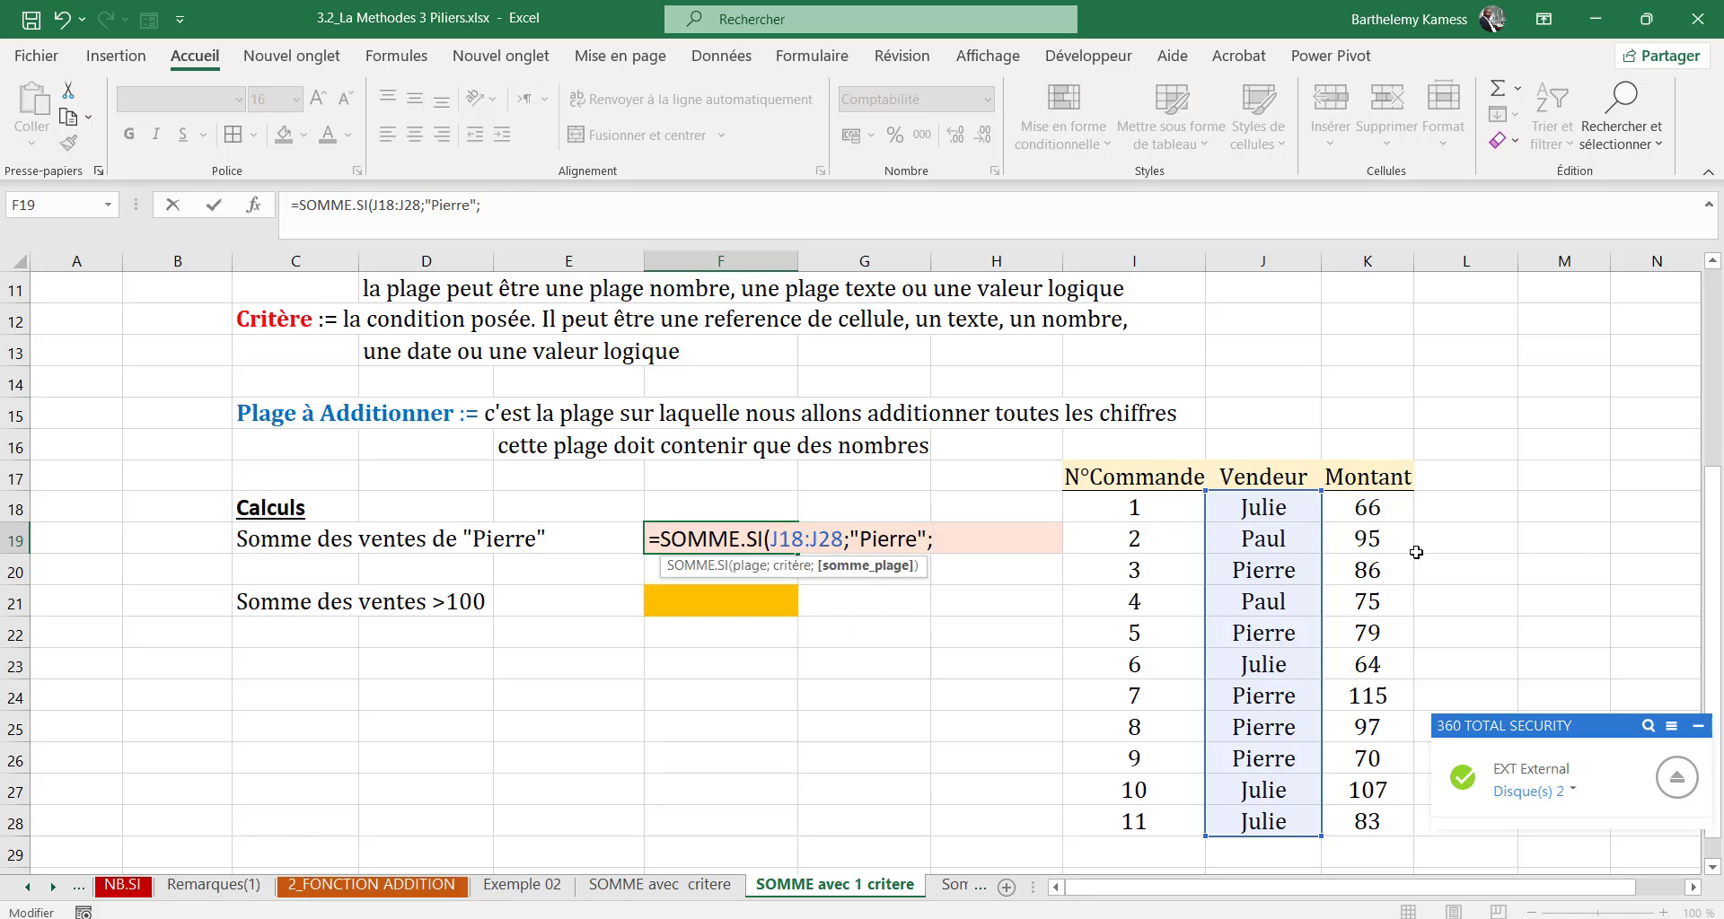
left_click_drag(1394, 501, 1369, 822)
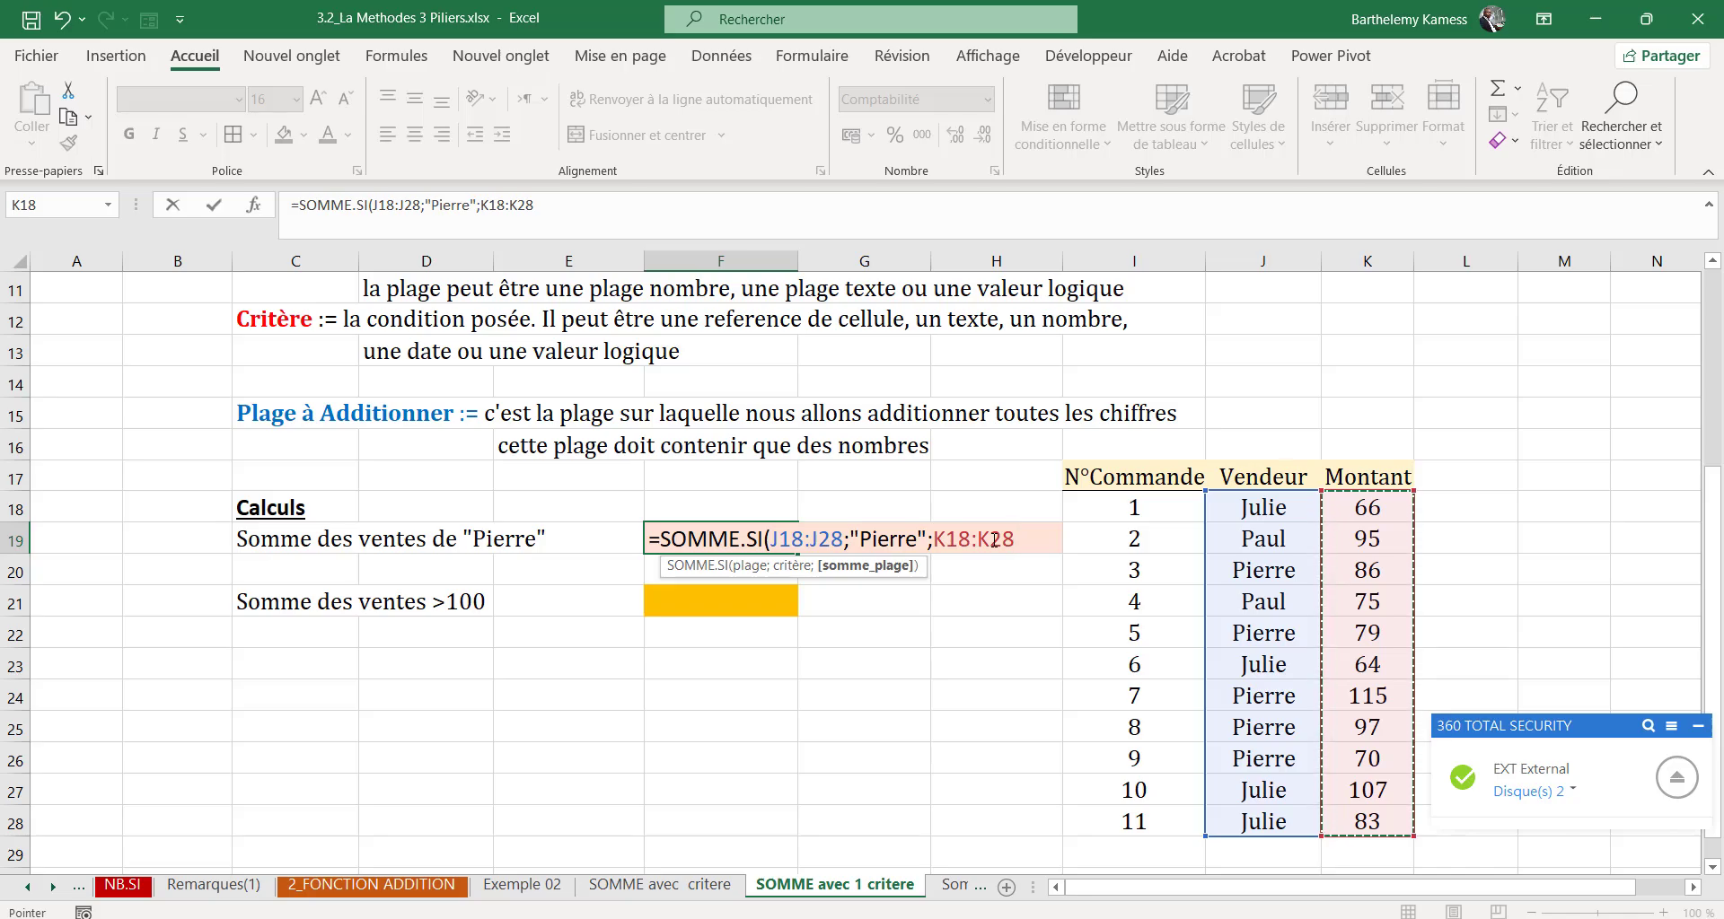
Step: Change the formula's criterion range to J18:J24 and its sum range to K18:K50
left_click(838, 539)
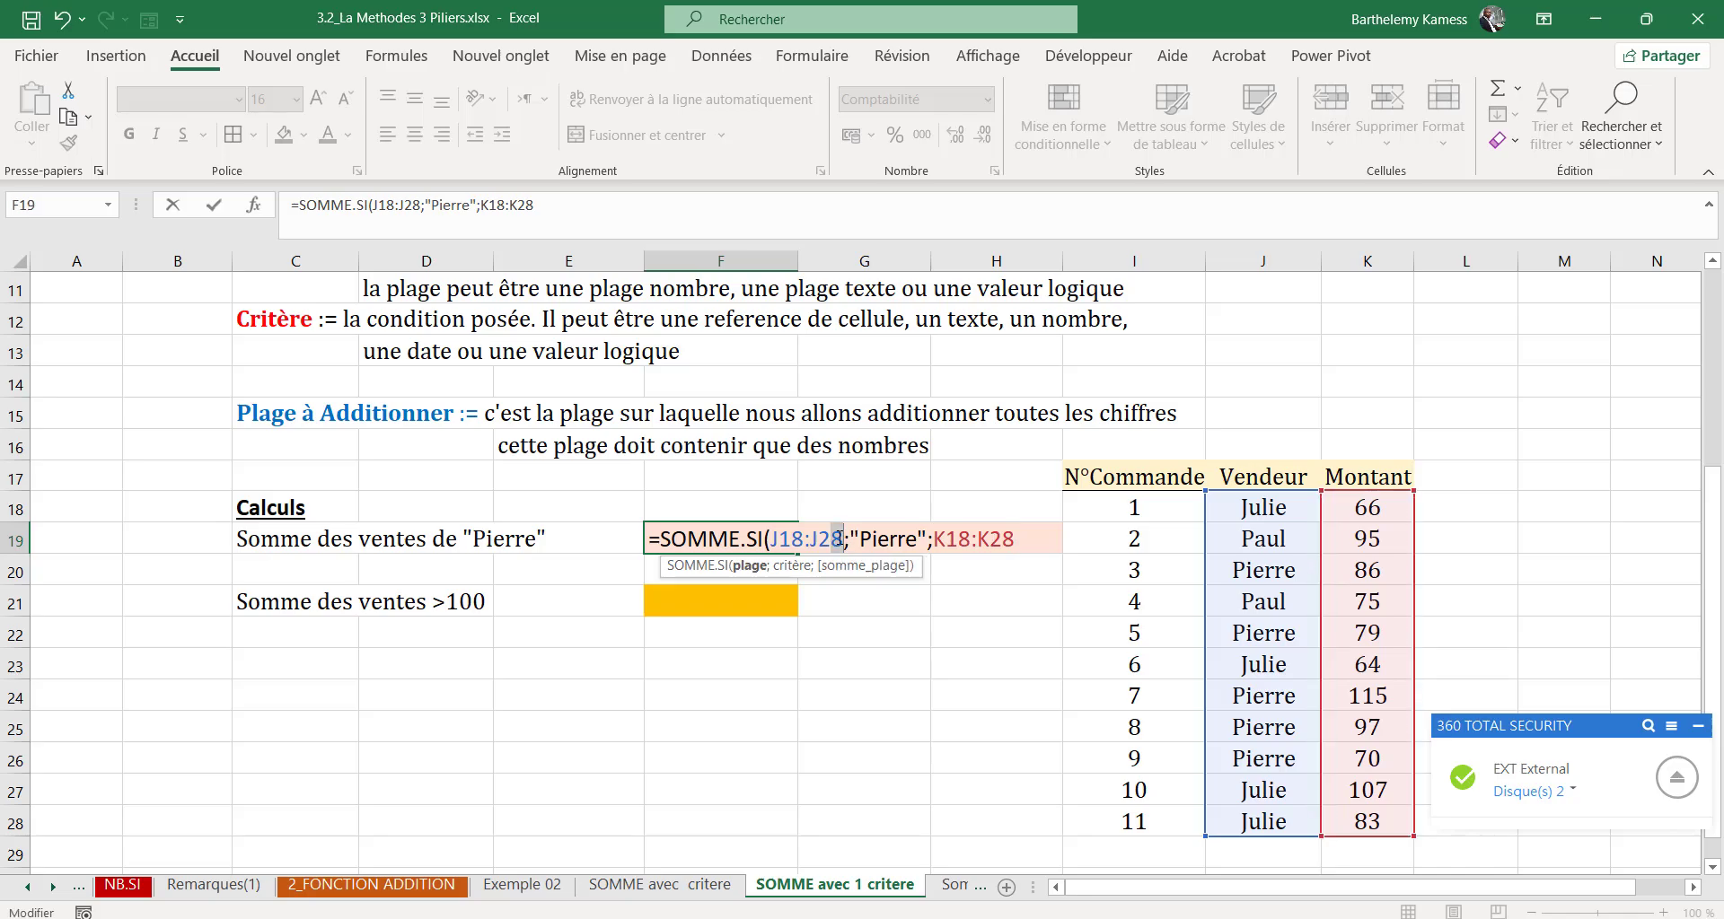
type("4")
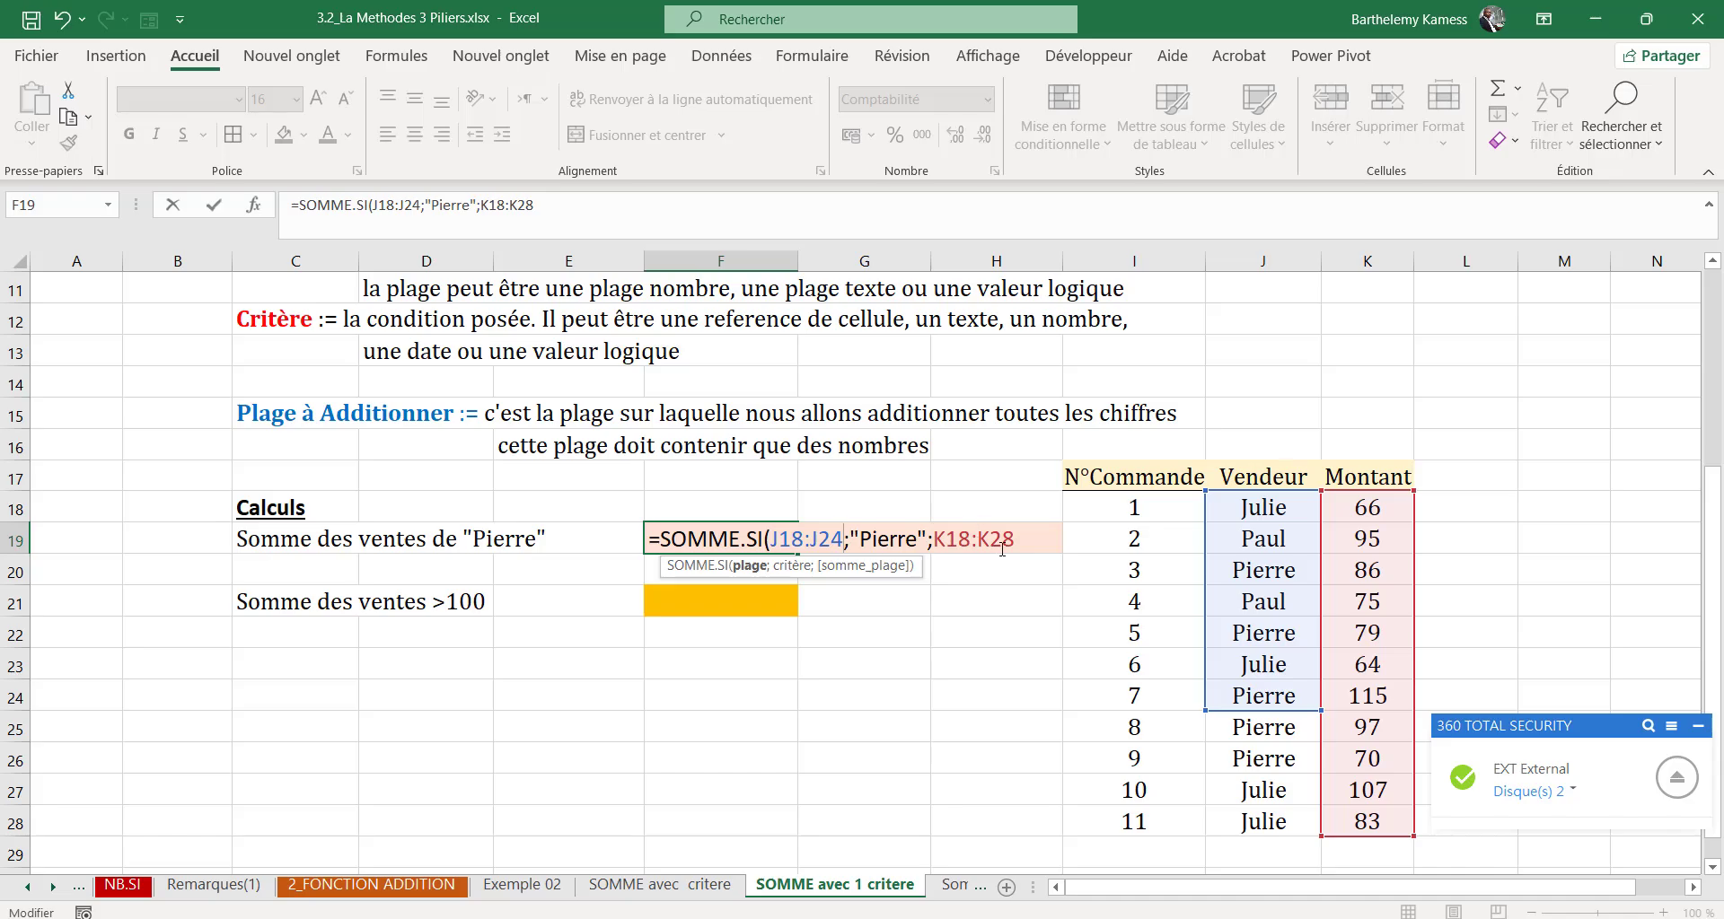
left_click(1009, 544)
key("BackSpace")
key("BackSpace")
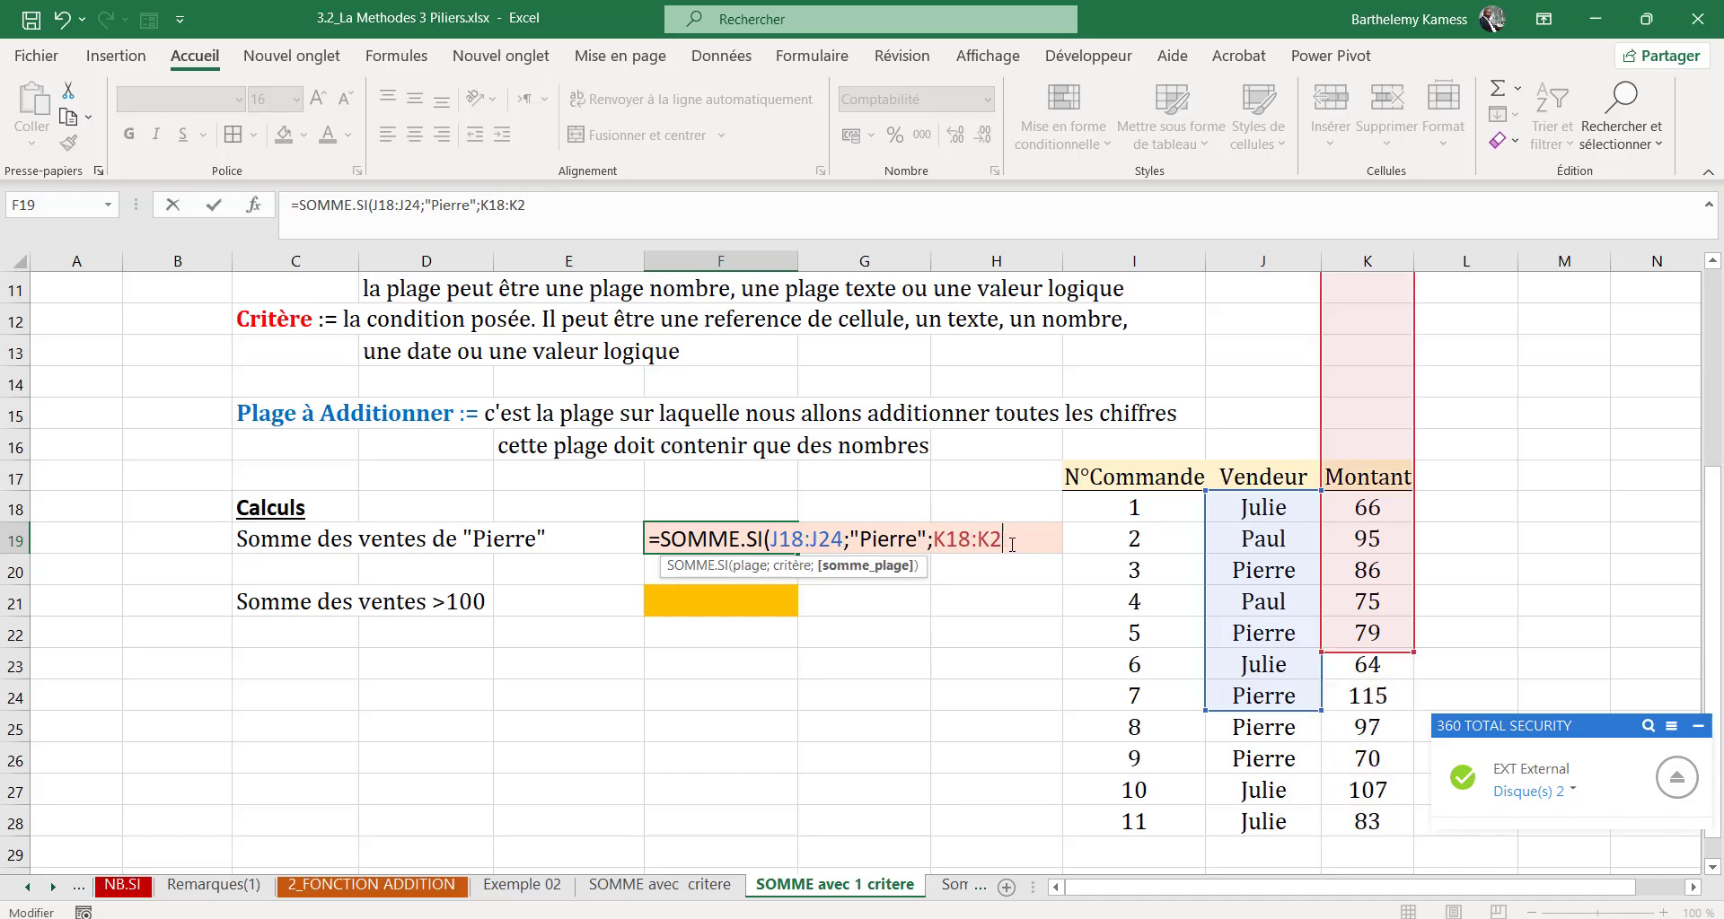
type("50")
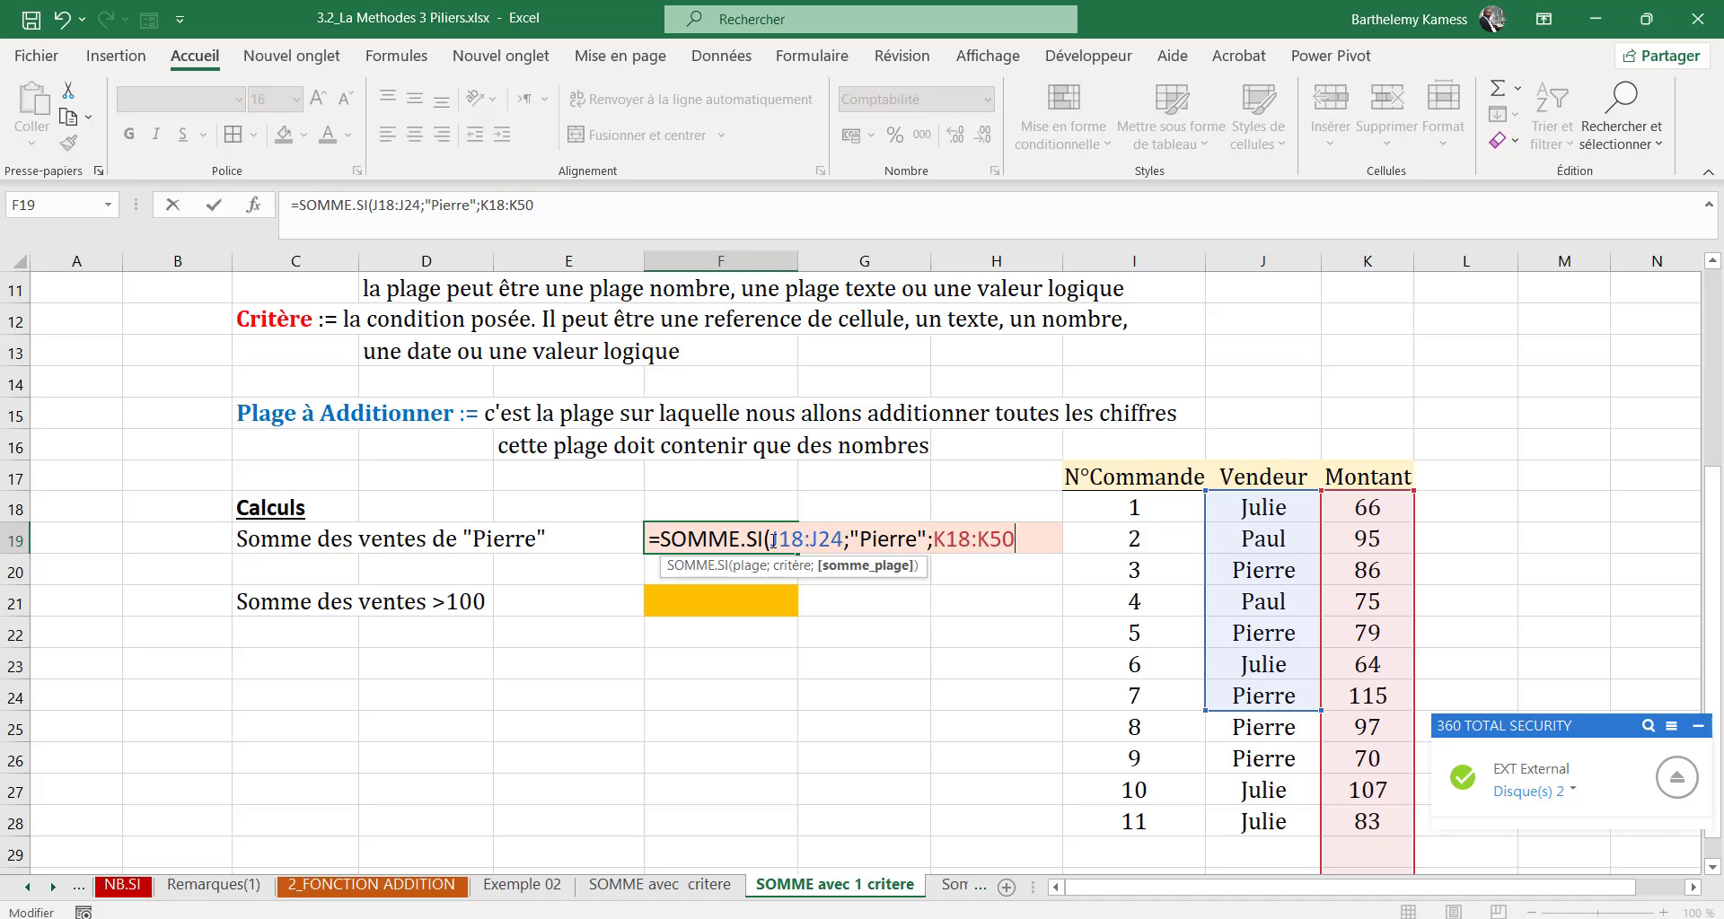
Step: Change the criterion range of the SOMME.SI formula in F19 to J18:J28
left_click_drag(773, 539, 831, 538)
left_click(844, 539)
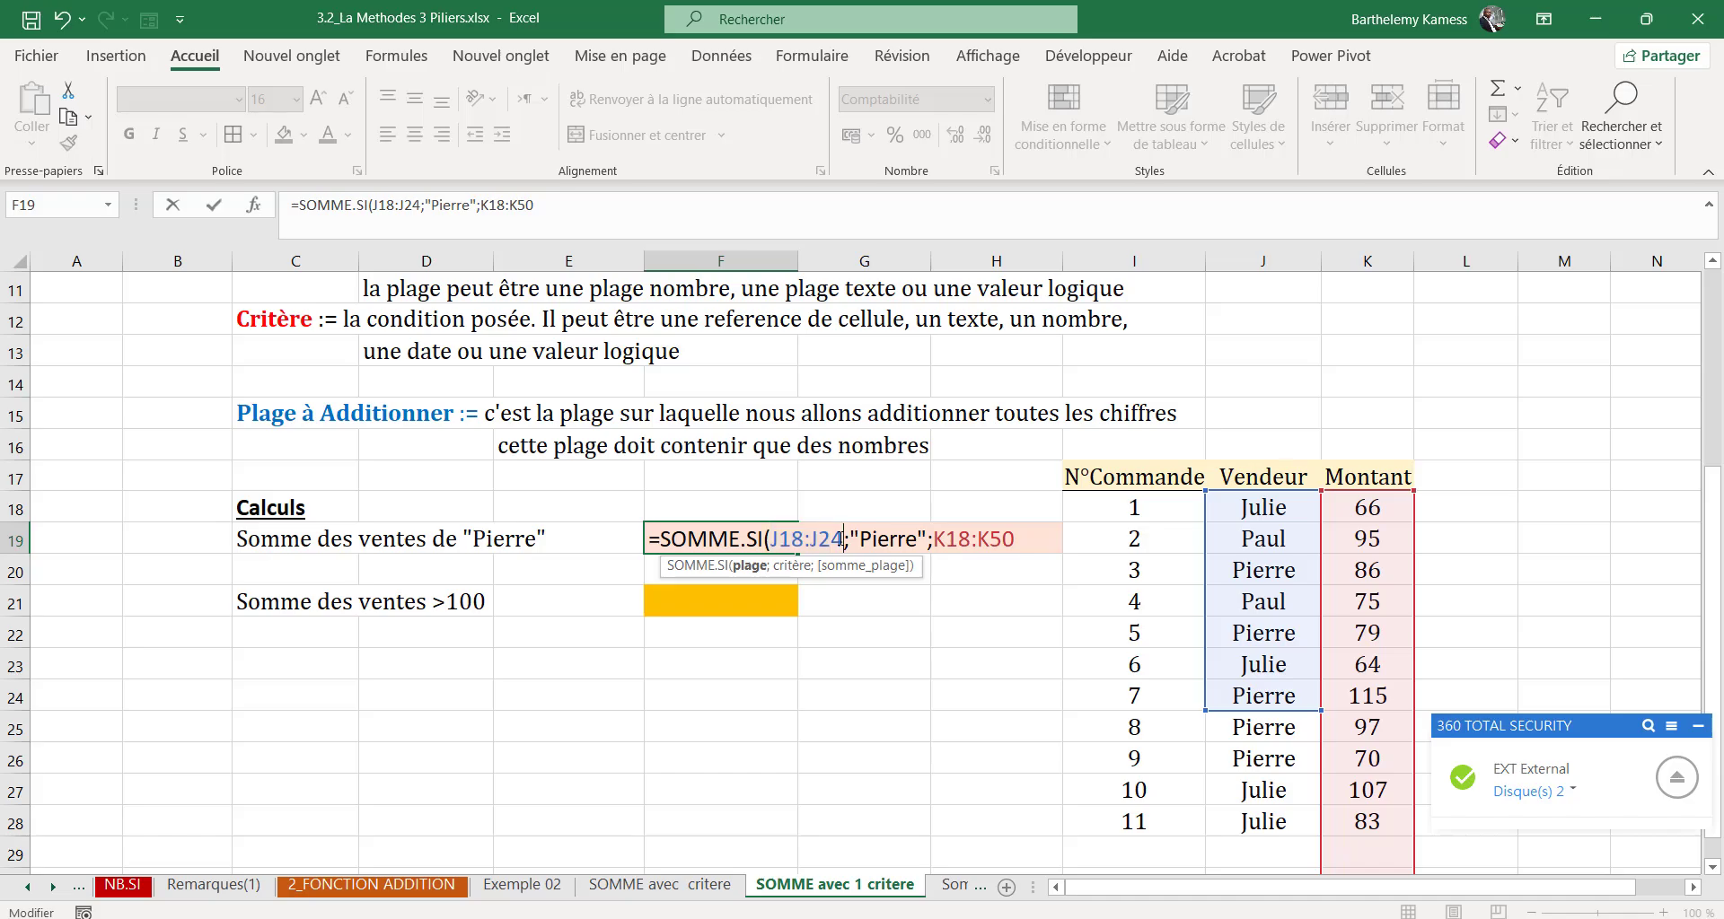
key("BackSpace")
key("BackSpace")
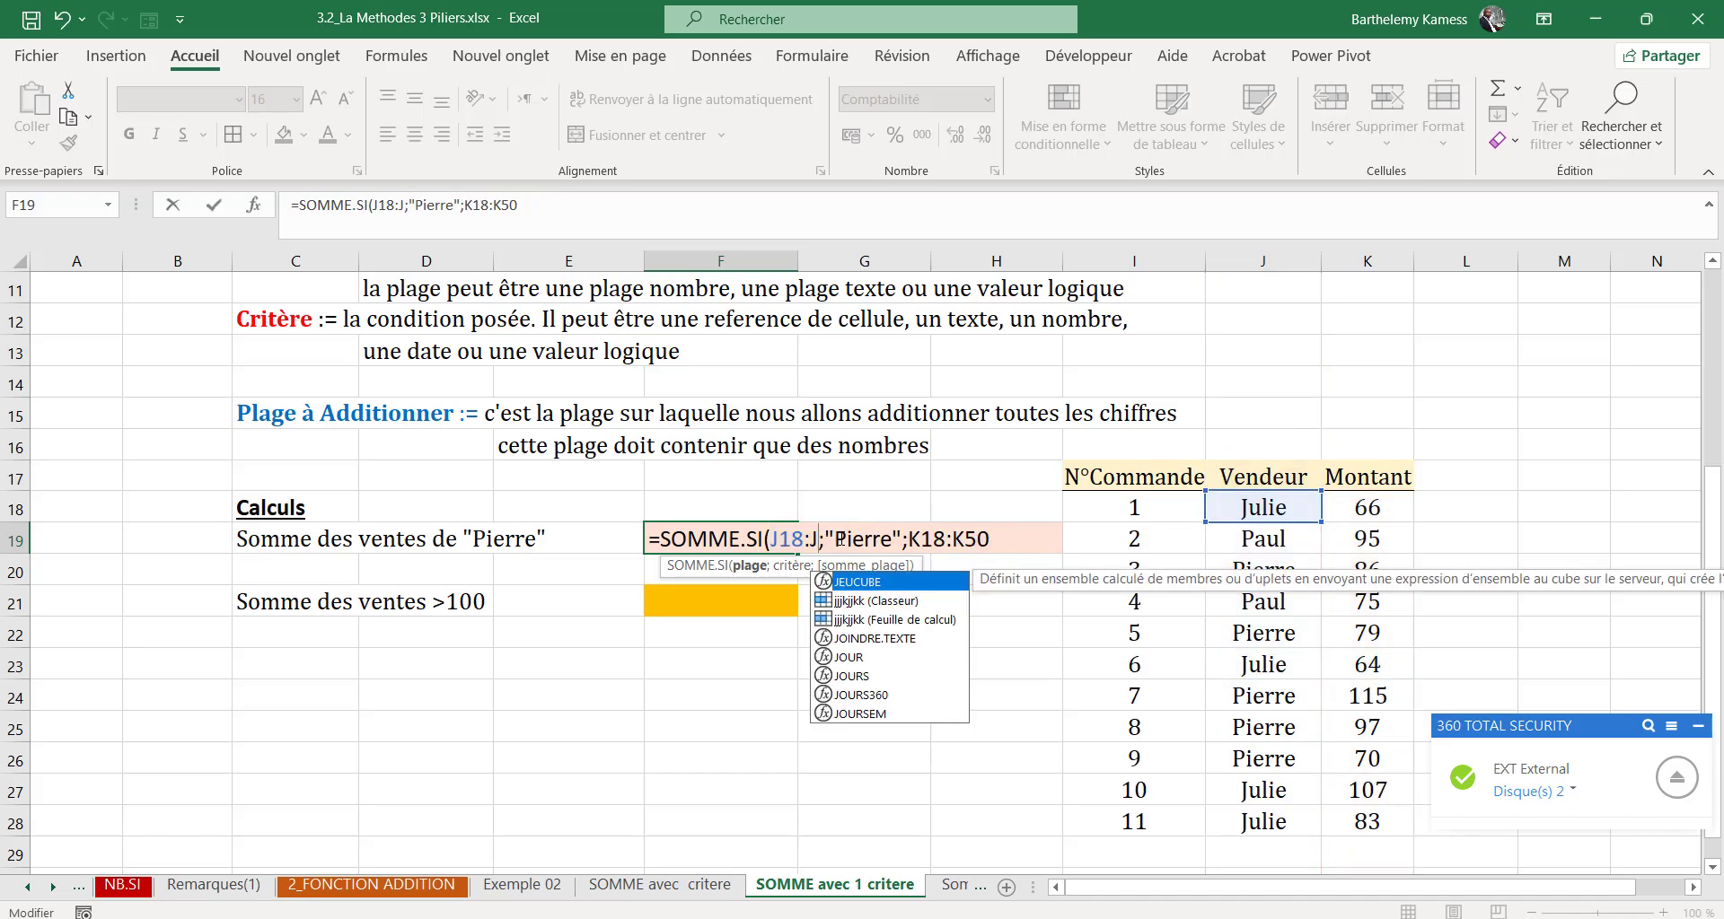
type("29")
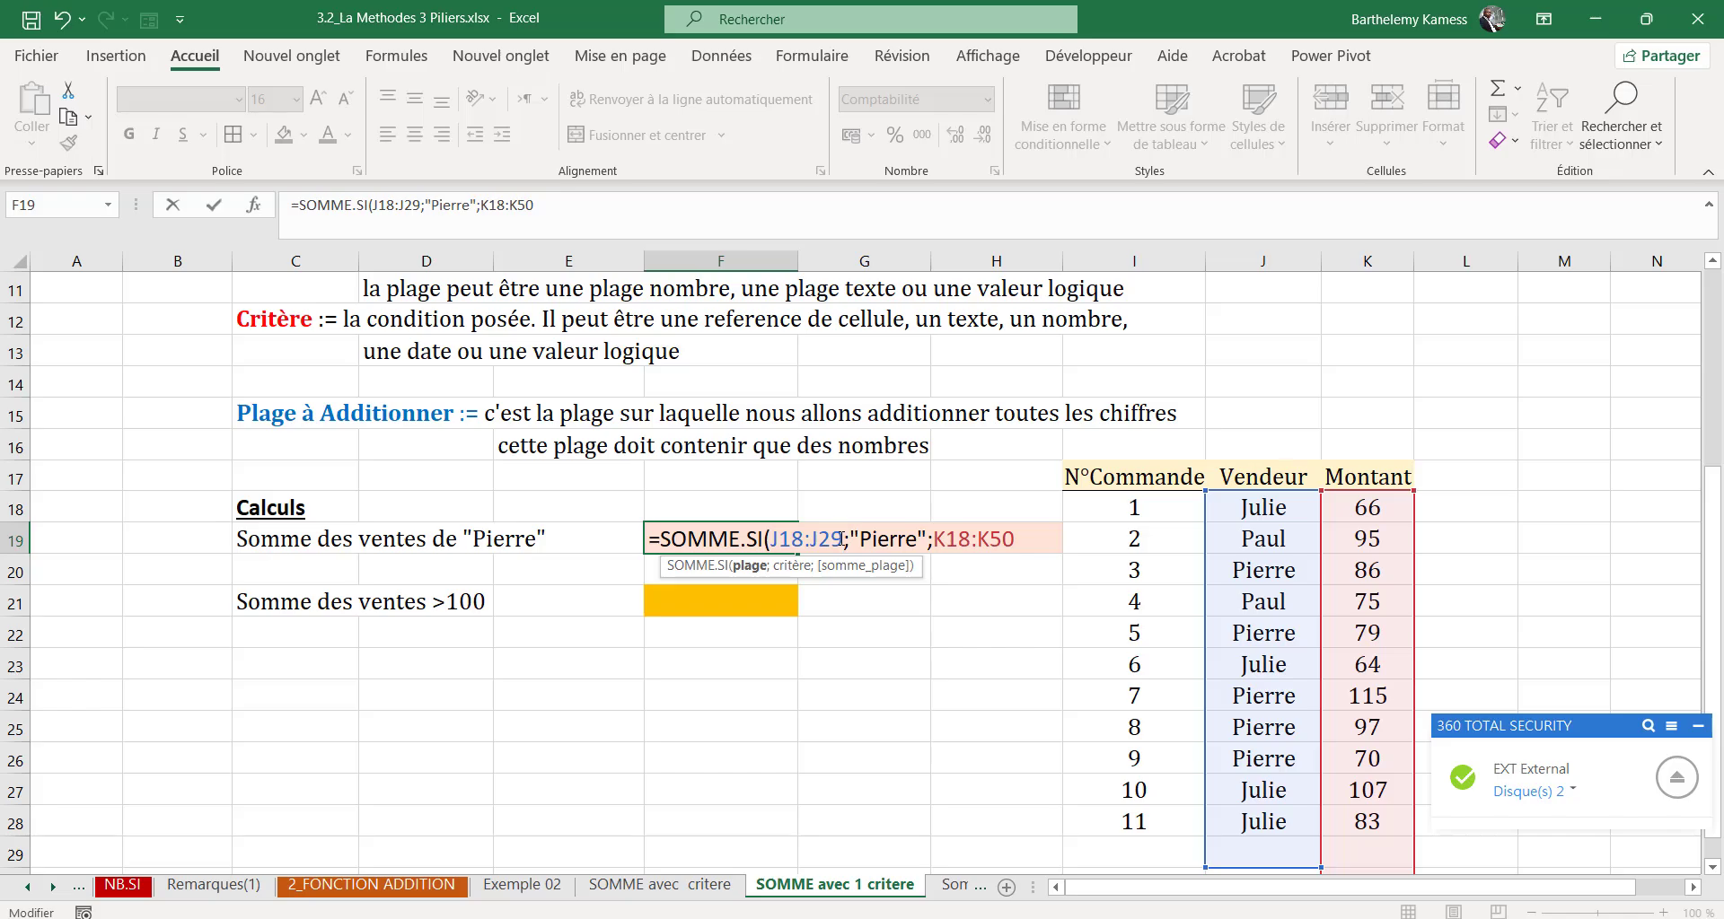
key("BackSpace")
type("8")
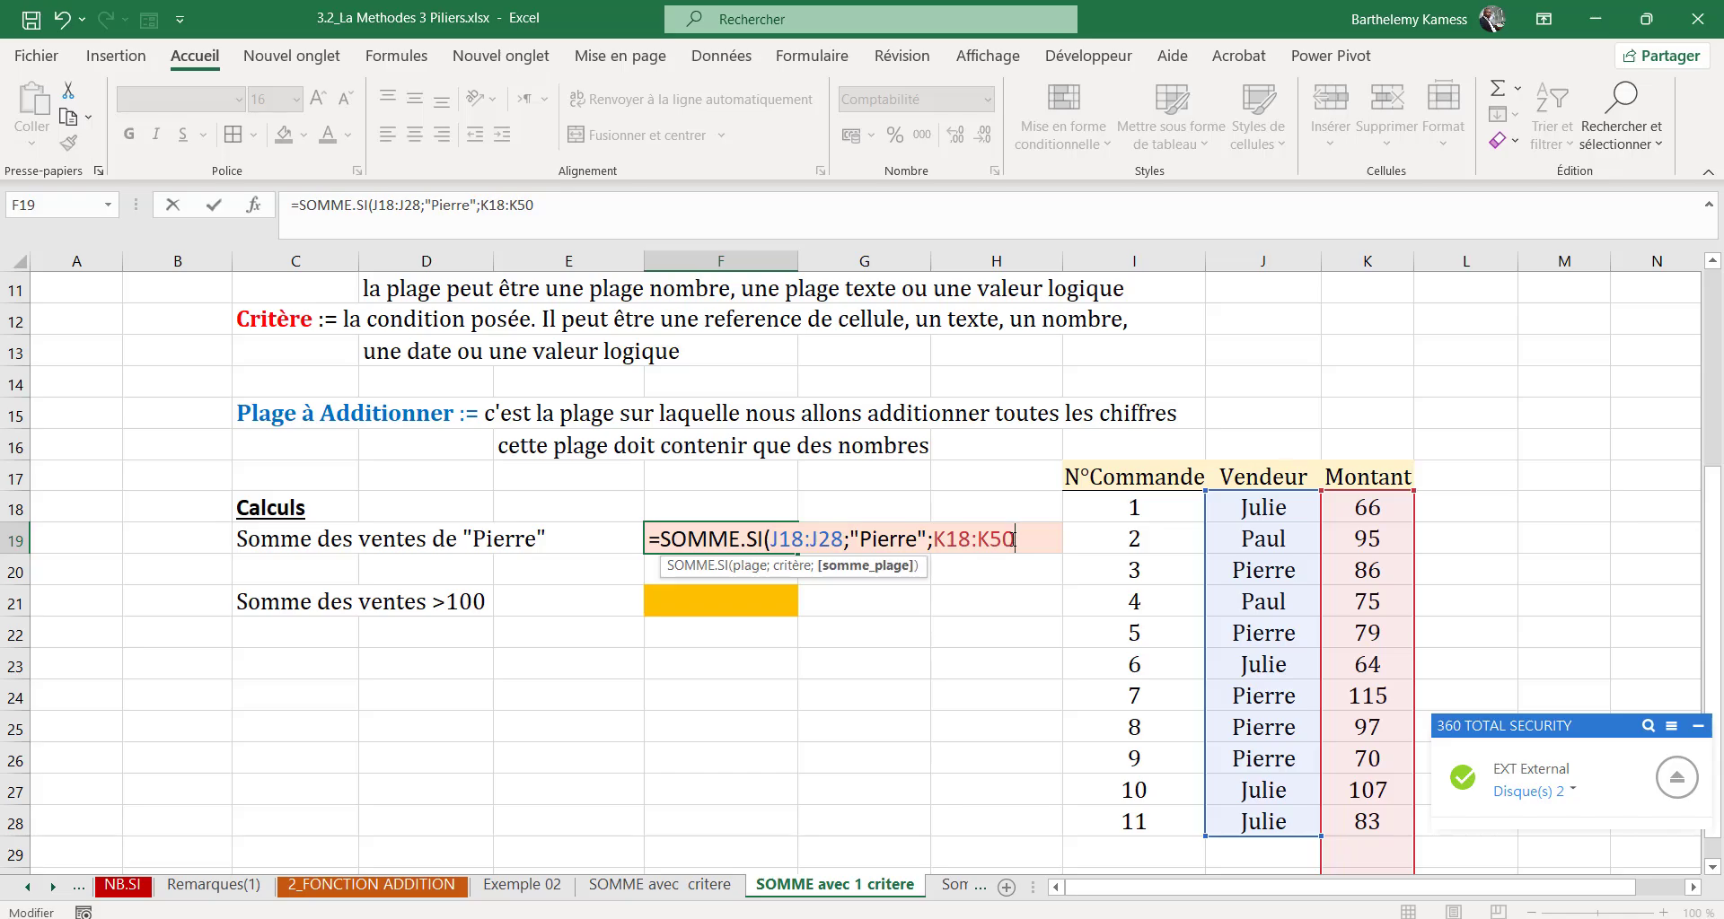
Step: Set the formula's sum range to K18:K28 and enter the completed formula in F19
key("BackSpace")
key("BackSpace")
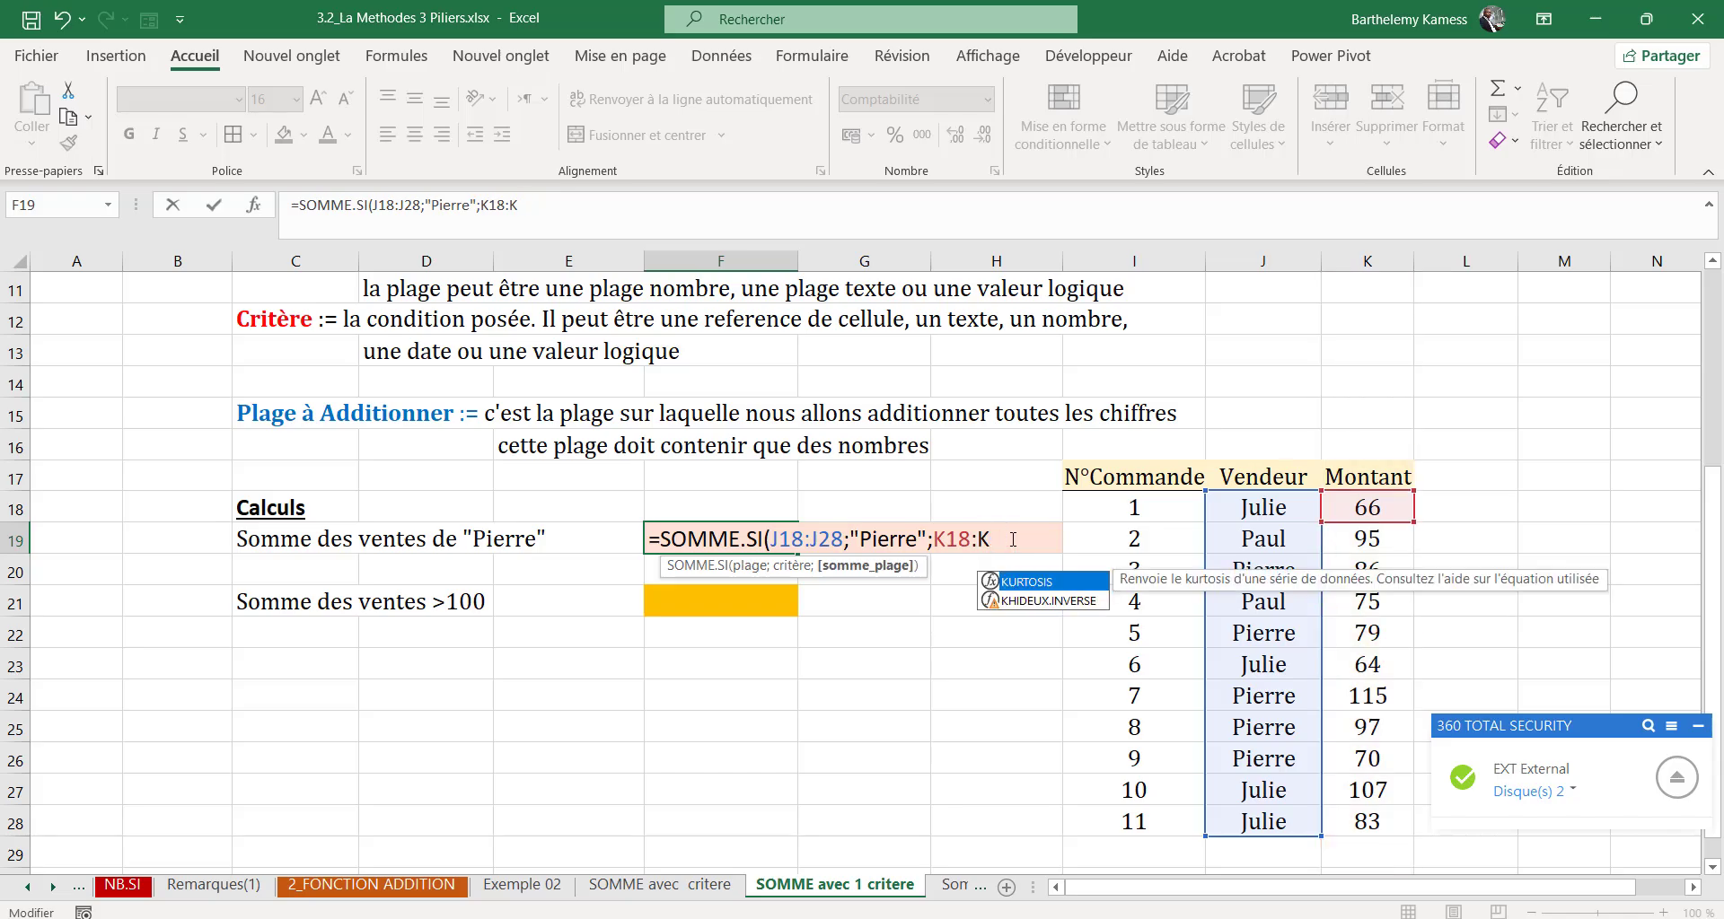
type("28")
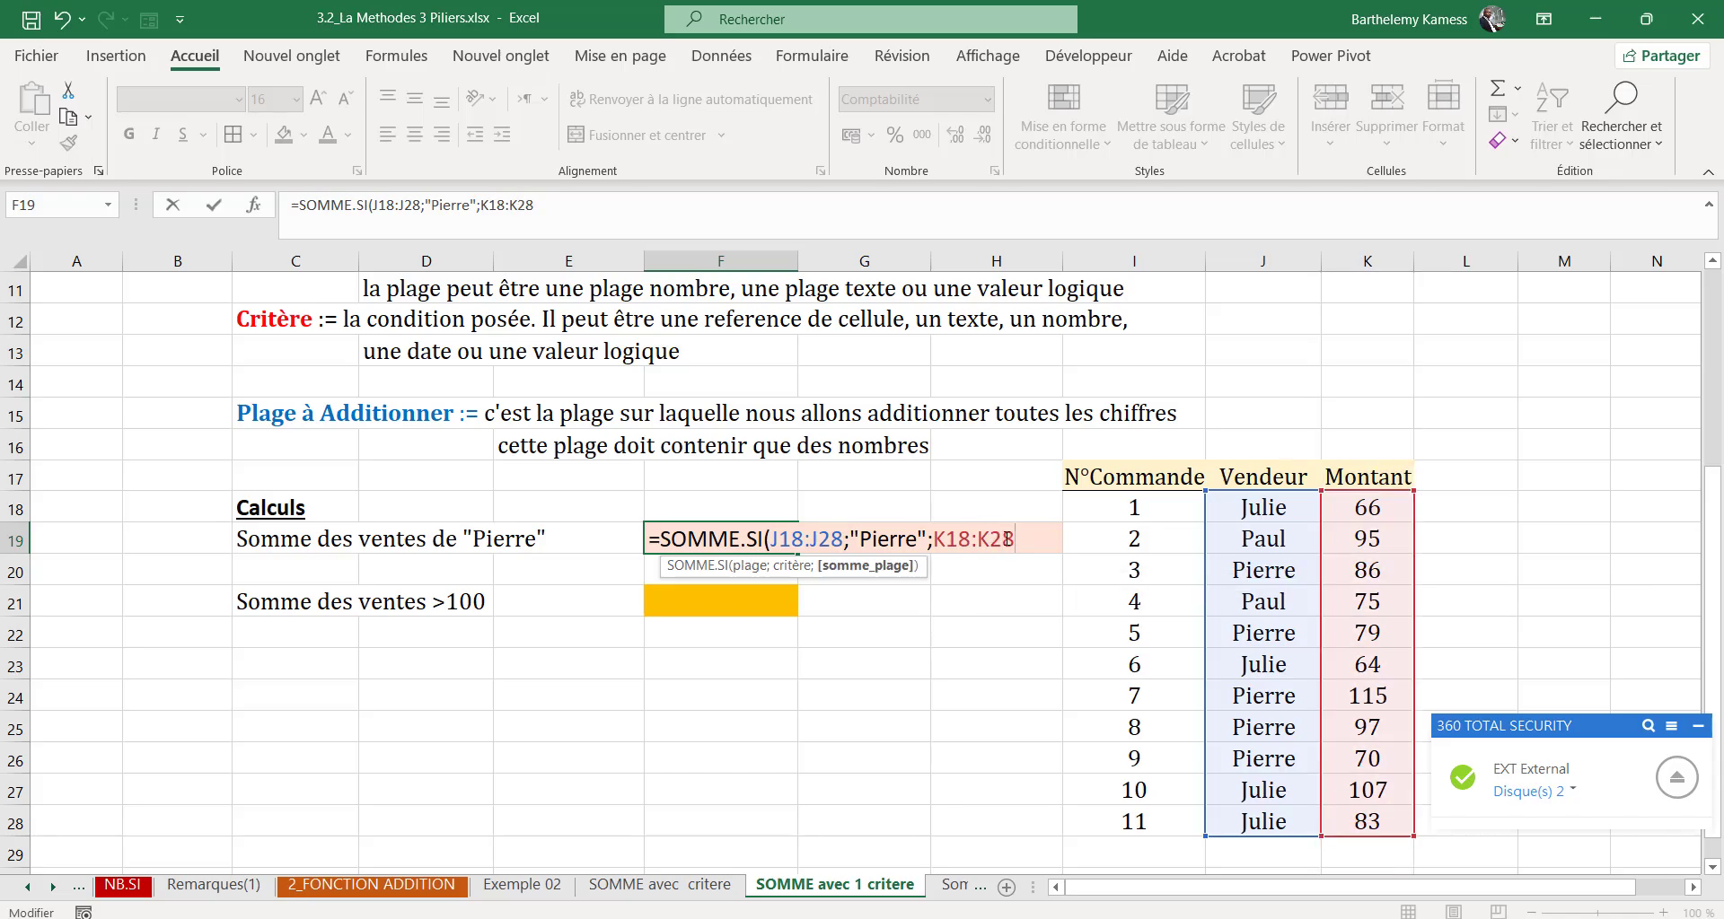
key("Return")
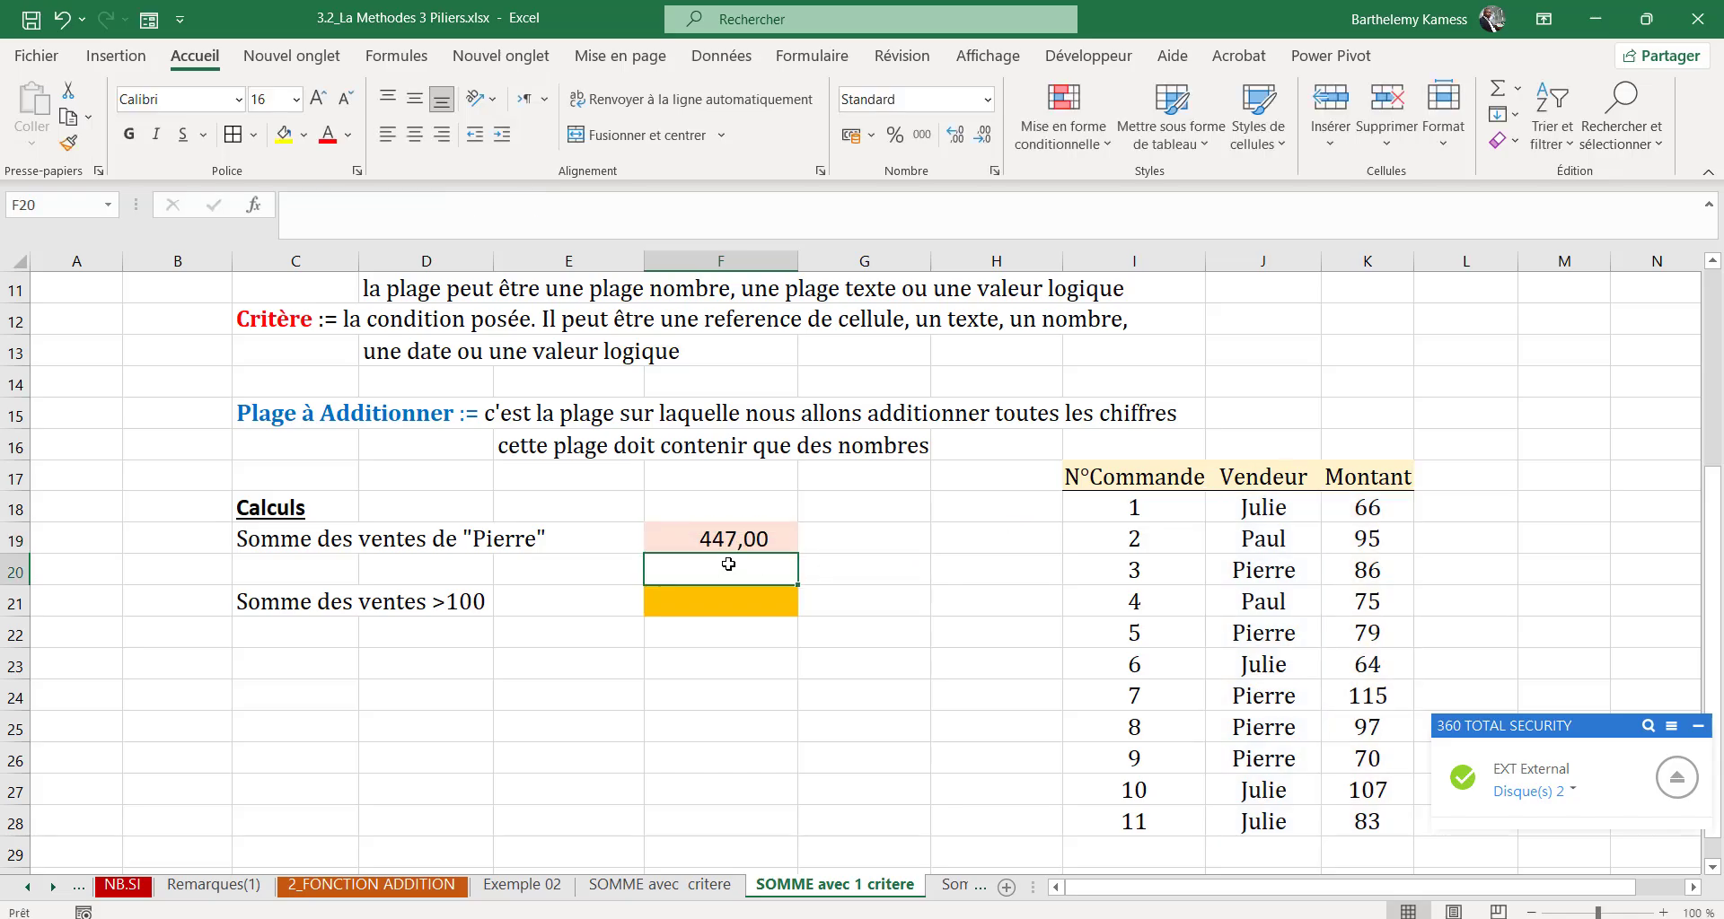
Step: Start a SOMME.SI formula in F21 with the Montant cells K18:K28 as its criterion range
left_click(730, 599)
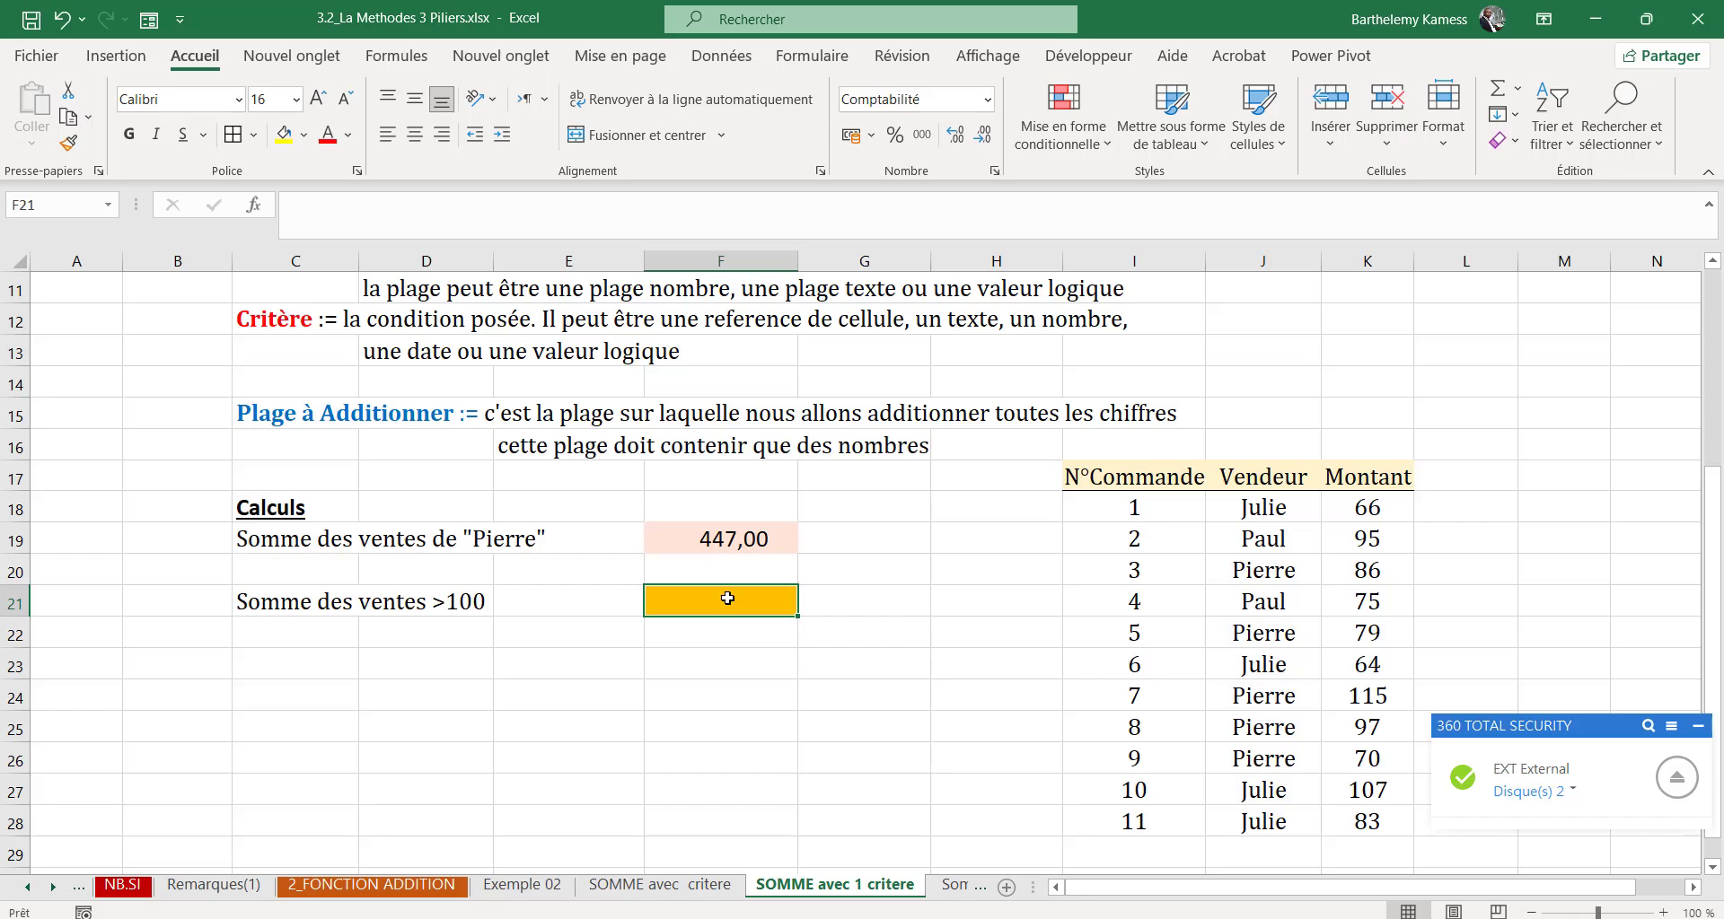
type("=somm")
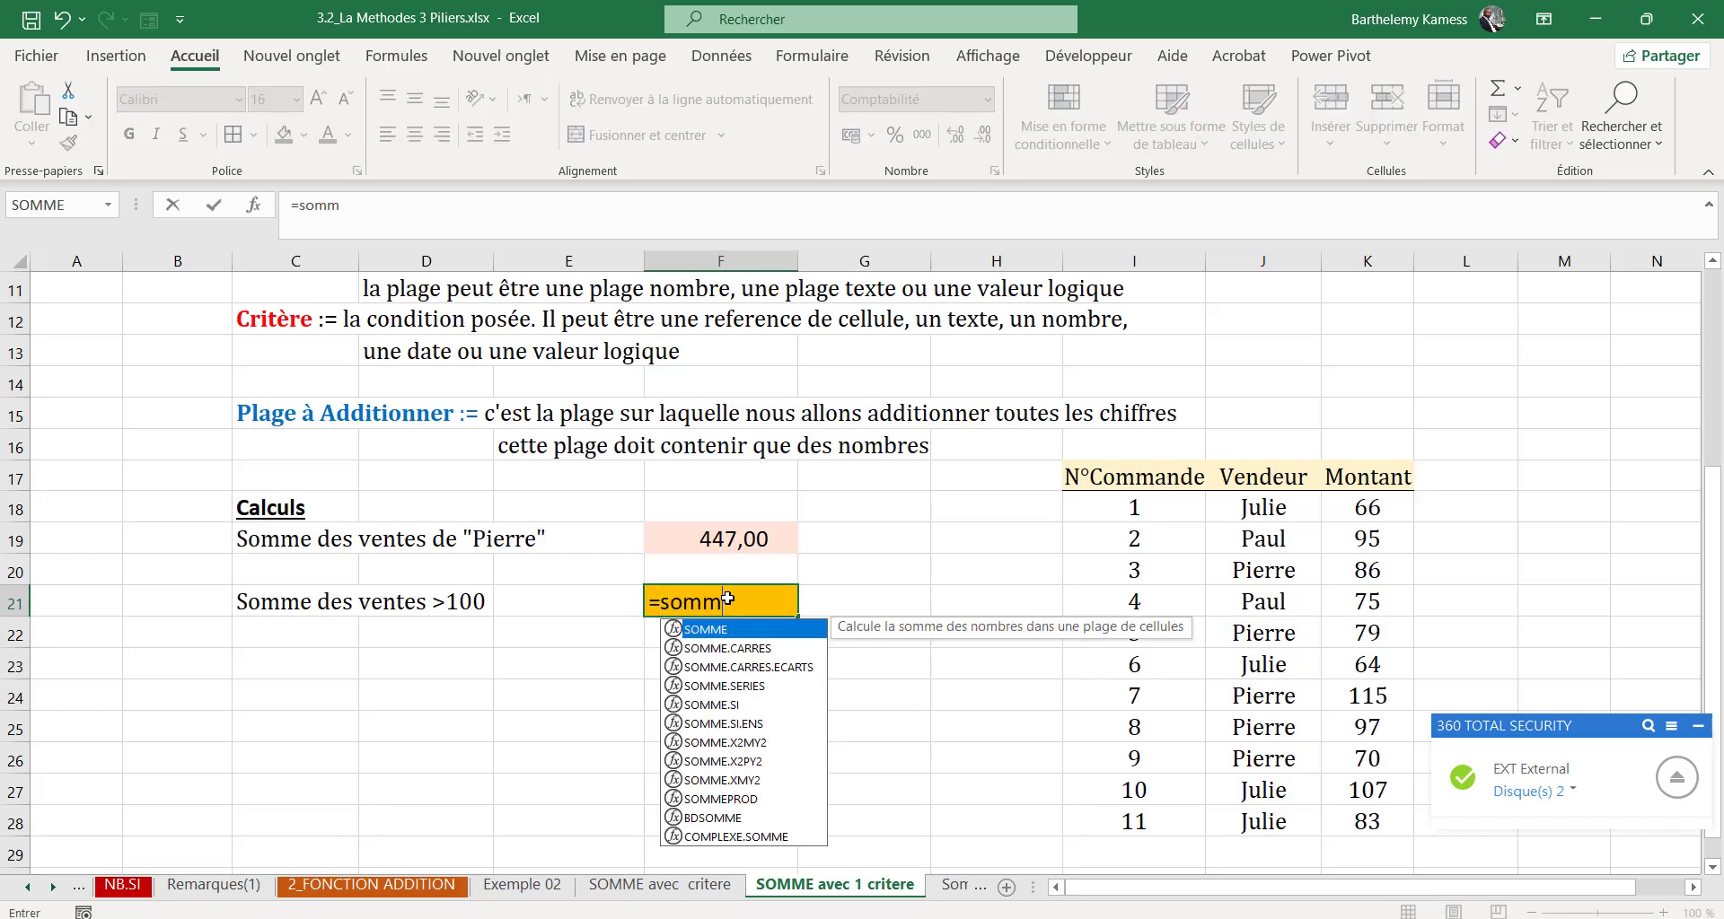
key("Down")
key("Down")
key("Down")
key("Down")
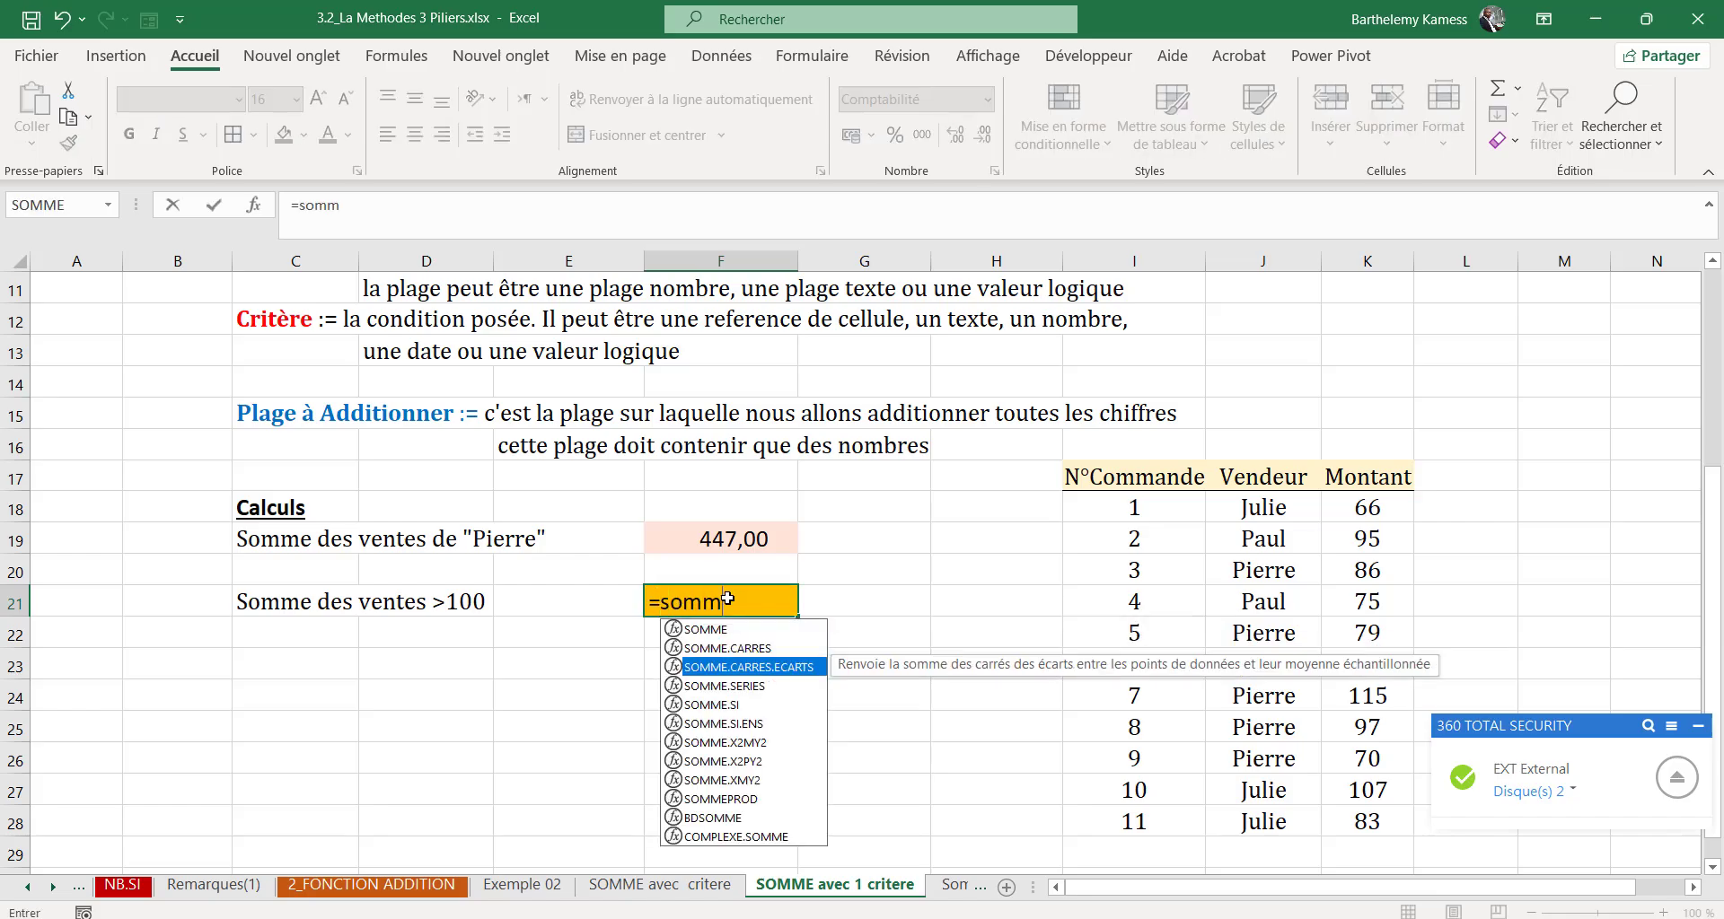
key("Tab")
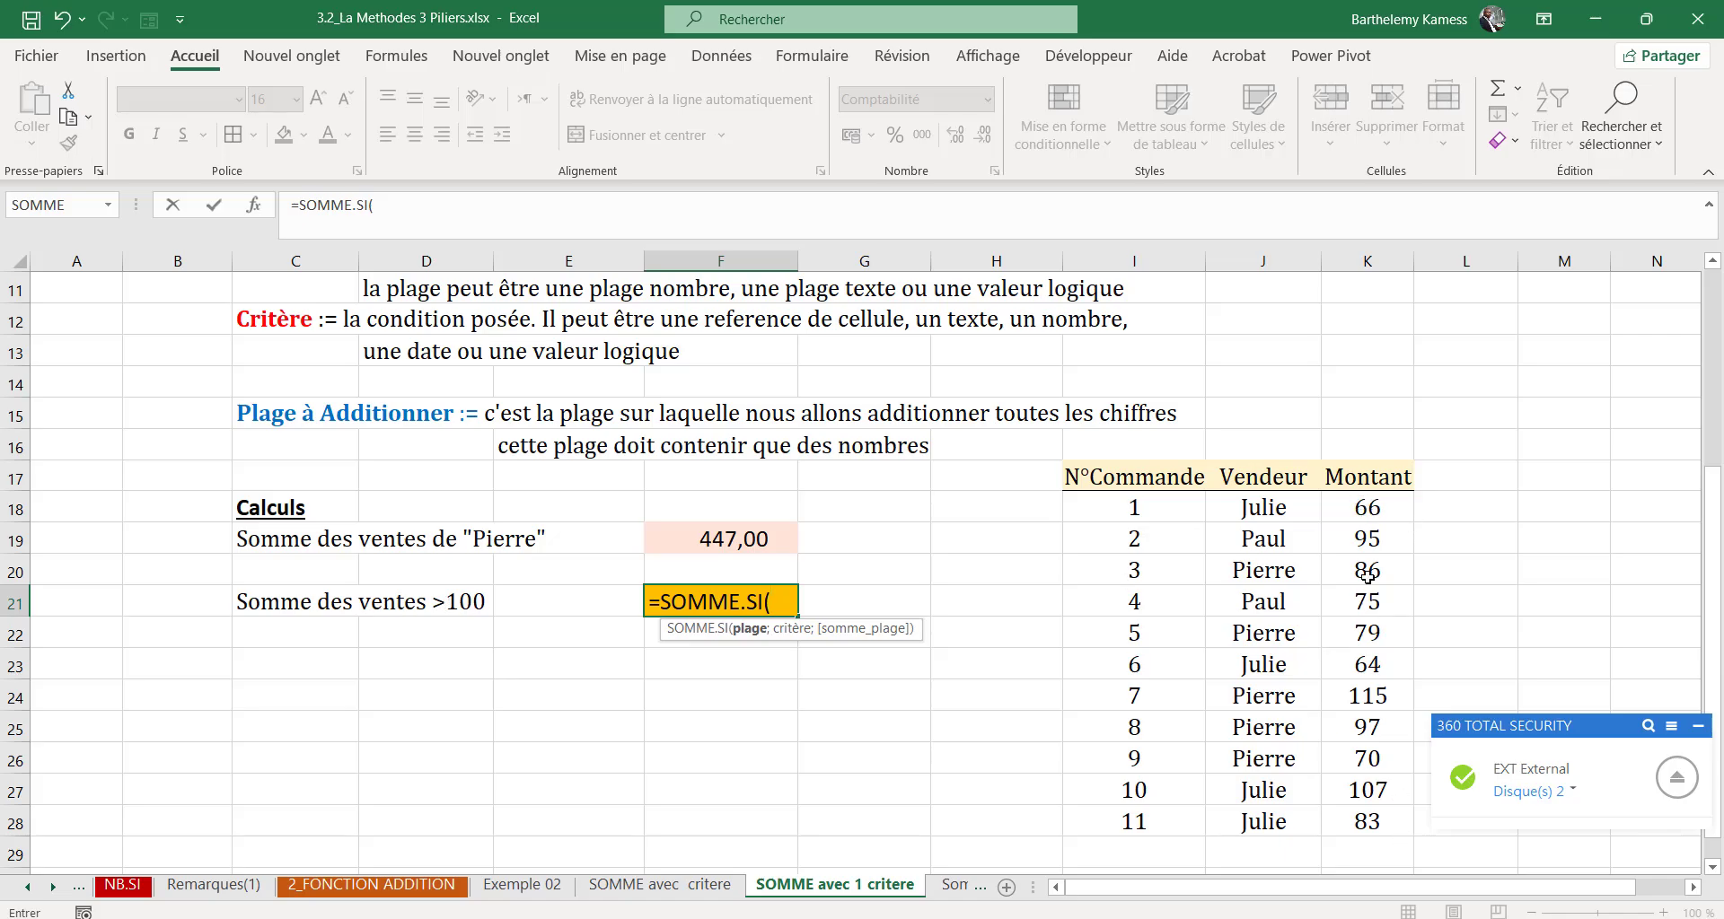
left_click_drag(1357, 505, 1366, 822)
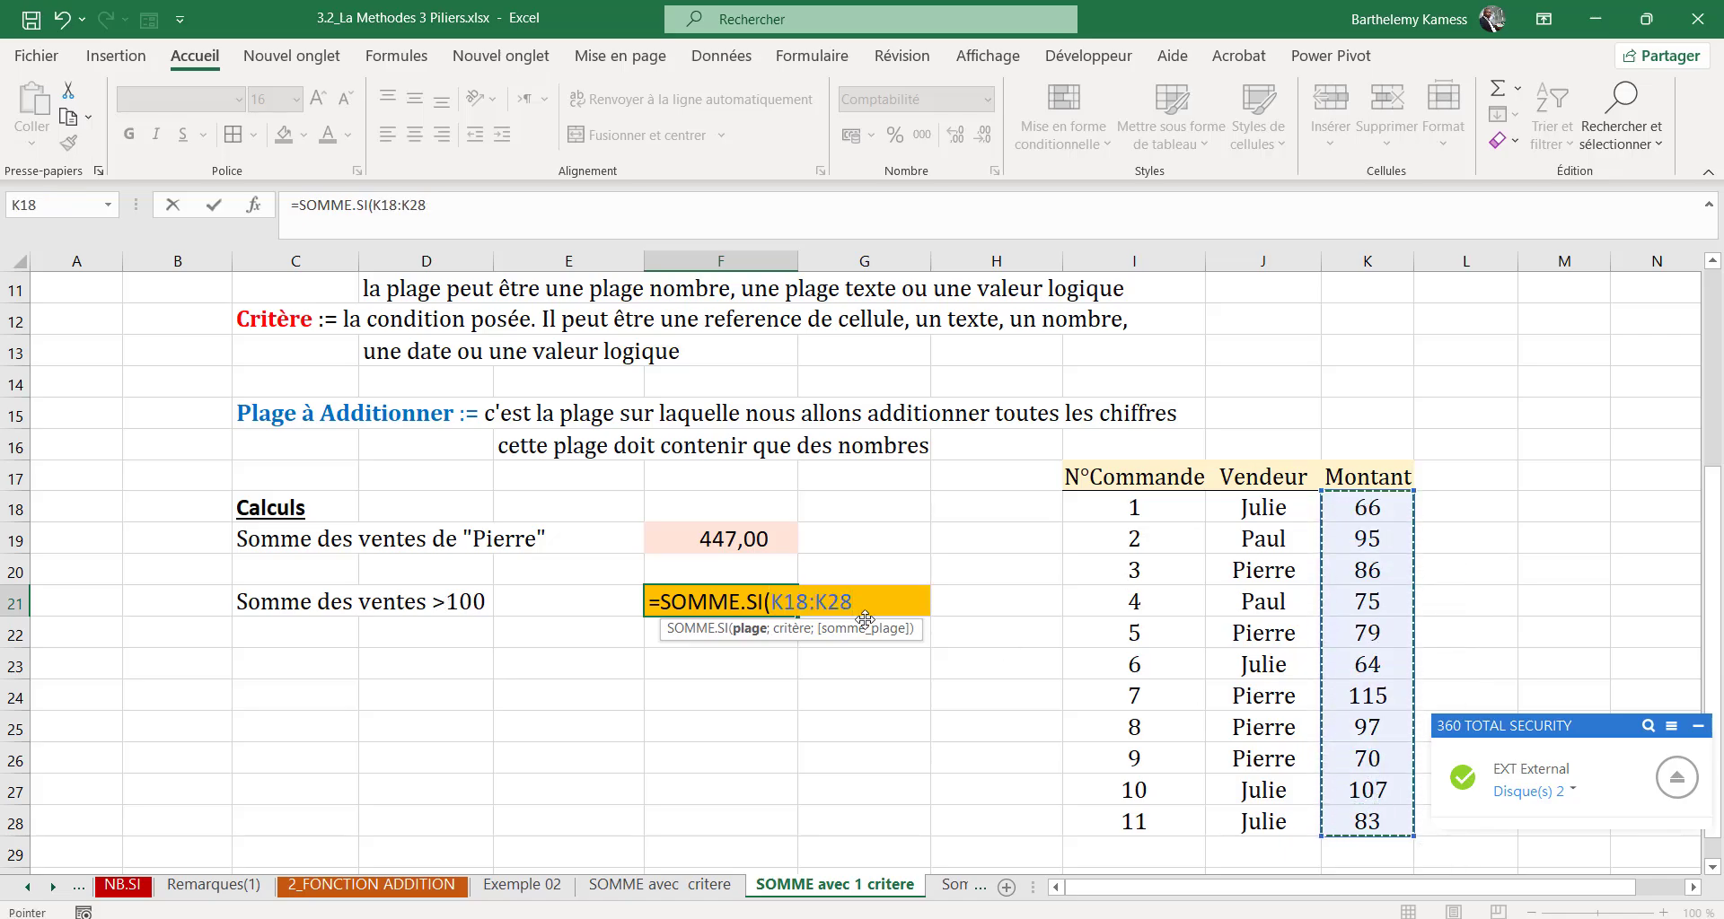
Step: Complete the F21 formula with the criterion ">100" and the sum range K18:K28
type(";")
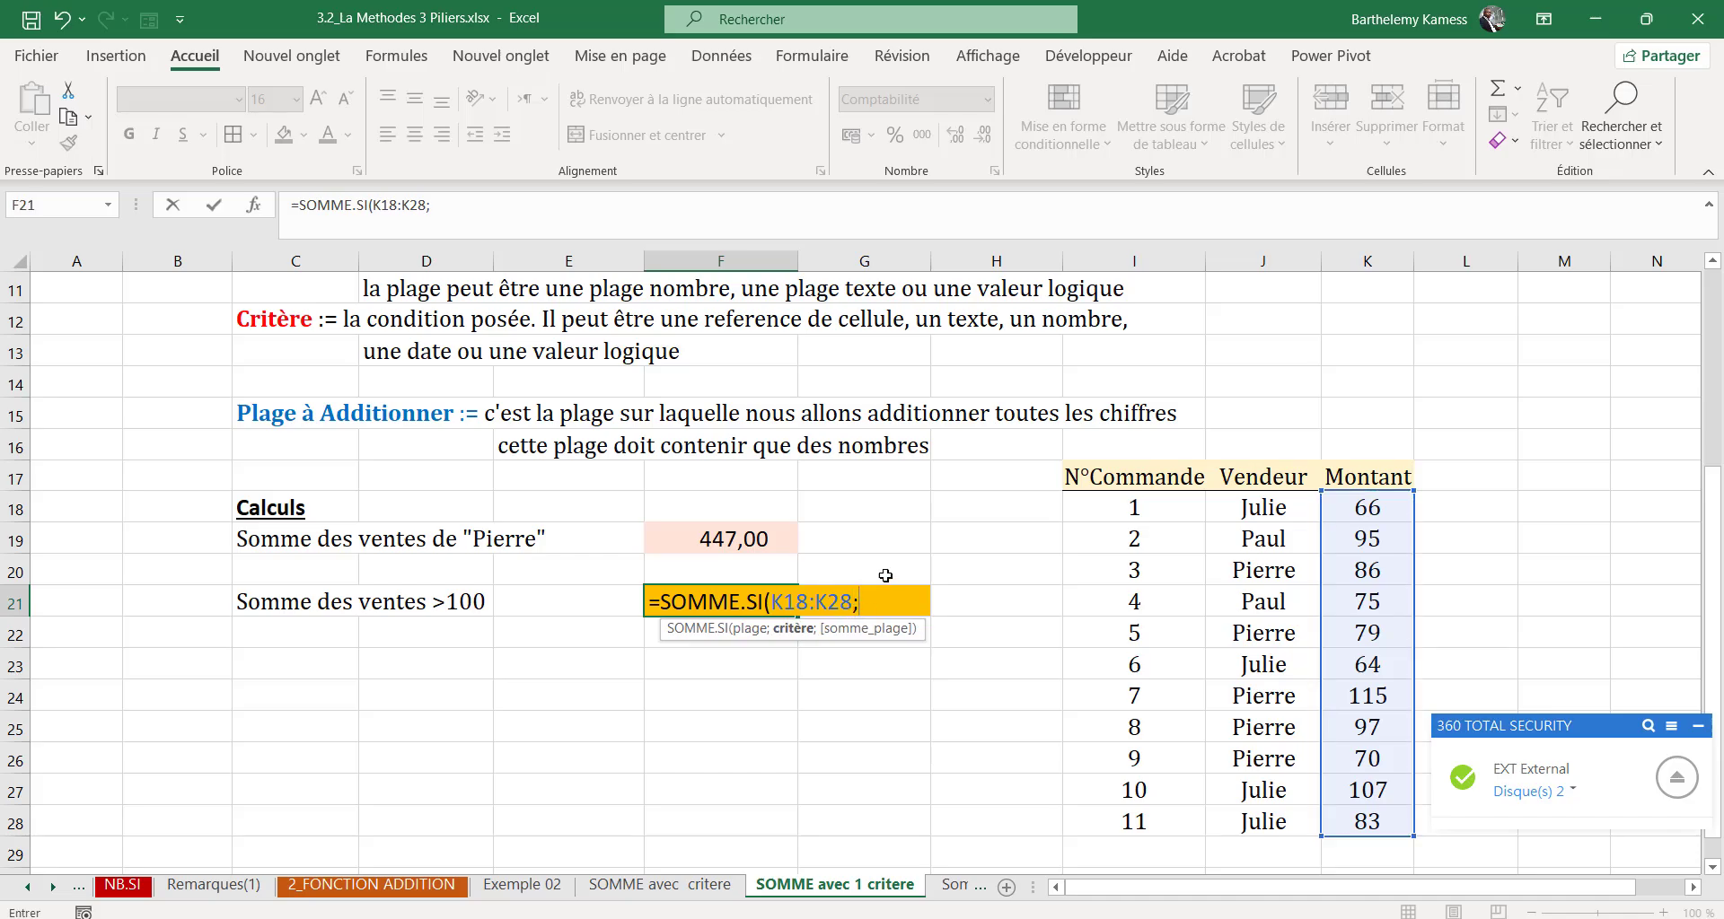
type("\">100\"")
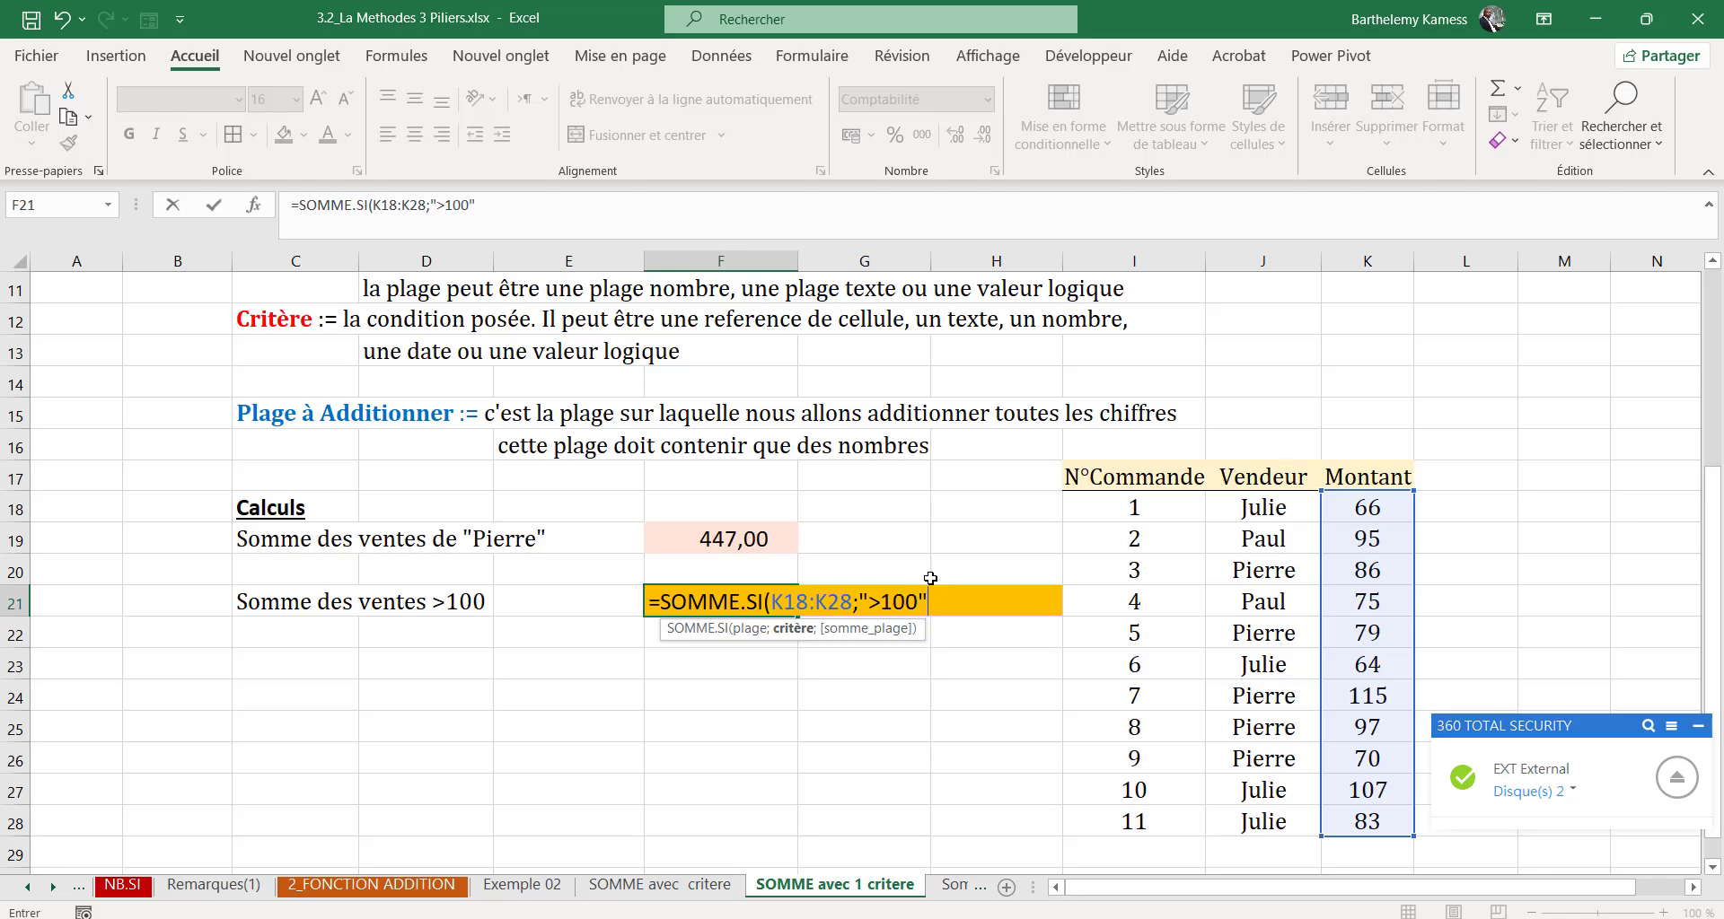
type(";")
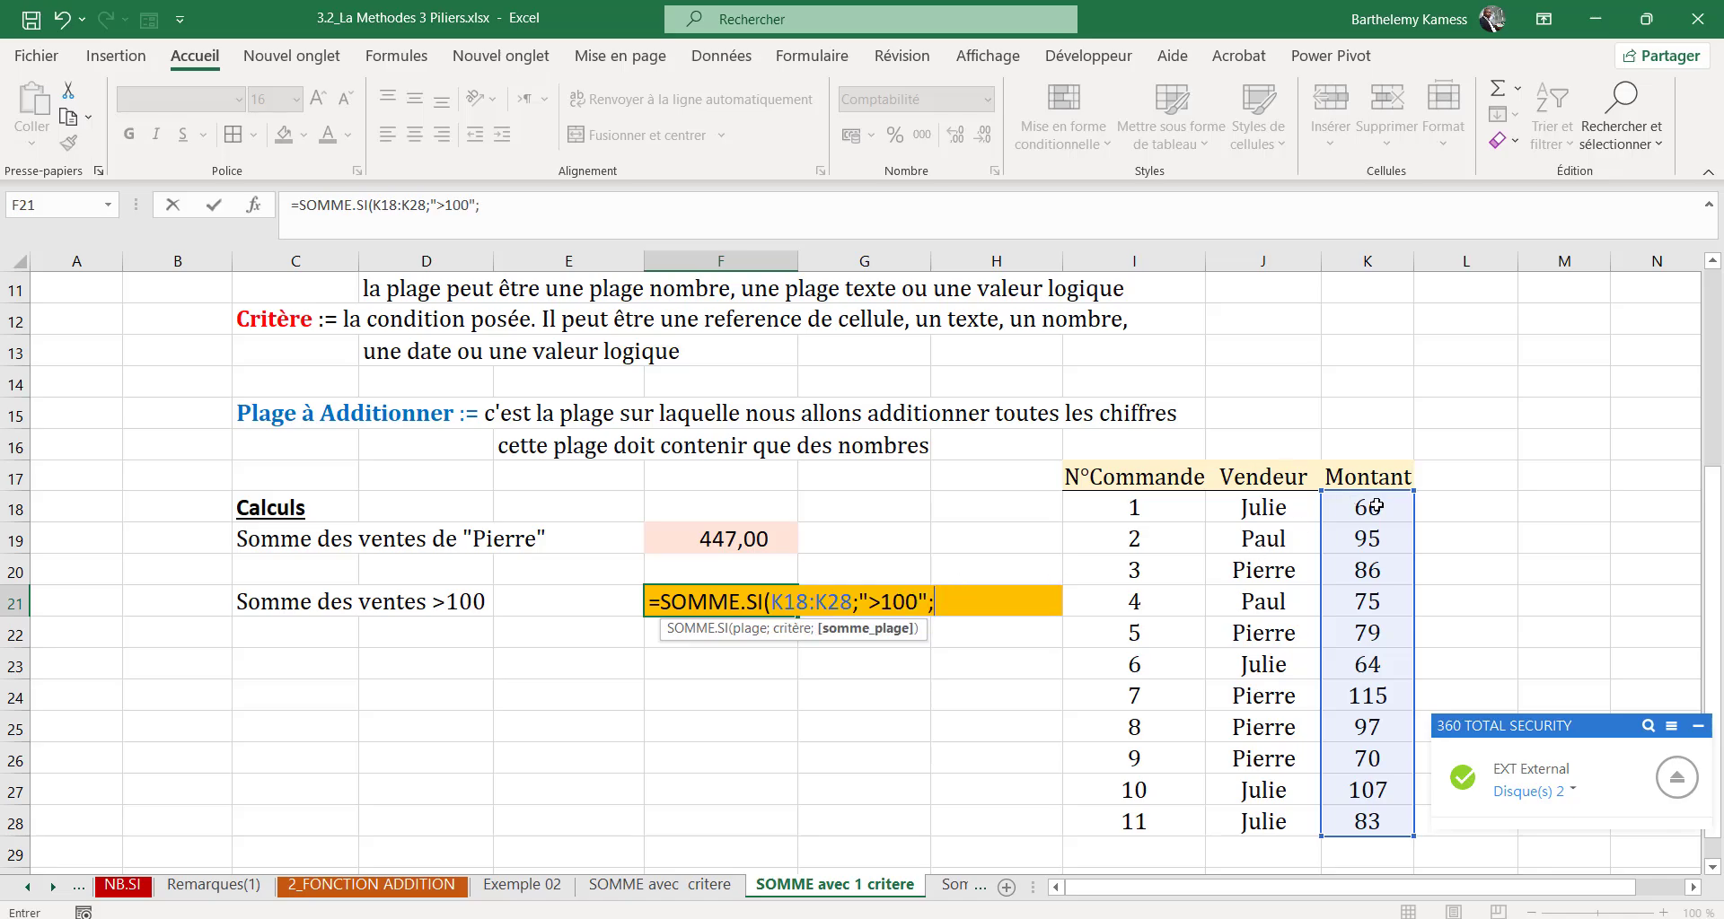
left_click_drag(1375, 513, 1383, 819)
key("Return")
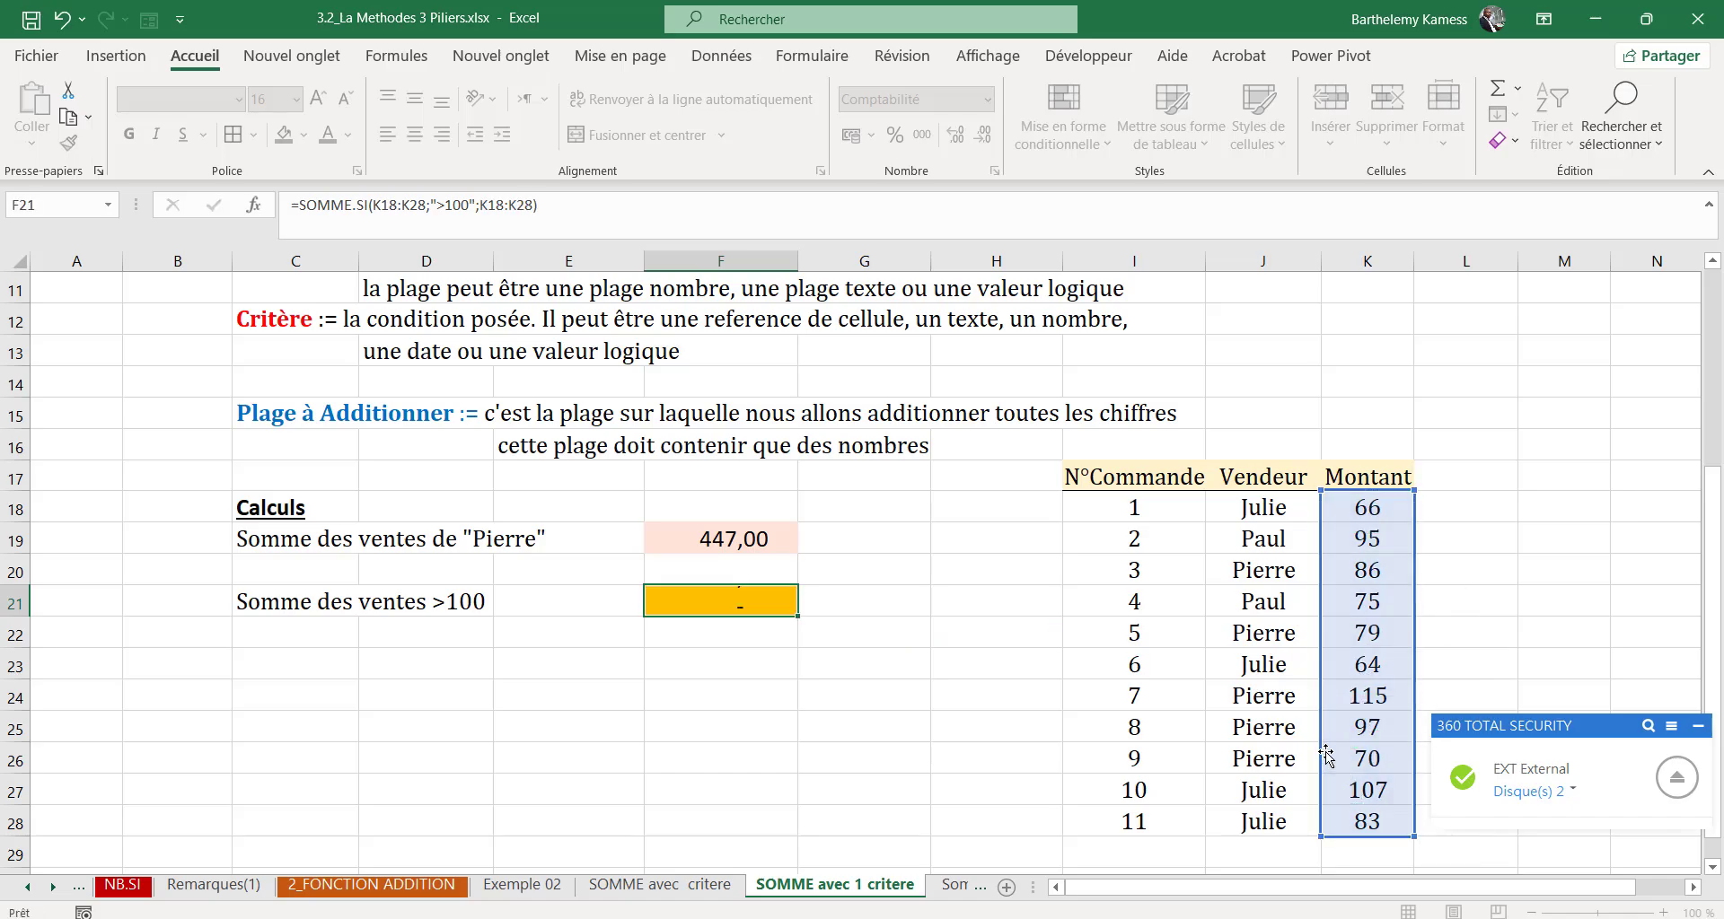
left_click(735, 608)
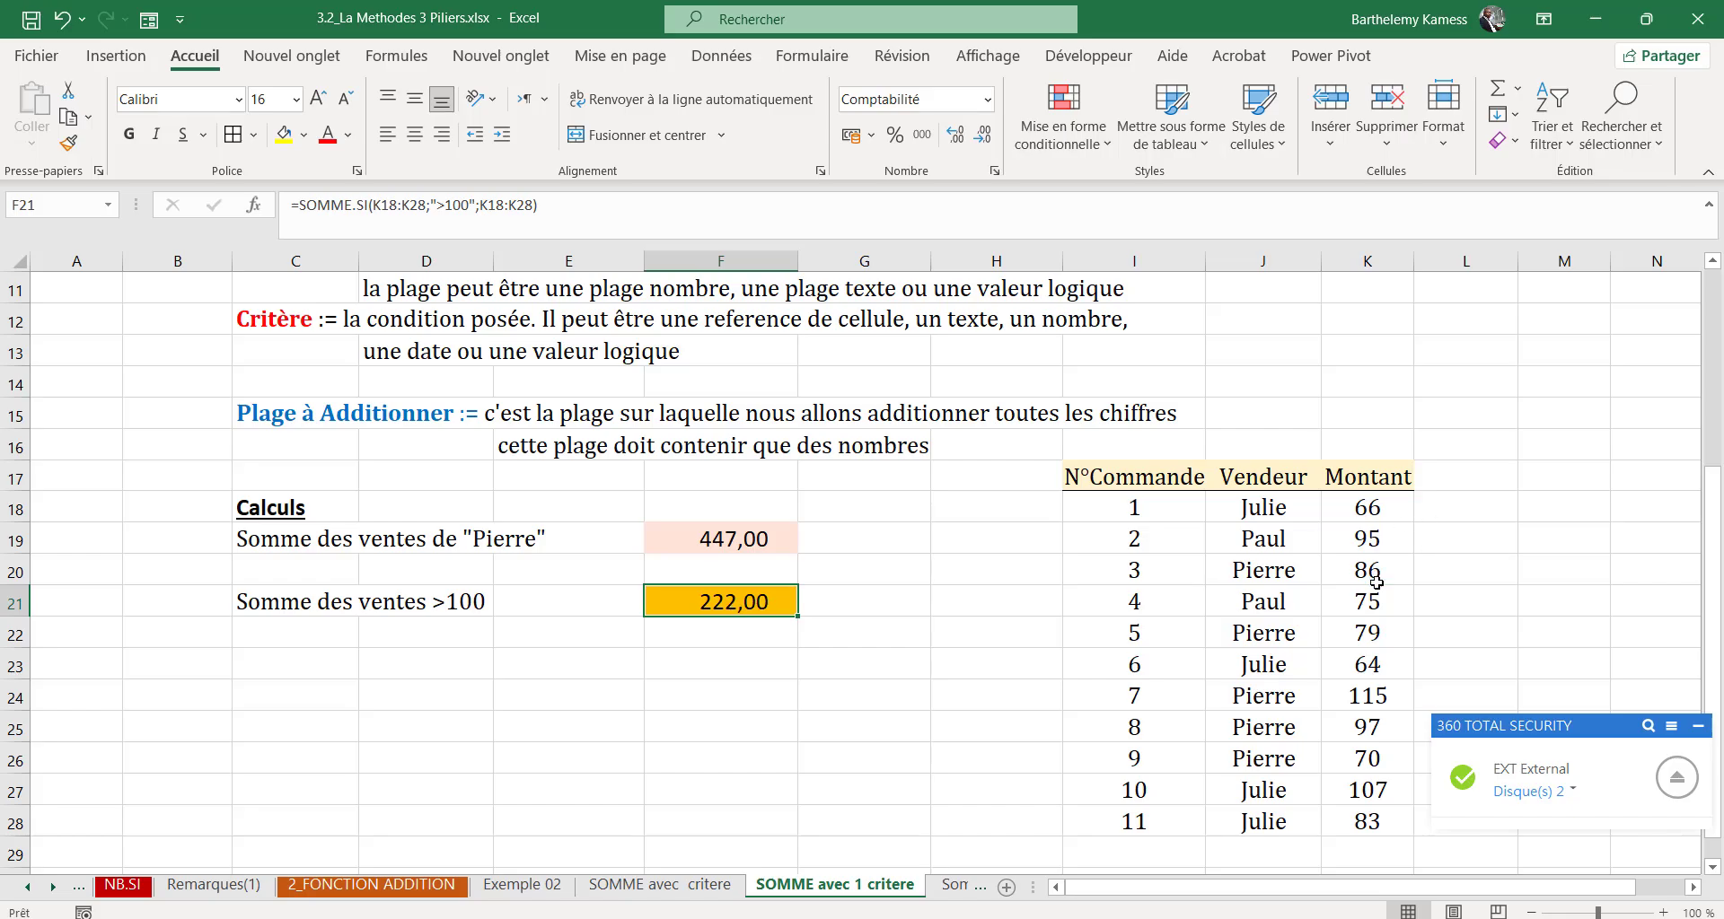
Step: Check the F21 result against the sum of Montant cells K24 and K27, minimizing the security pop-up covering the sheet
left_click(1379, 693)
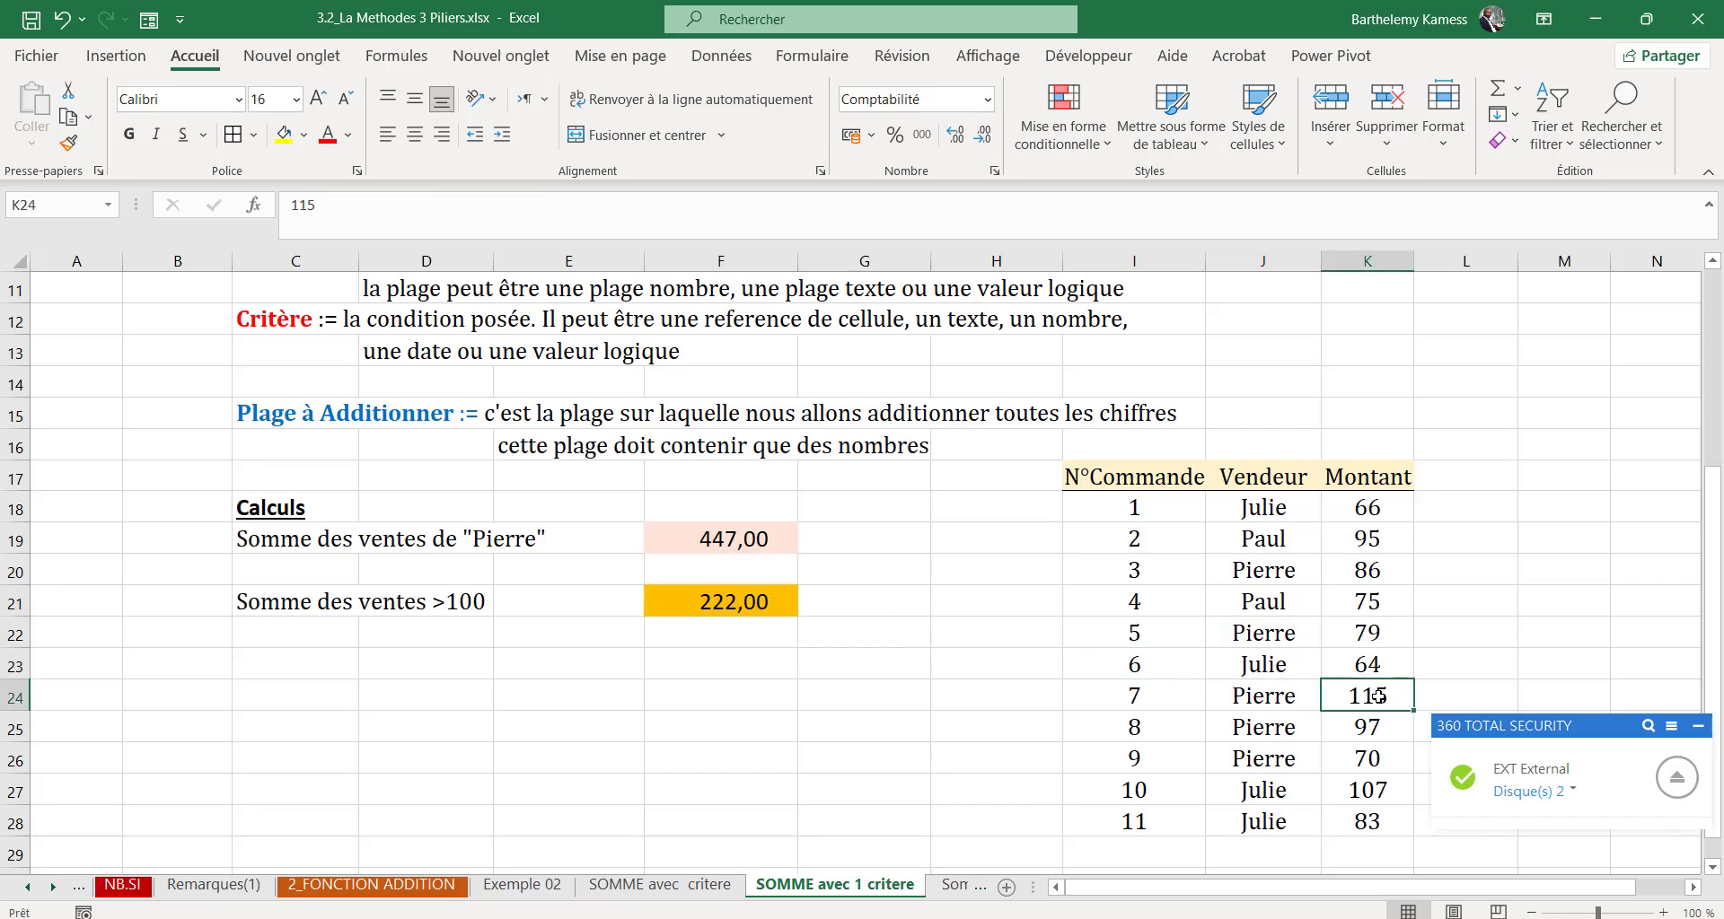
left_click(1375, 784)
left_click(1384, 694)
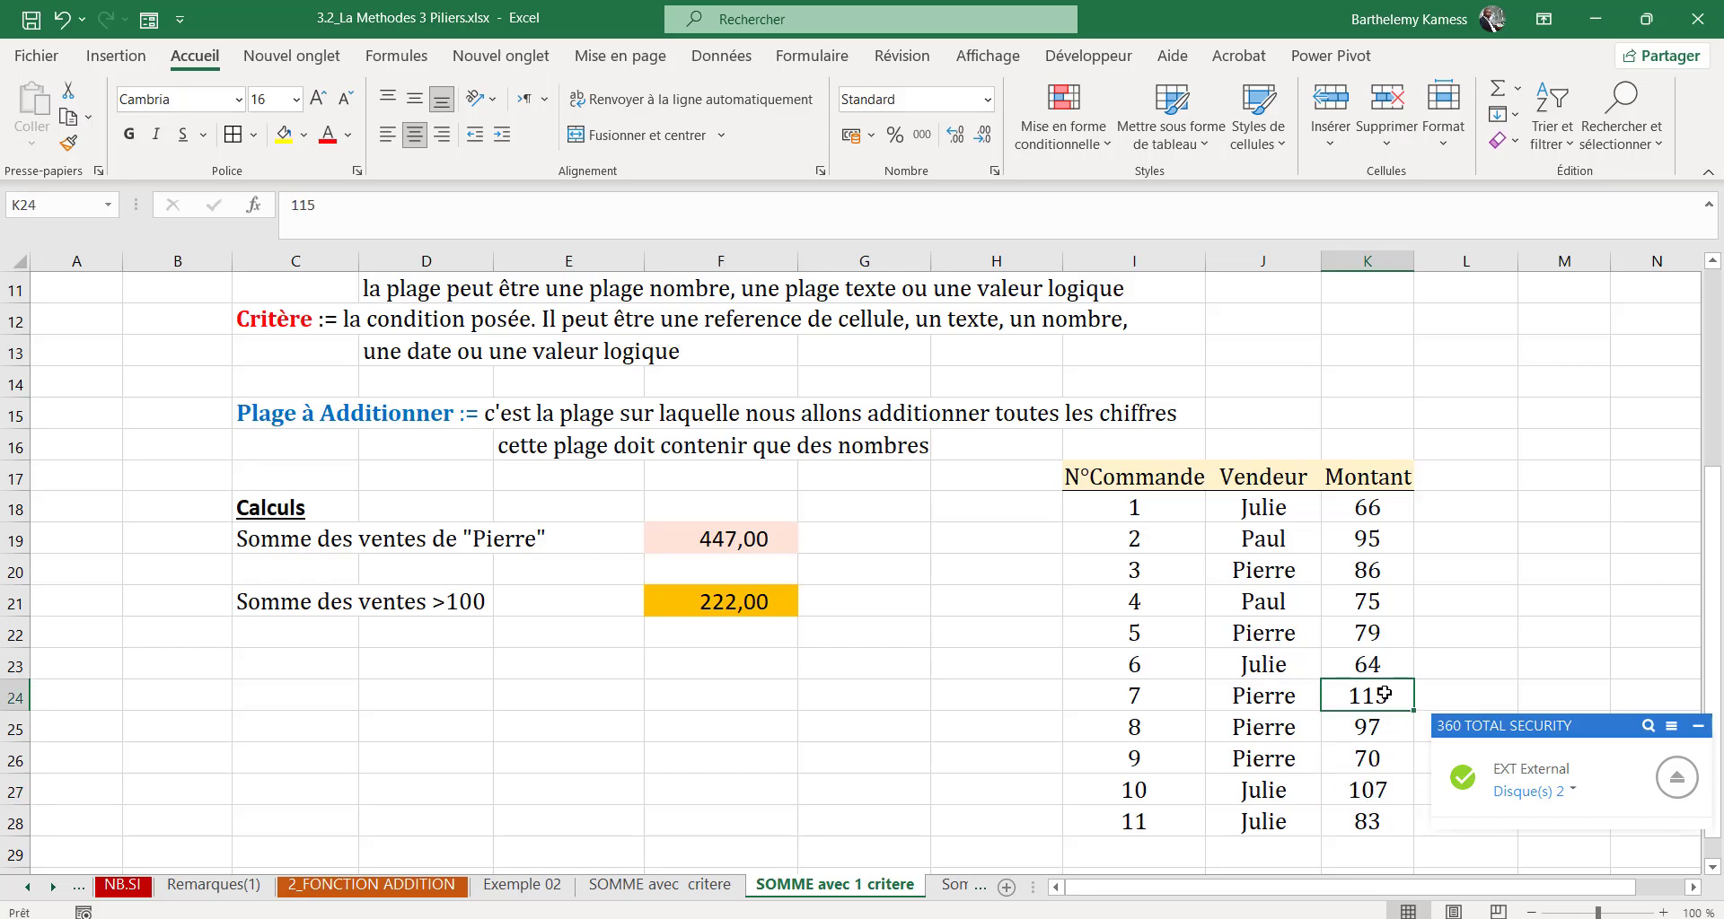
left_click(1382, 786, "ctrl")
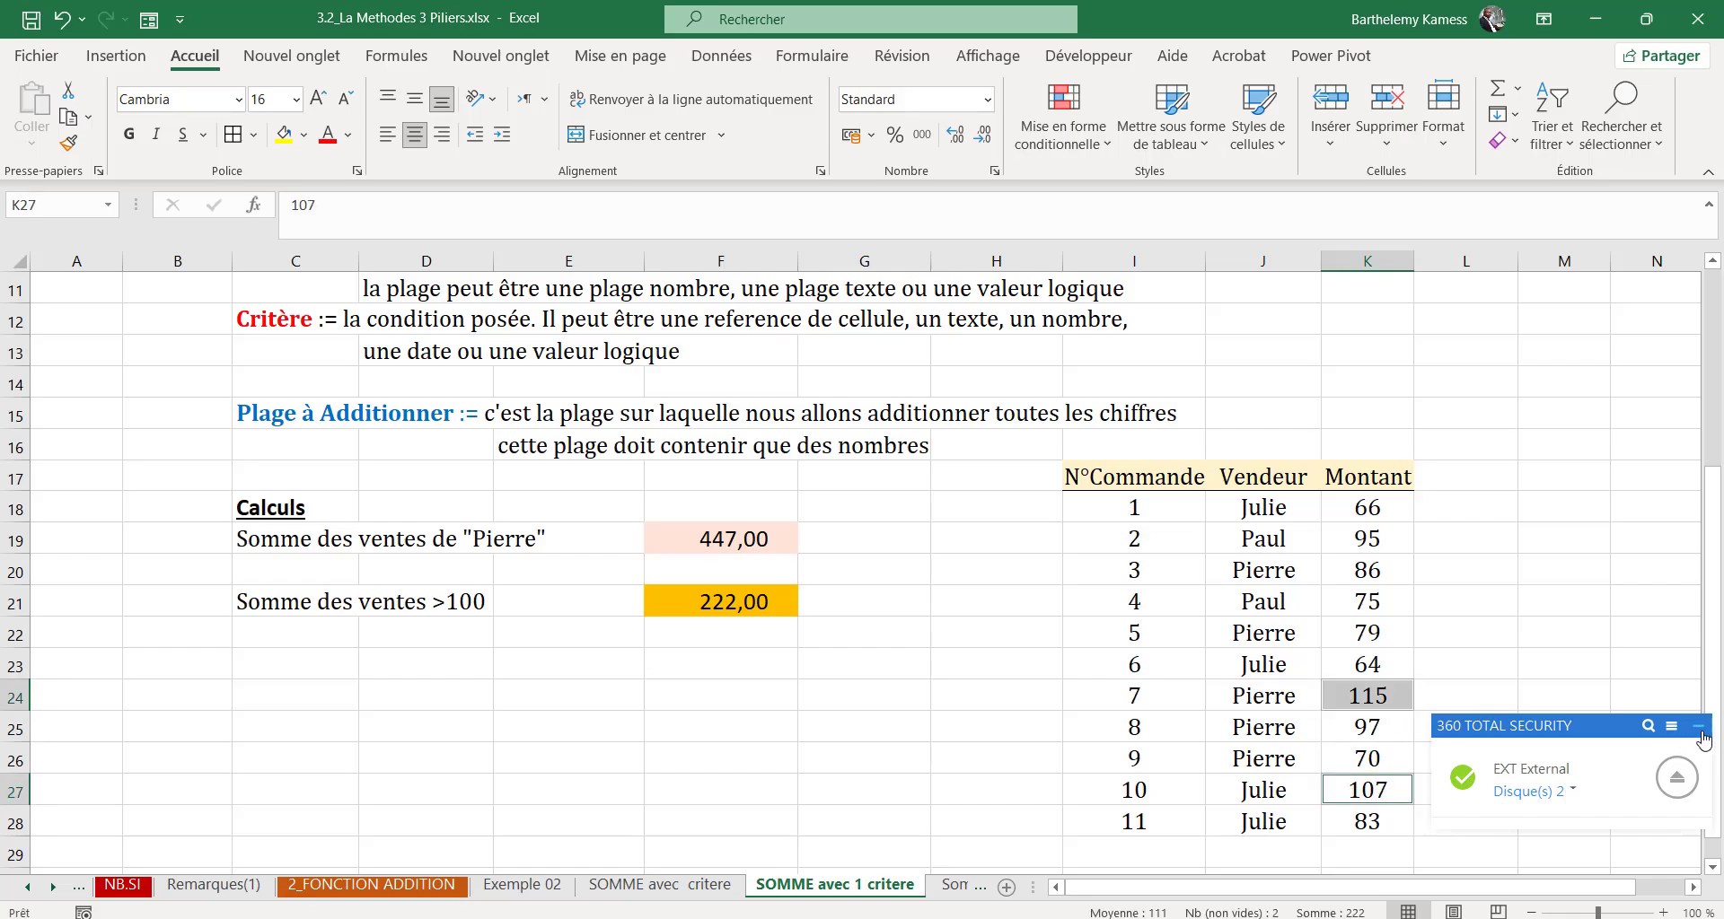
left_click(1698, 727)
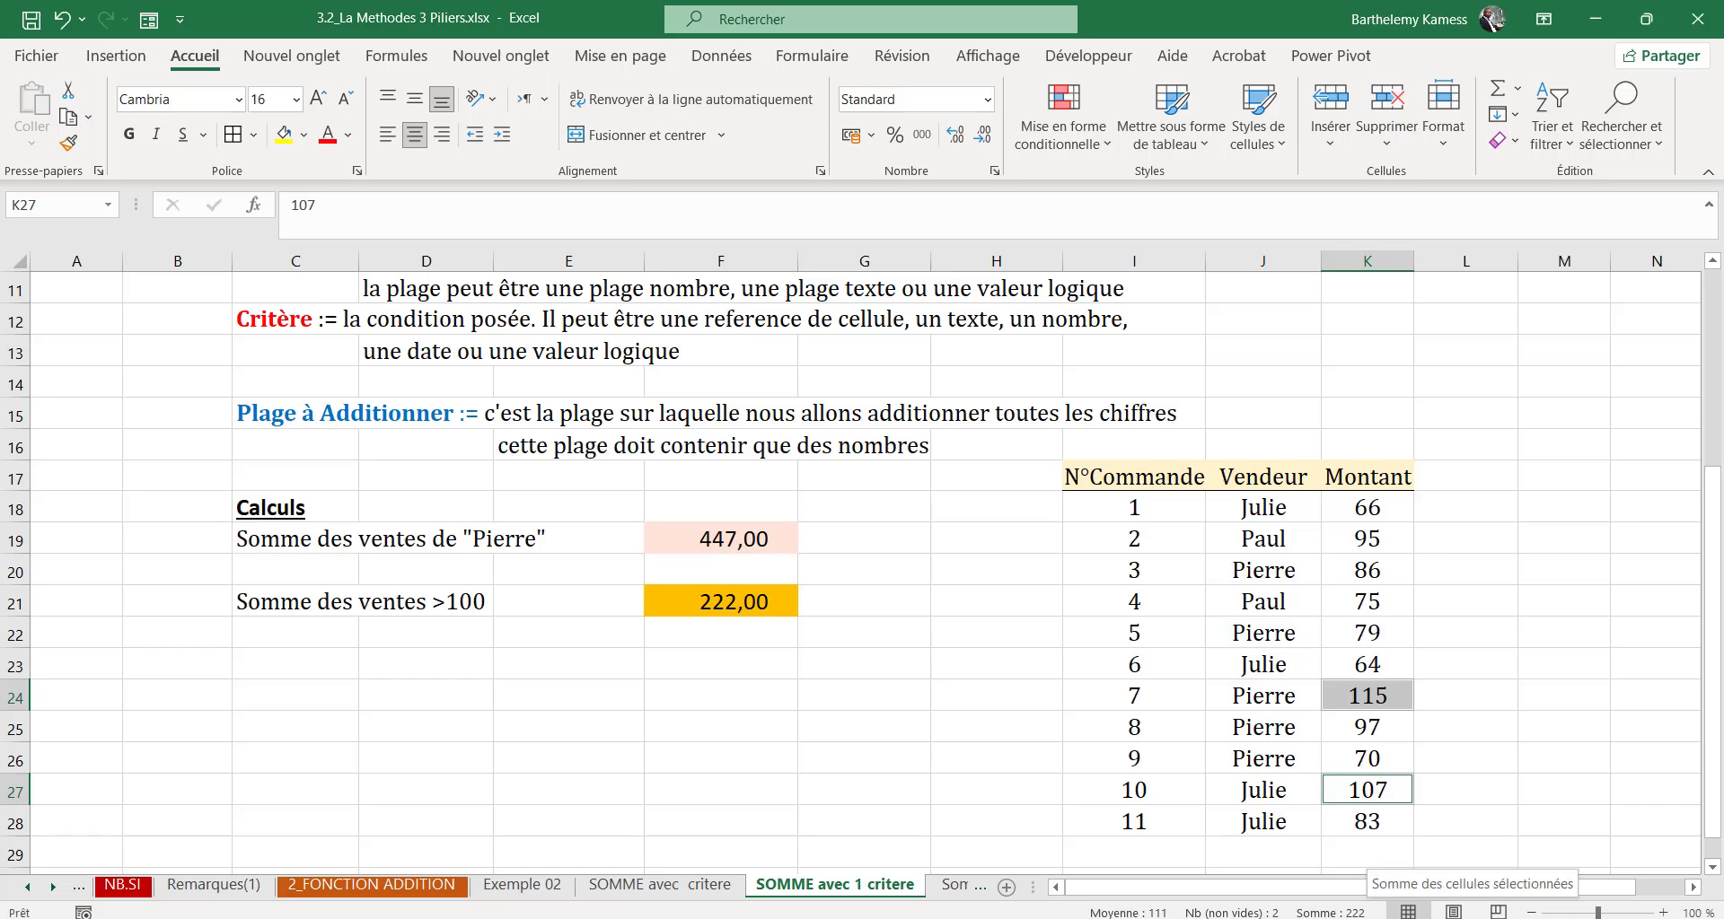
left_click(871, 689)
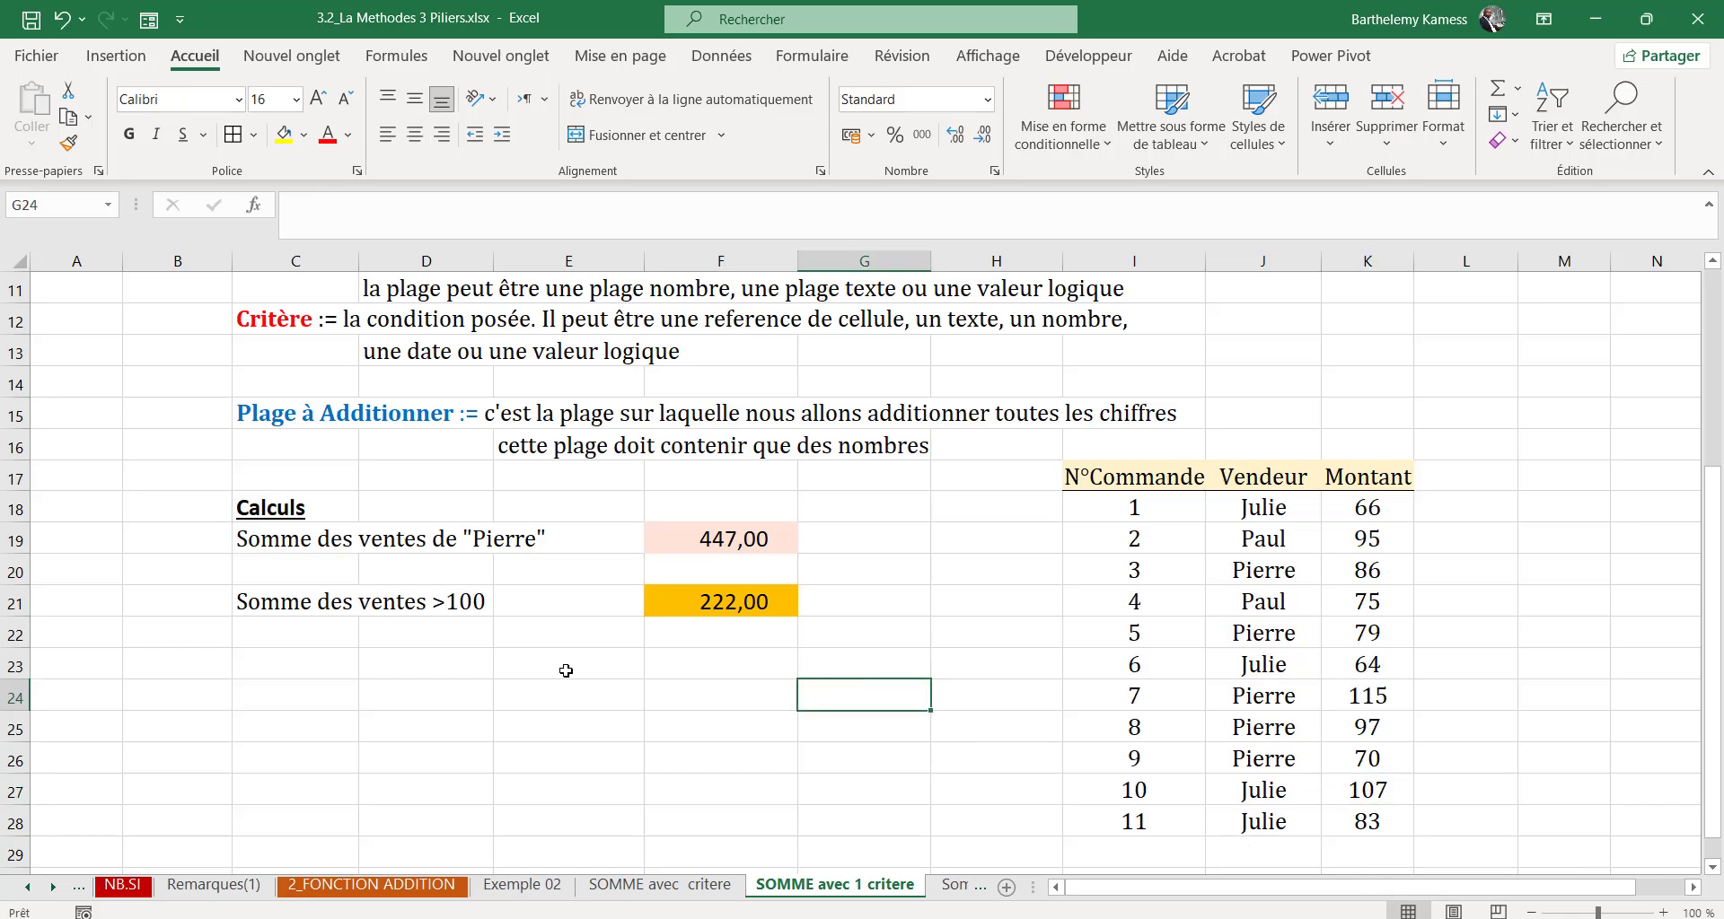
Step: On the "Somme avec Multiple critères" sheet, top-align the SOMME.SI.ENS syntax in B6 and set its font size to 16
left_click(959, 886)
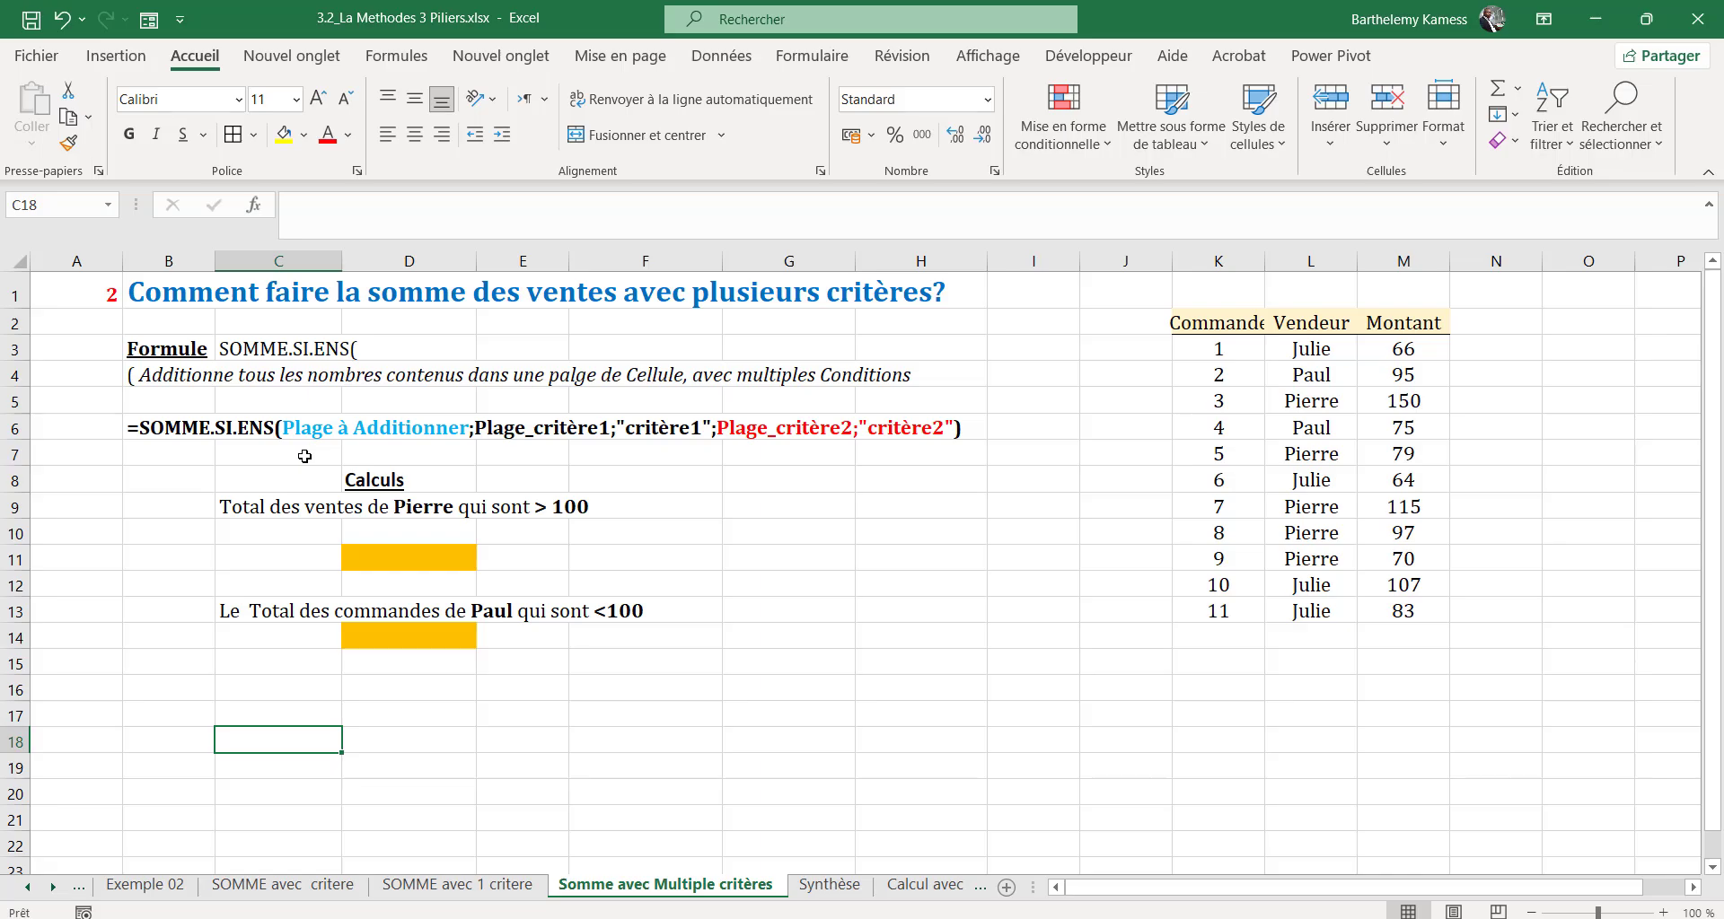
left_click(206, 427)
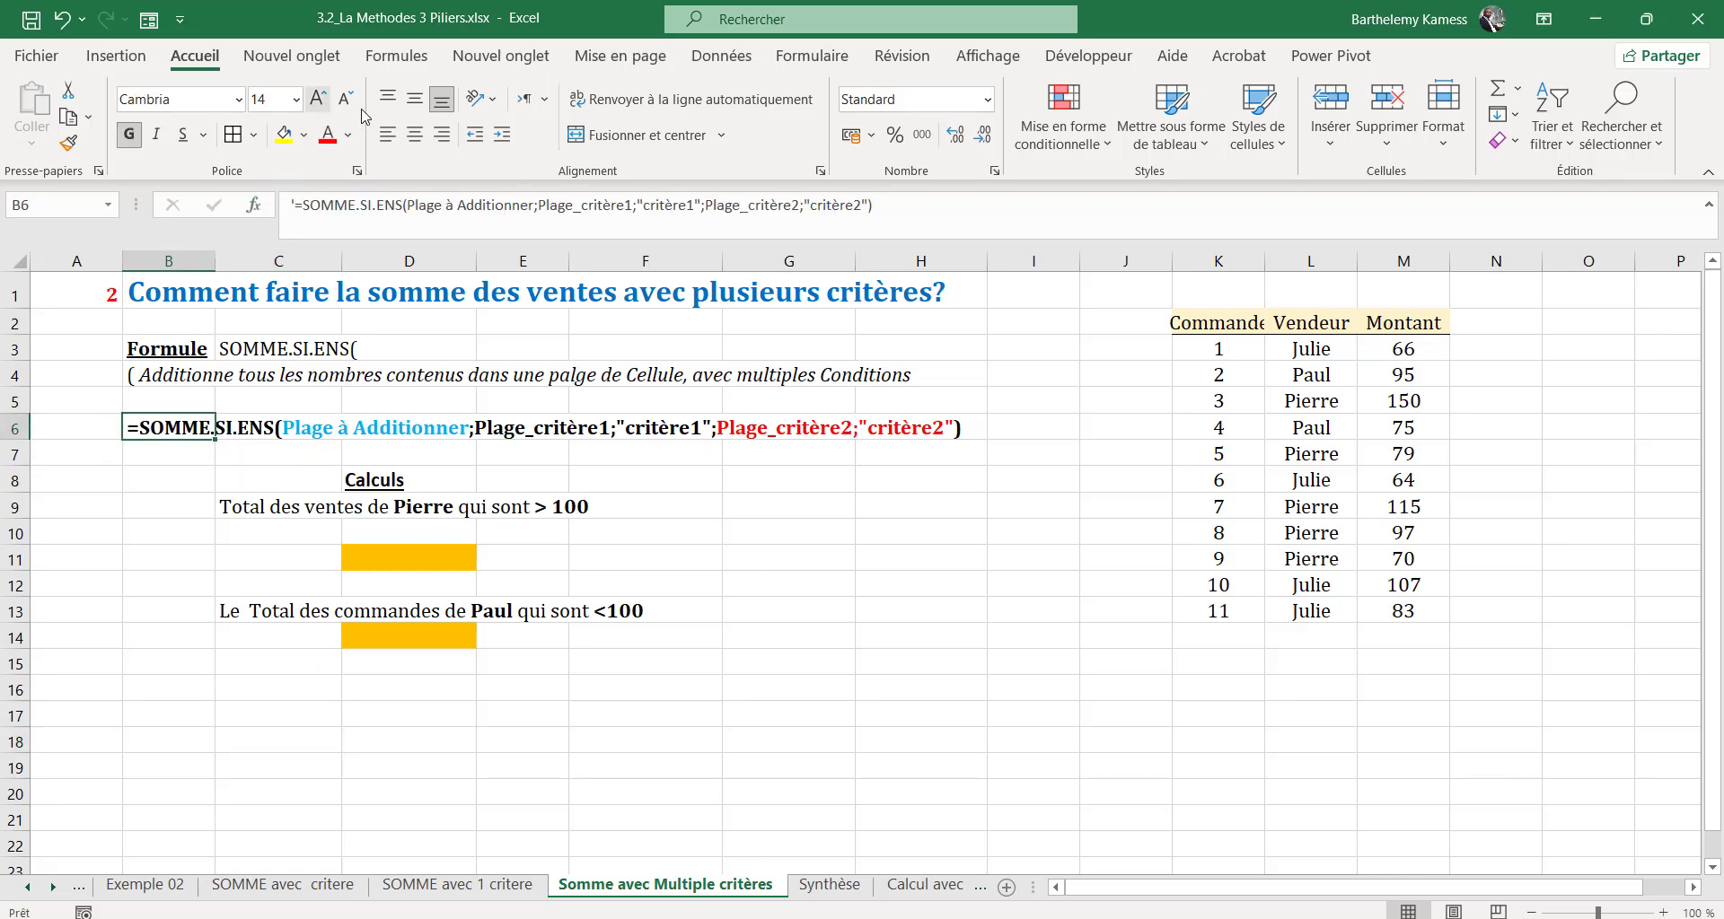
left_click(392, 105)
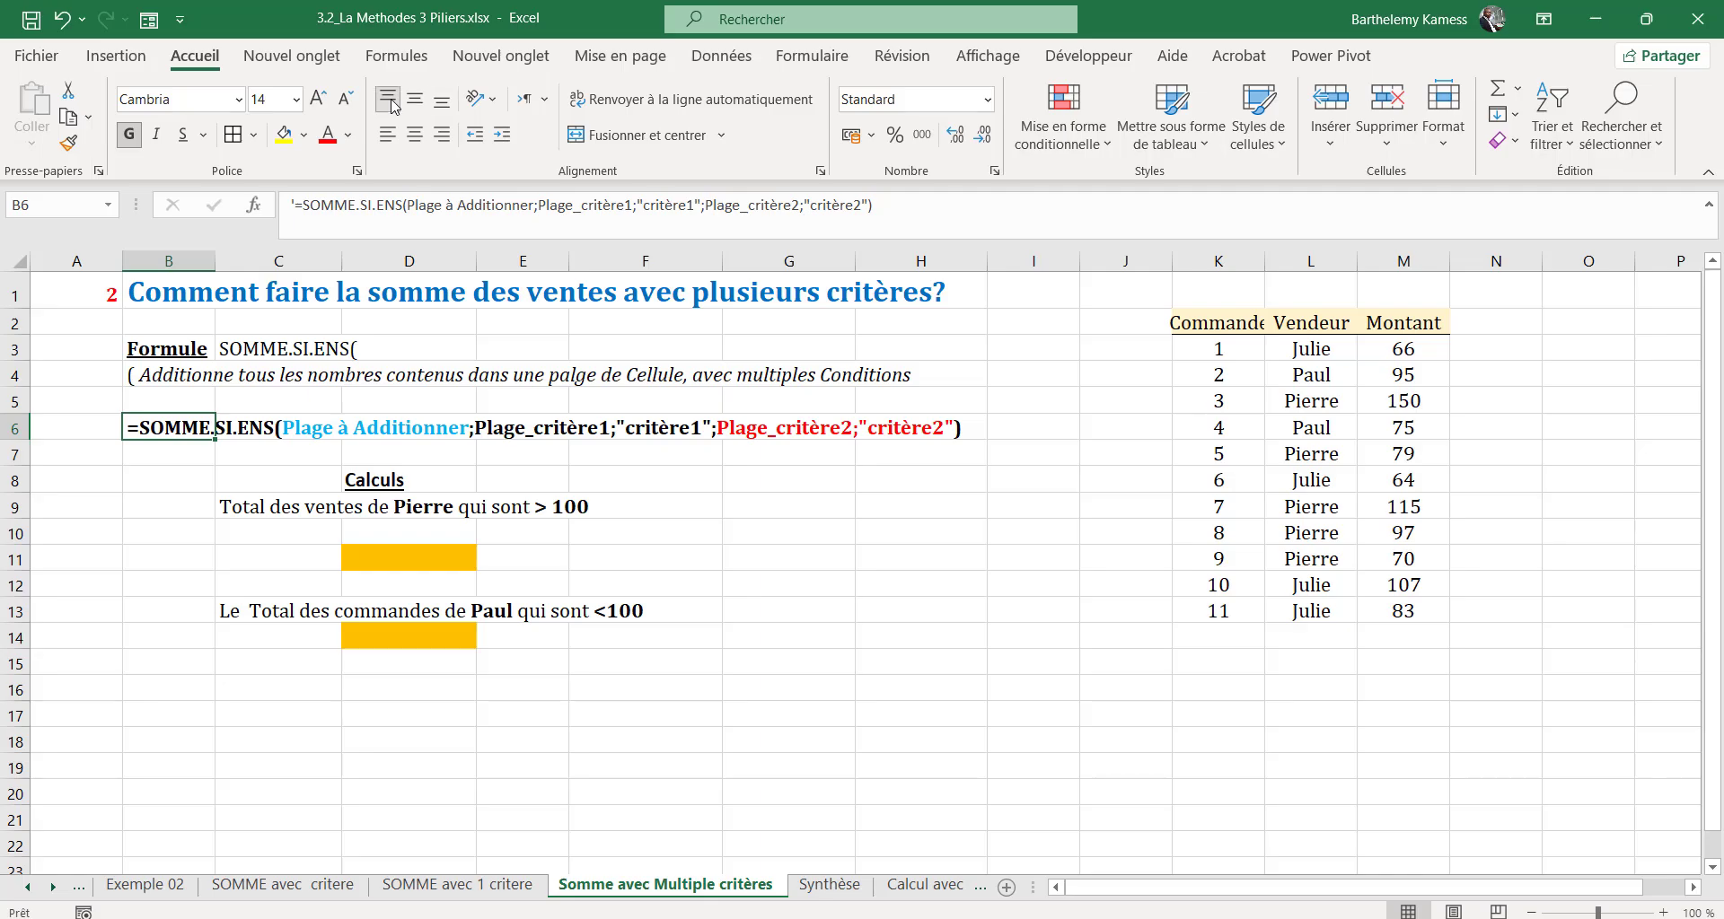
left_click(318, 97)
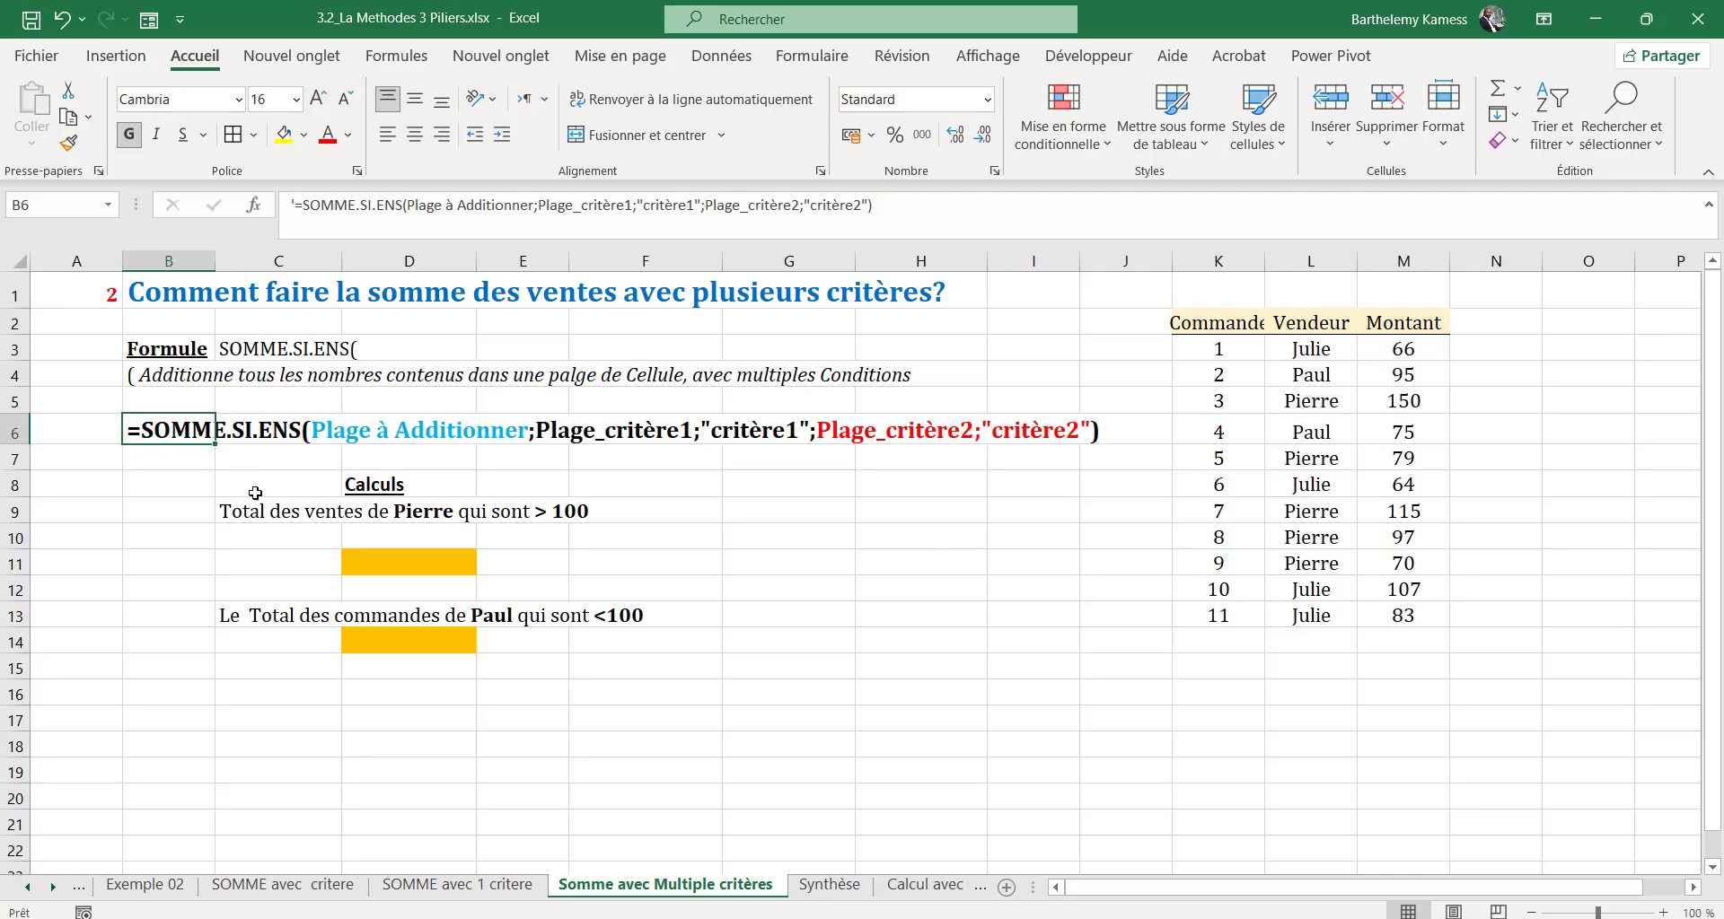
Step: Examine the SOMME.SI.ENS syntax in row 6 argument by argument, relating the sum range to the Montant cells M3:M13
left_click(346, 433)
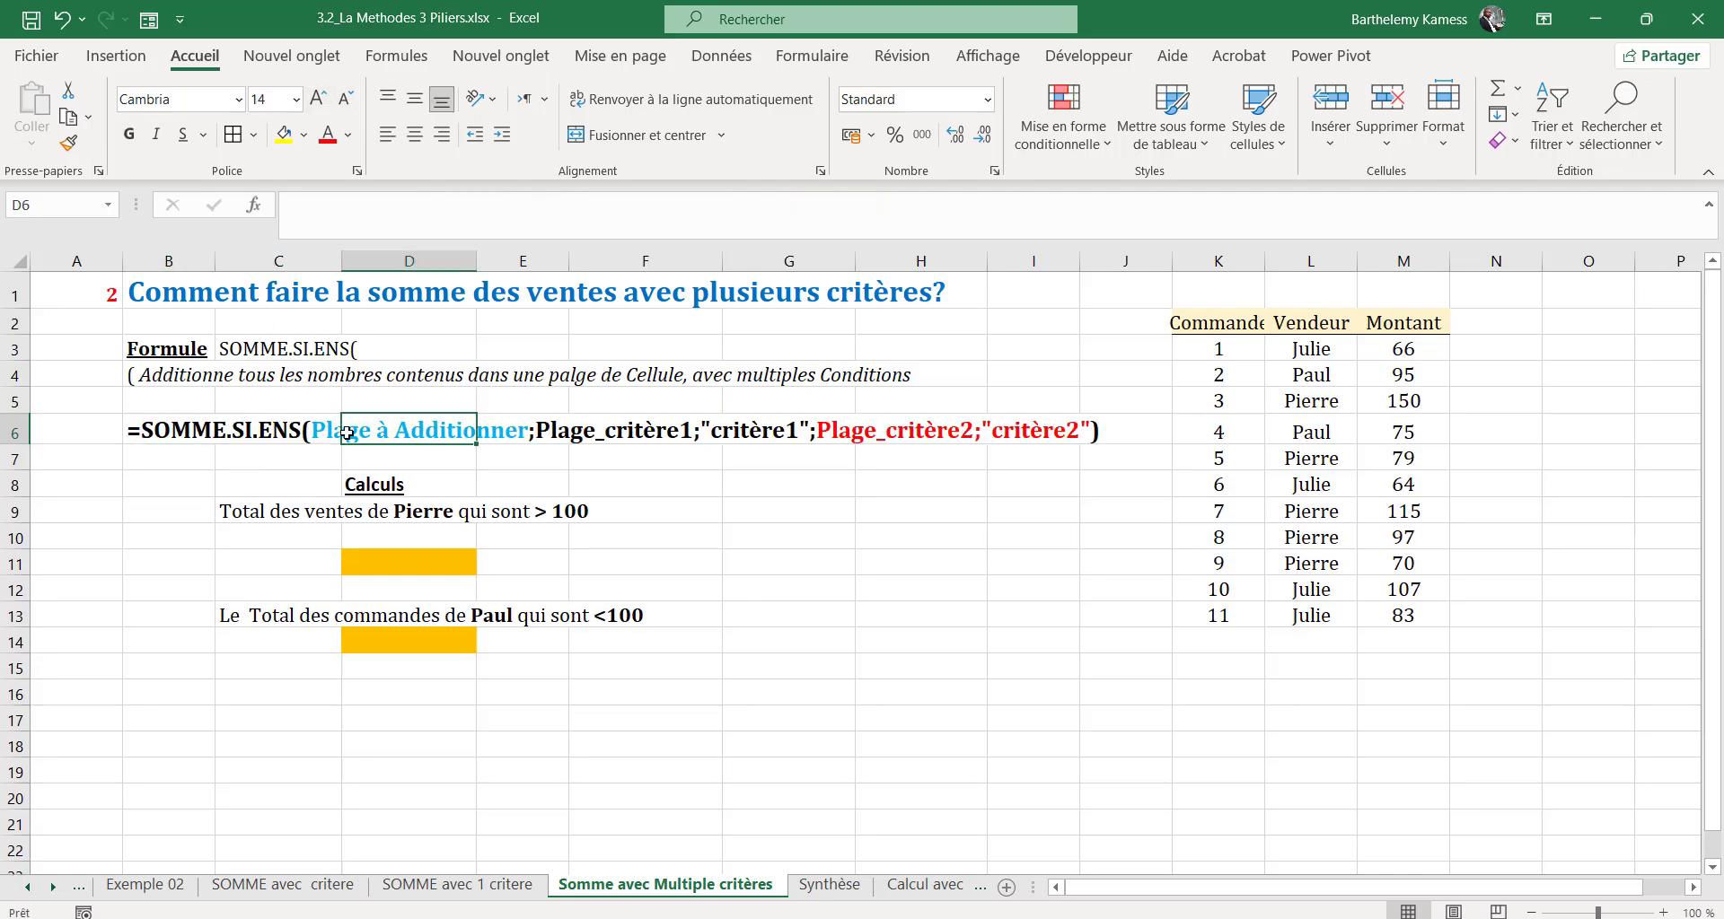
key("Left")
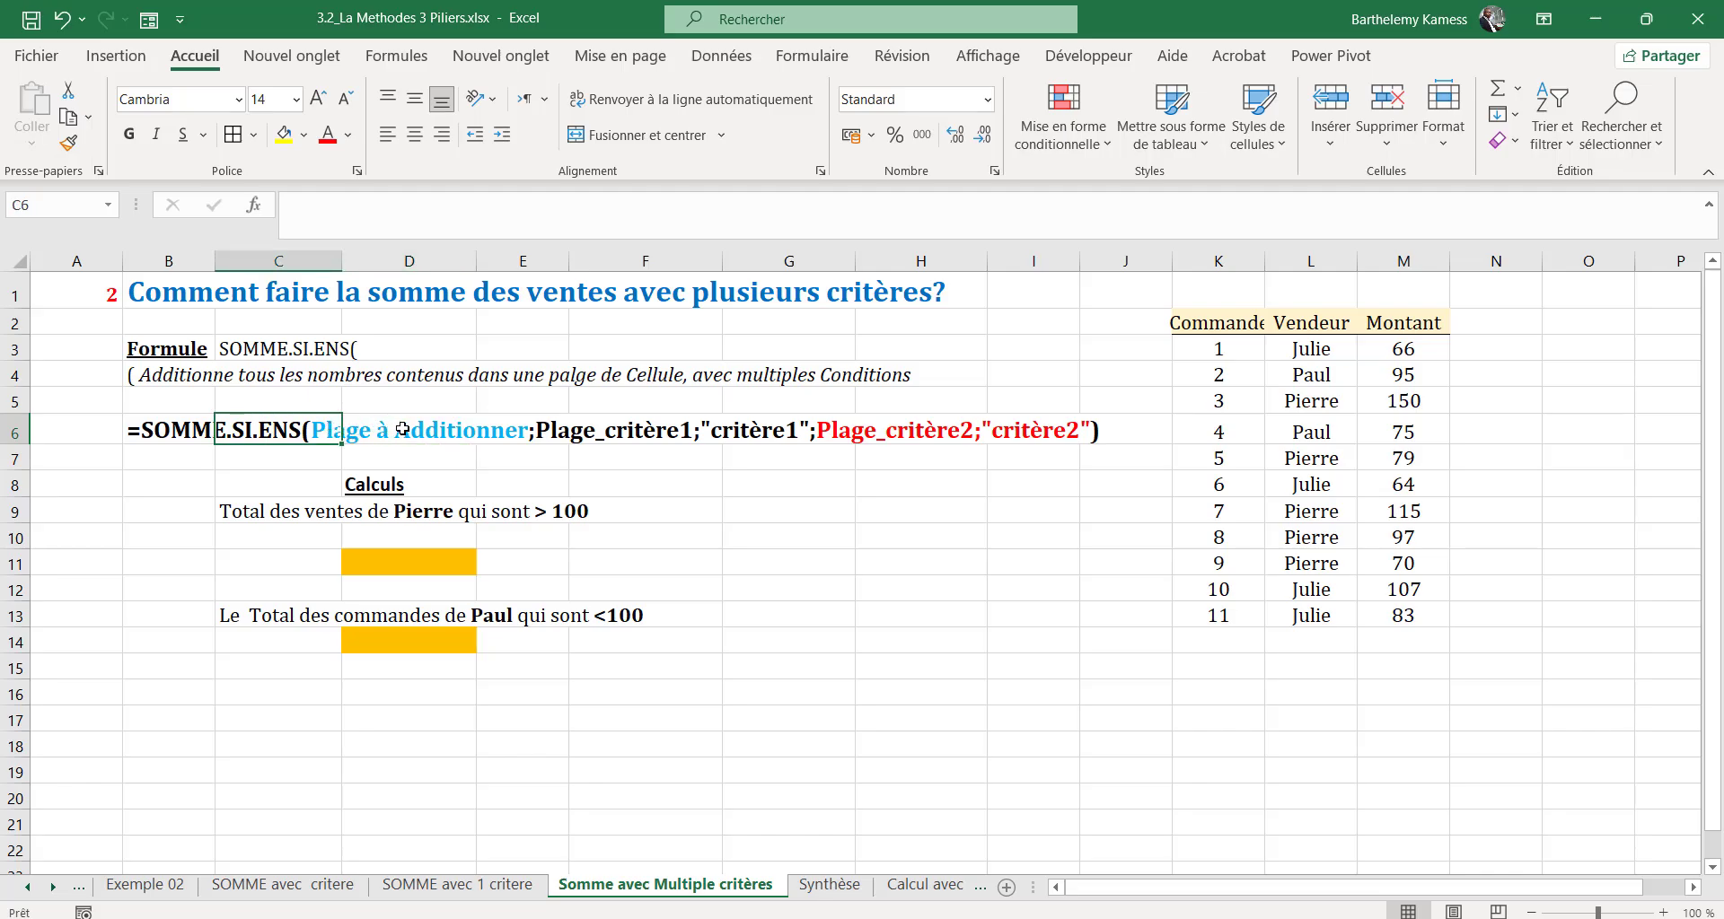
left_click_drag(1414, 346, 1426, 618)
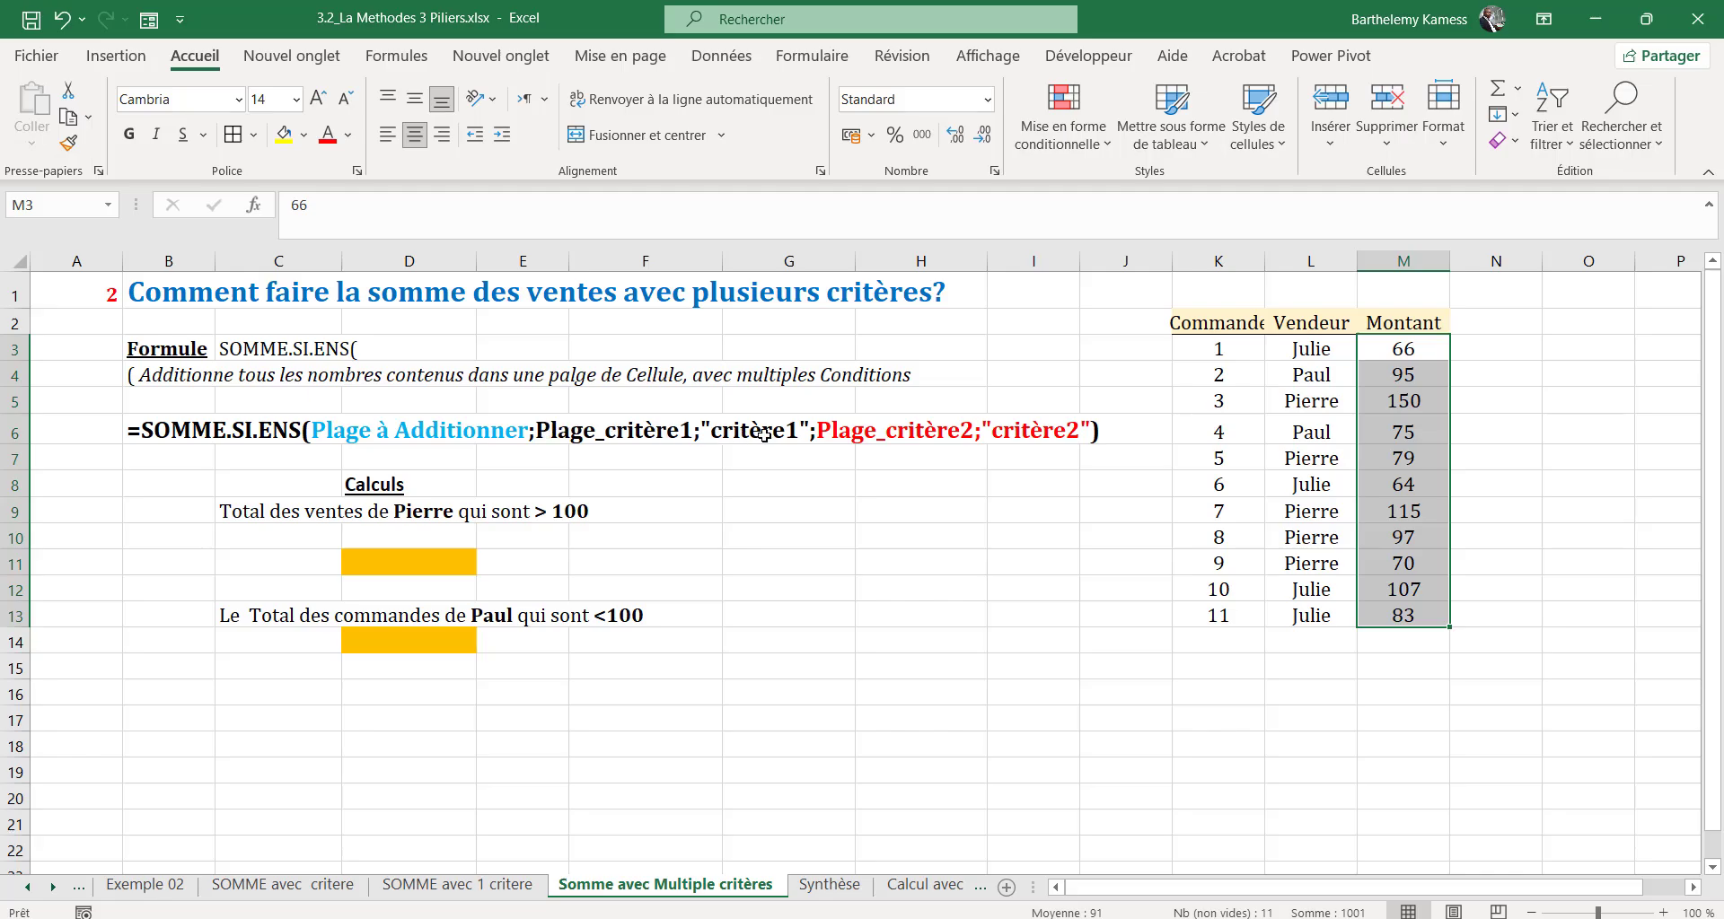
left_click(598, 435)
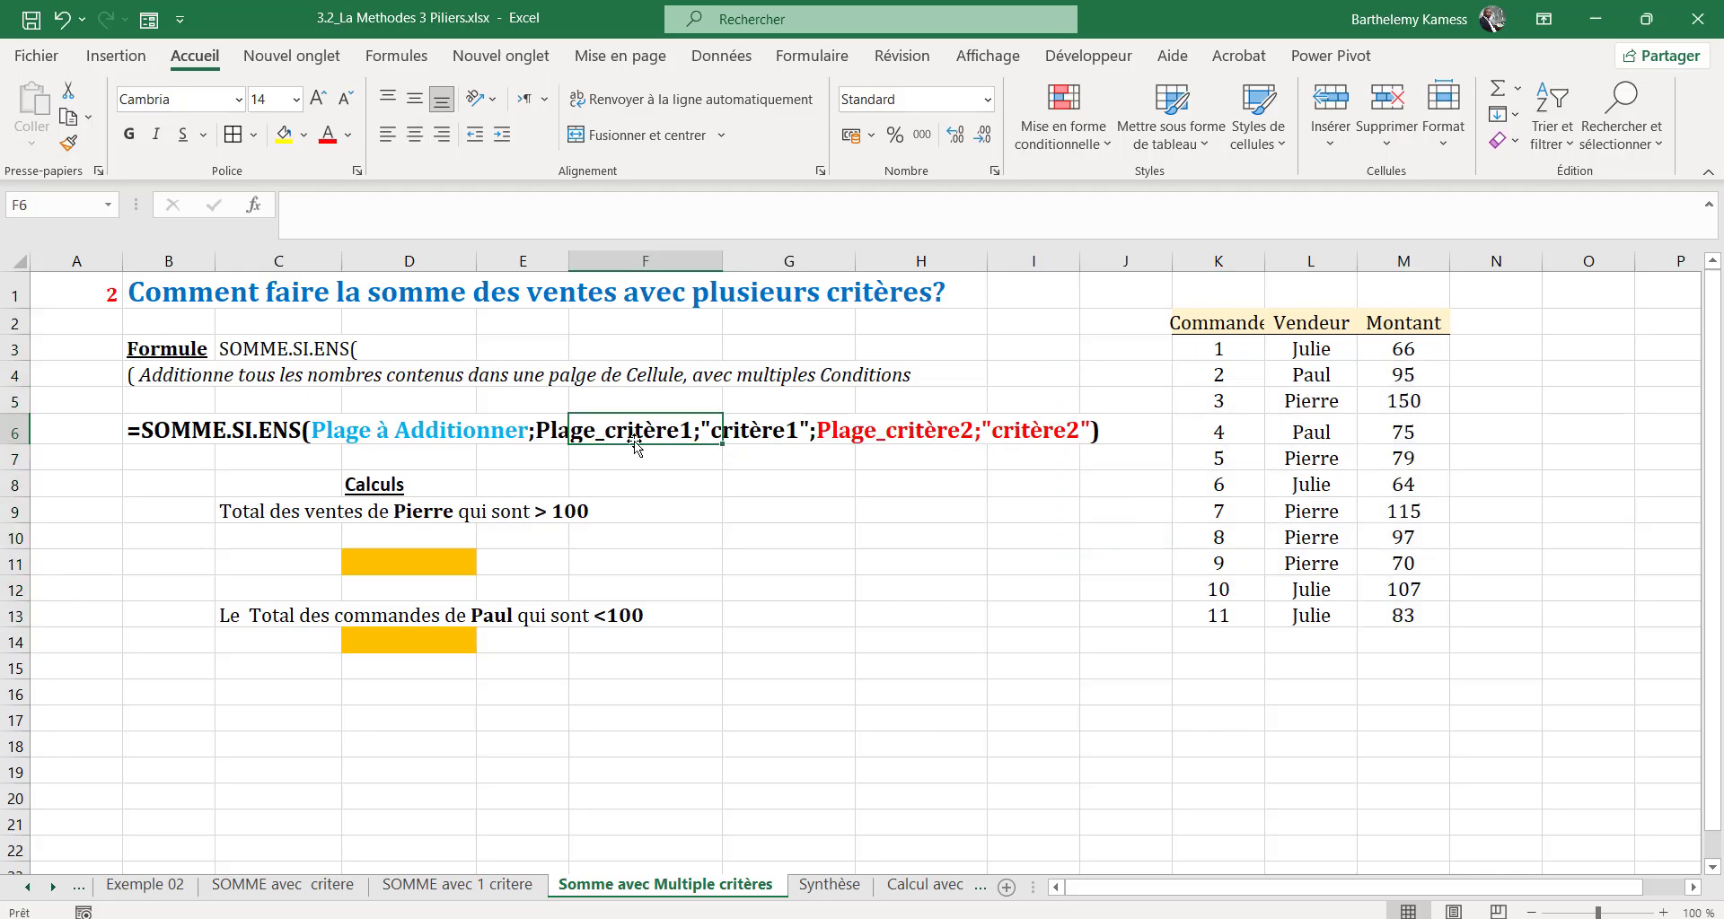
left_click(774, 434)
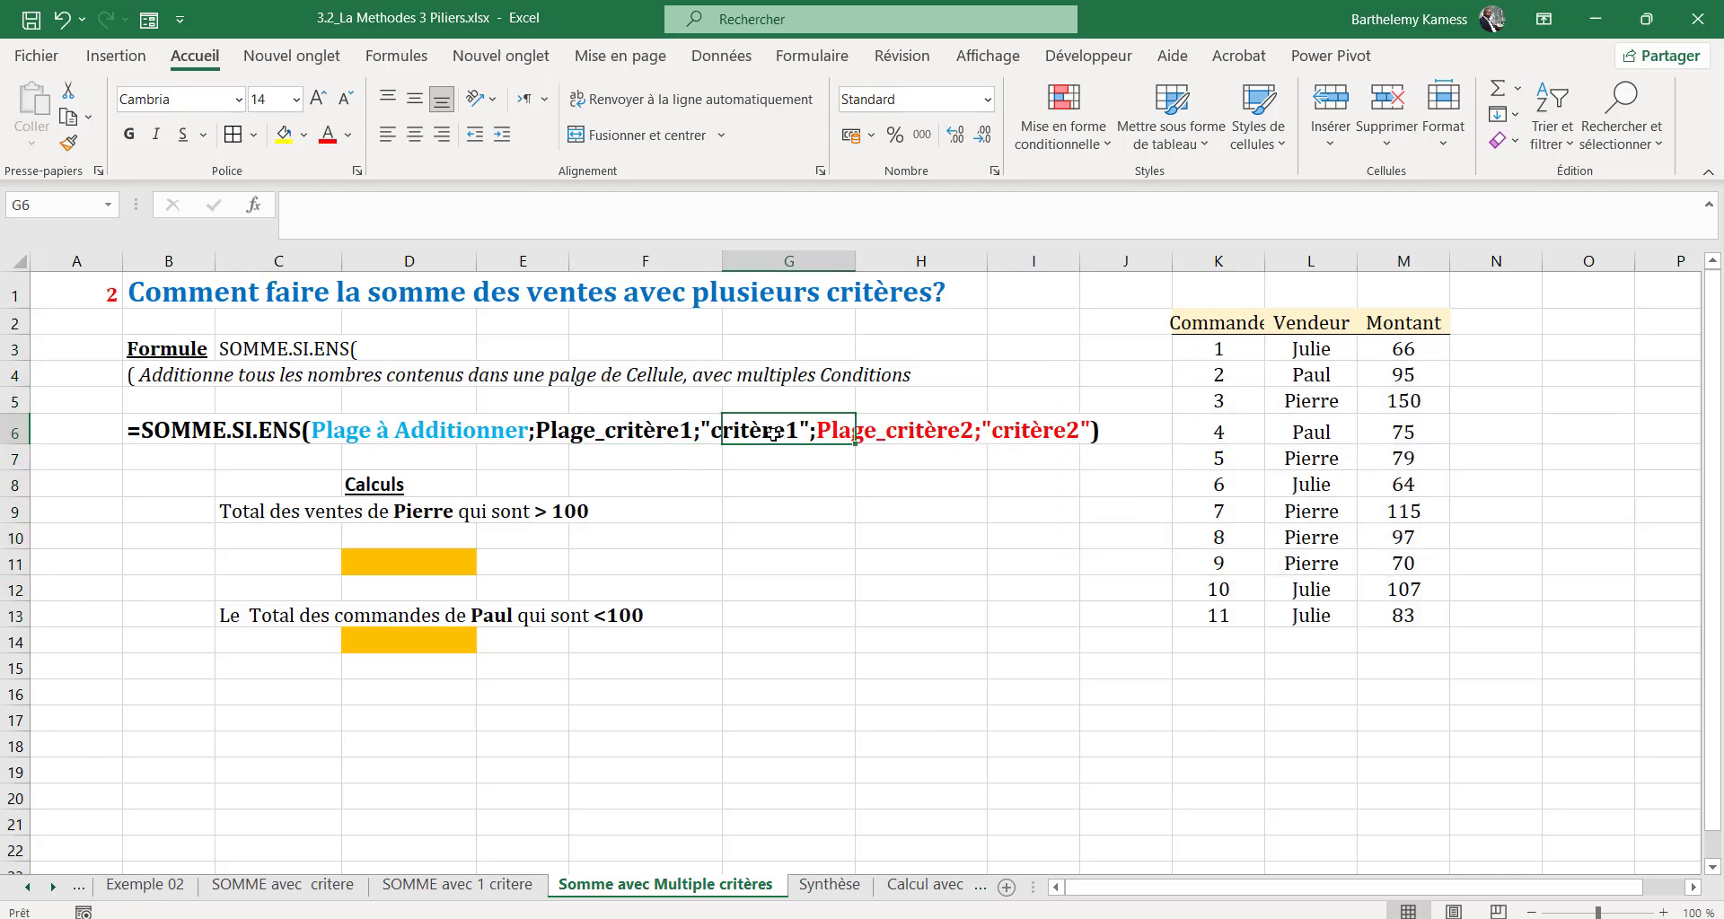
left_click(878, 430)
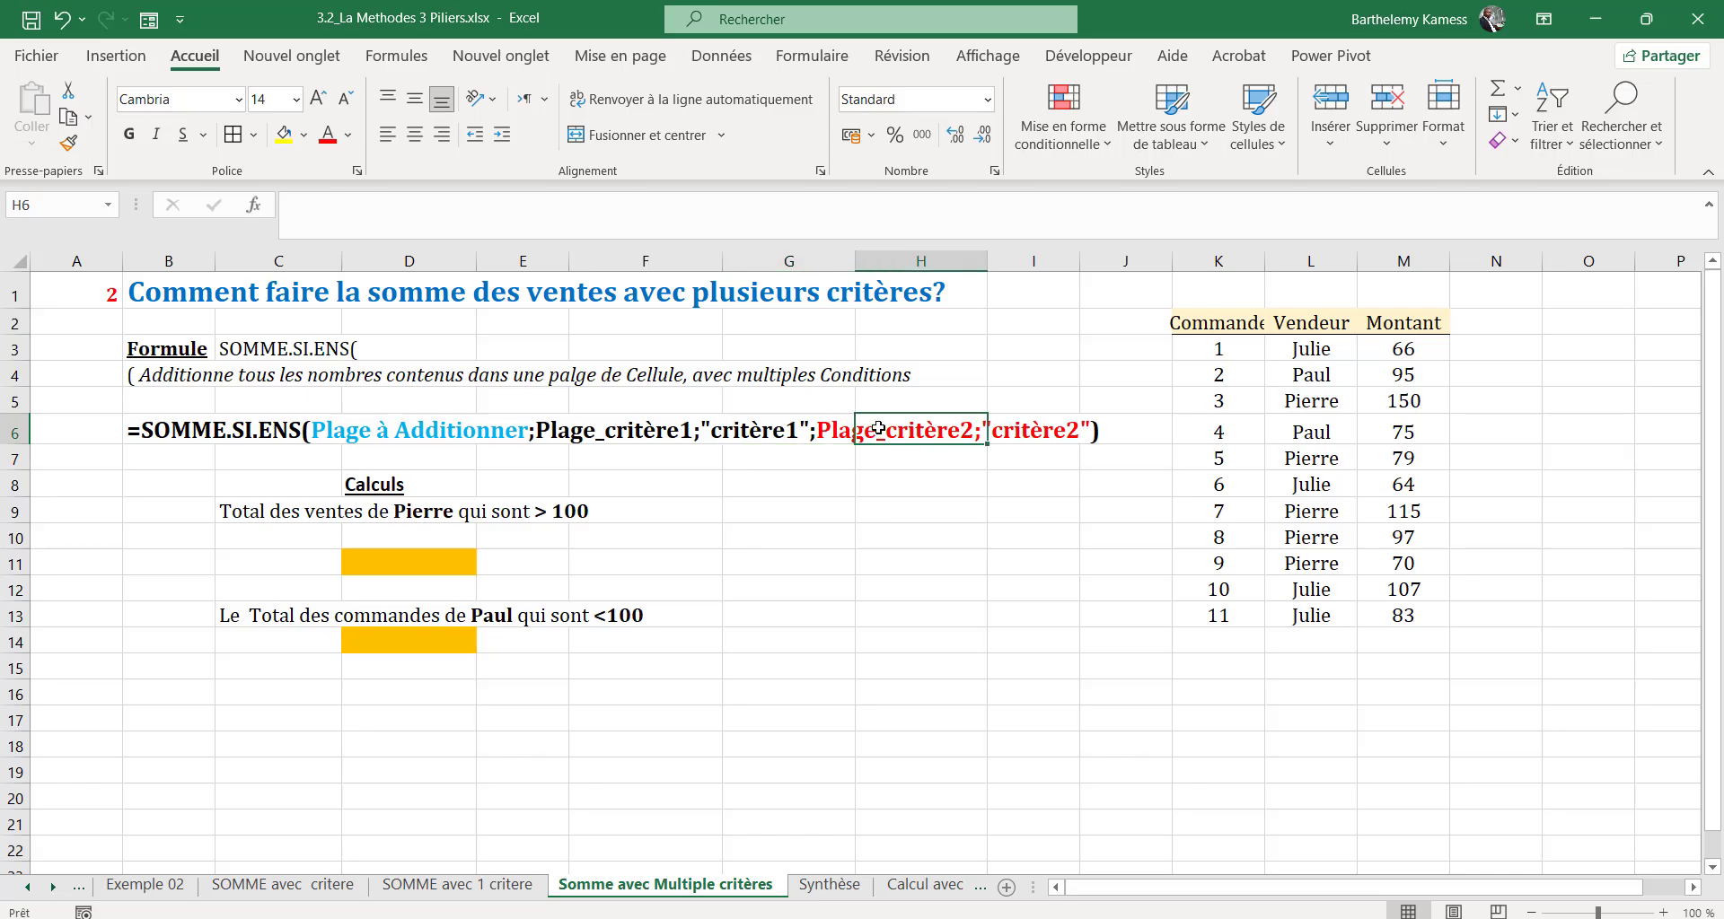
left_click(1012, 437)
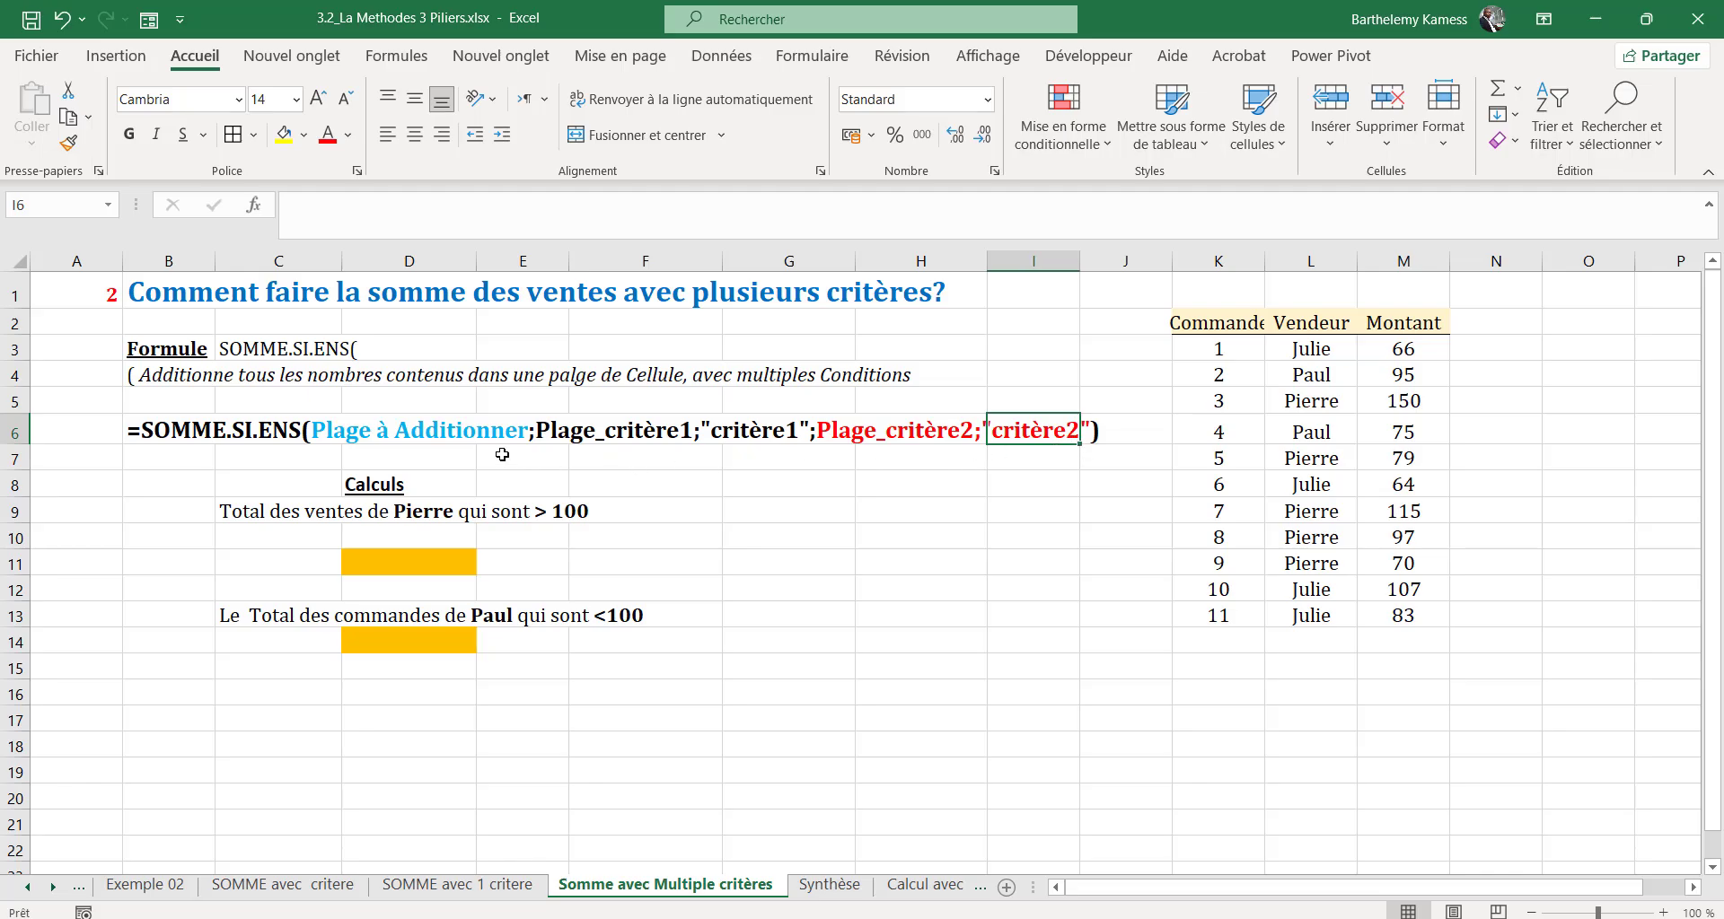
left_click(429, 431)
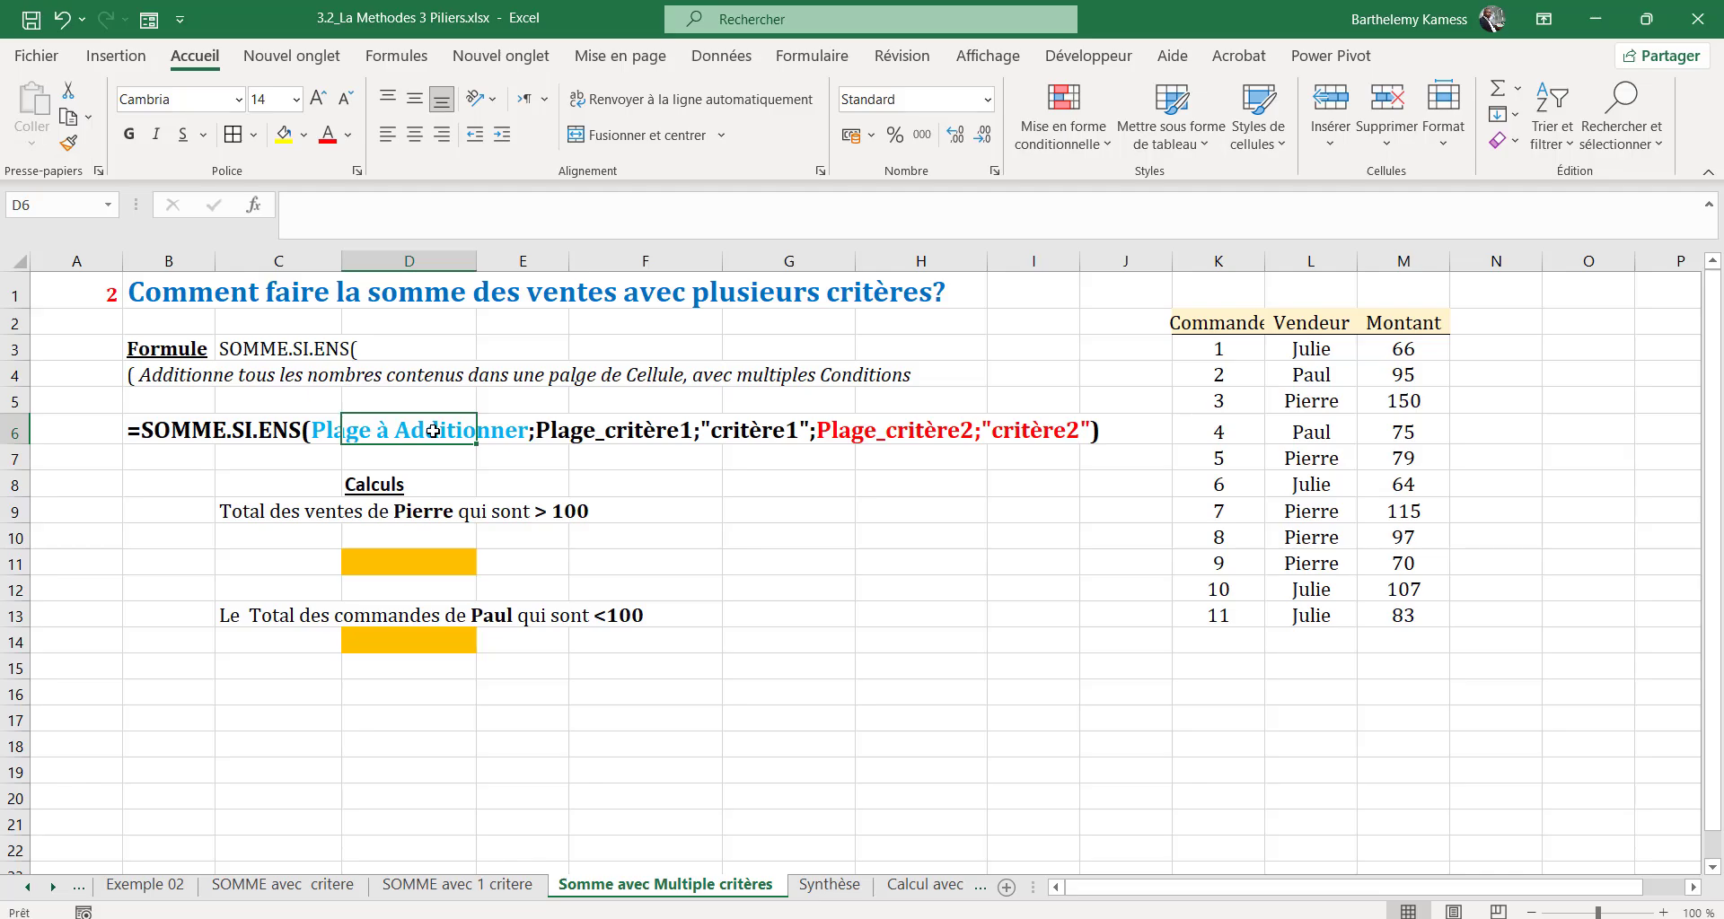
Step: Start a SOMME.SI.ENS formula in D11 for the conditional sales total described in row 9
left_click(442, 563)
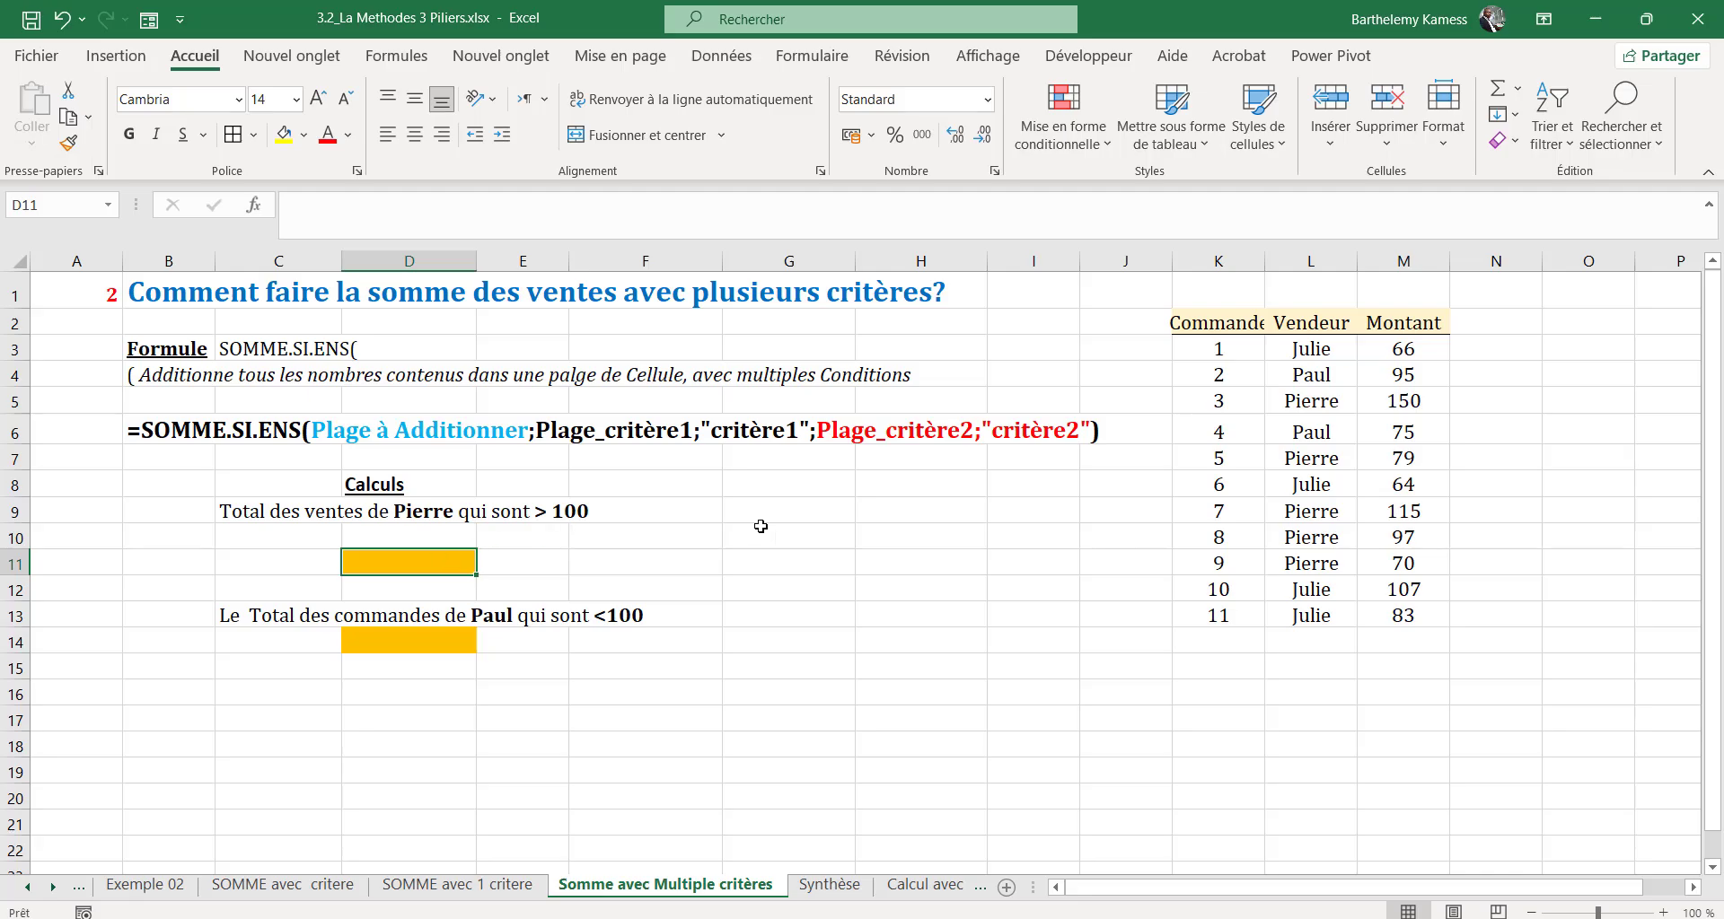
left_click(407, 513)
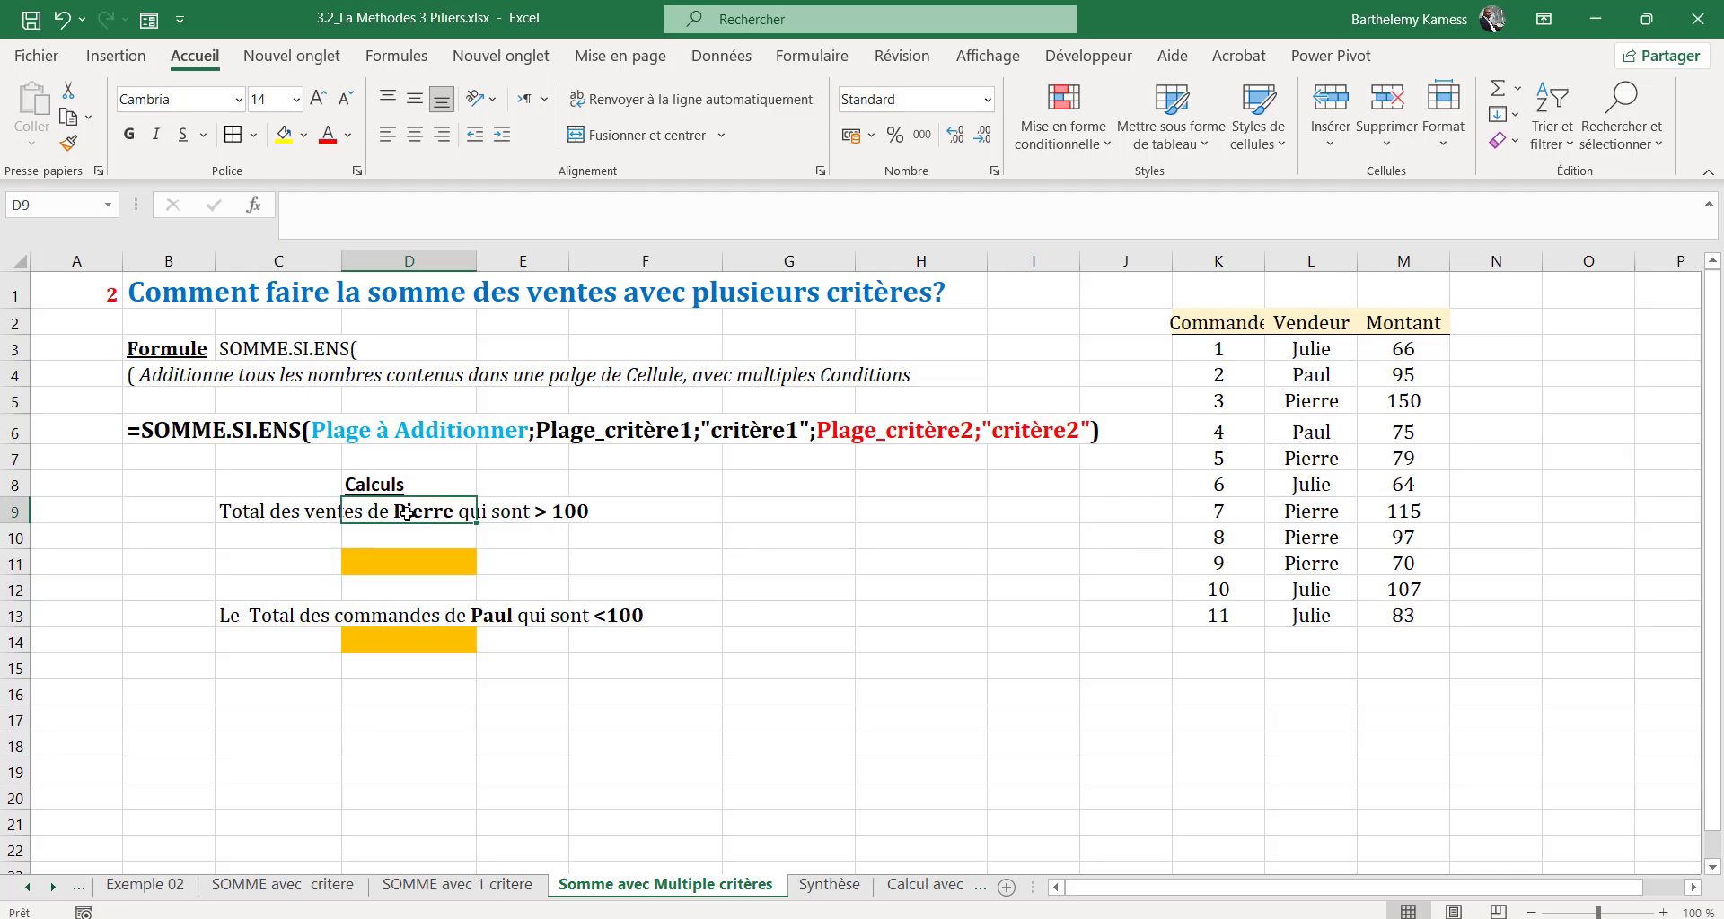
left_click(586, 512)
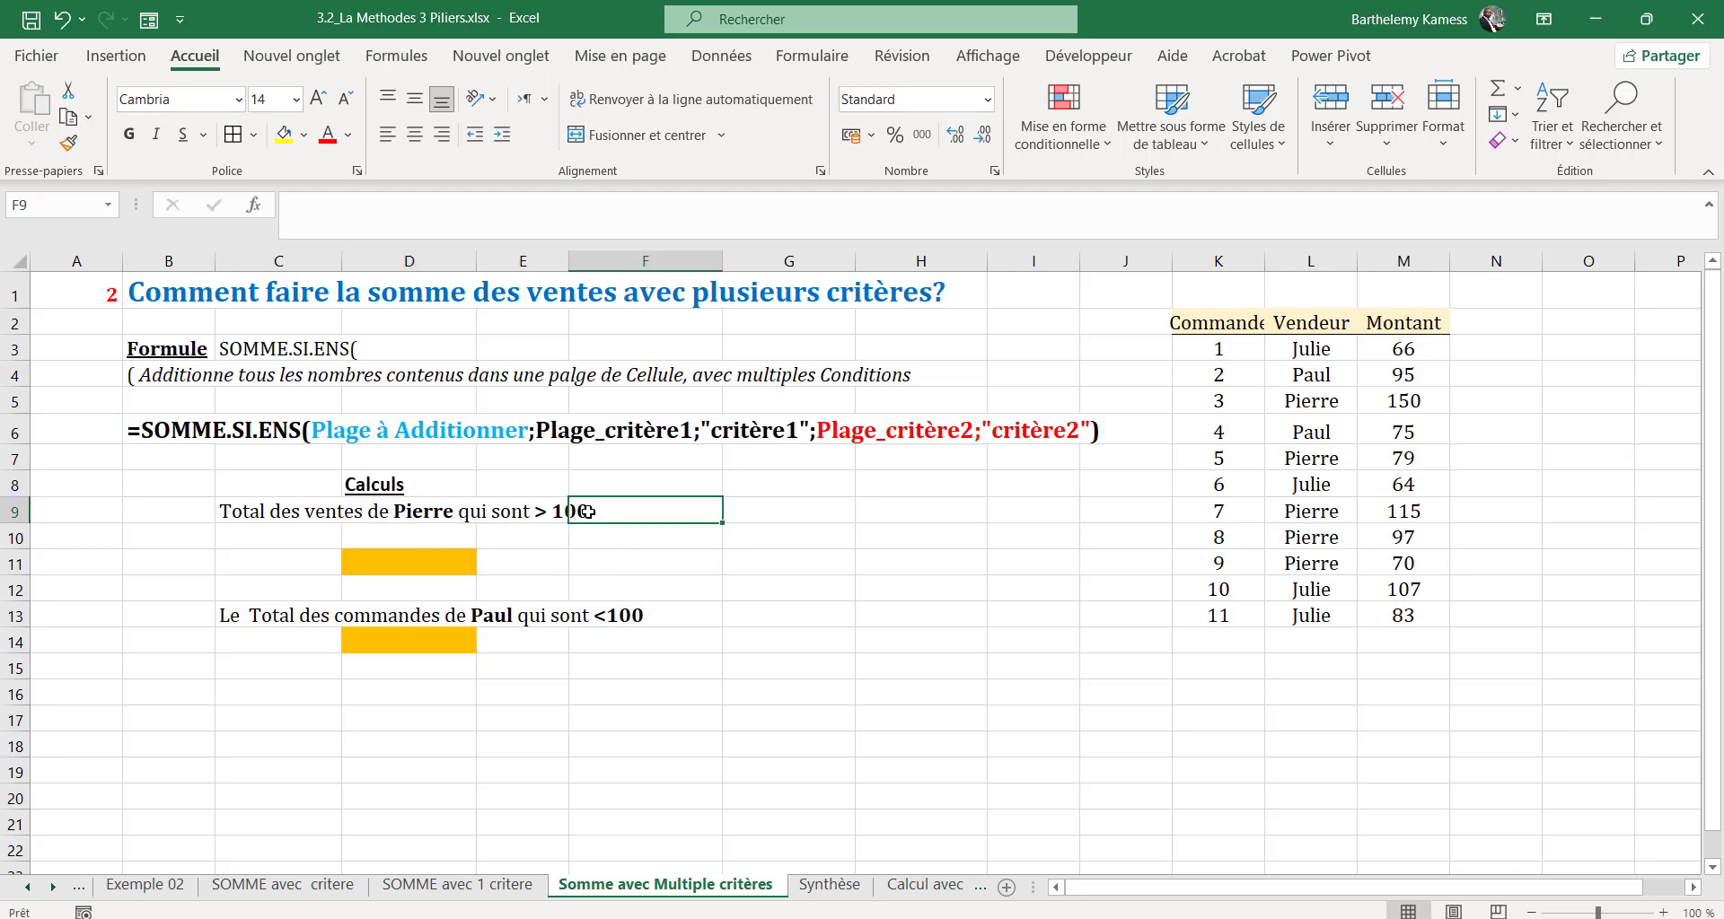
left_click(442, 561)
type("=somm")
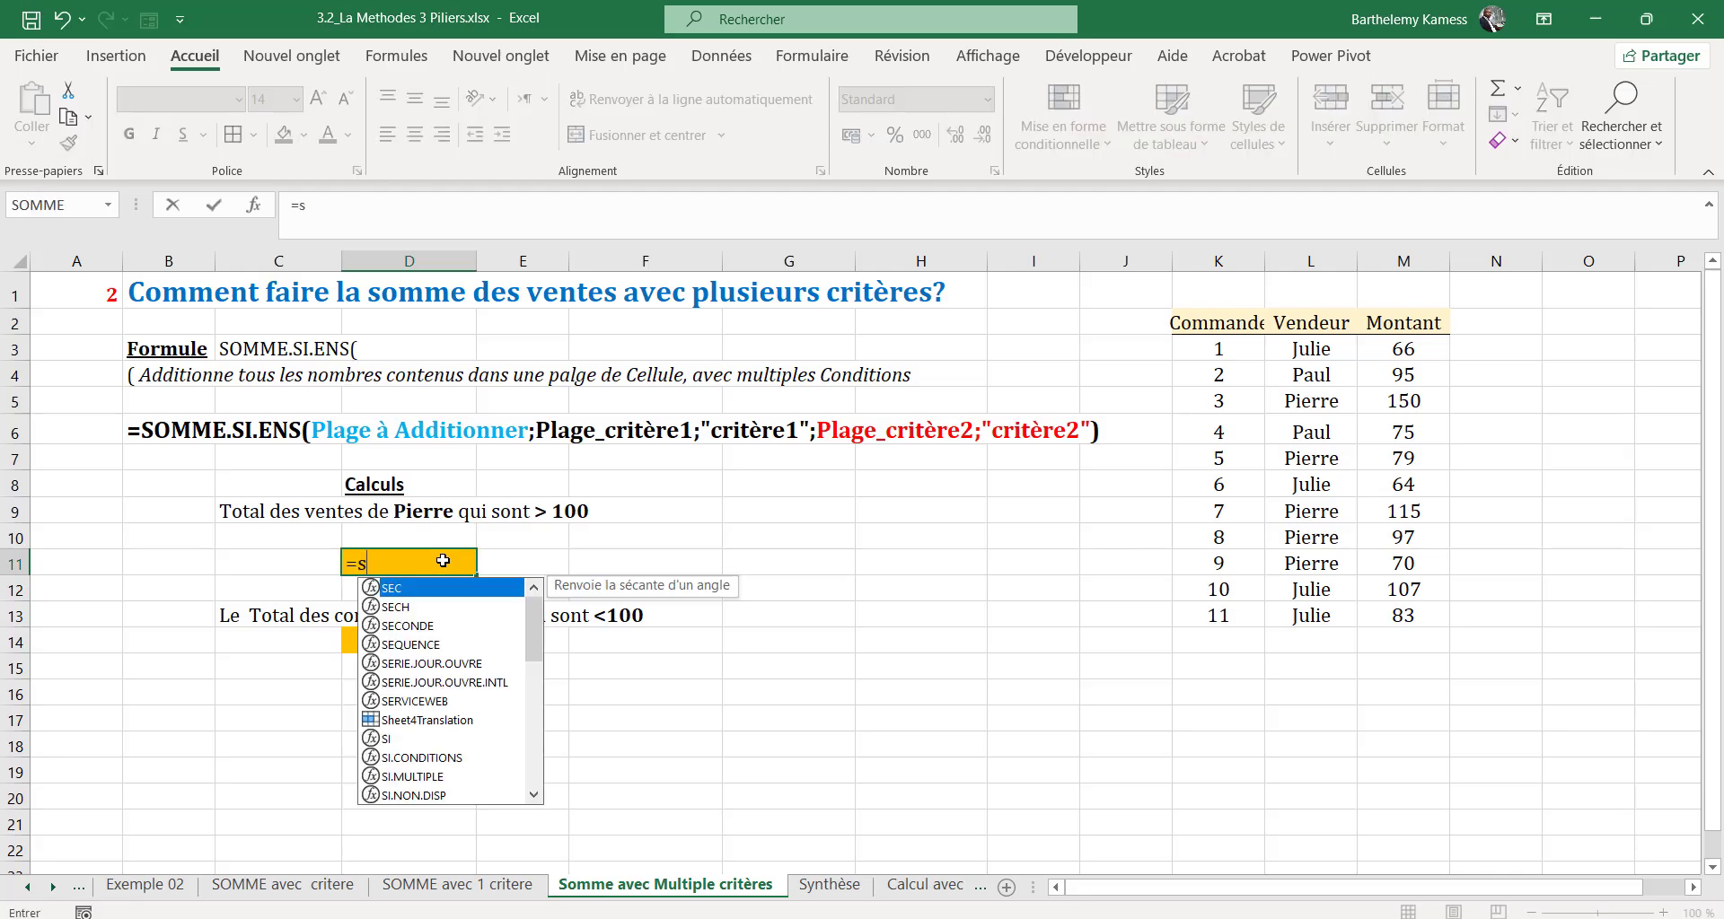
key("Down")
key("Down")
key("Down")
key("Down")
key("Down")
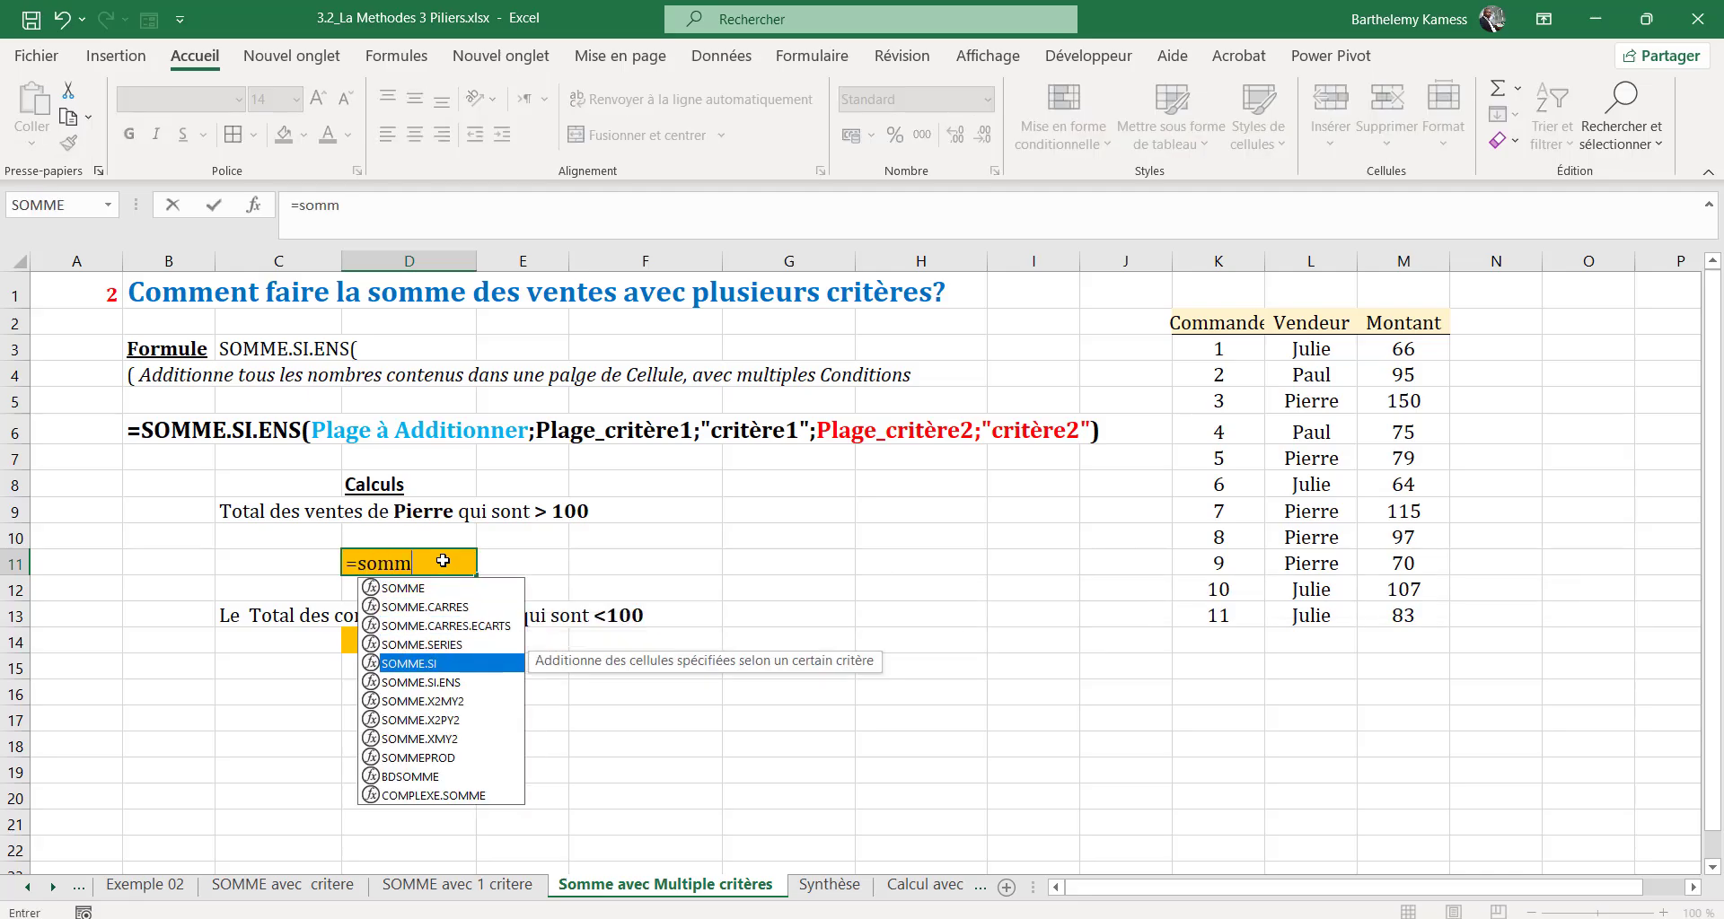
key("Tab")
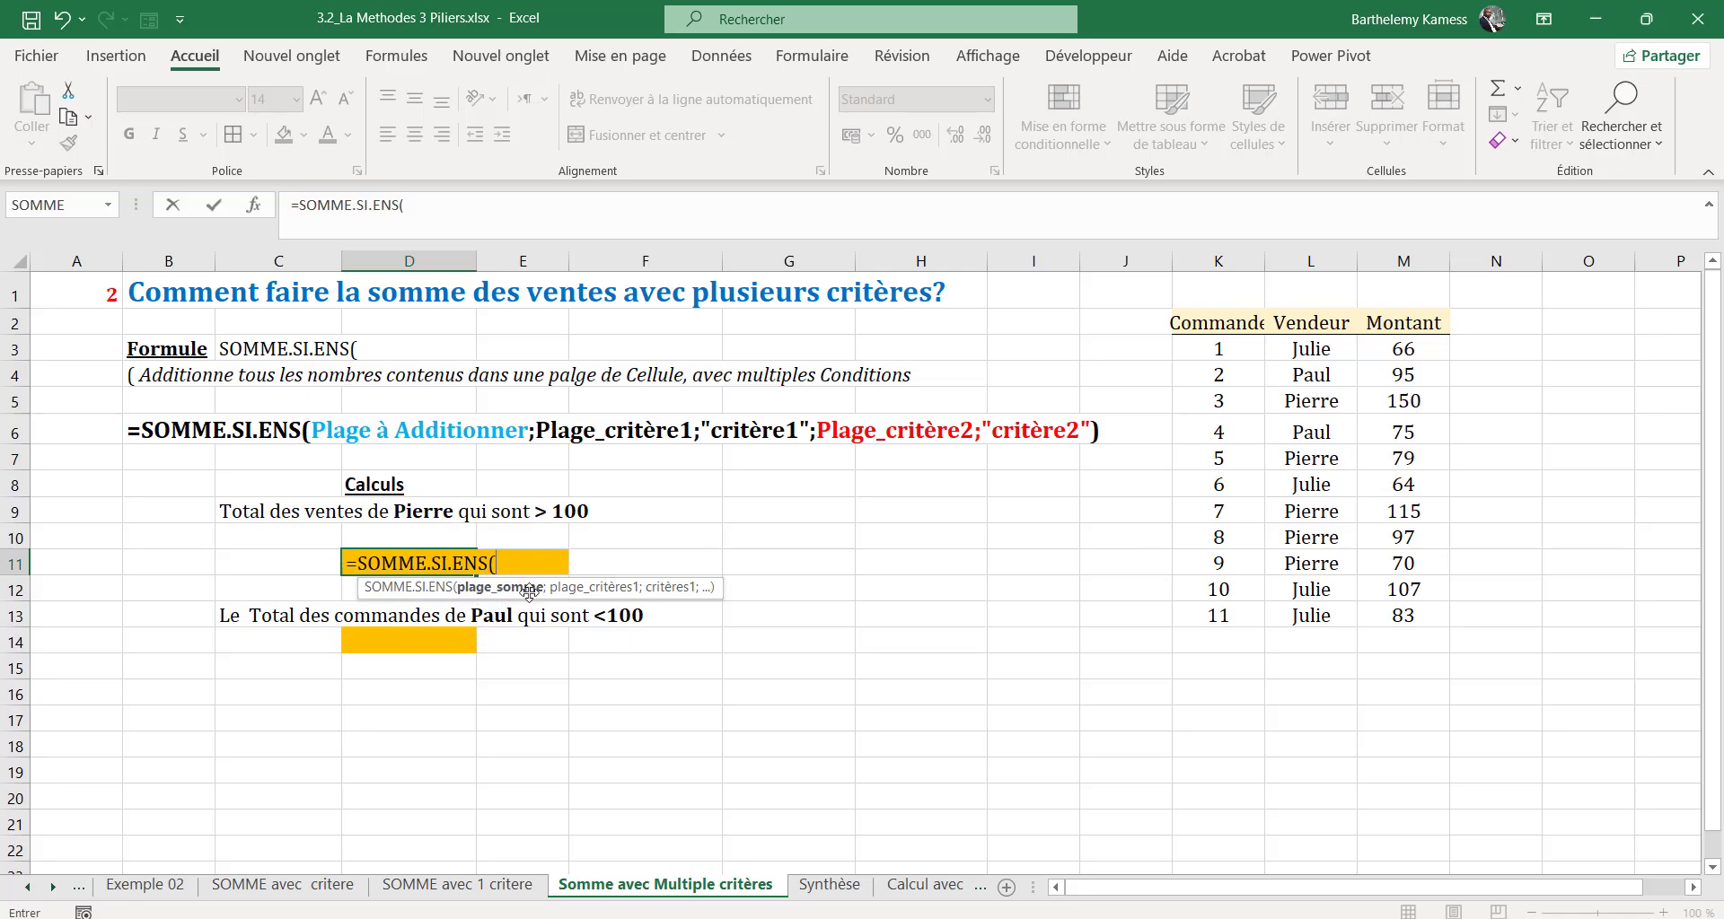
Step: Give the D11 formula the sum range M3:M13 and the first criteria pair, range L3:L13 with criterion cell L7
left_click_drag(1398, 349, 1406, 615)
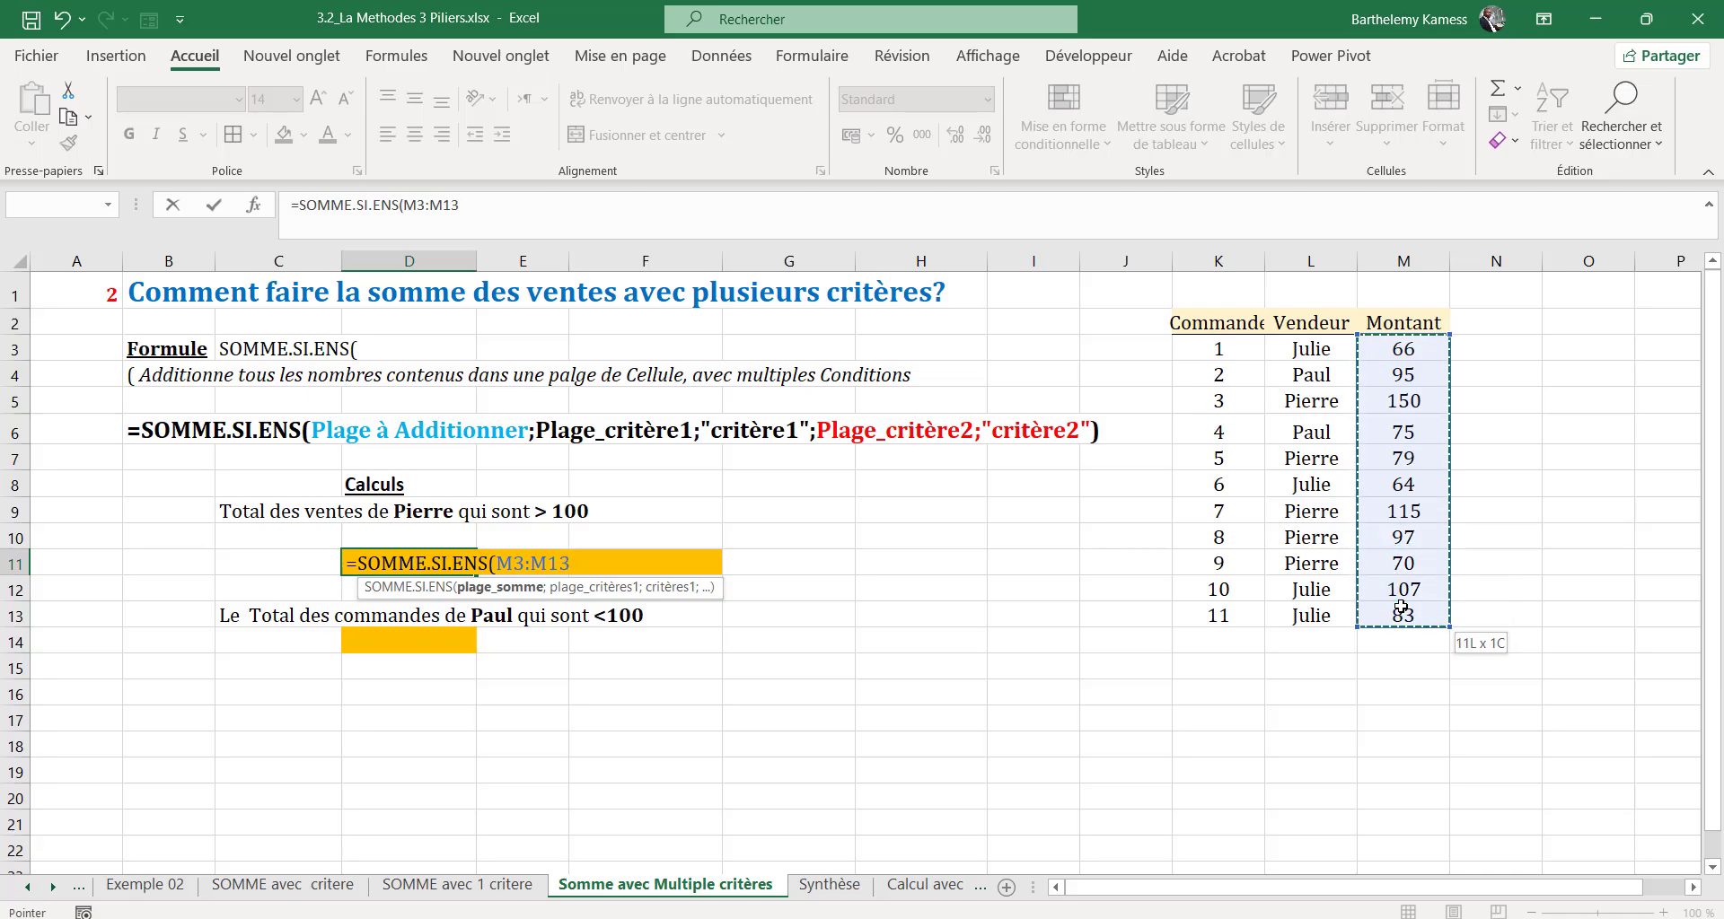
type(";")
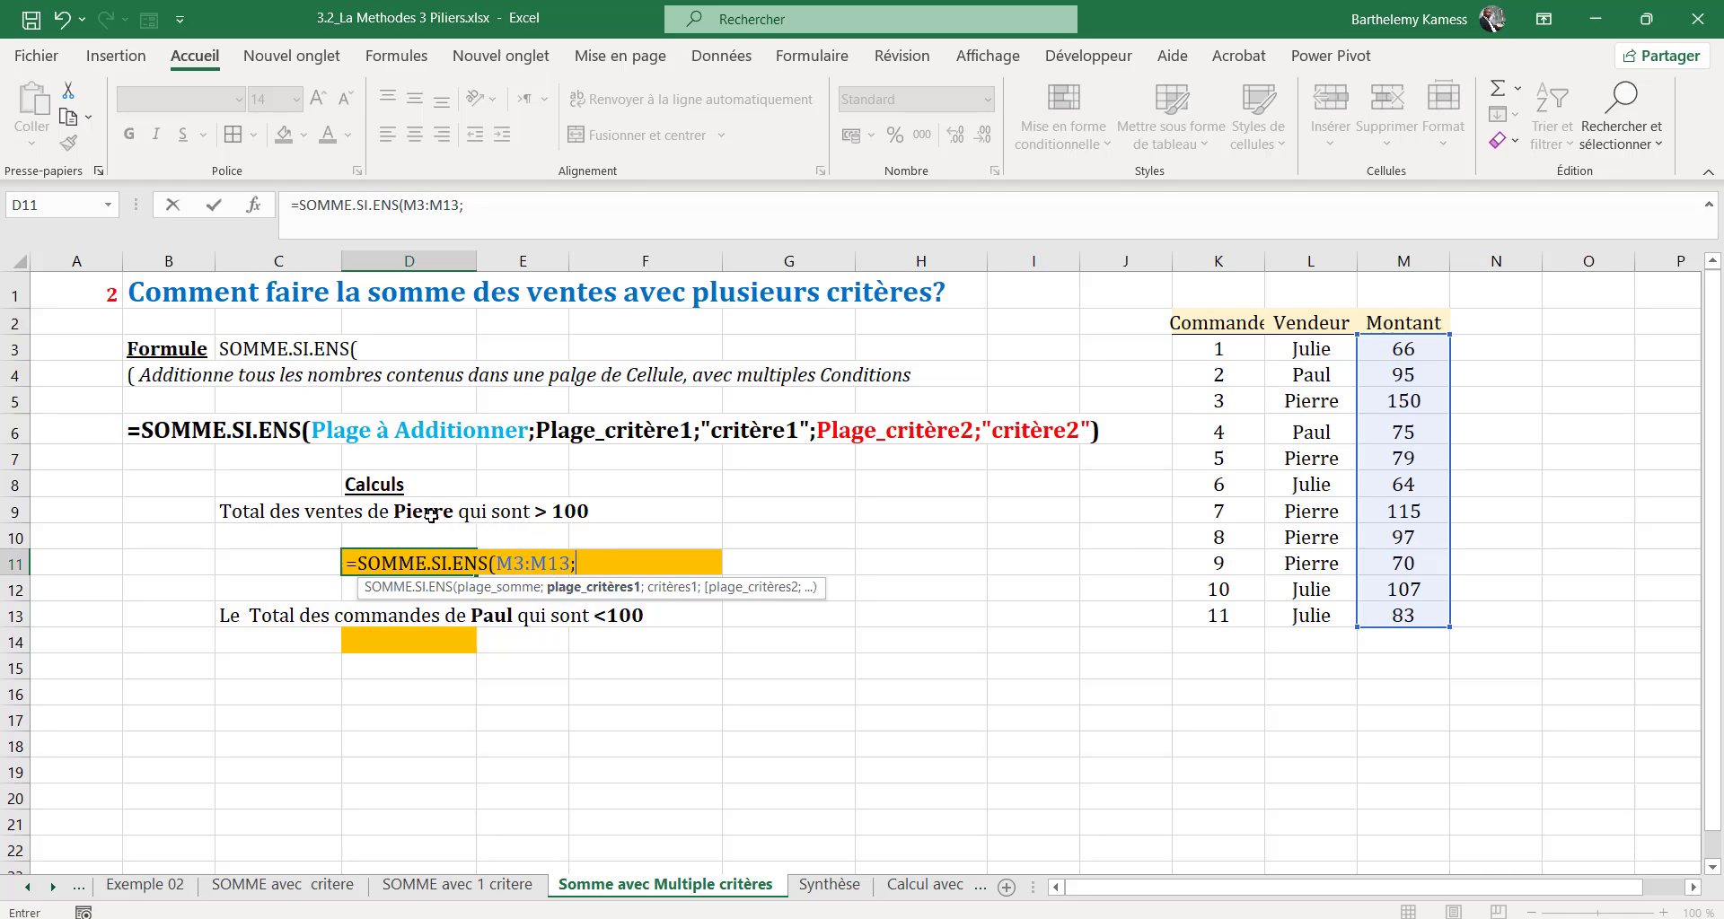
left_click_drag(1312, 354, 1311, 618)
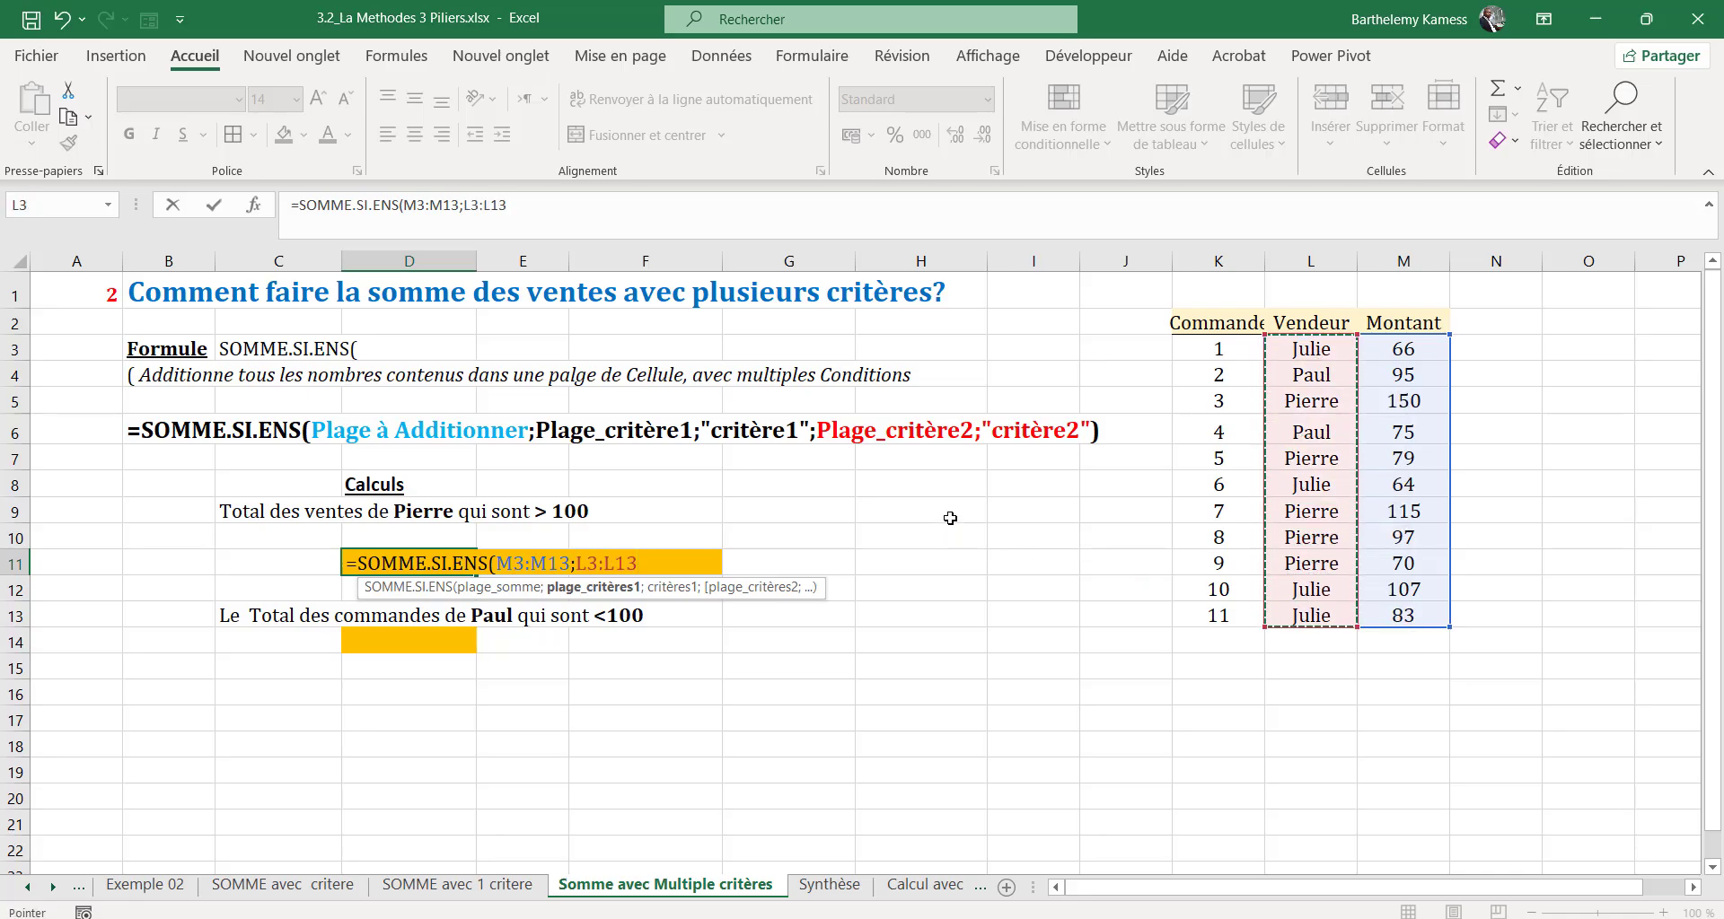
type(";")
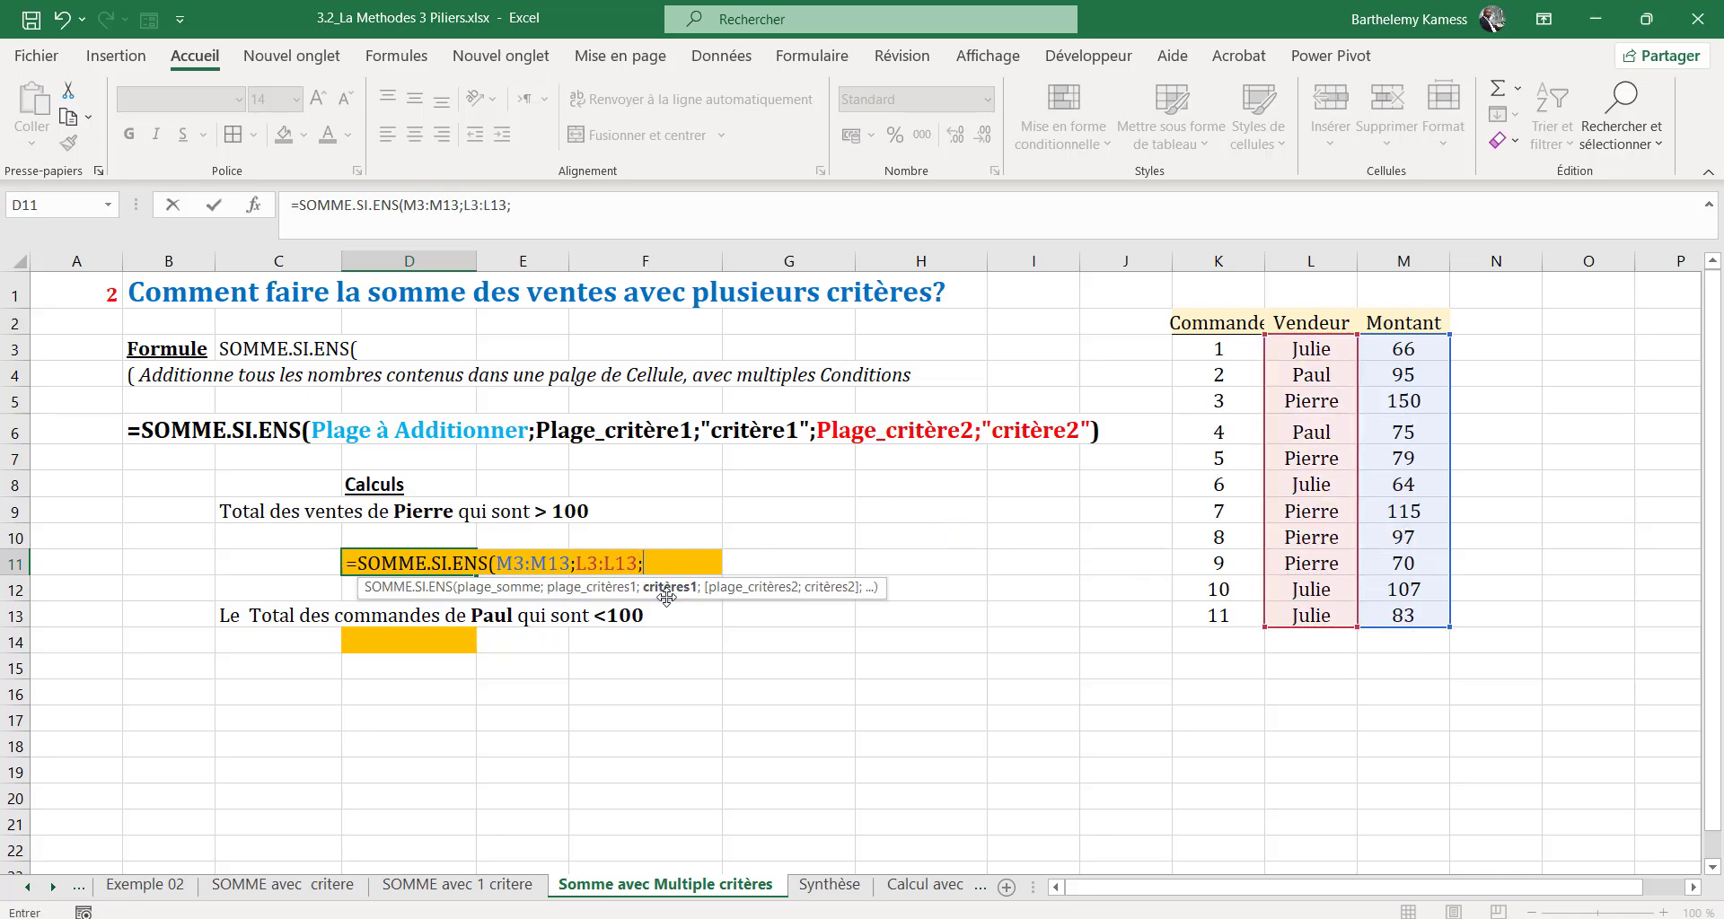
left_click(1316, 456)
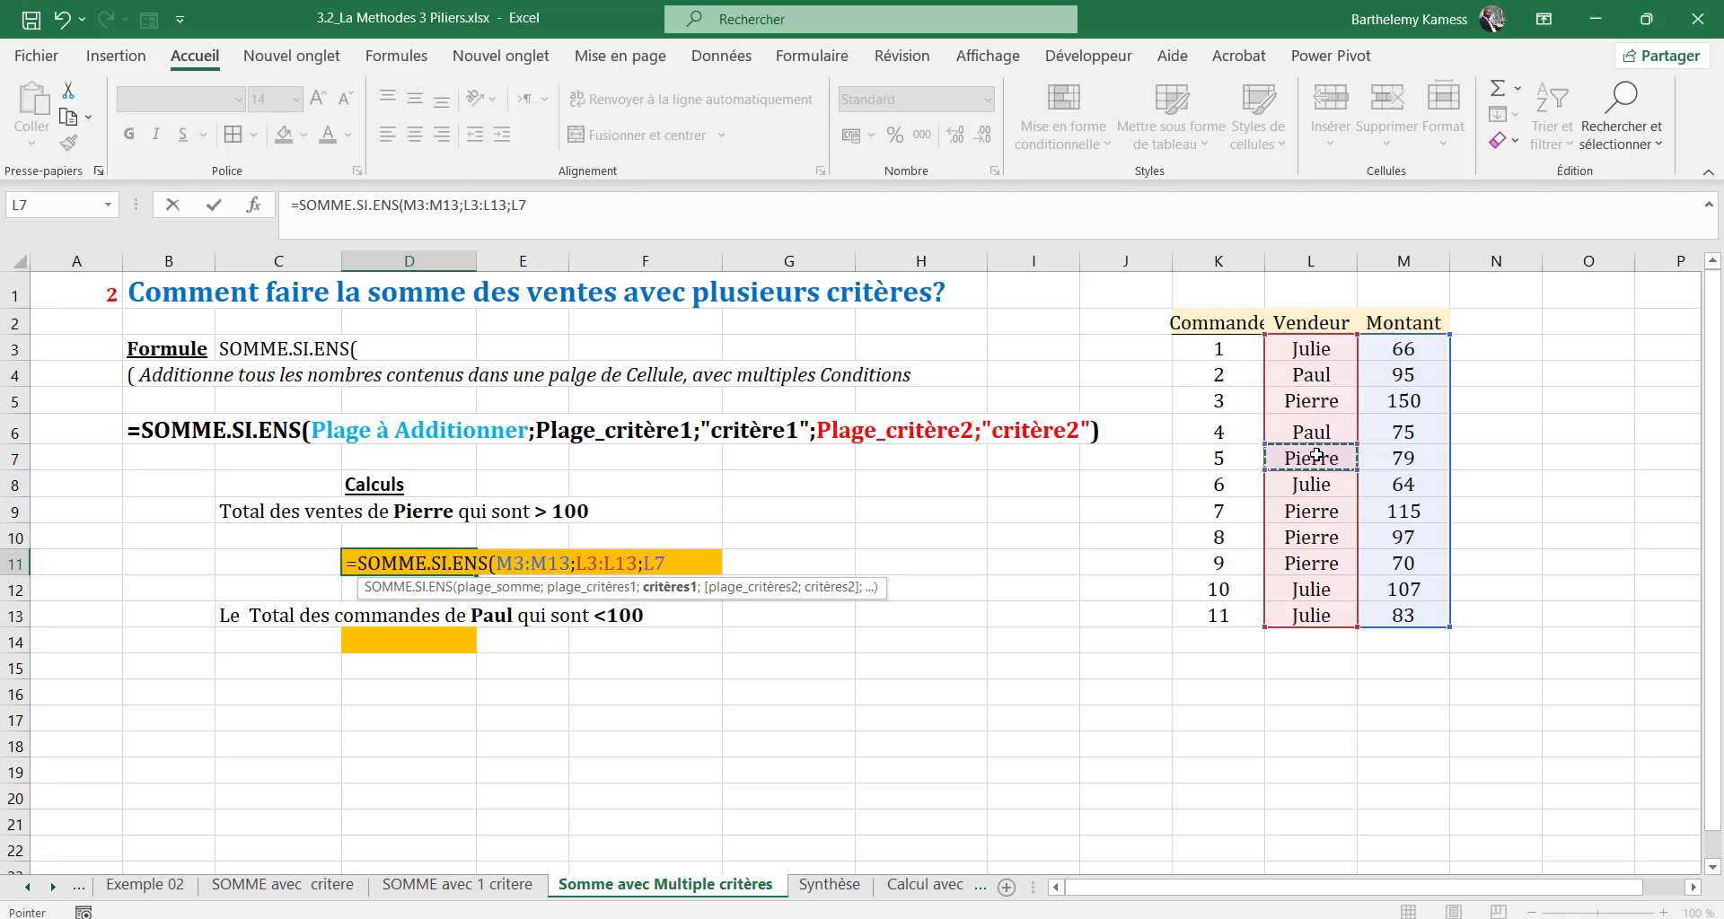
type(";")
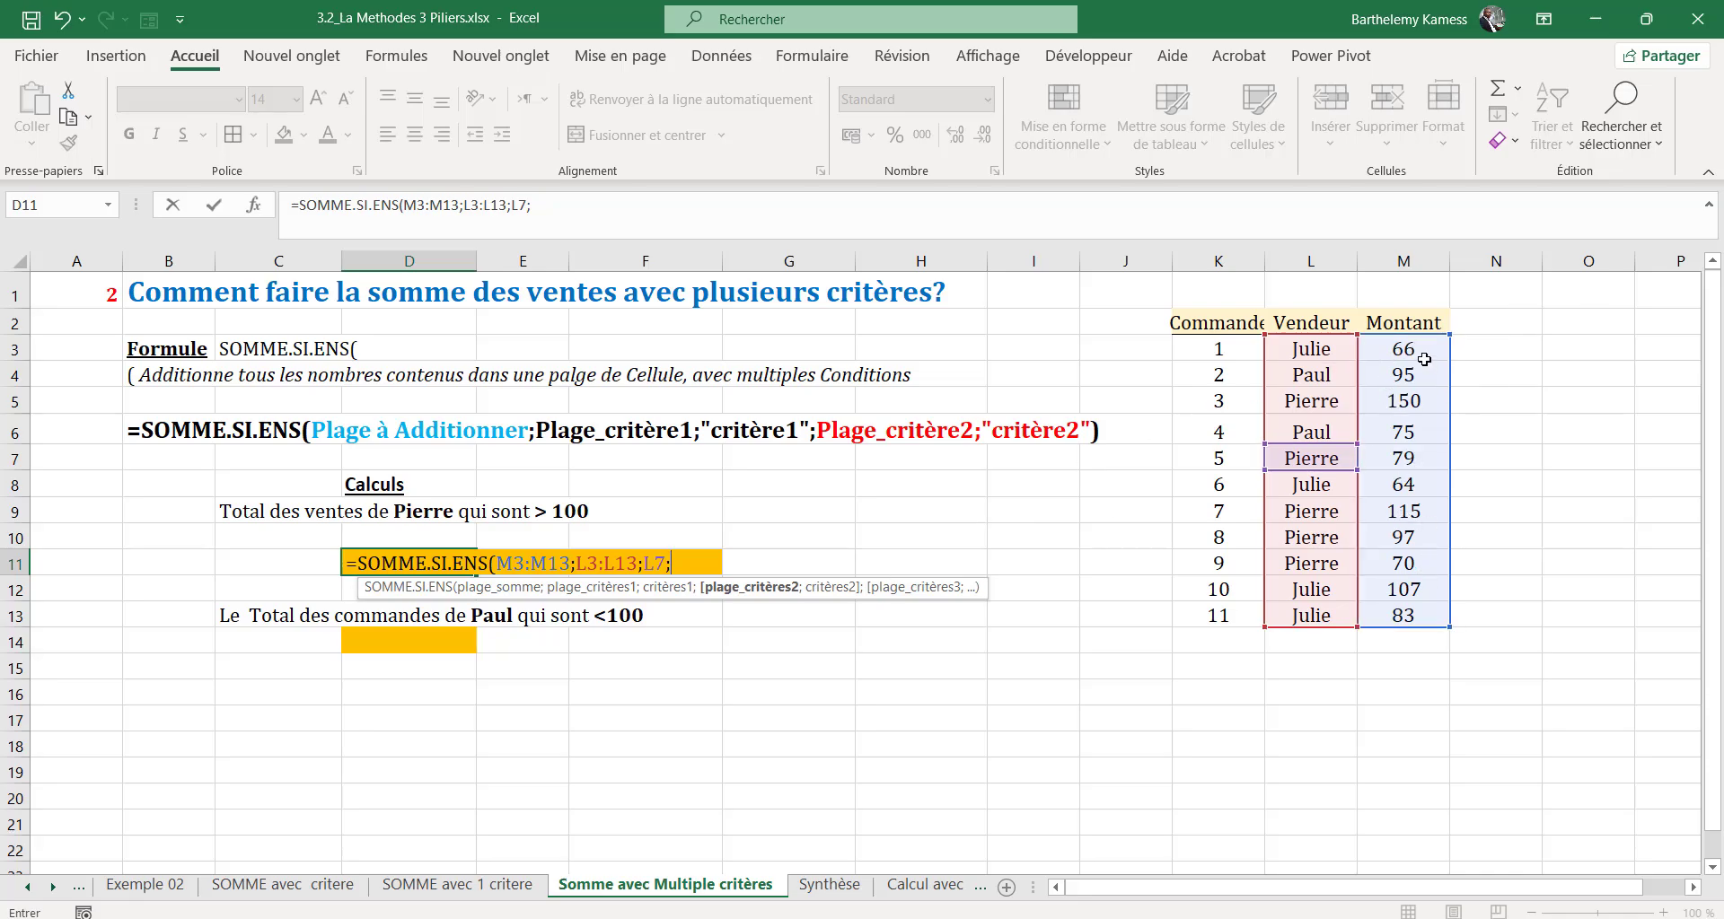
Step: Complete the D11 formula with the second criteria range M3:M13 and the criterion ">100"
left_click_drag(1424, 359, 1404, 594)
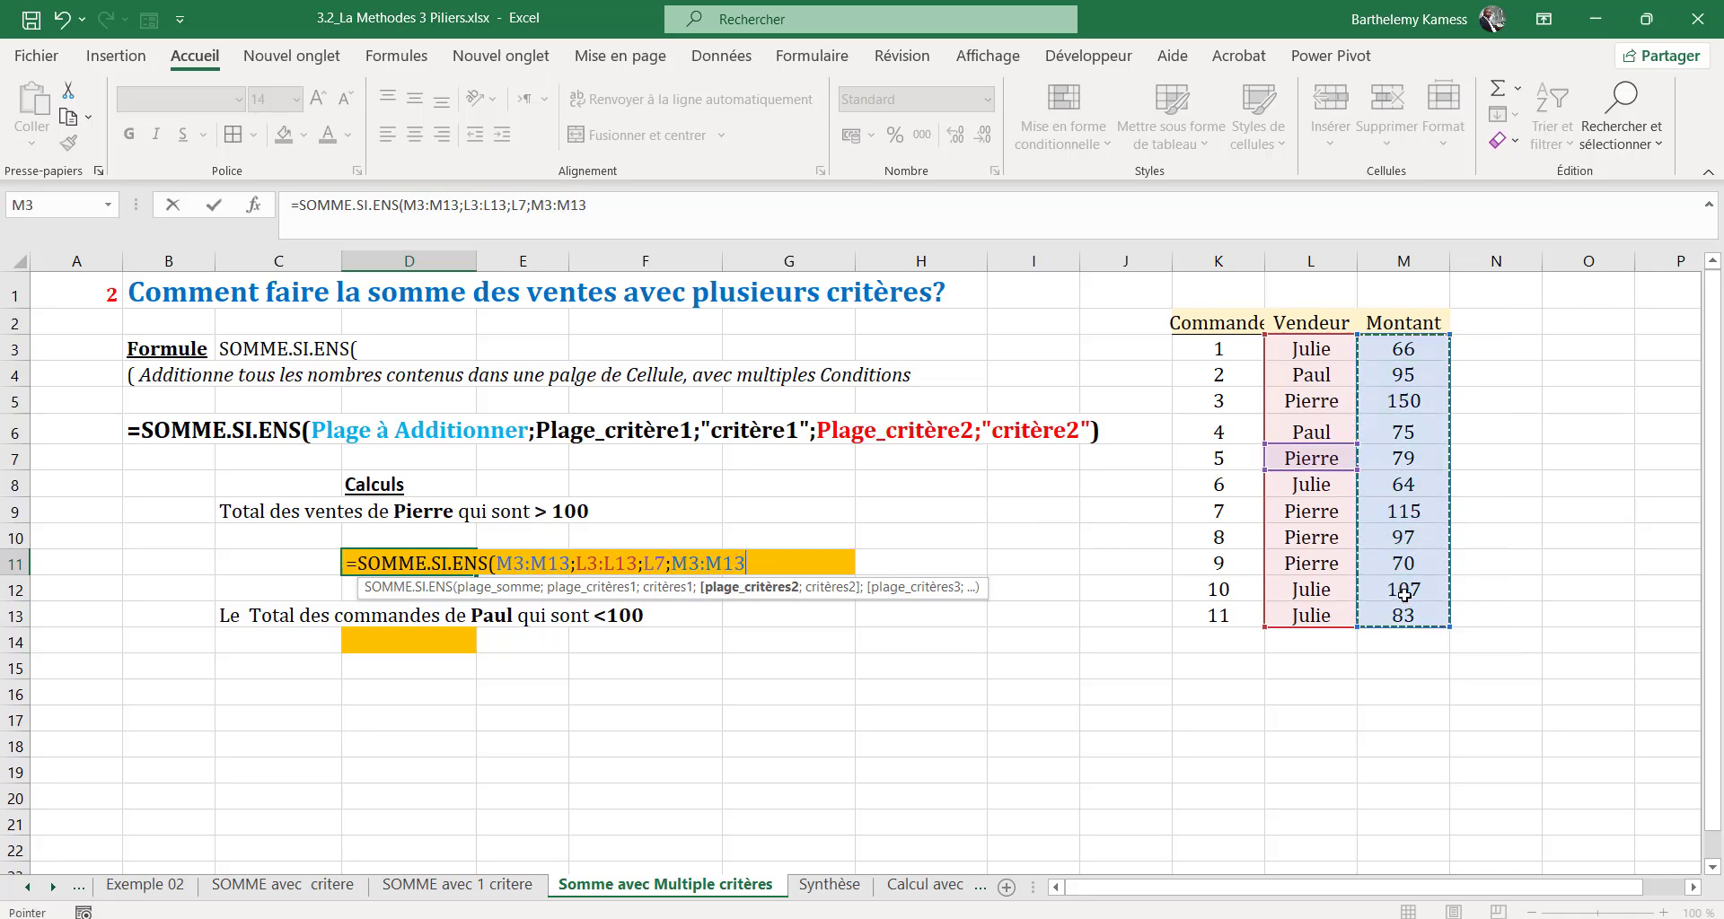
type(";")
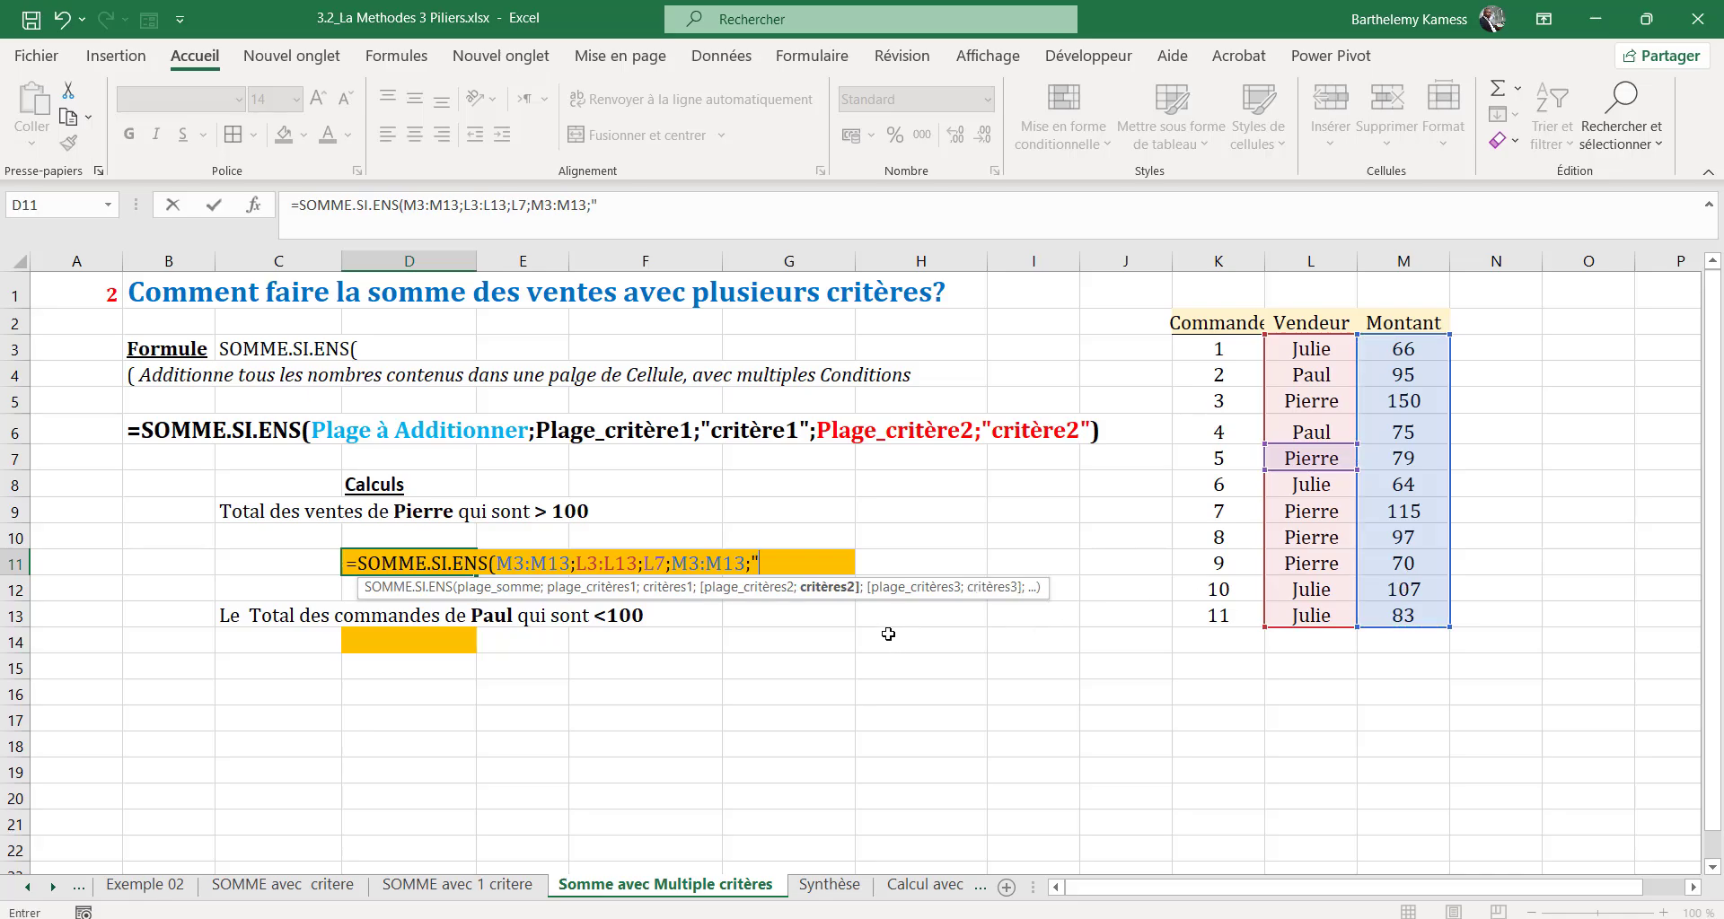
type("\">100")
type("\")")
key("Return")
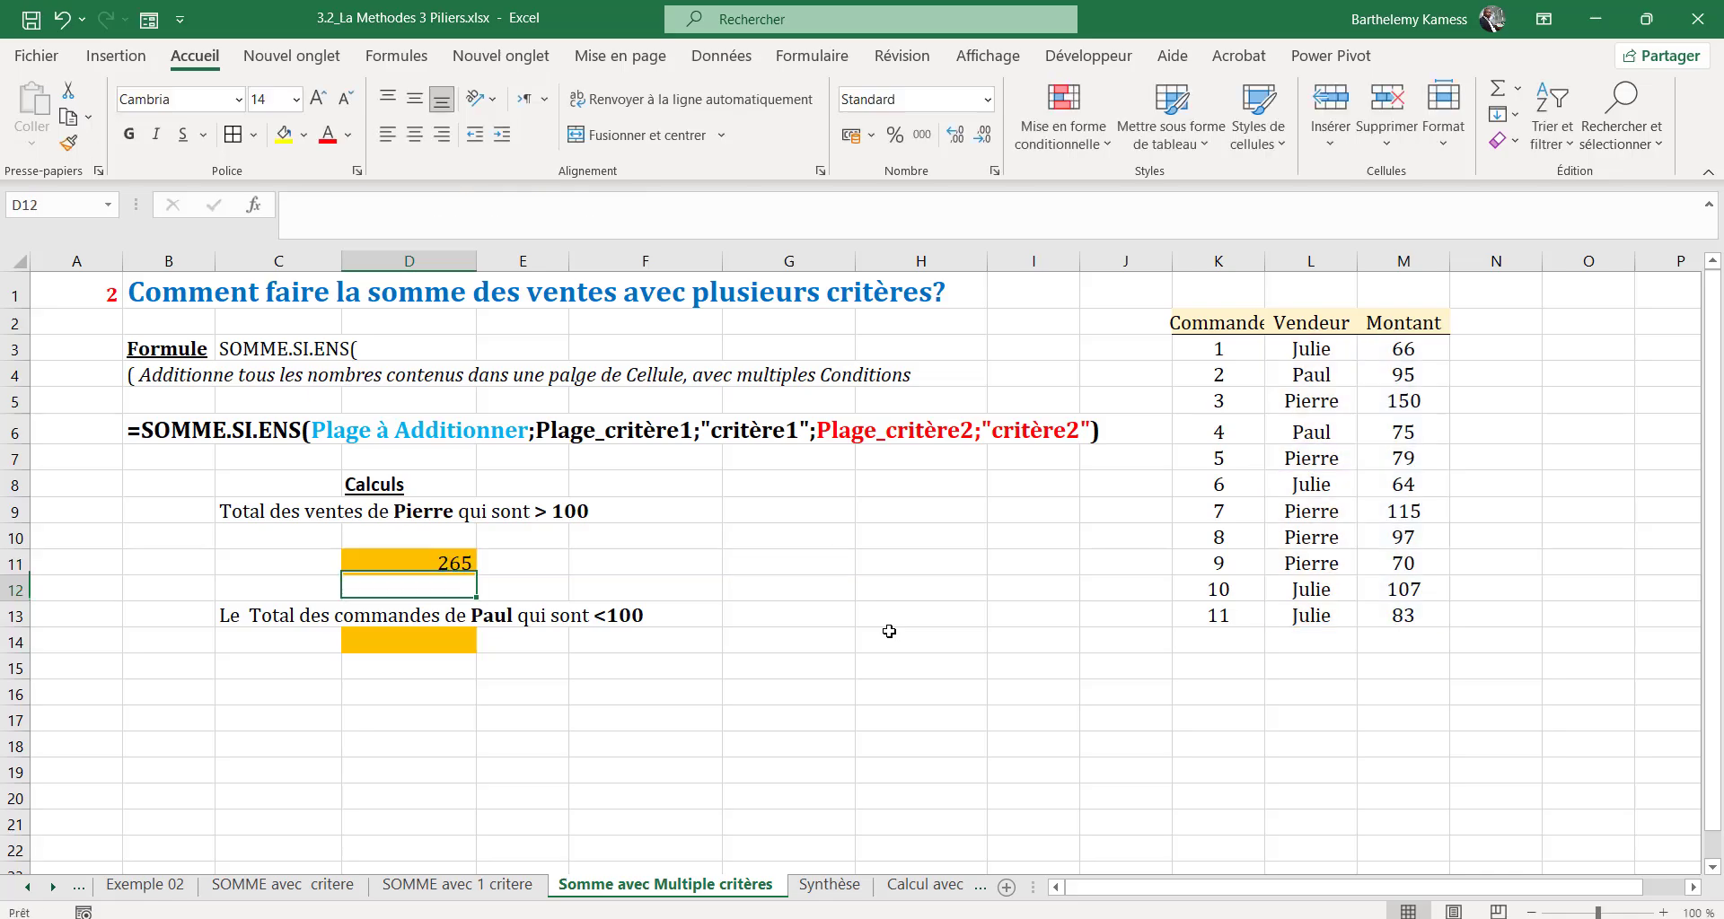
Step: Fill the Vendeur cells L5, L7 and L10 yellow to mark entries matching the first criterion of D11
left_click(392, 570)
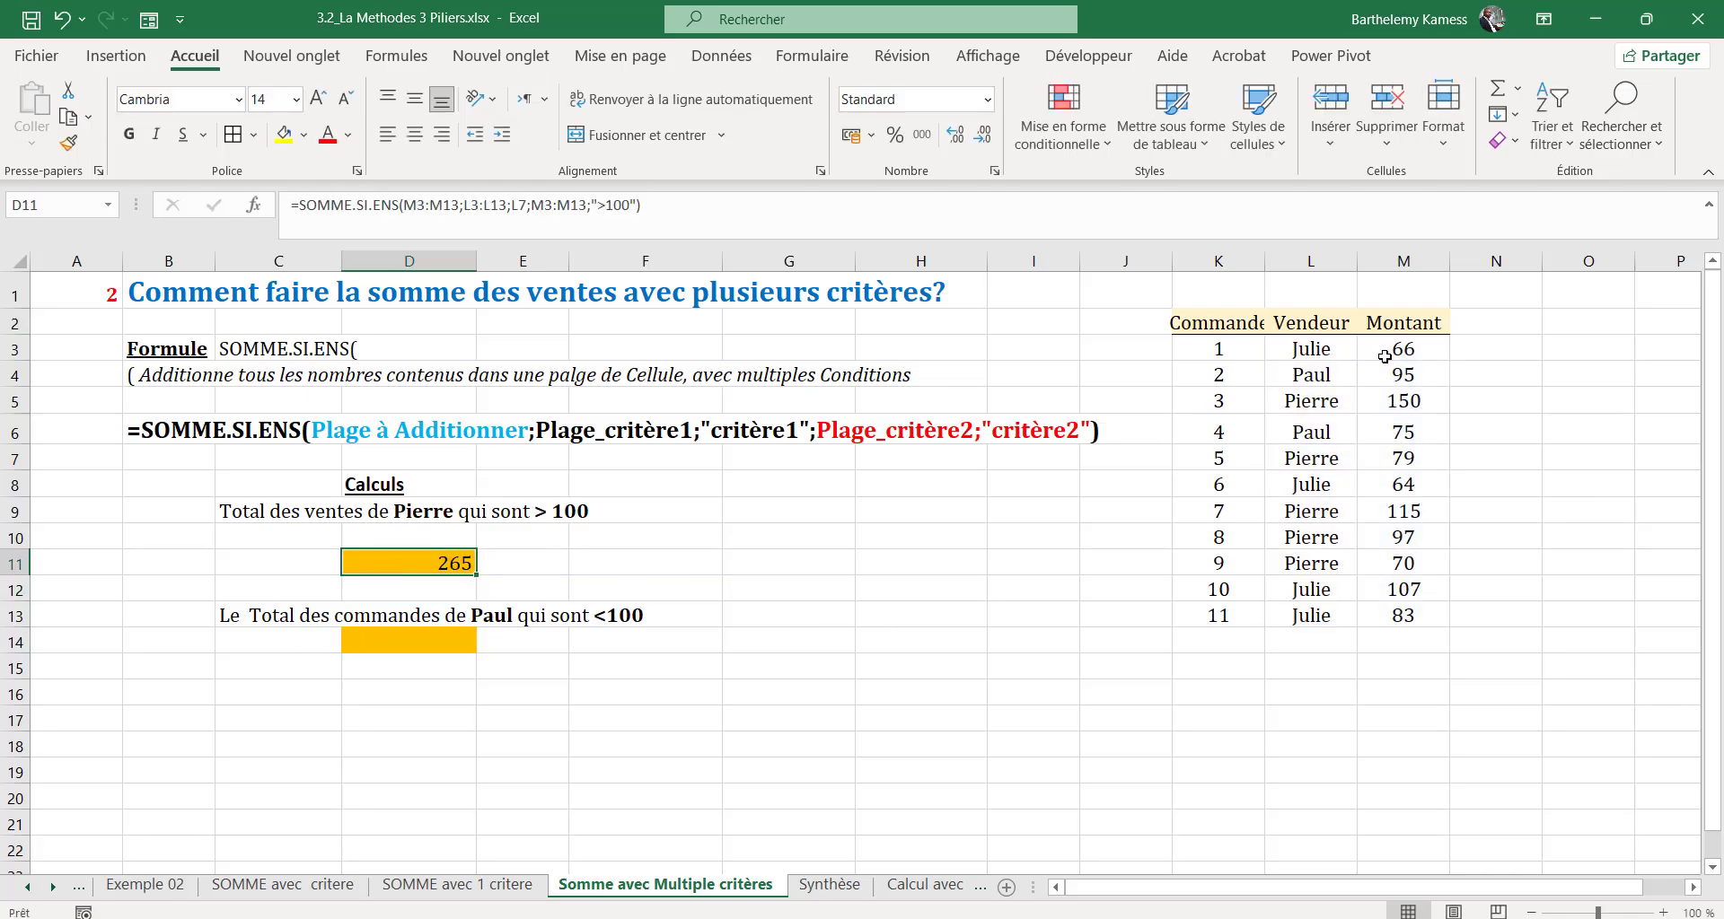
left_click(1336, 403)
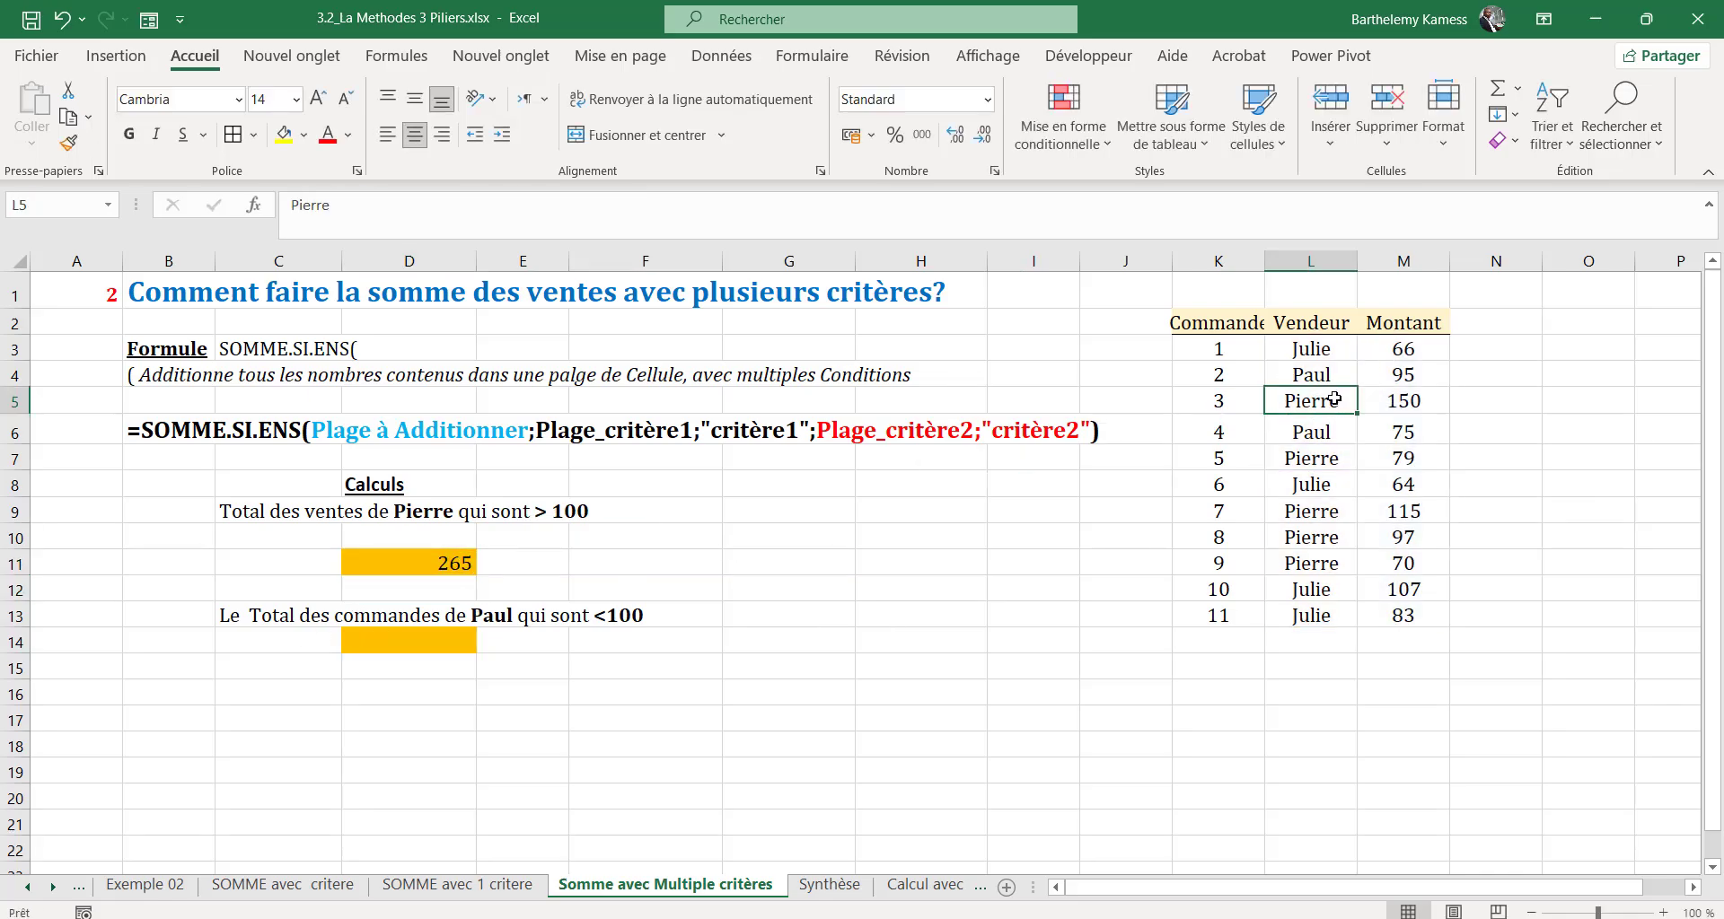
left_click(284, 134)
left_click(1297, 458)
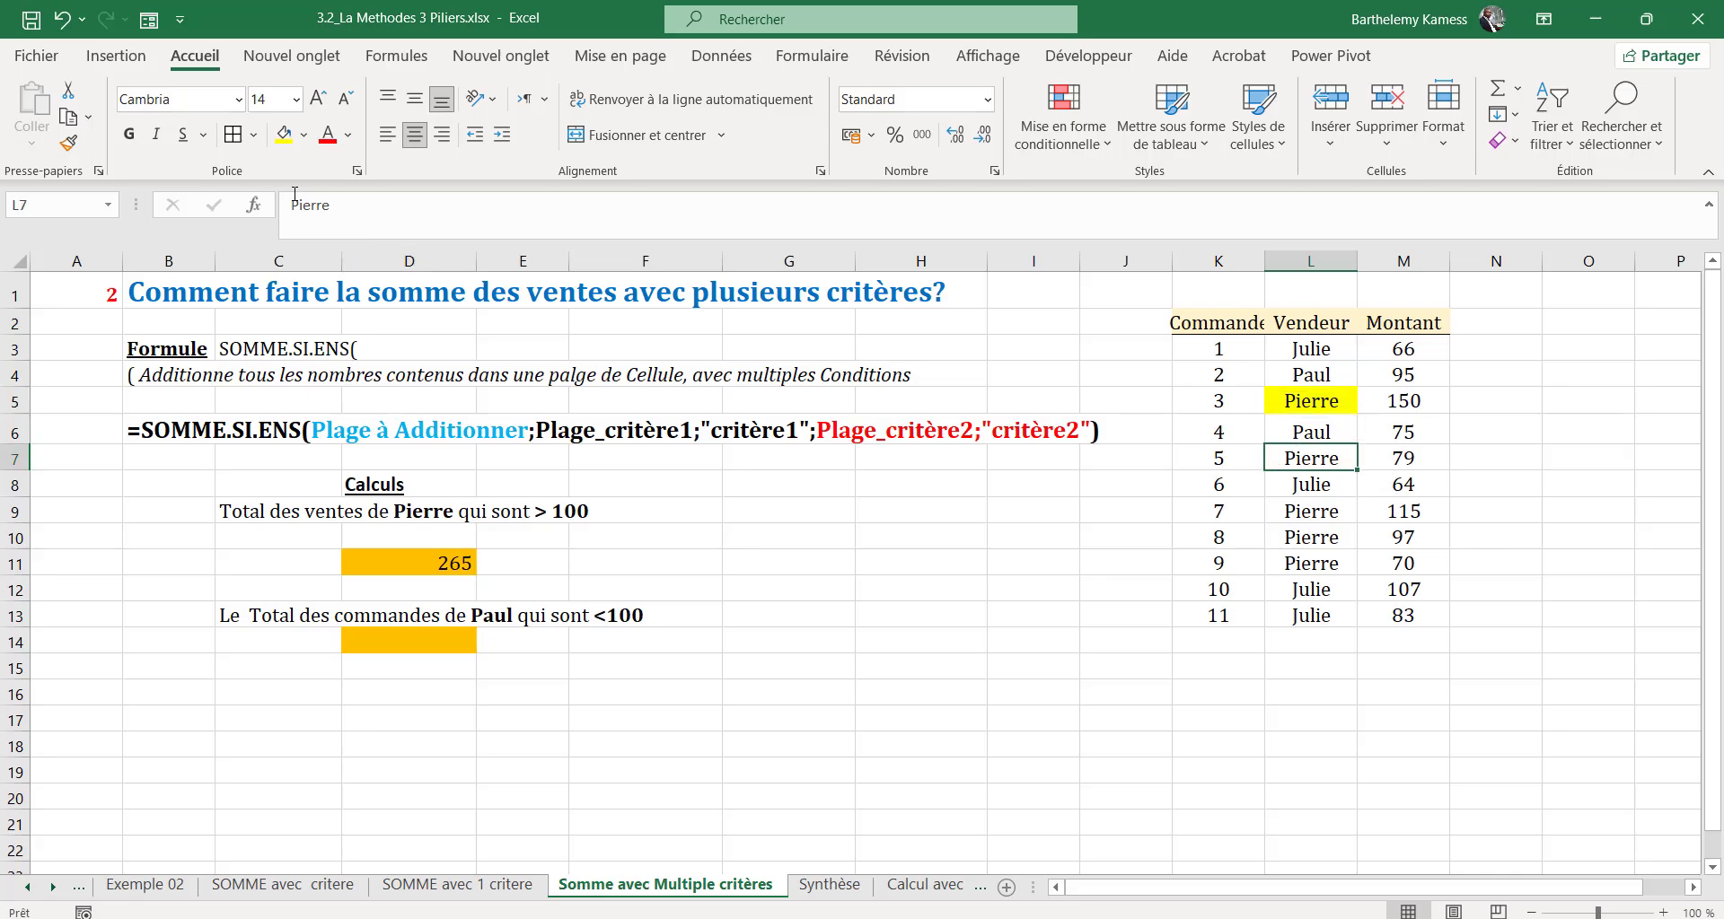
left_click(283, 135)
left_click(1311, 537)
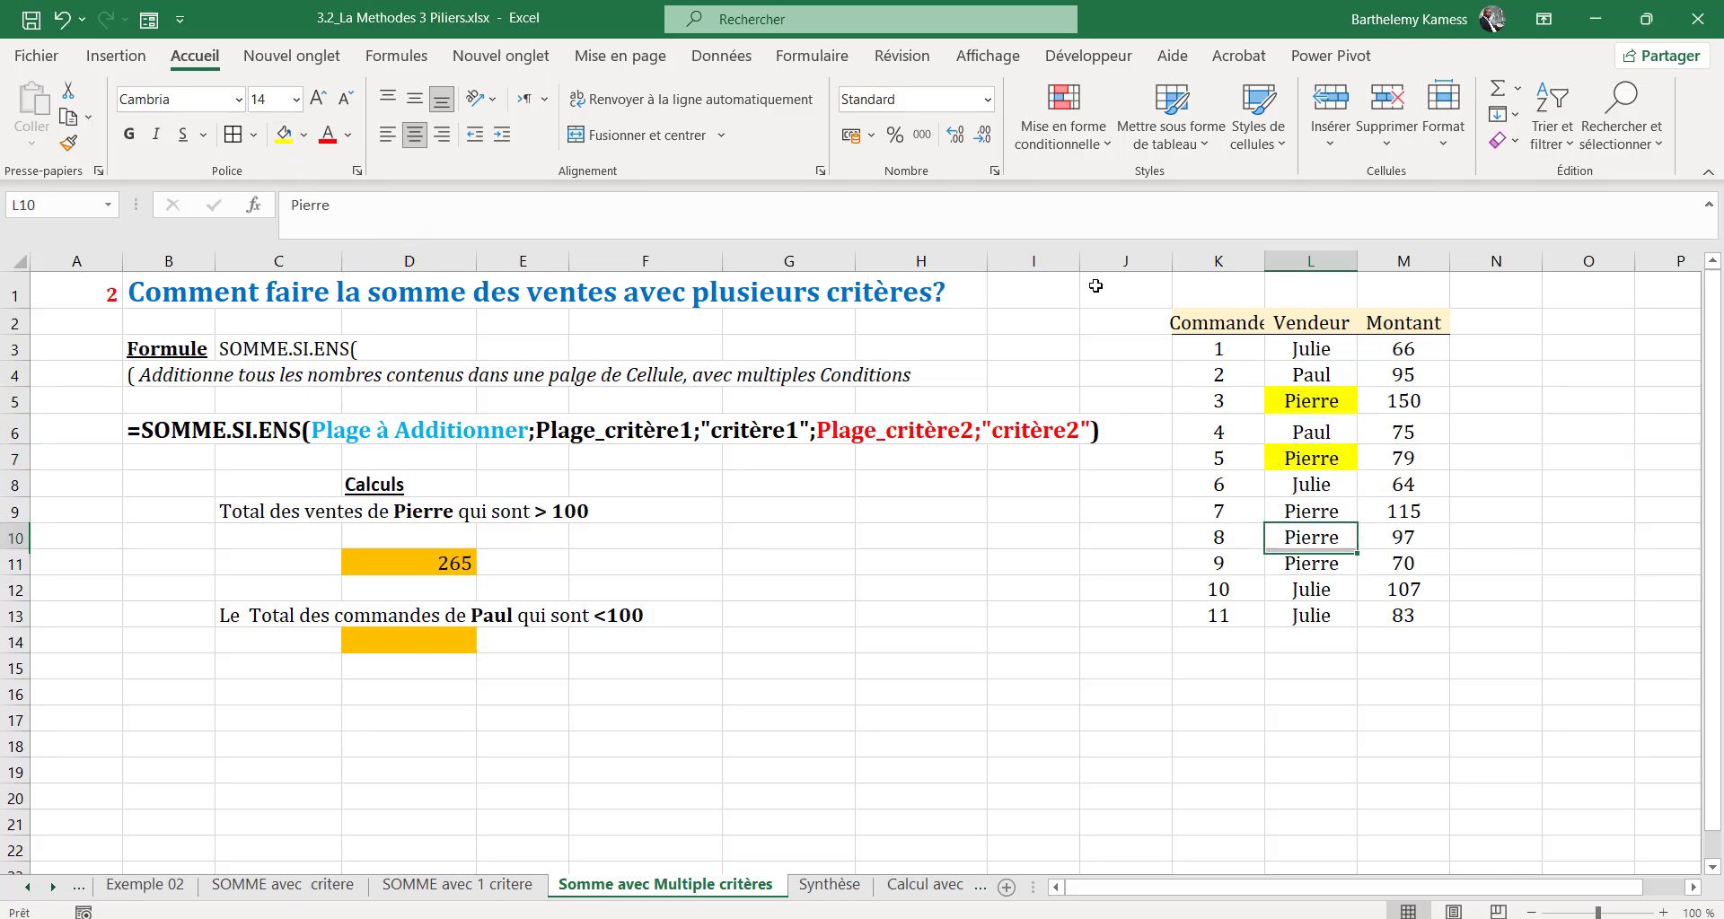
left_click(284, 135)
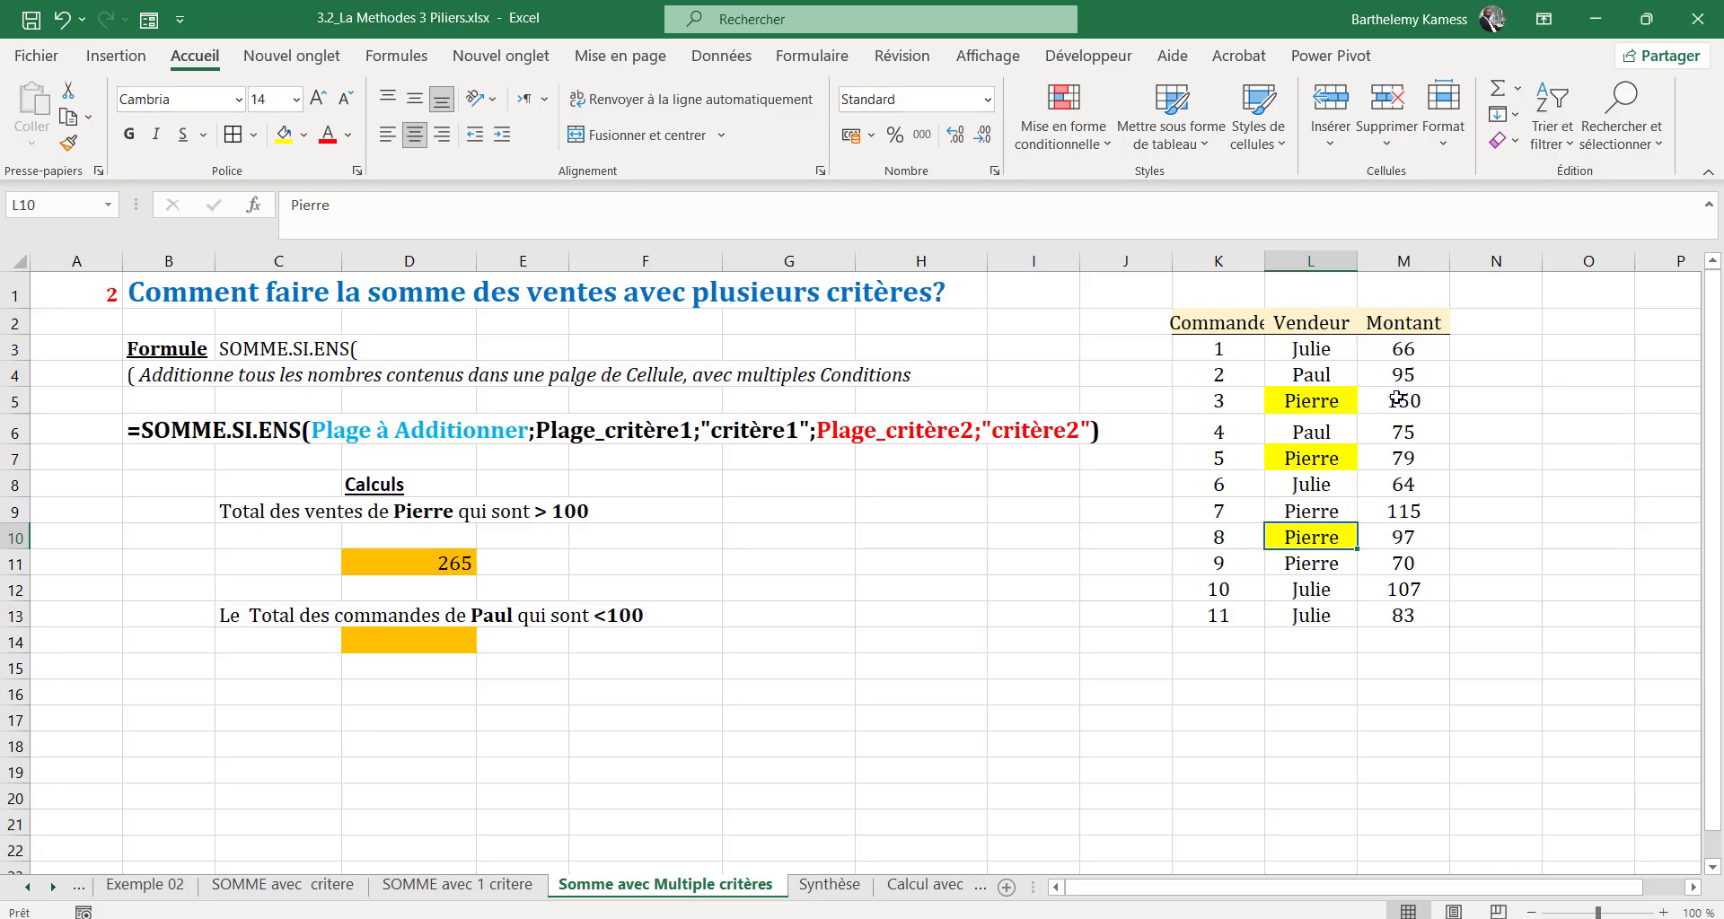
Step: Fill the Montant cells above 100, M5, M9 and M12, with yellow
left_click(1397, 399)
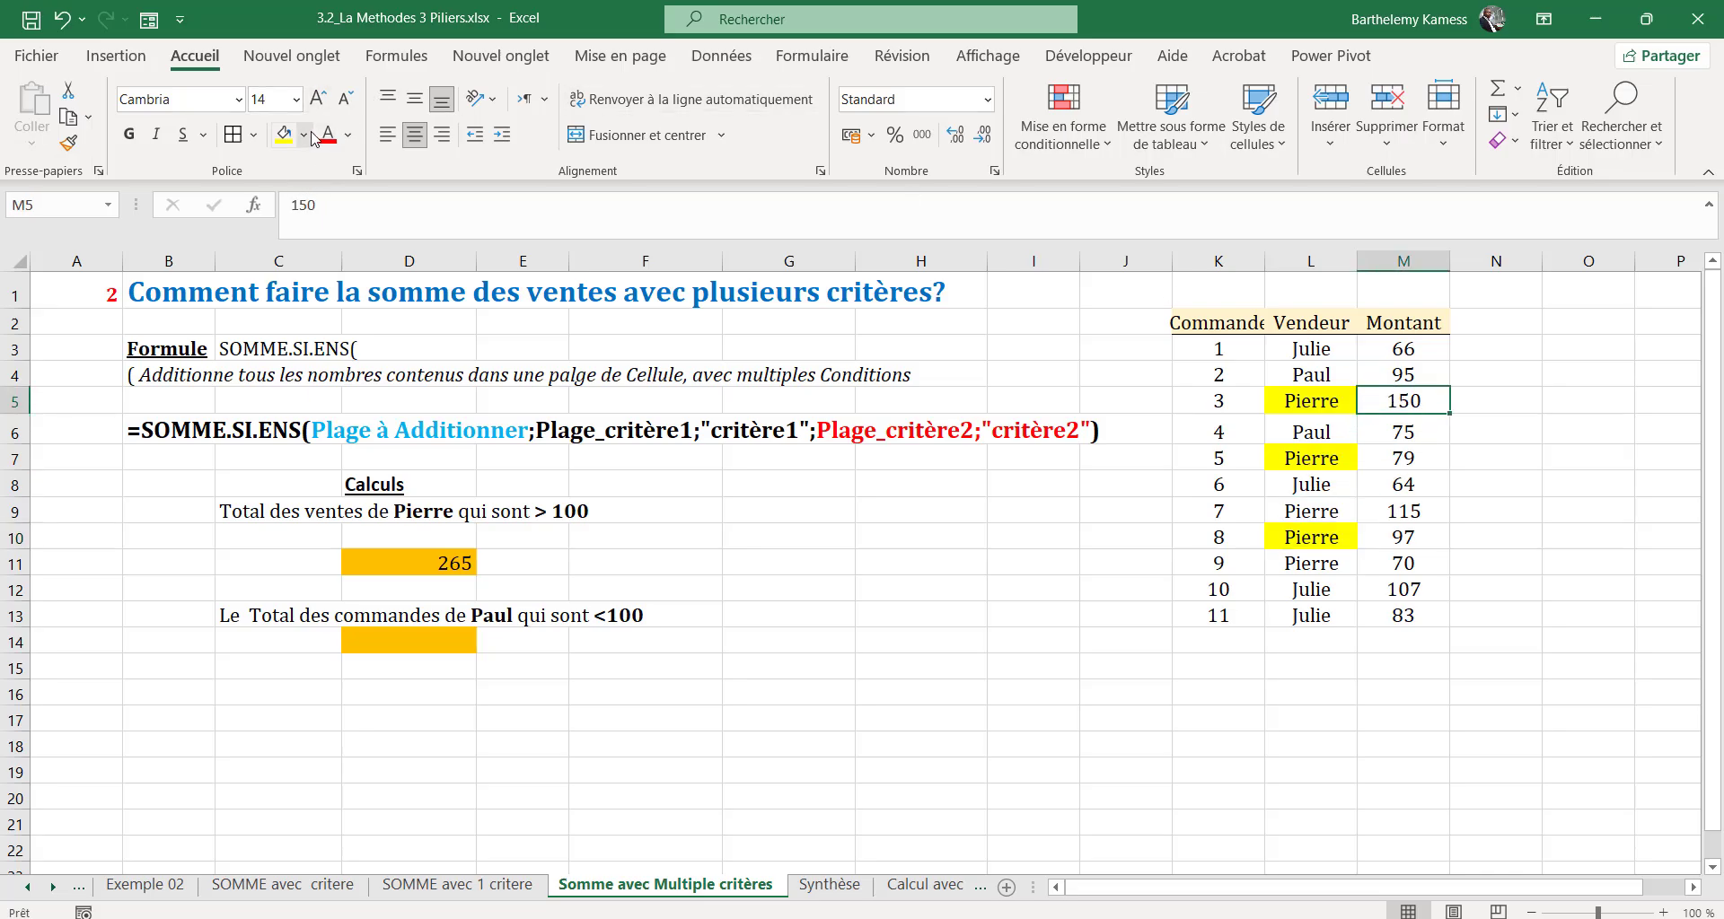
left_click(283, 135)
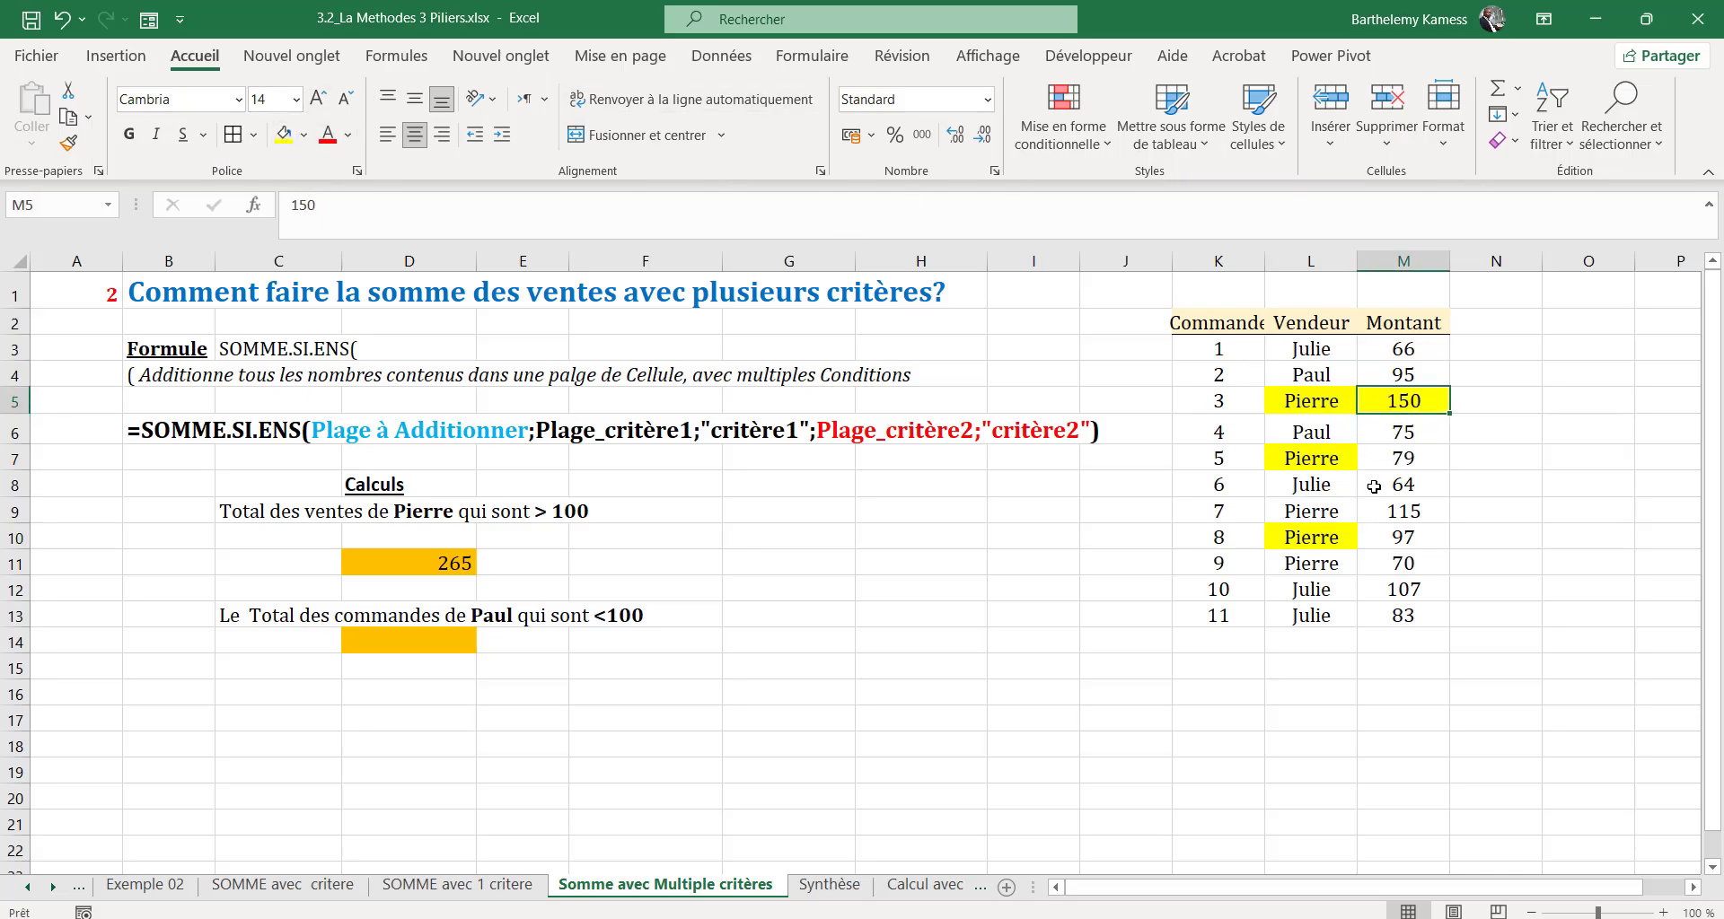
left_click(1401, 511)
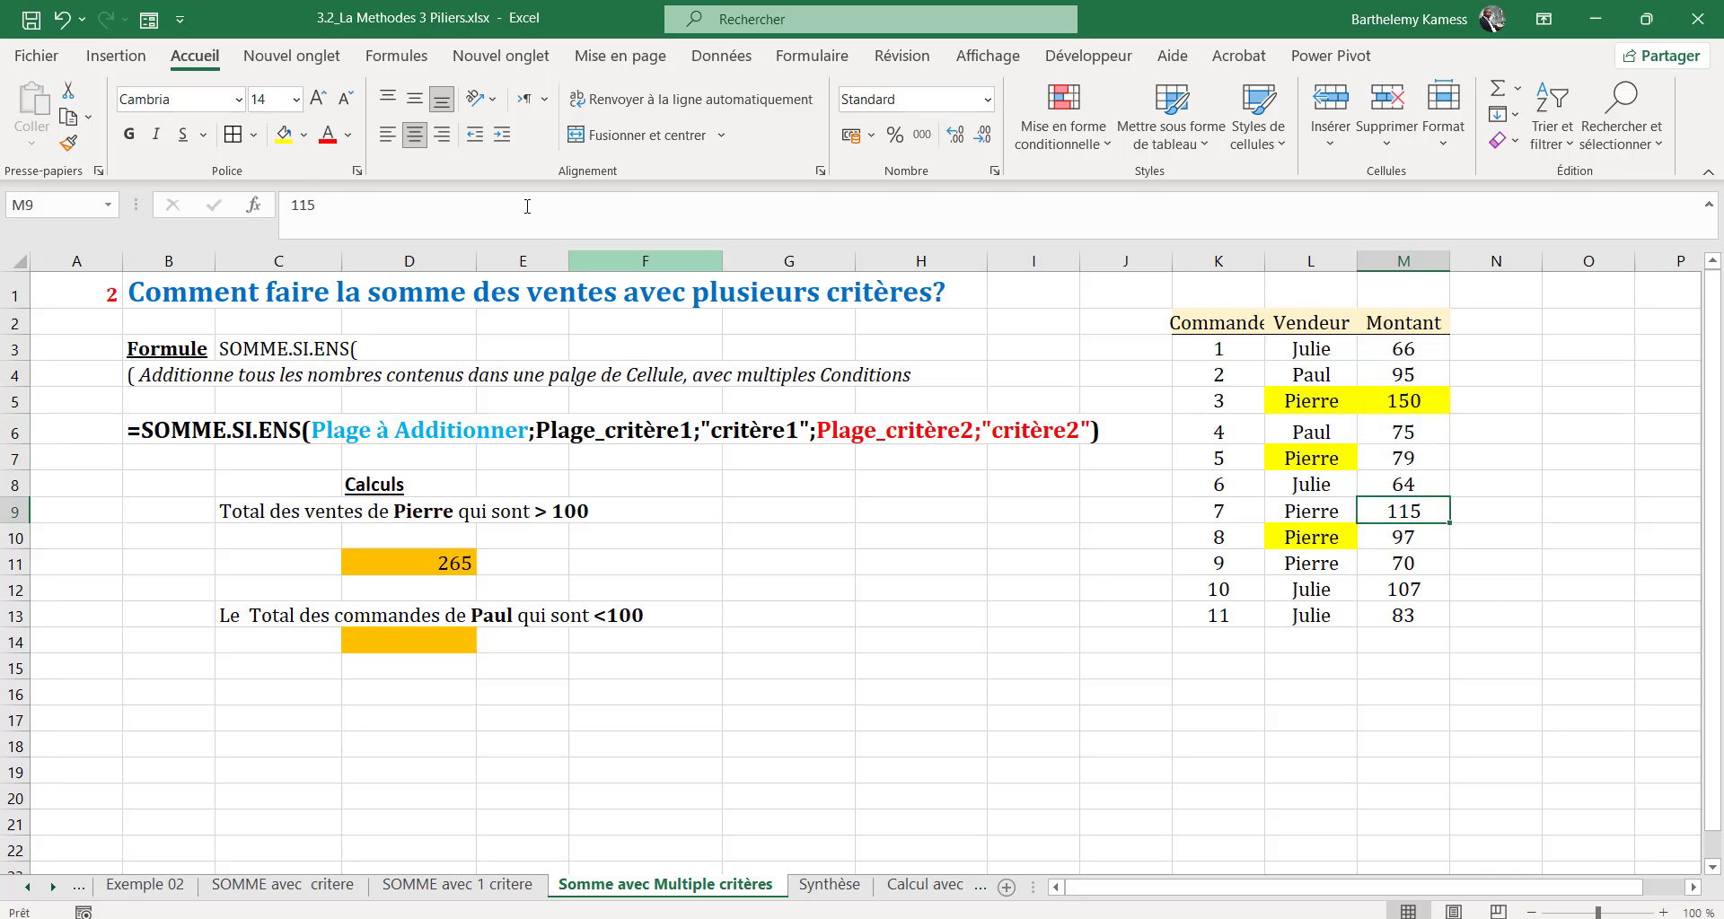
left_click(280, 142)
left_click(1383, 586)
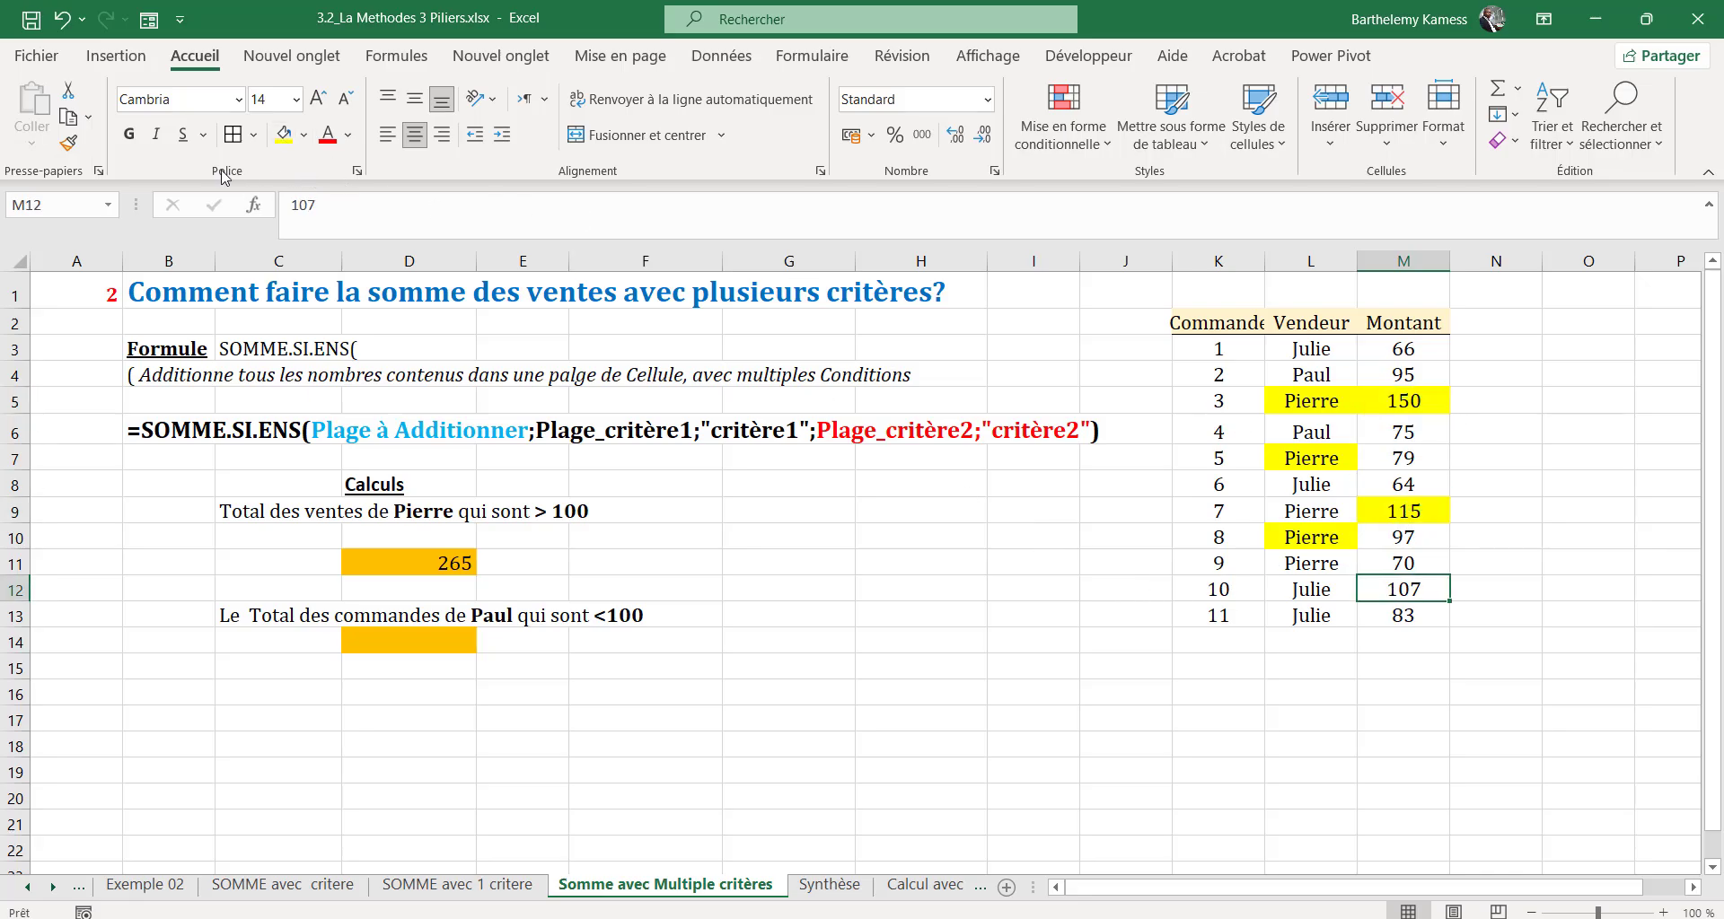
left_click(283, 136)
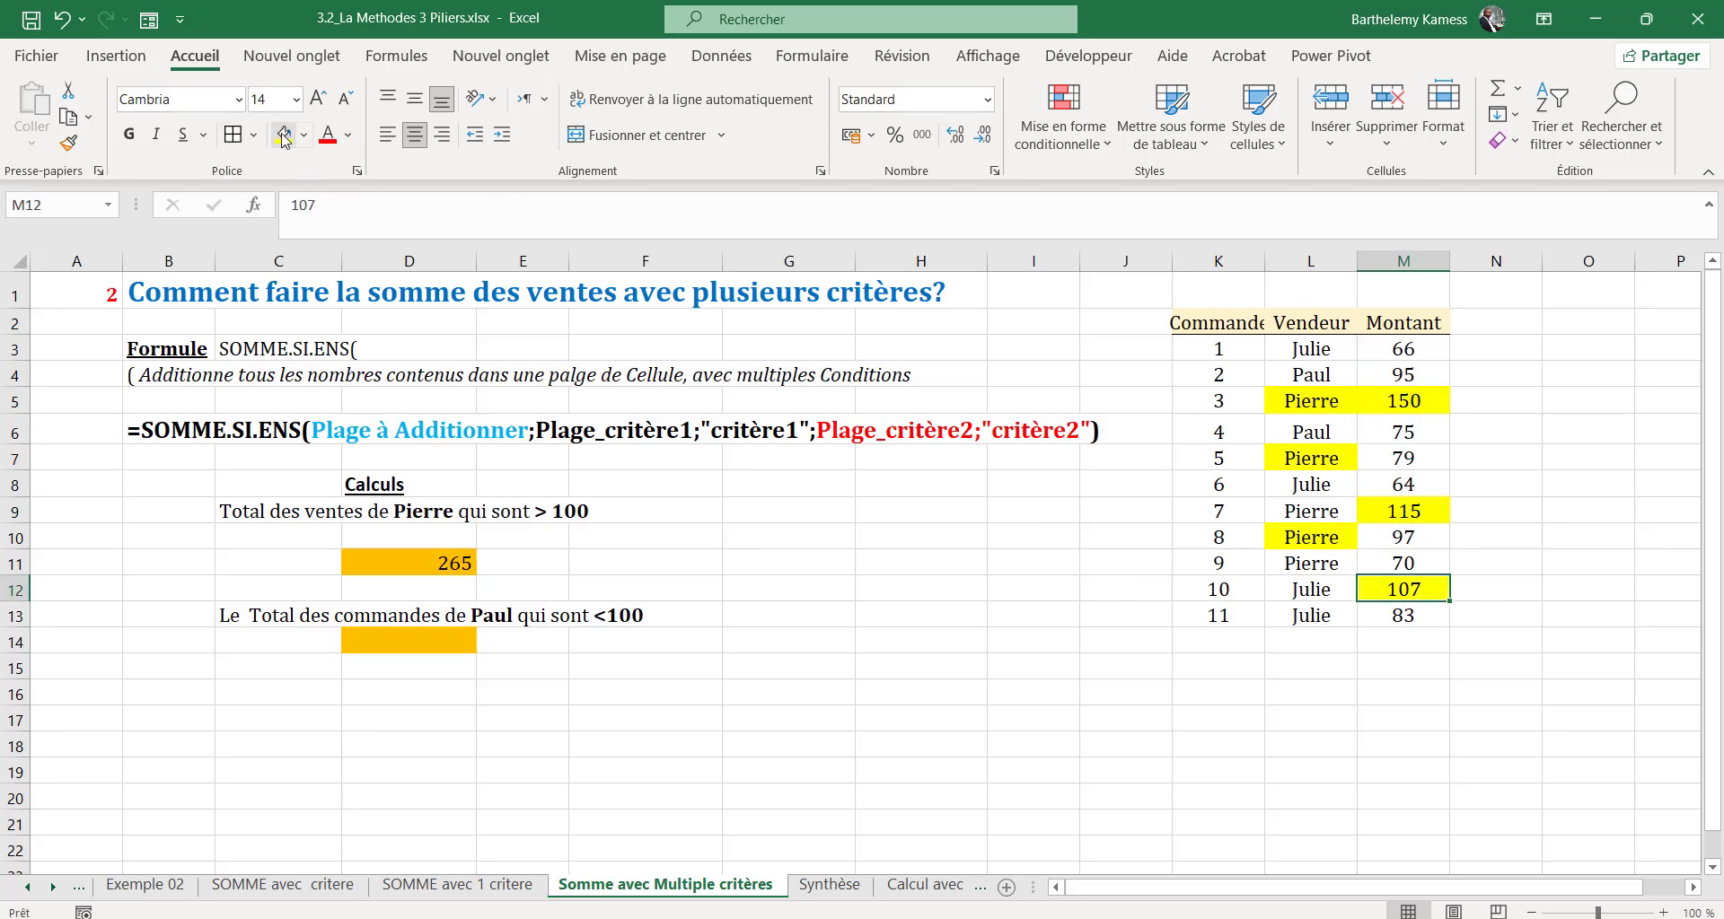
Step: Check the sum of Montant cells M5, M9 and M12, and remove the fill from M12
left_click(1400, 405)
left_click(1434, 509, "ctrl")
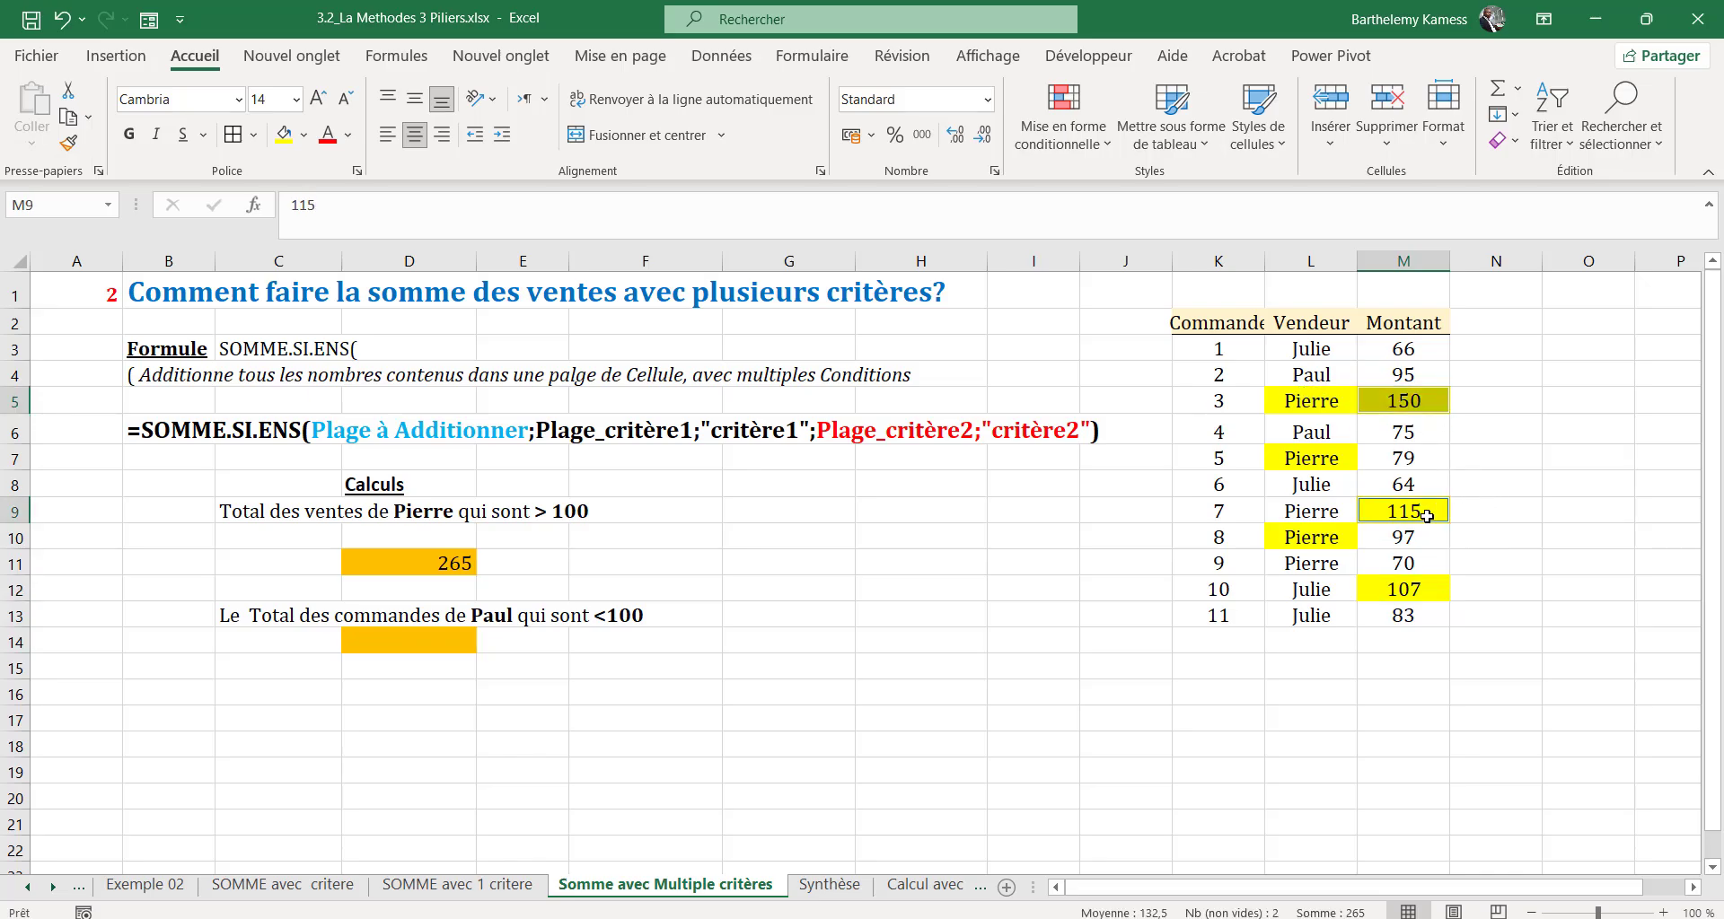
left_click(1402, 593, "ctrl")
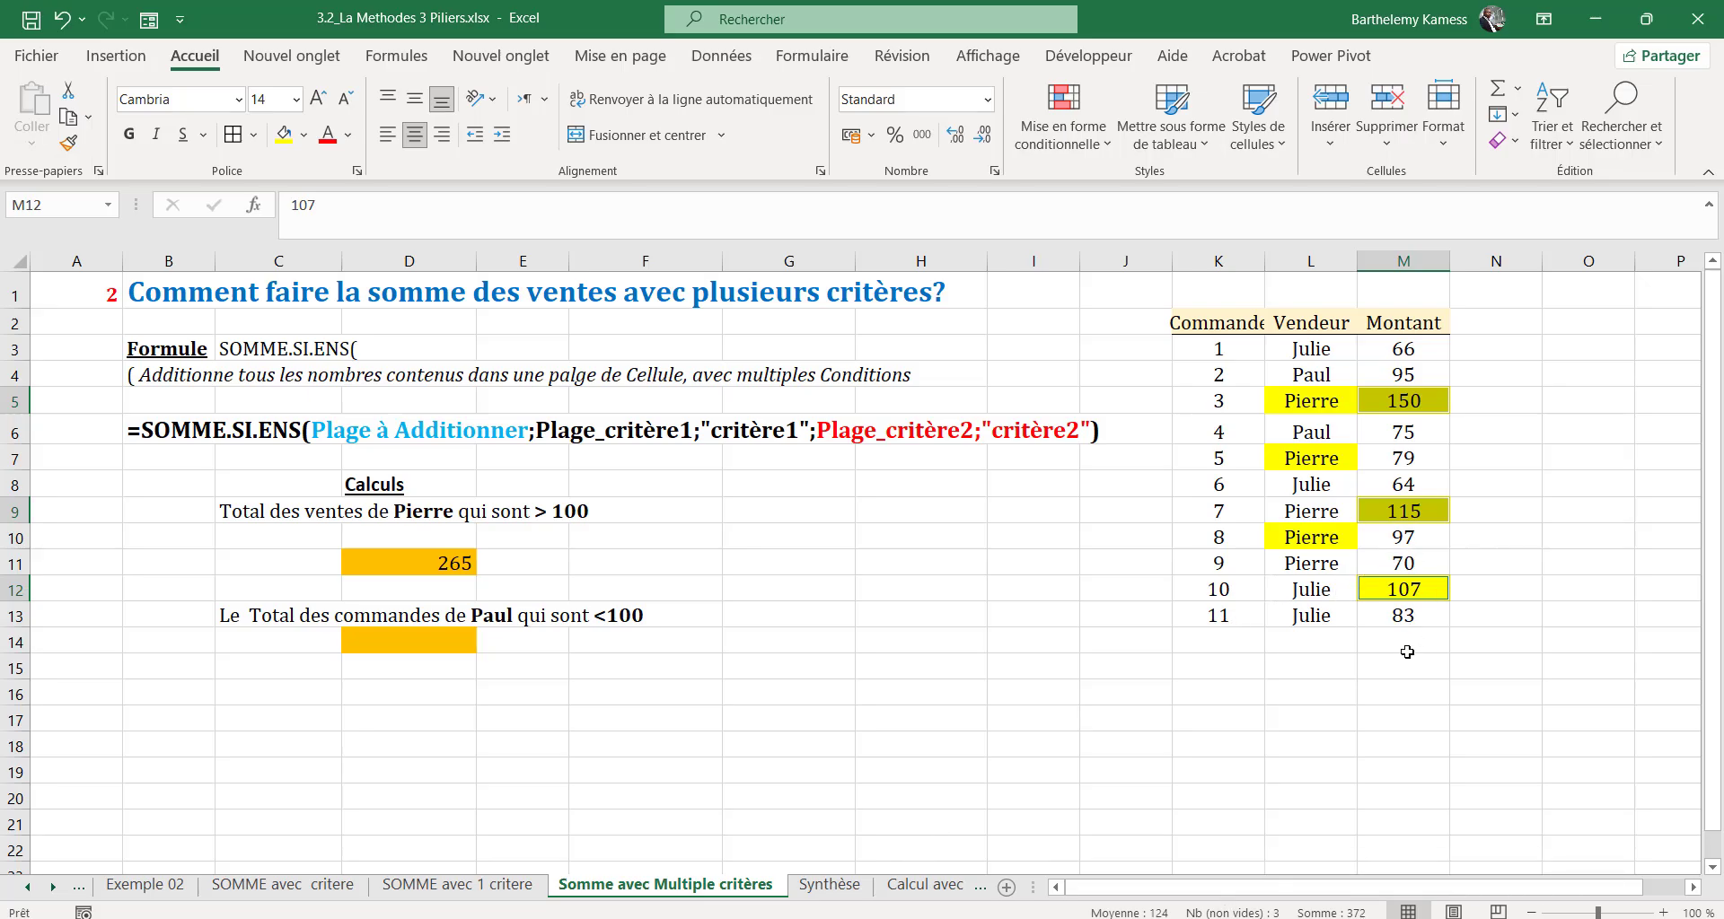
left_click(303, 135)
left_click(362, 380)
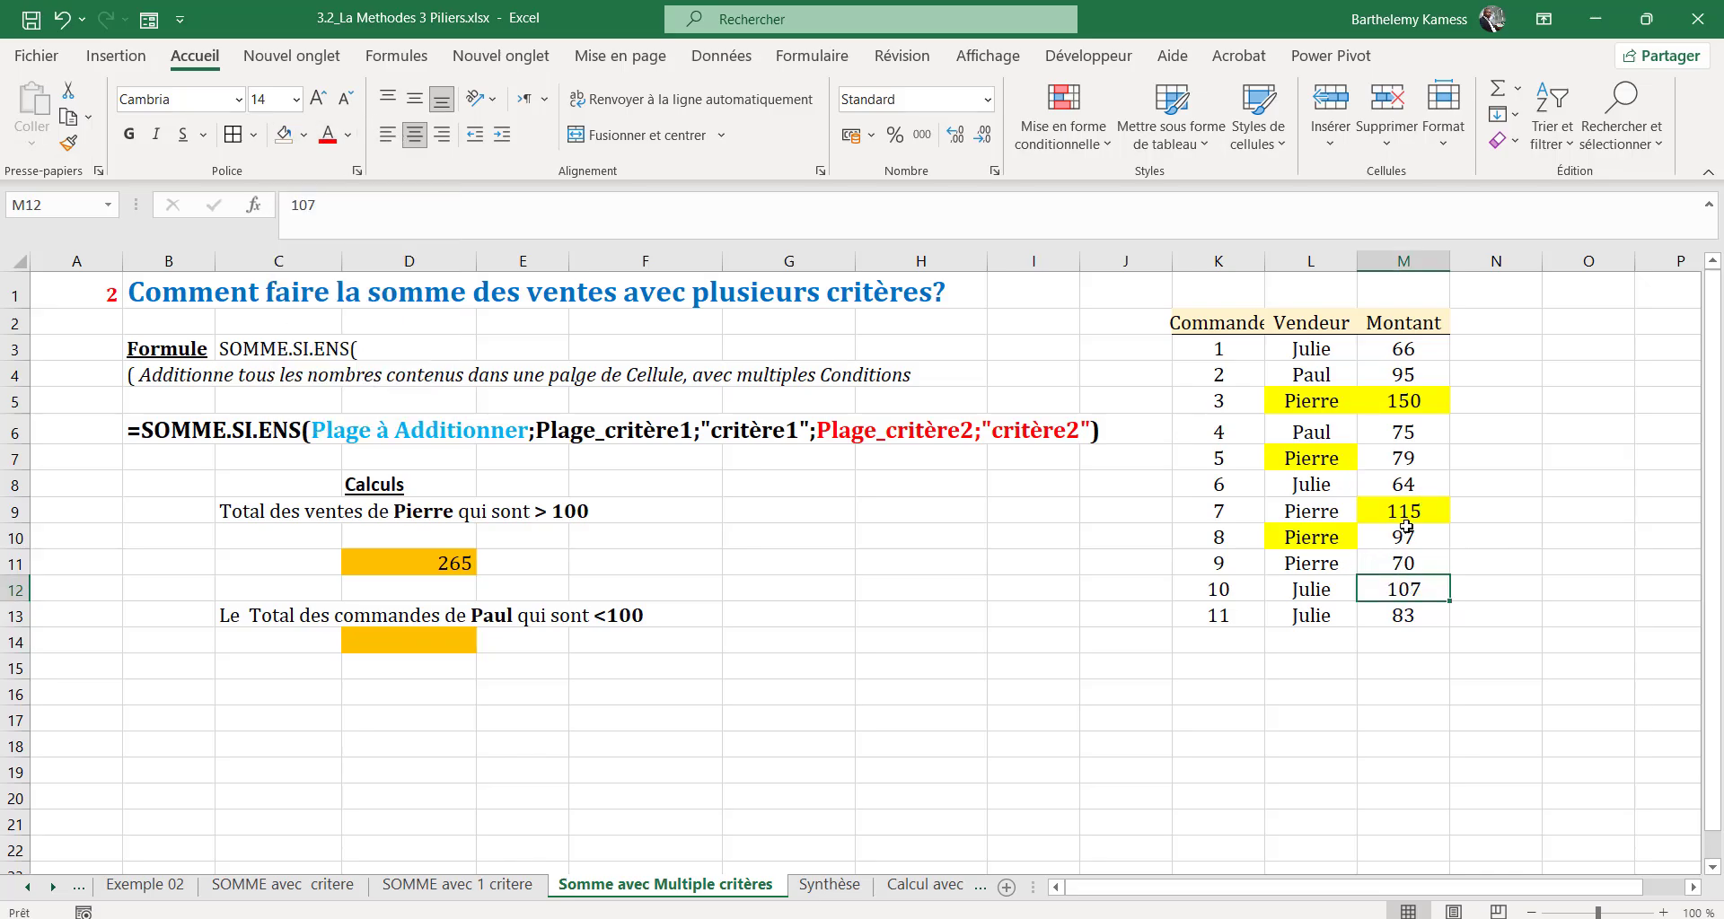
Step: Fill the Vendeur cell L9 yellow and the Montant cell M5 orange
left_click(1409, 399)
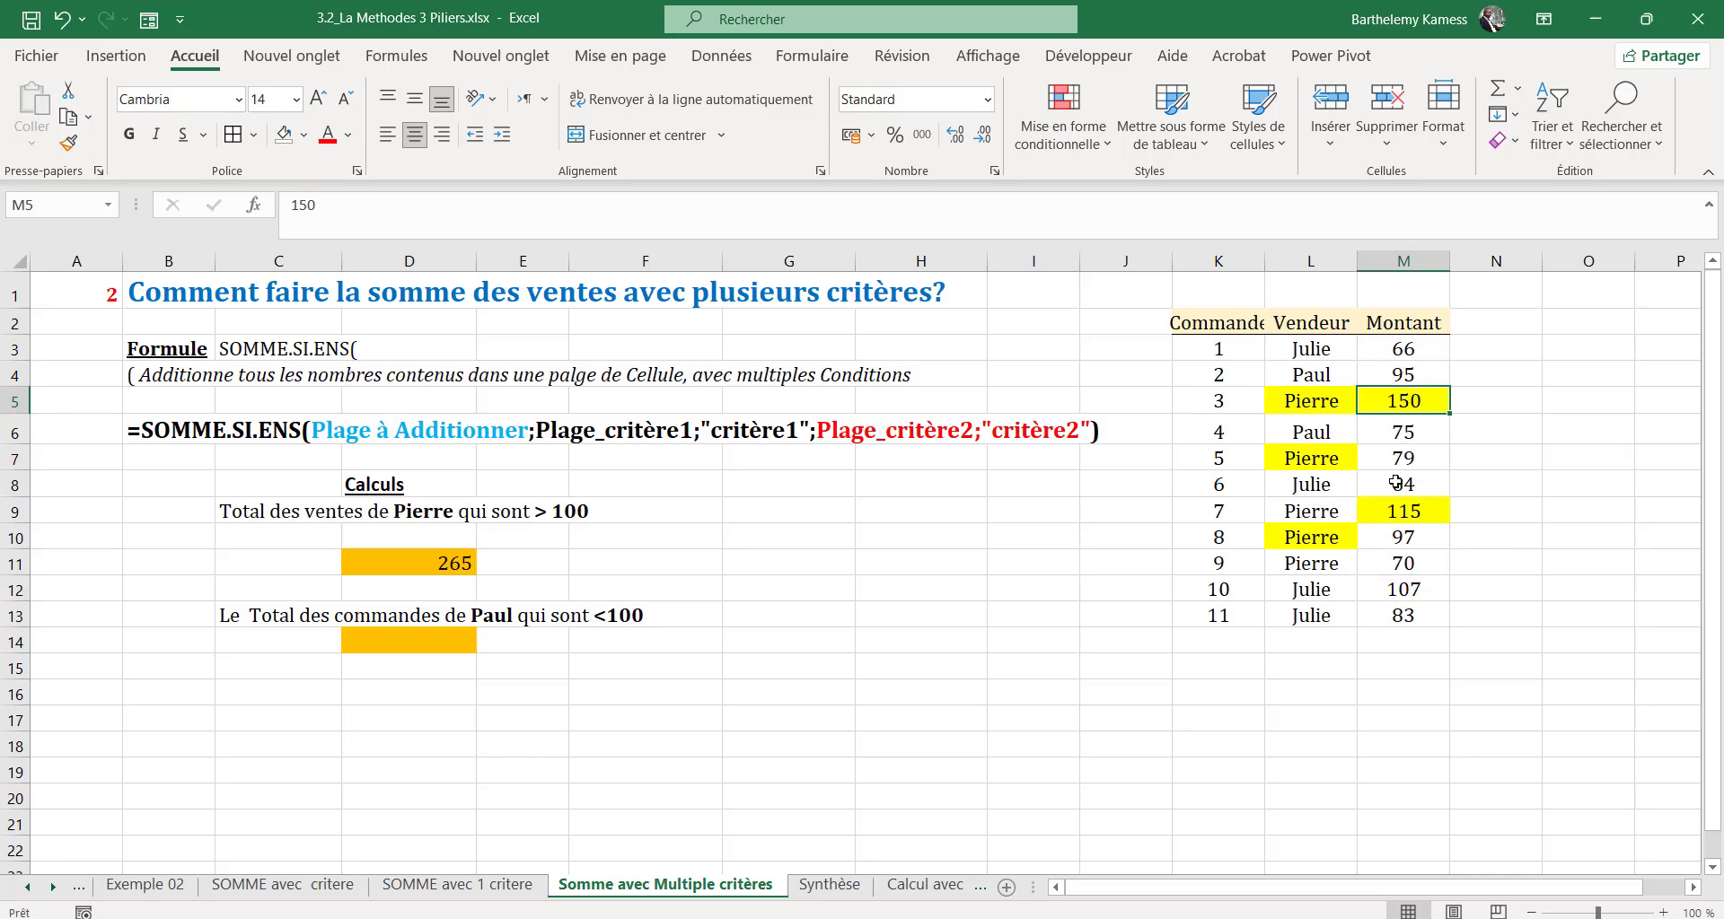
left_click(1306, 518)
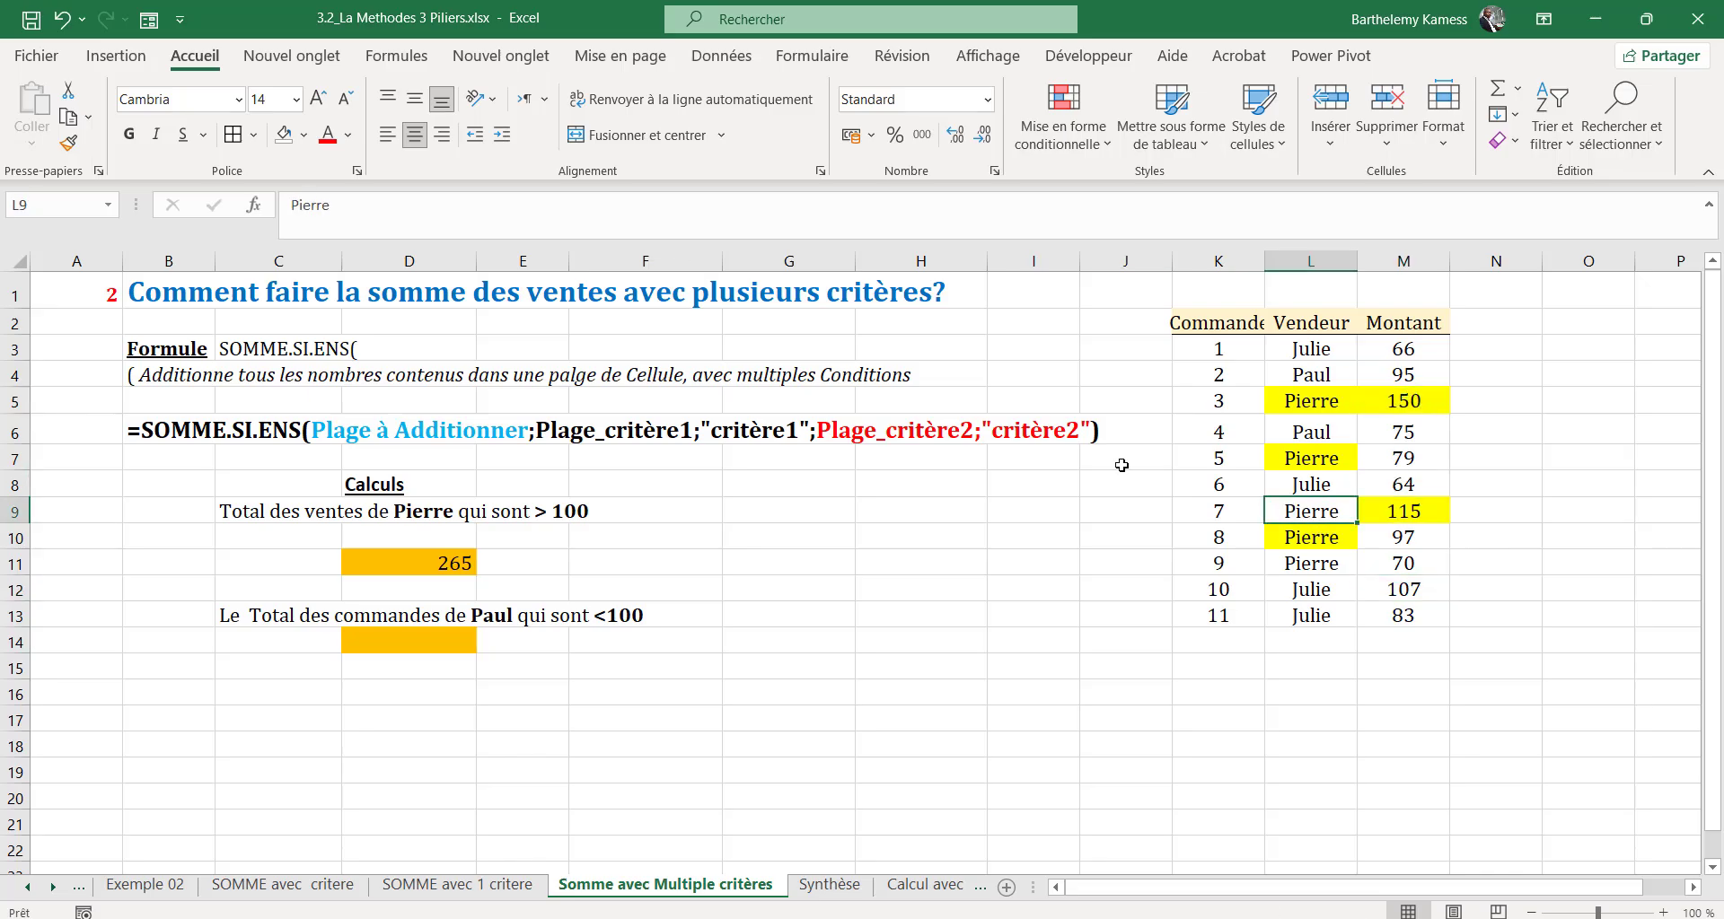
left_click(304, 134)
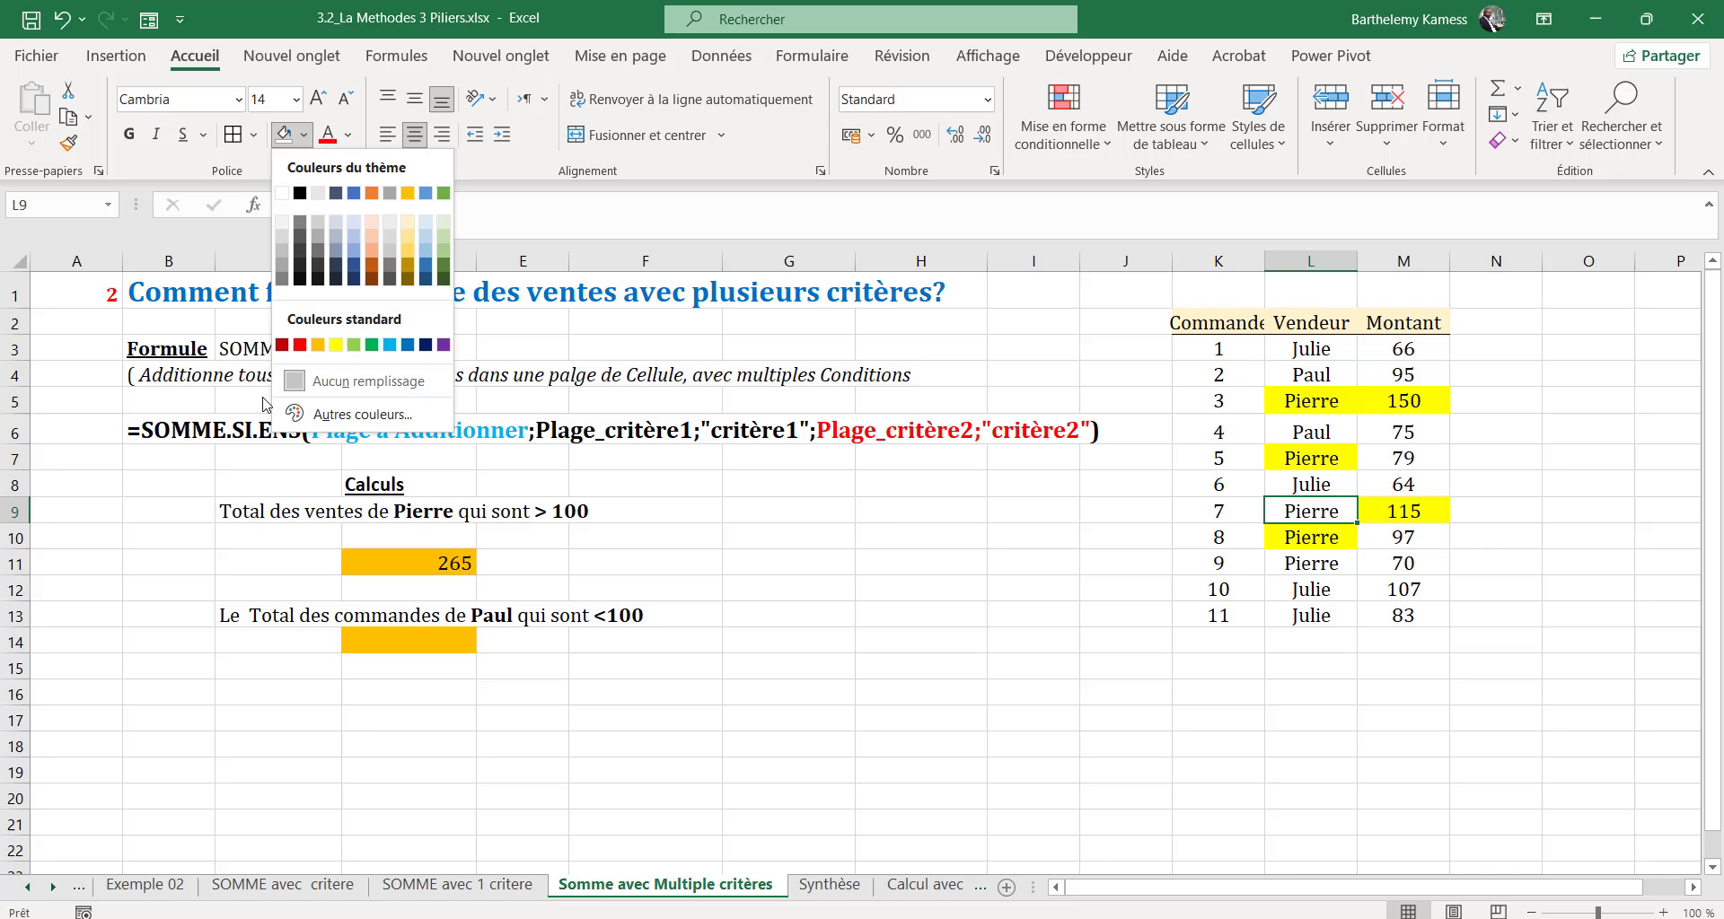
left_click(335, 345)
left_click(1374, 401)
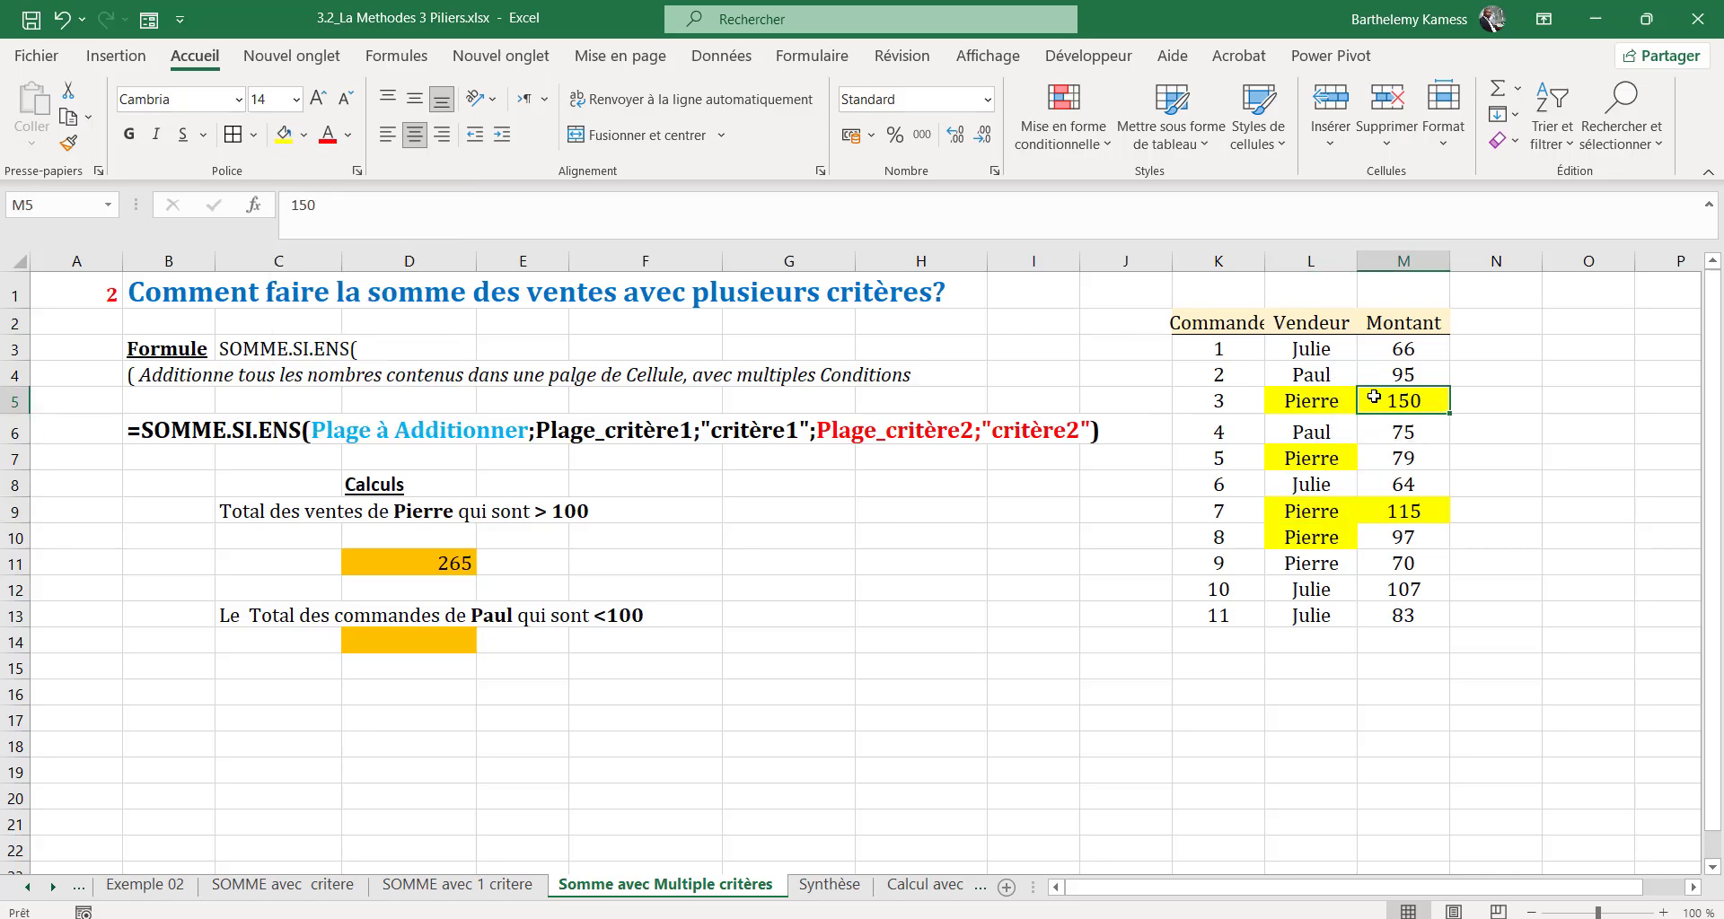
left_click(304, 135)
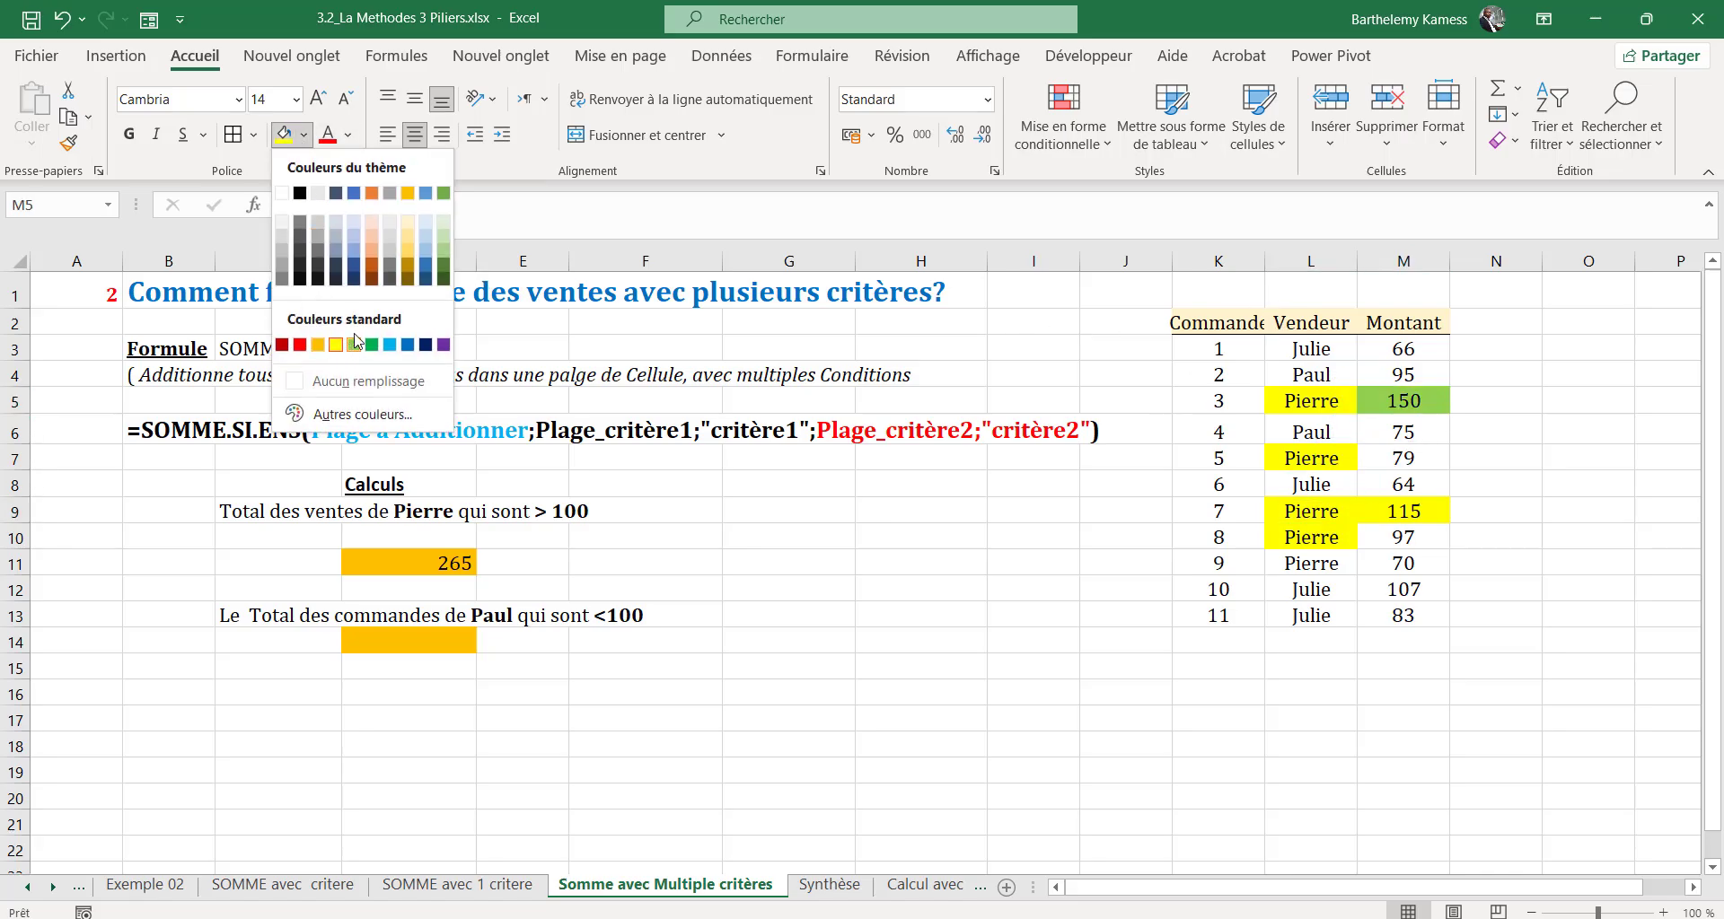
left_click(318, 344)
Step: Check the D11 result against the sum of Montant cells M5 and M9
left_click(1434, 507)
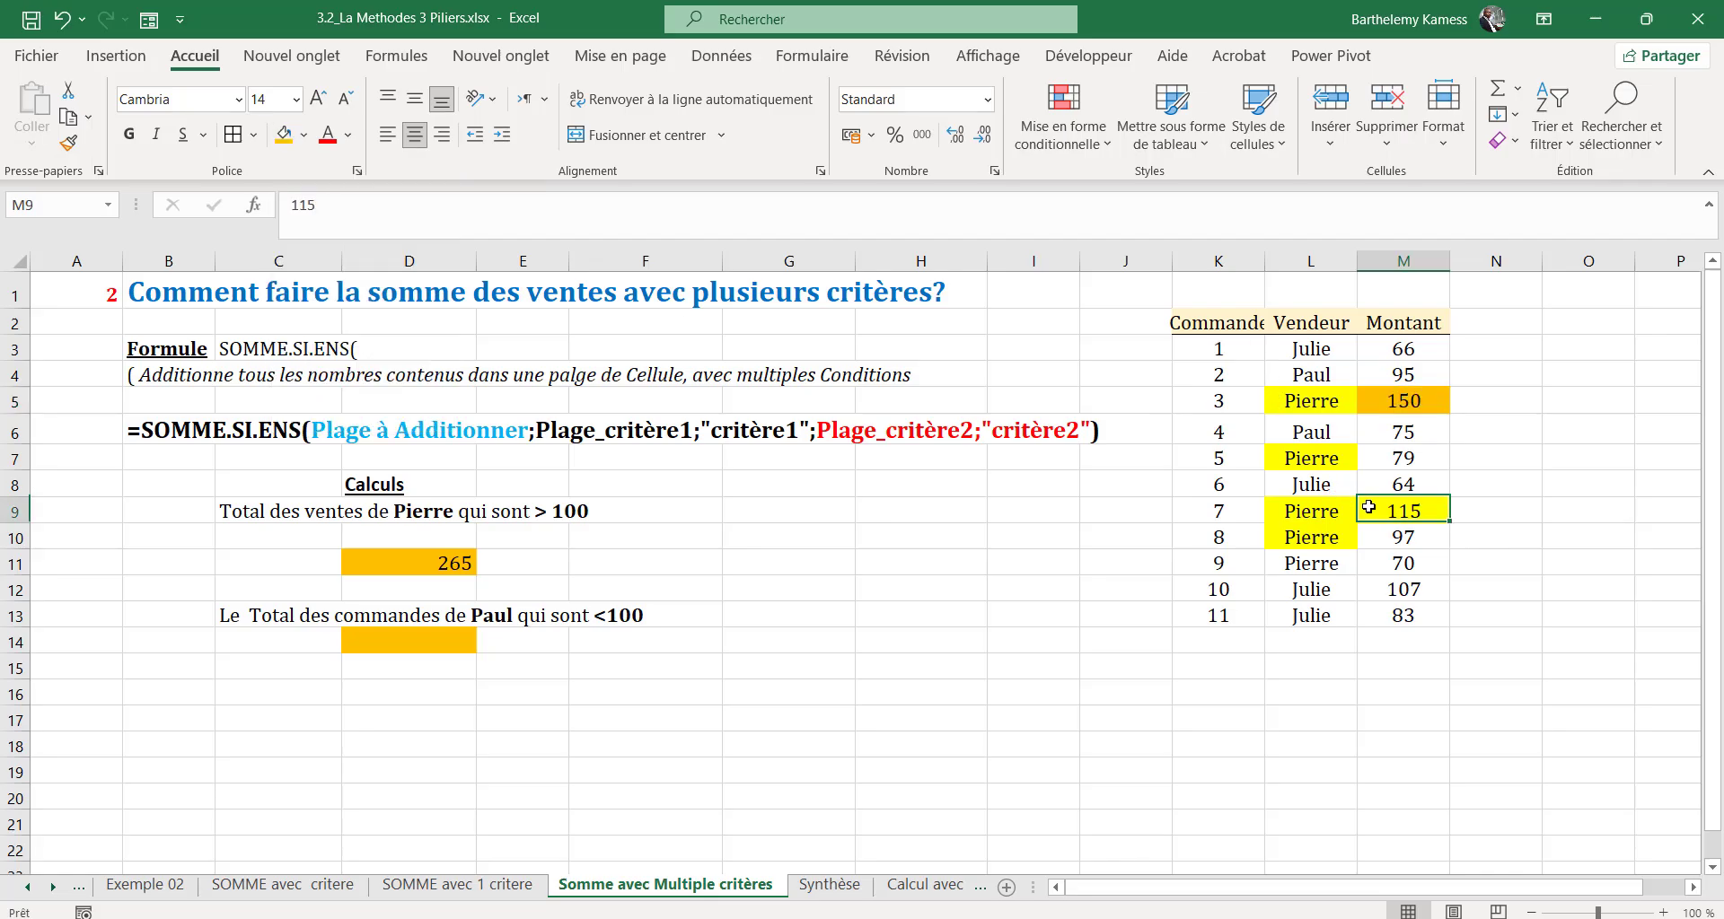
left_click(1432, 399)
left_click(1409, 509, "ctrl")
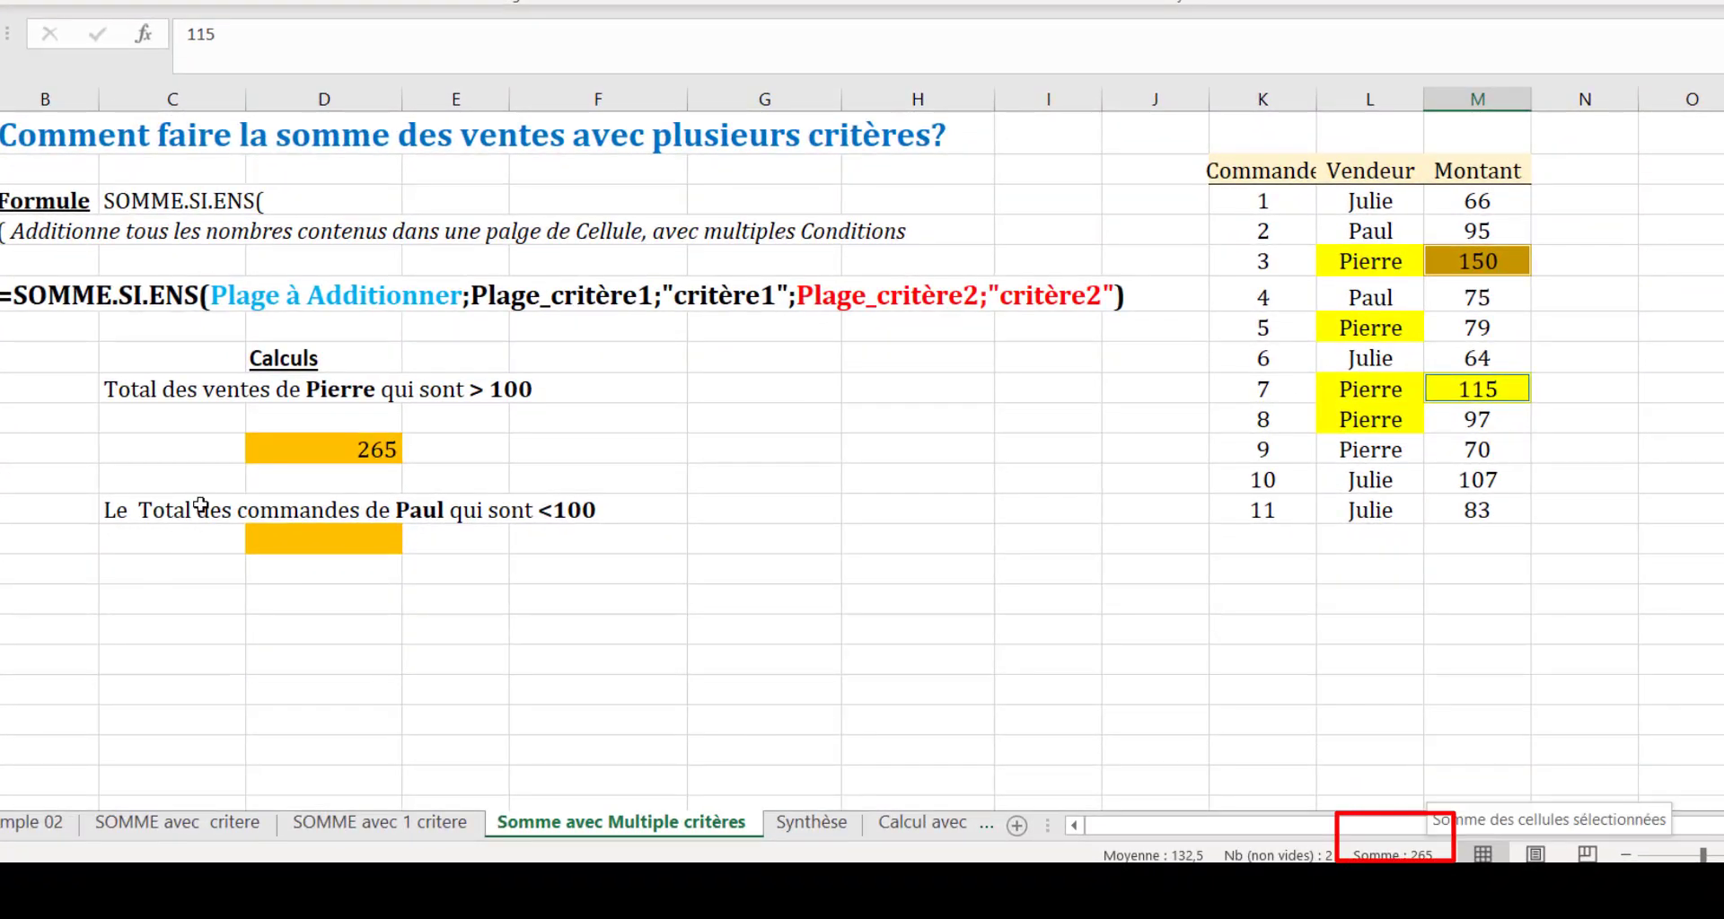
Step: Start a SOMME.SI.ENS formula in D14 with the Montant cells M3:M12 as the sum range
left_click(288, 450)
left_click(351, 535)
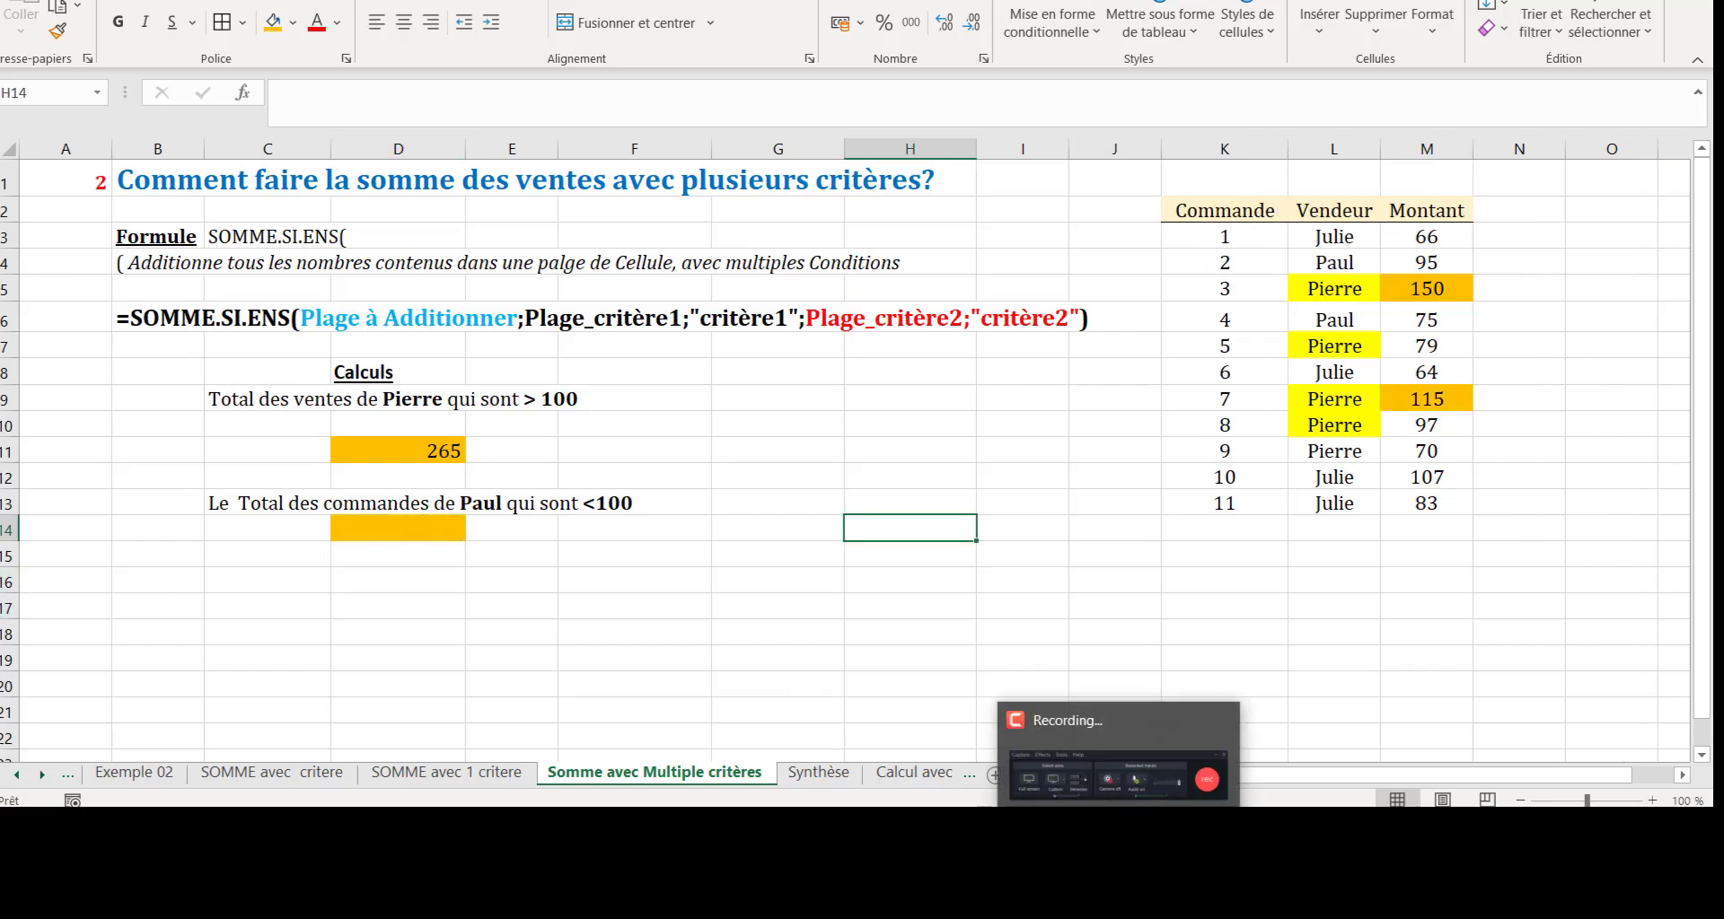
left_click(403, 530)
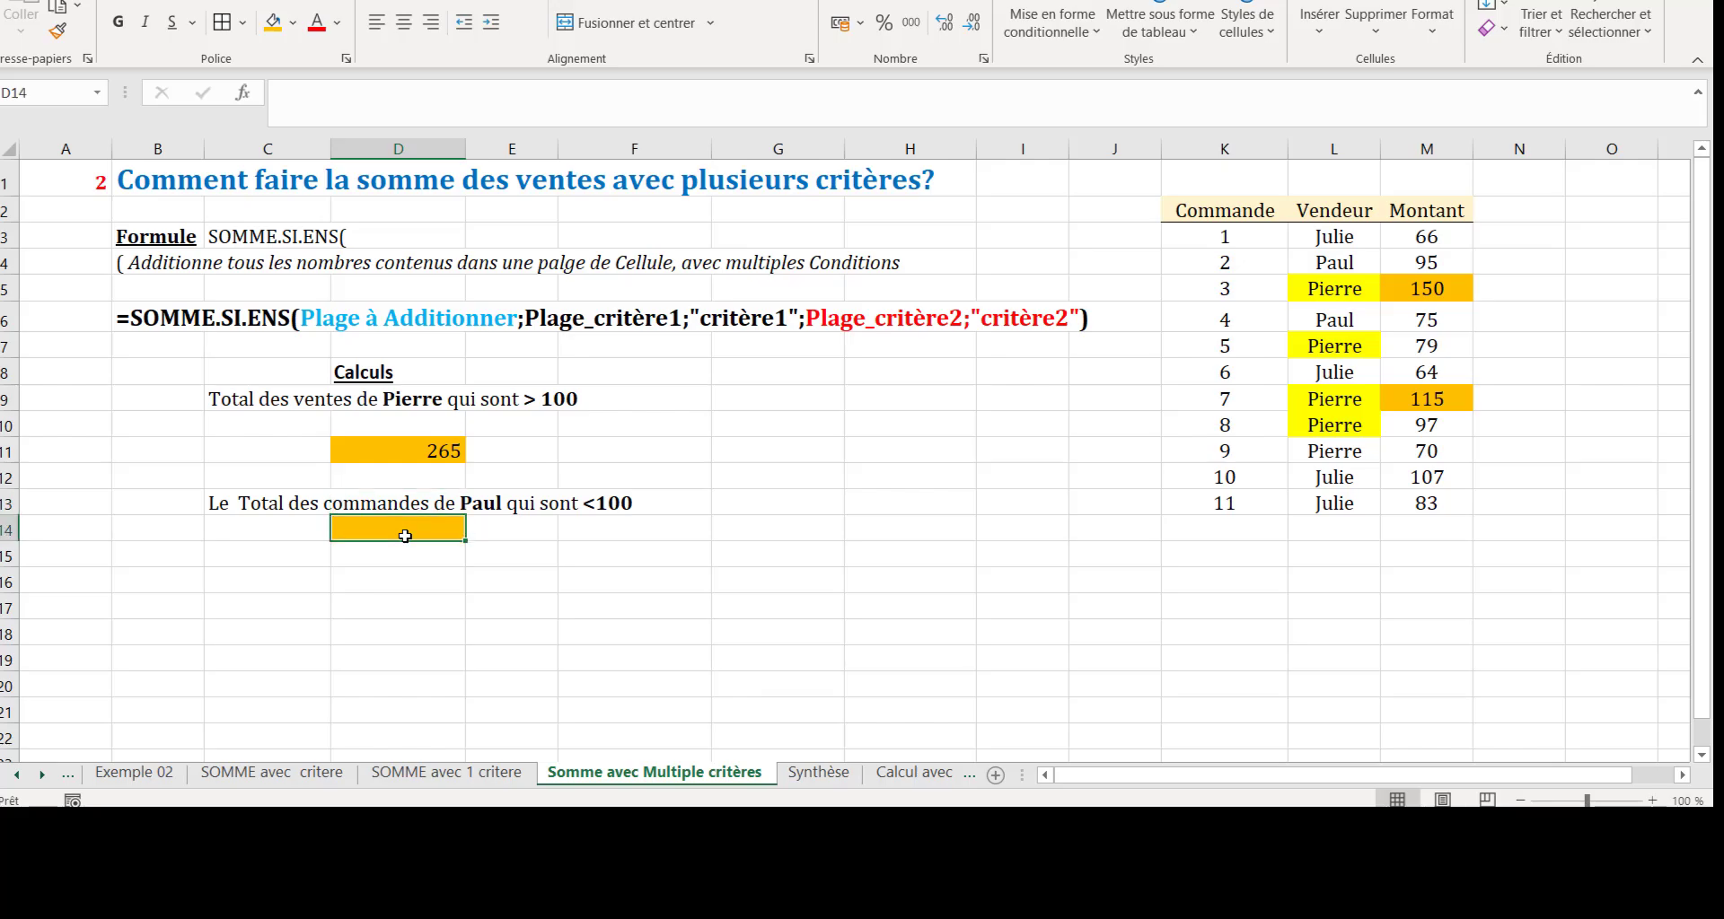
type("=somm")
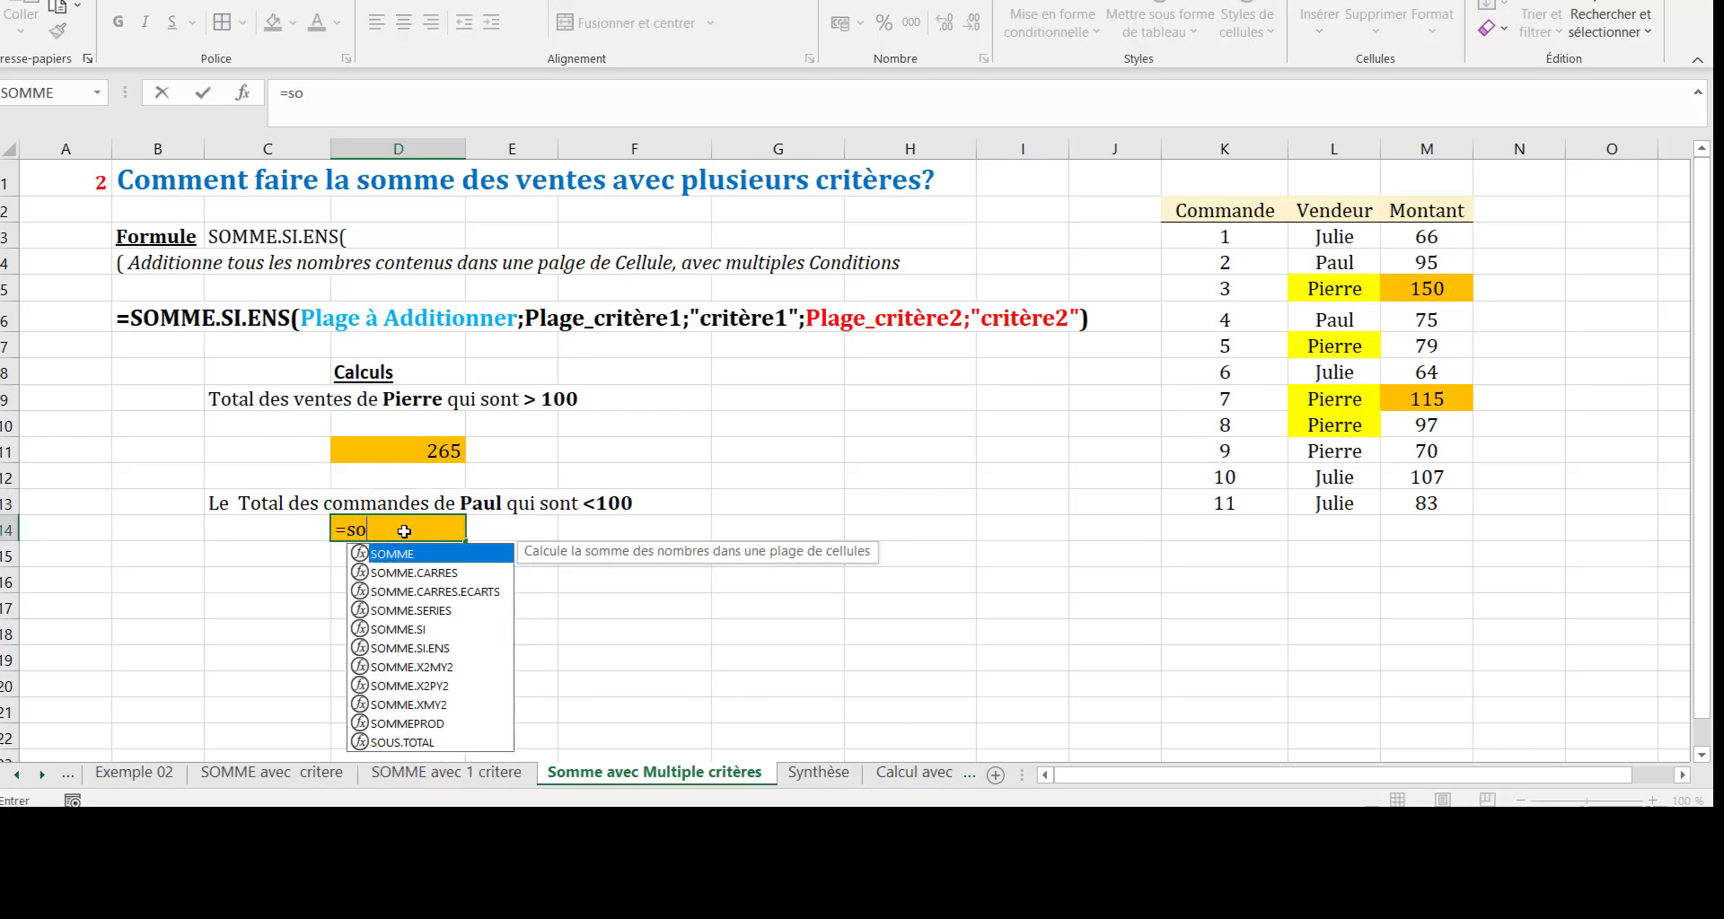
key("Down")
key("Down")
key("Down")
key("Down")
key("Down")
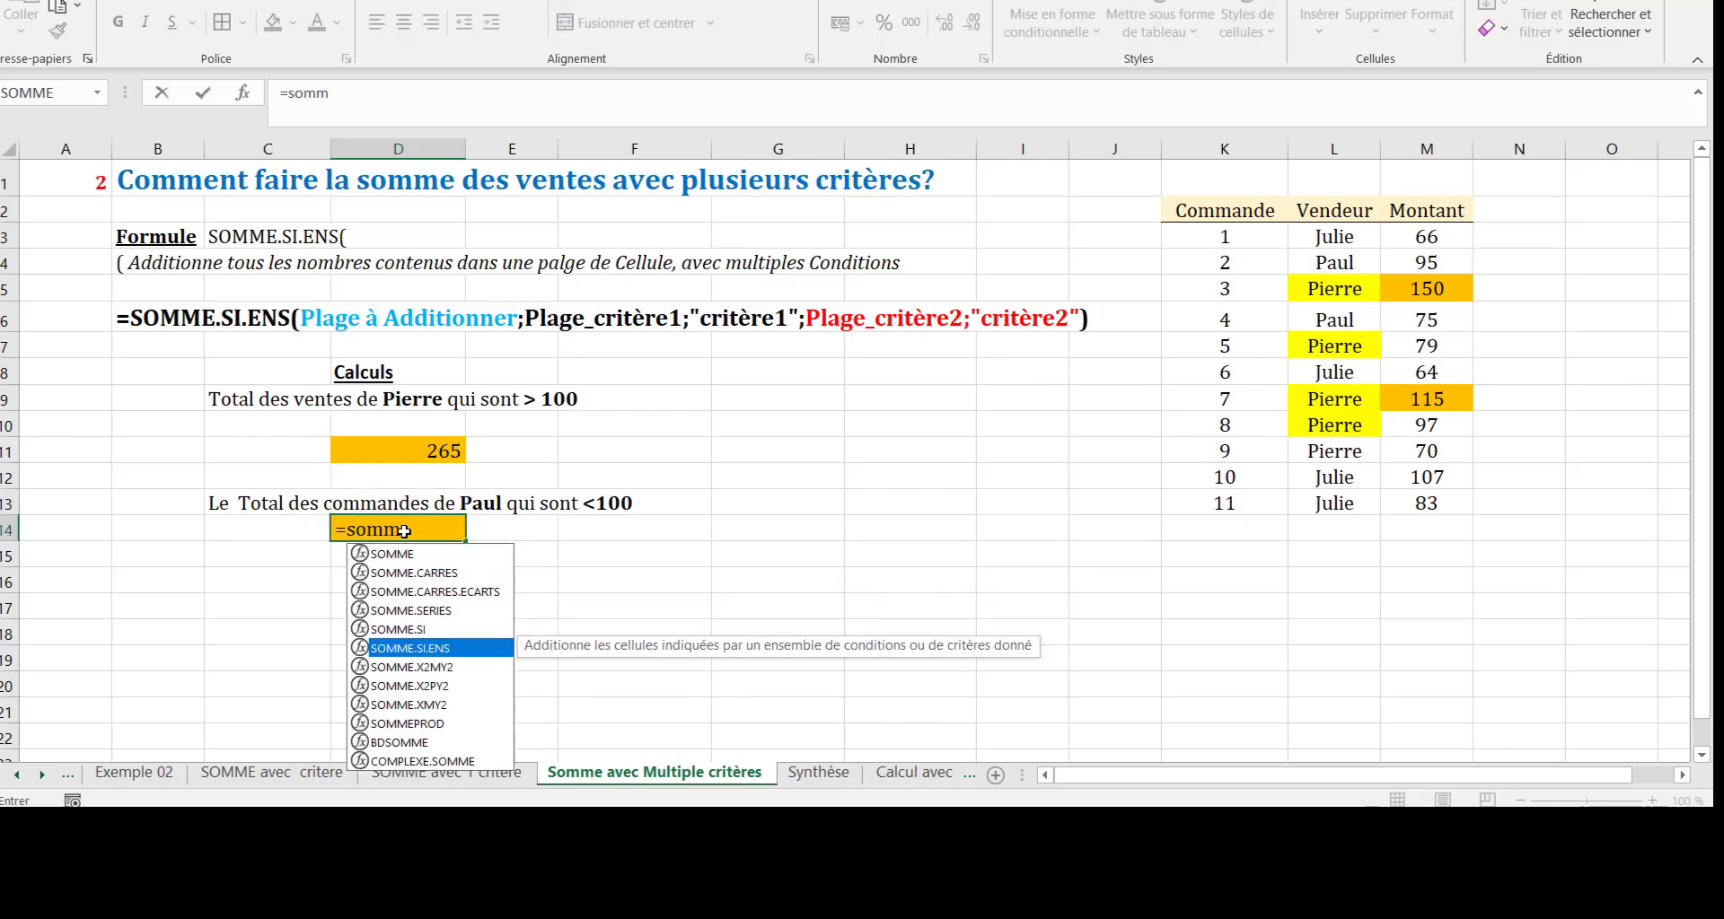
key("Tab")
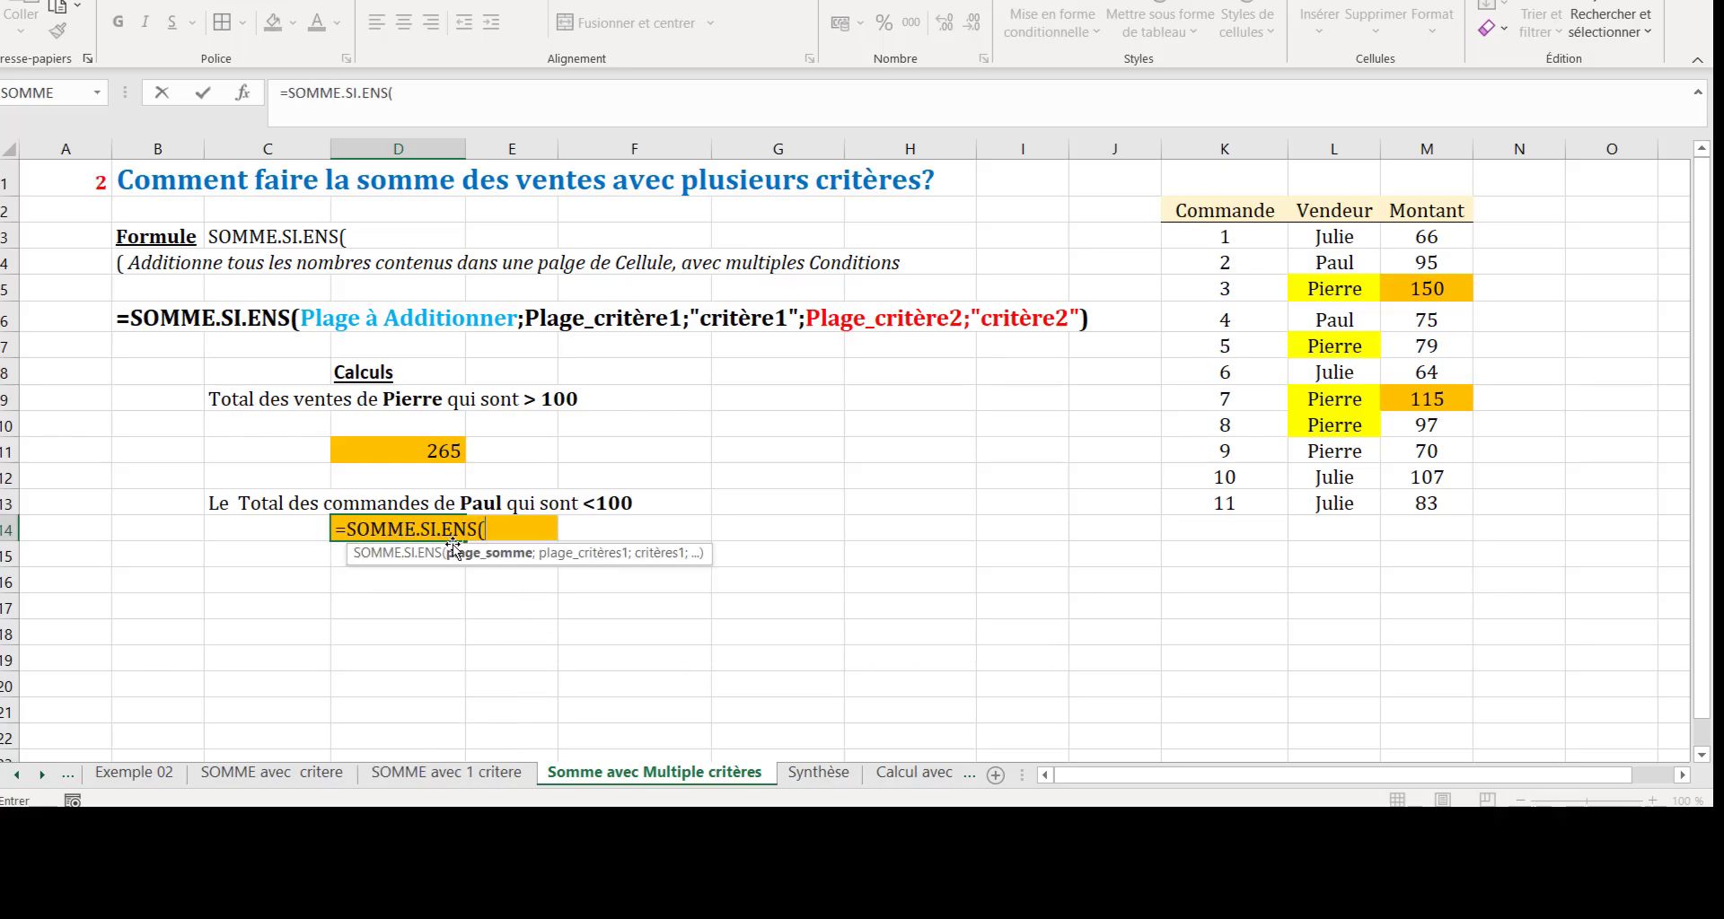
left_click_drag(1436, 239, 1423, 484)
type(";")
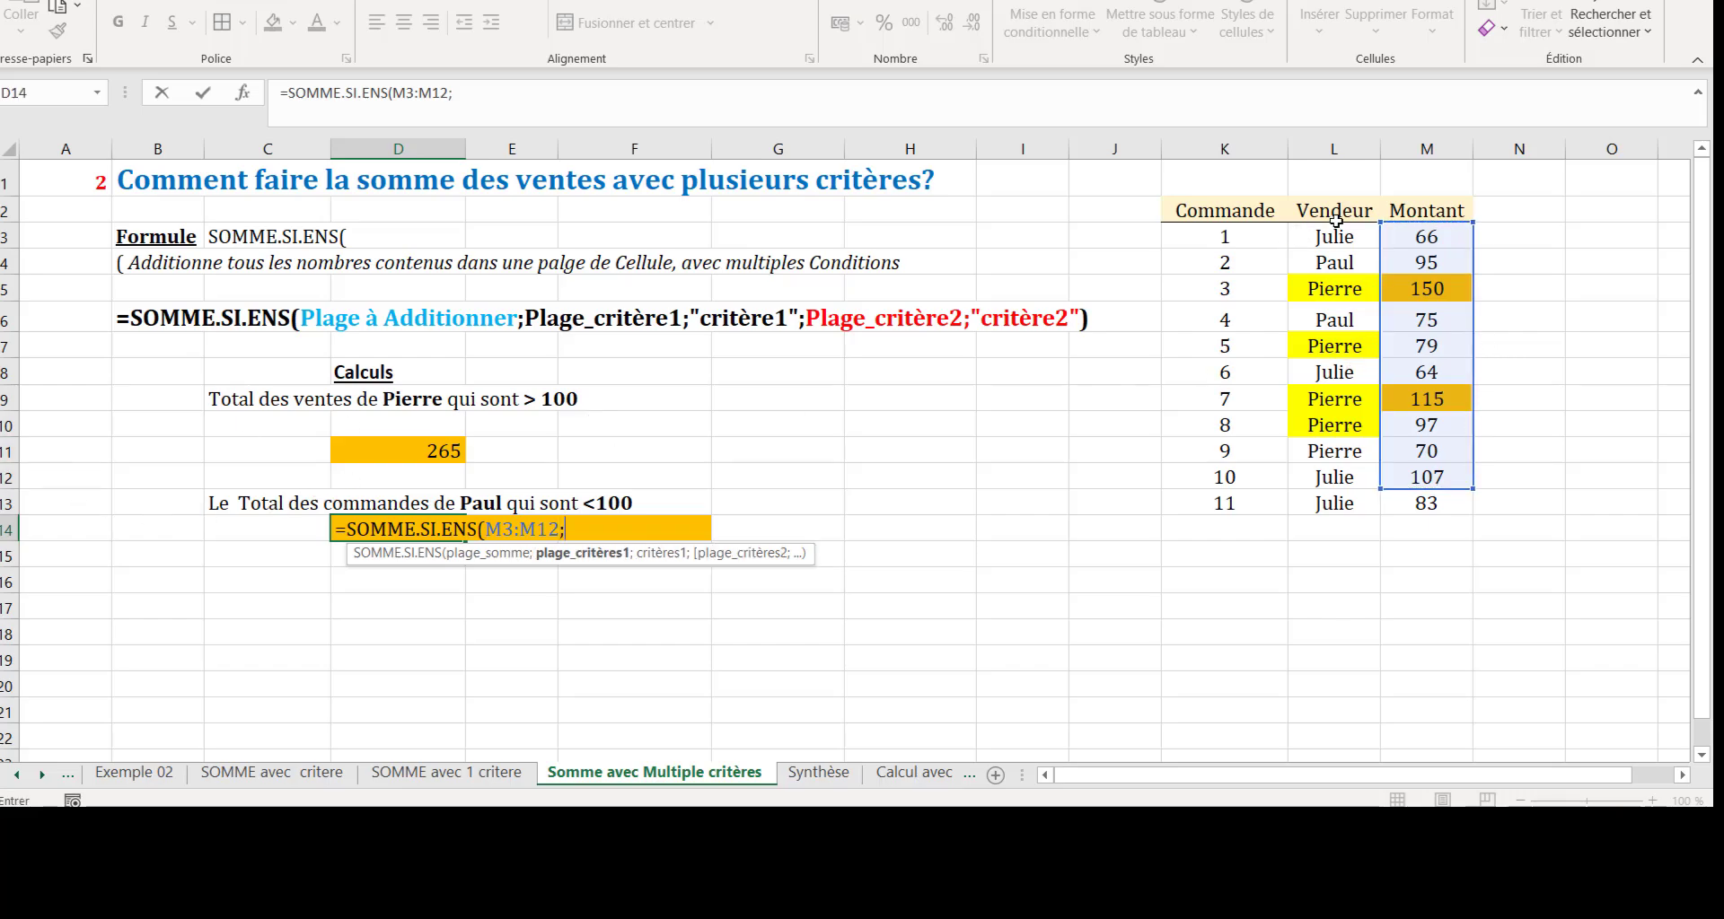
Step: Add the Vendeur range L3:L13 as the first criteria range in the formula, with cell L4 as its criterion
left_click_drag(1325, 238, 1366, 505)
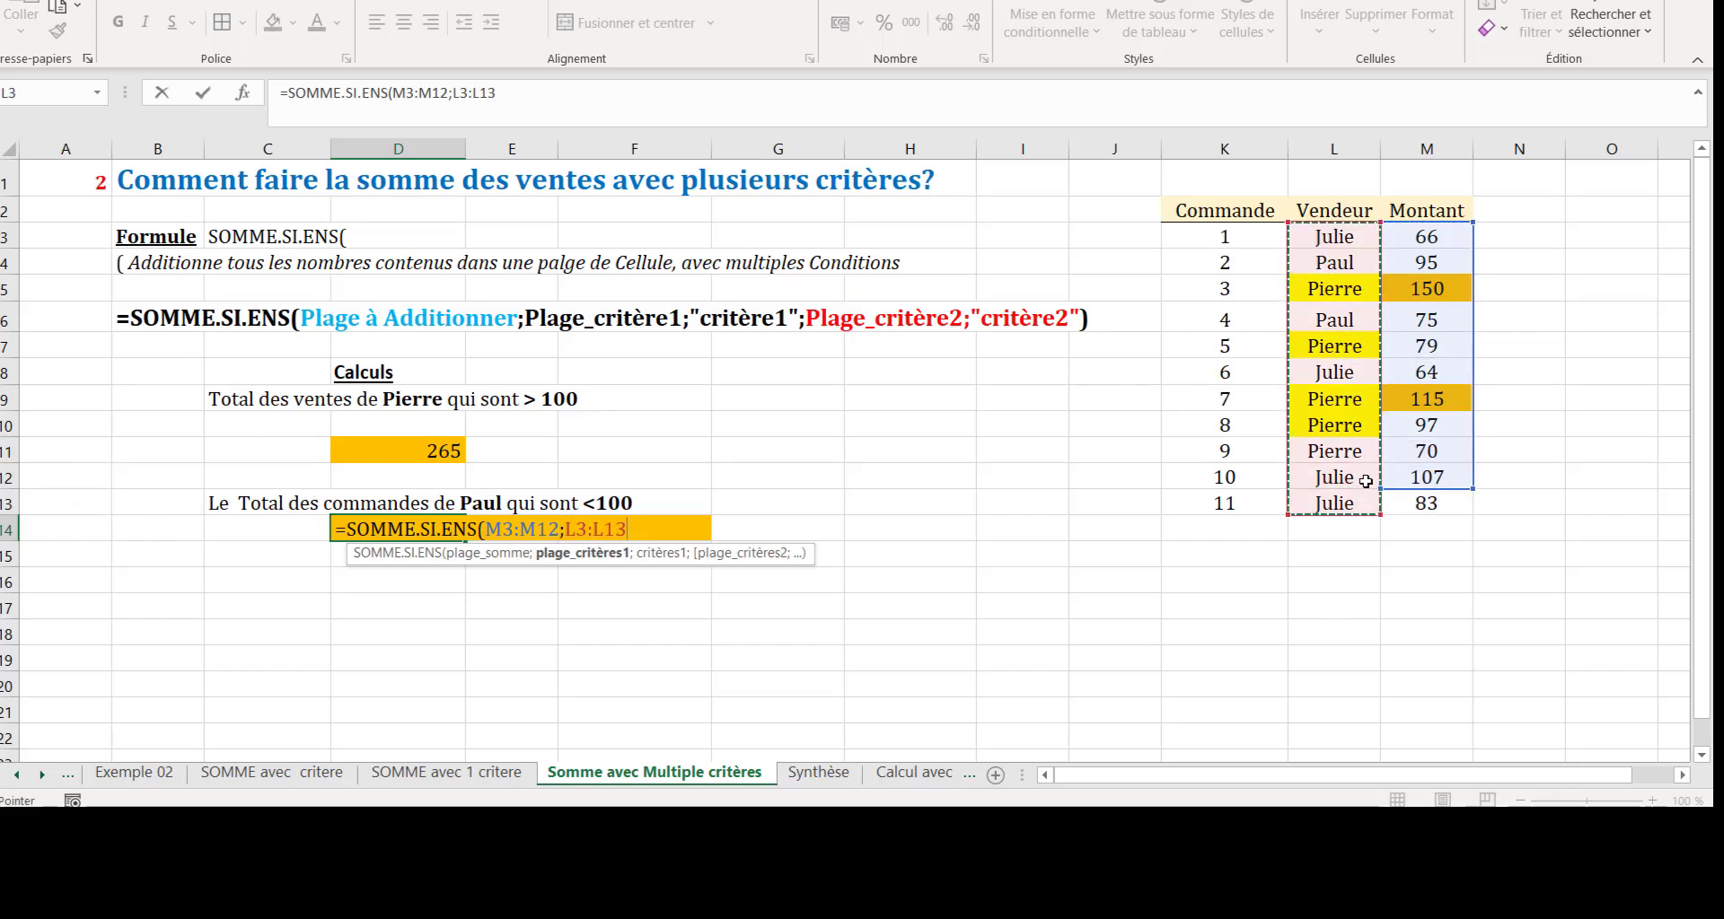
type(";")
left_click(1325, 346)
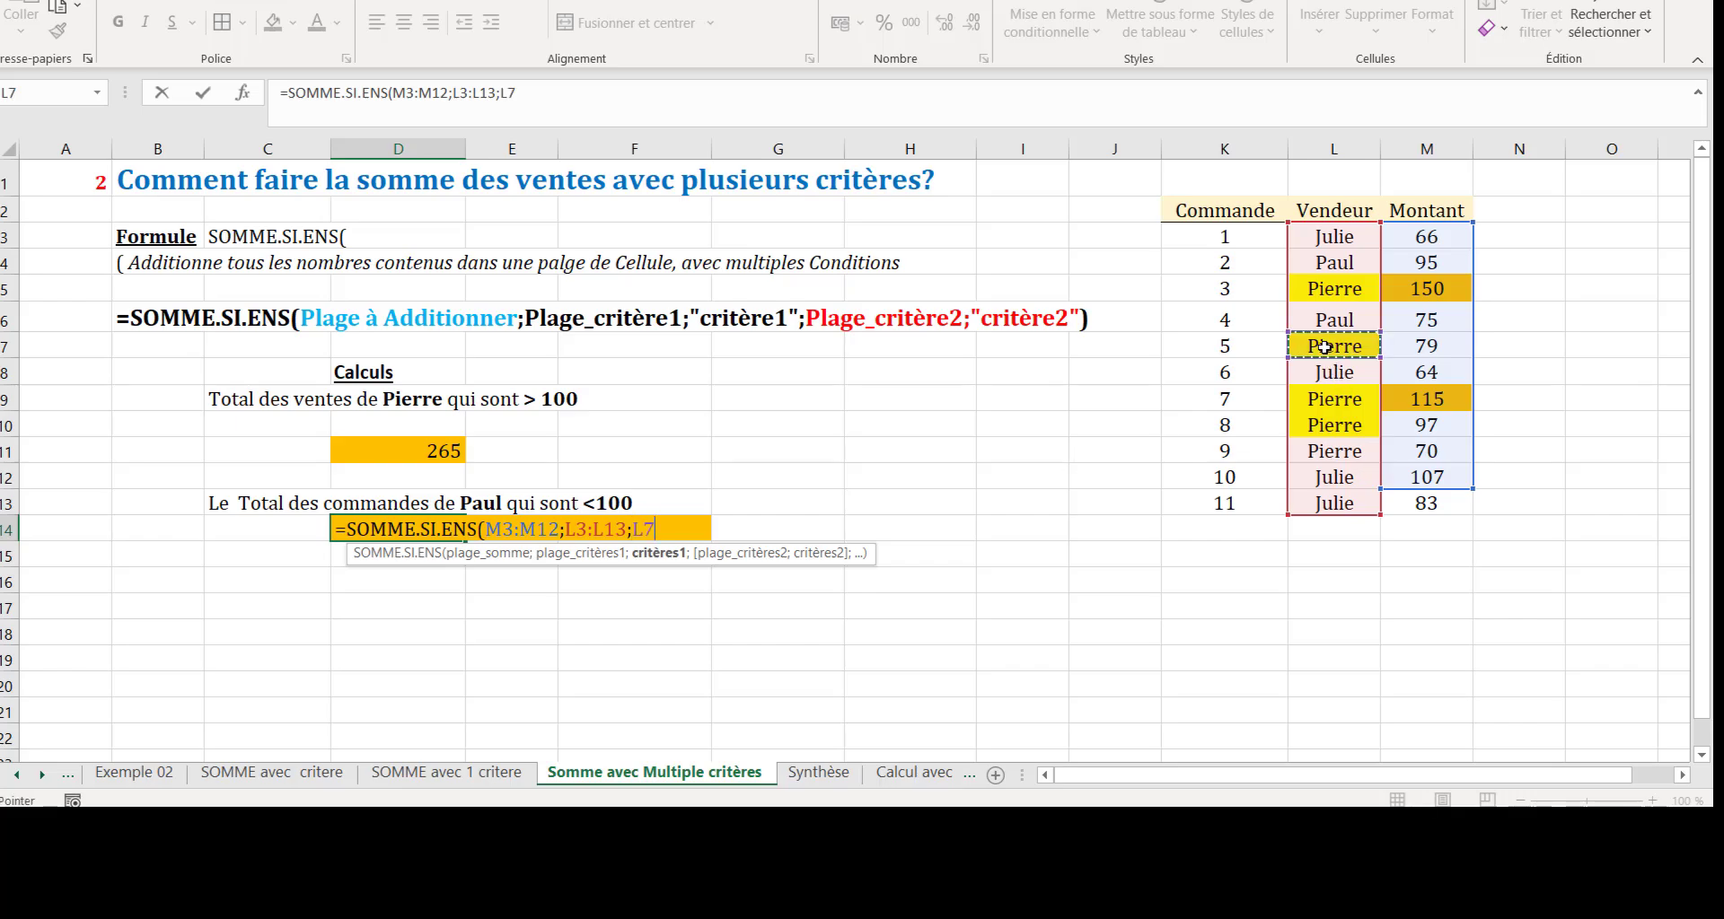
left_click(1327, 264)
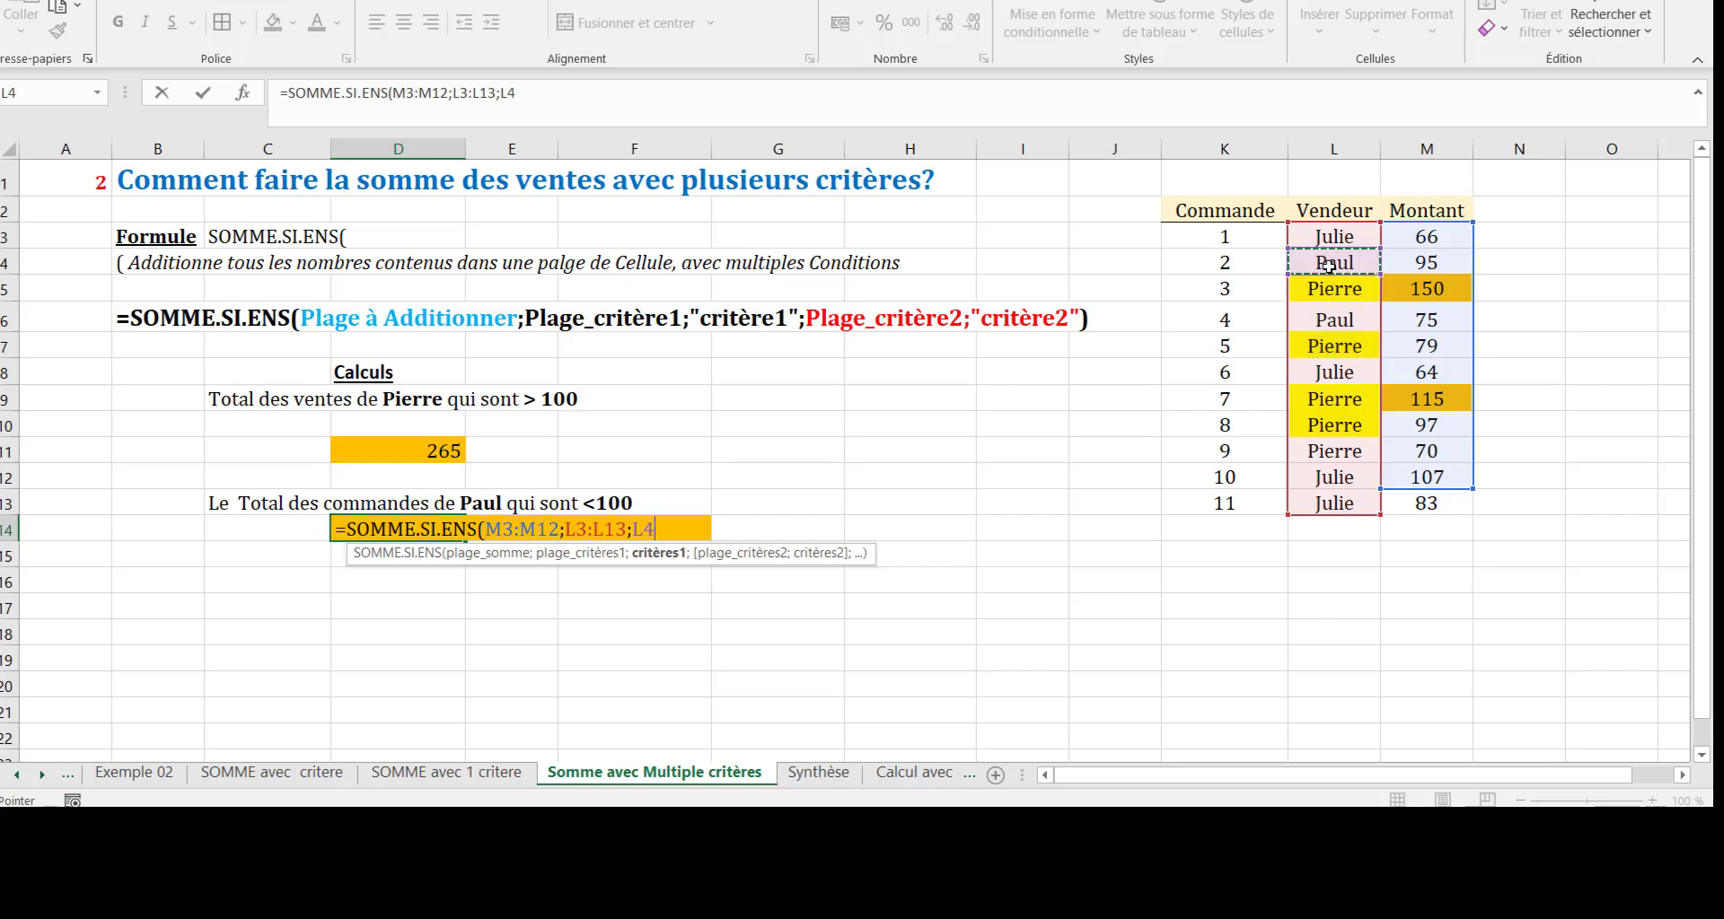
type(";")
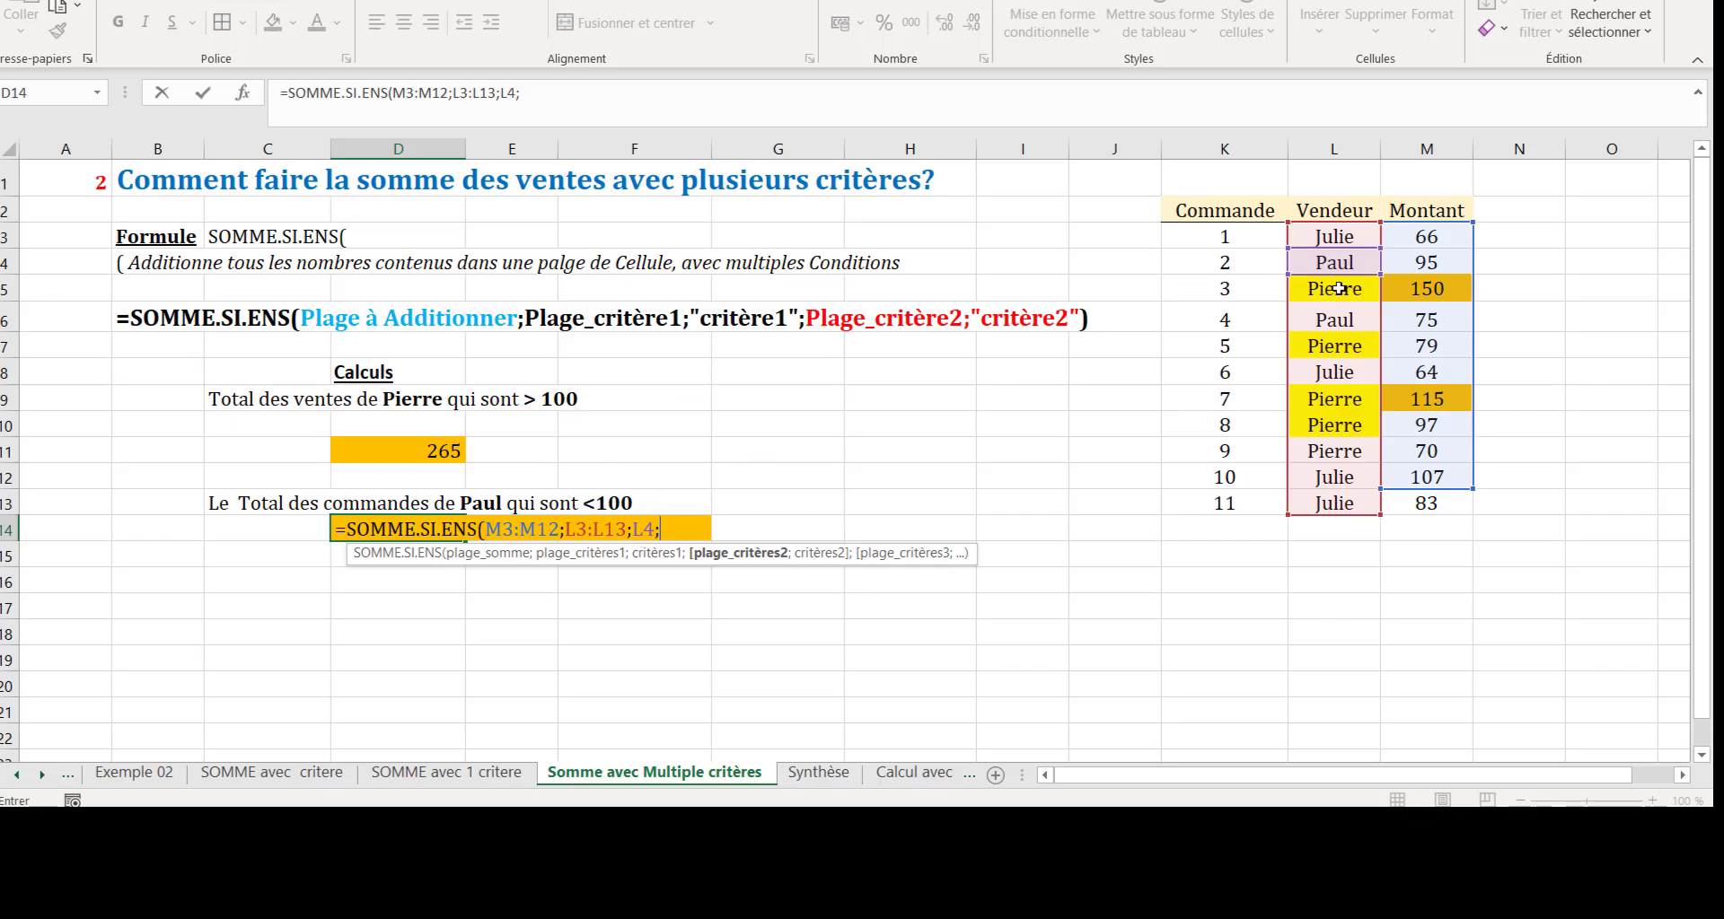
Step: Extend the formula's sum range to M3:M13, add M3:M11 as the second criteria range, and try to validate it
left_click_drag(1421, 237, 1473, 511)
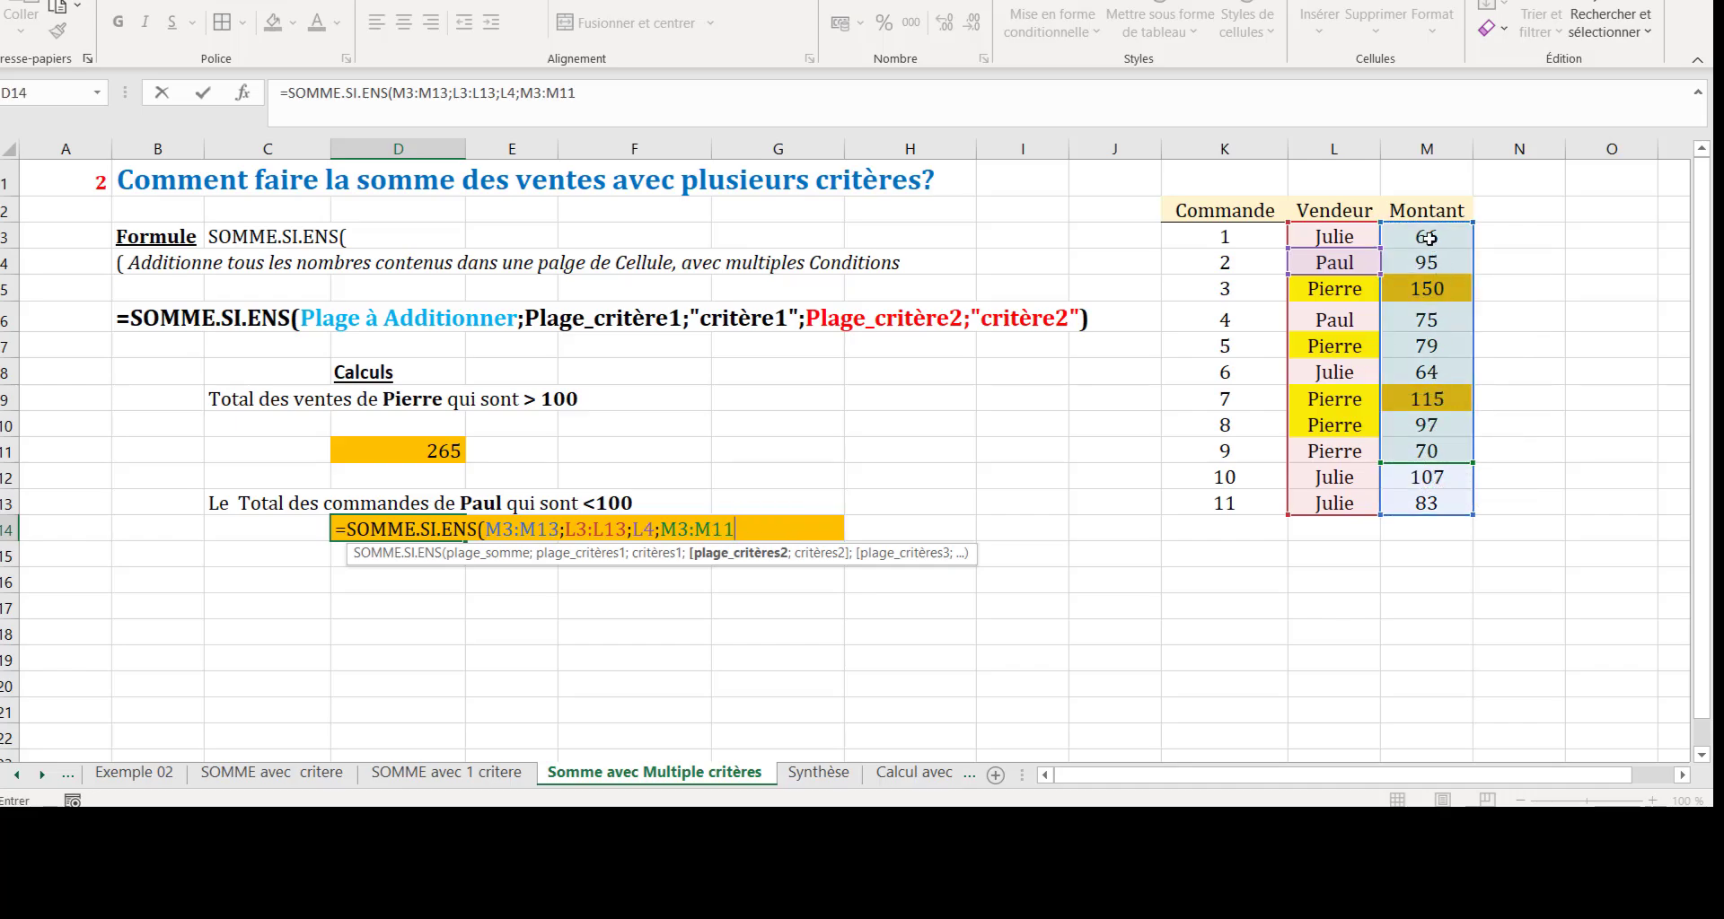
key("Return")
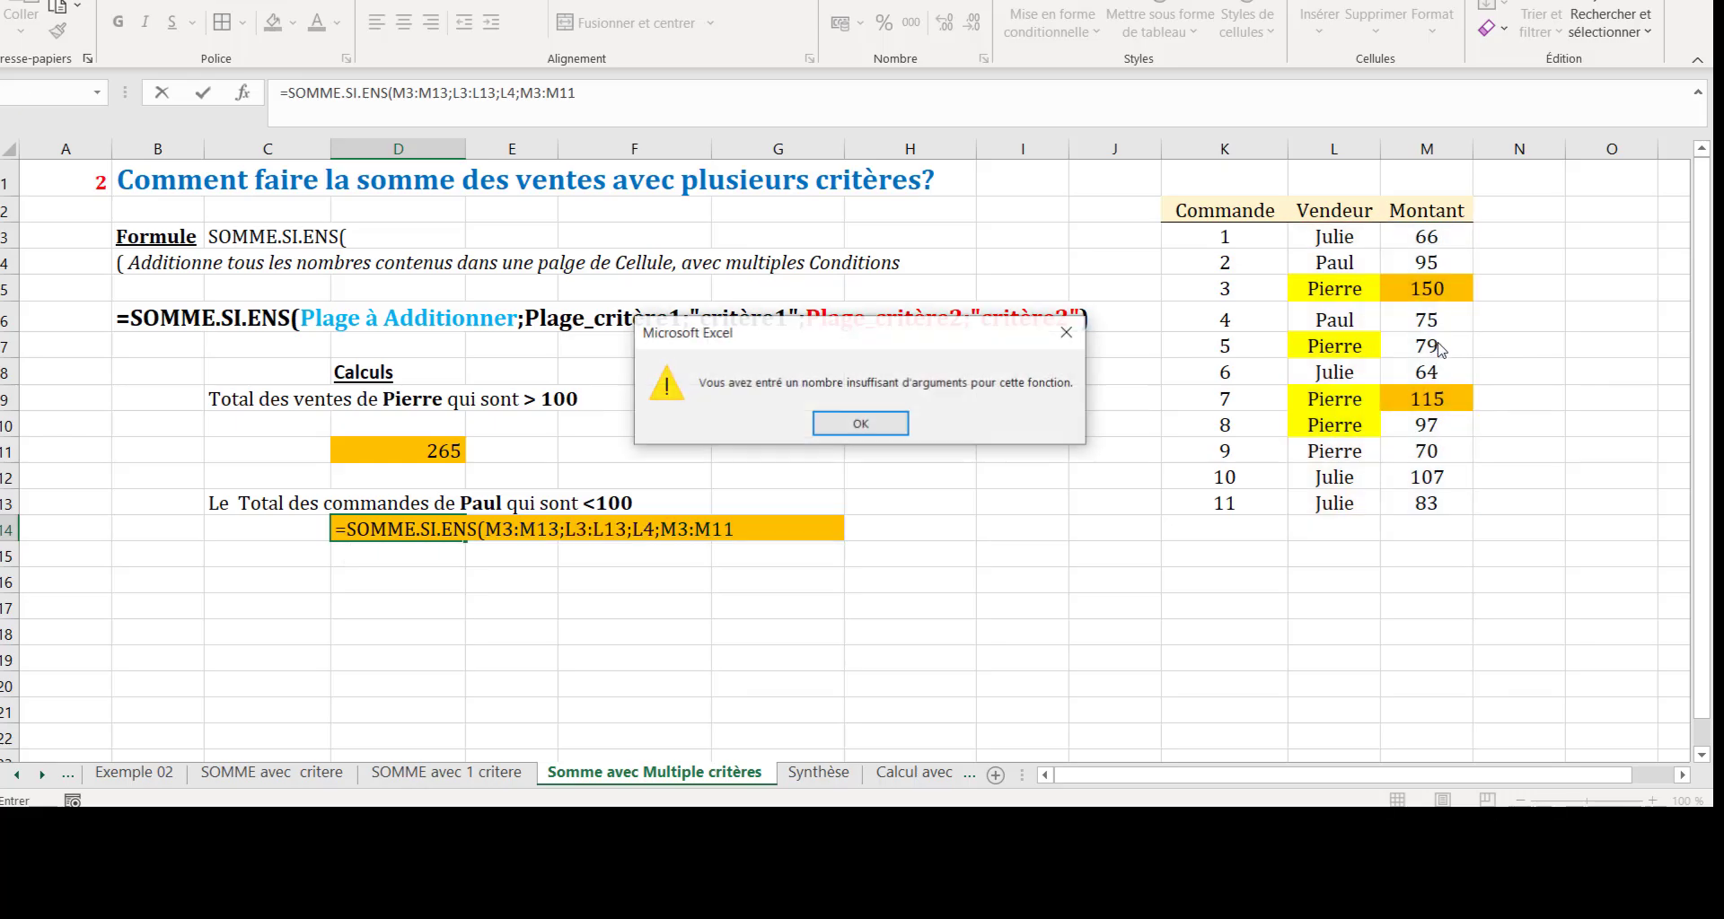
left_click(862, 426)
Step: Correct the second criteria range to M3:M13, add the criterion "<100", and complete the D14 formula
left_click_drag(666, 528, 792, 513)
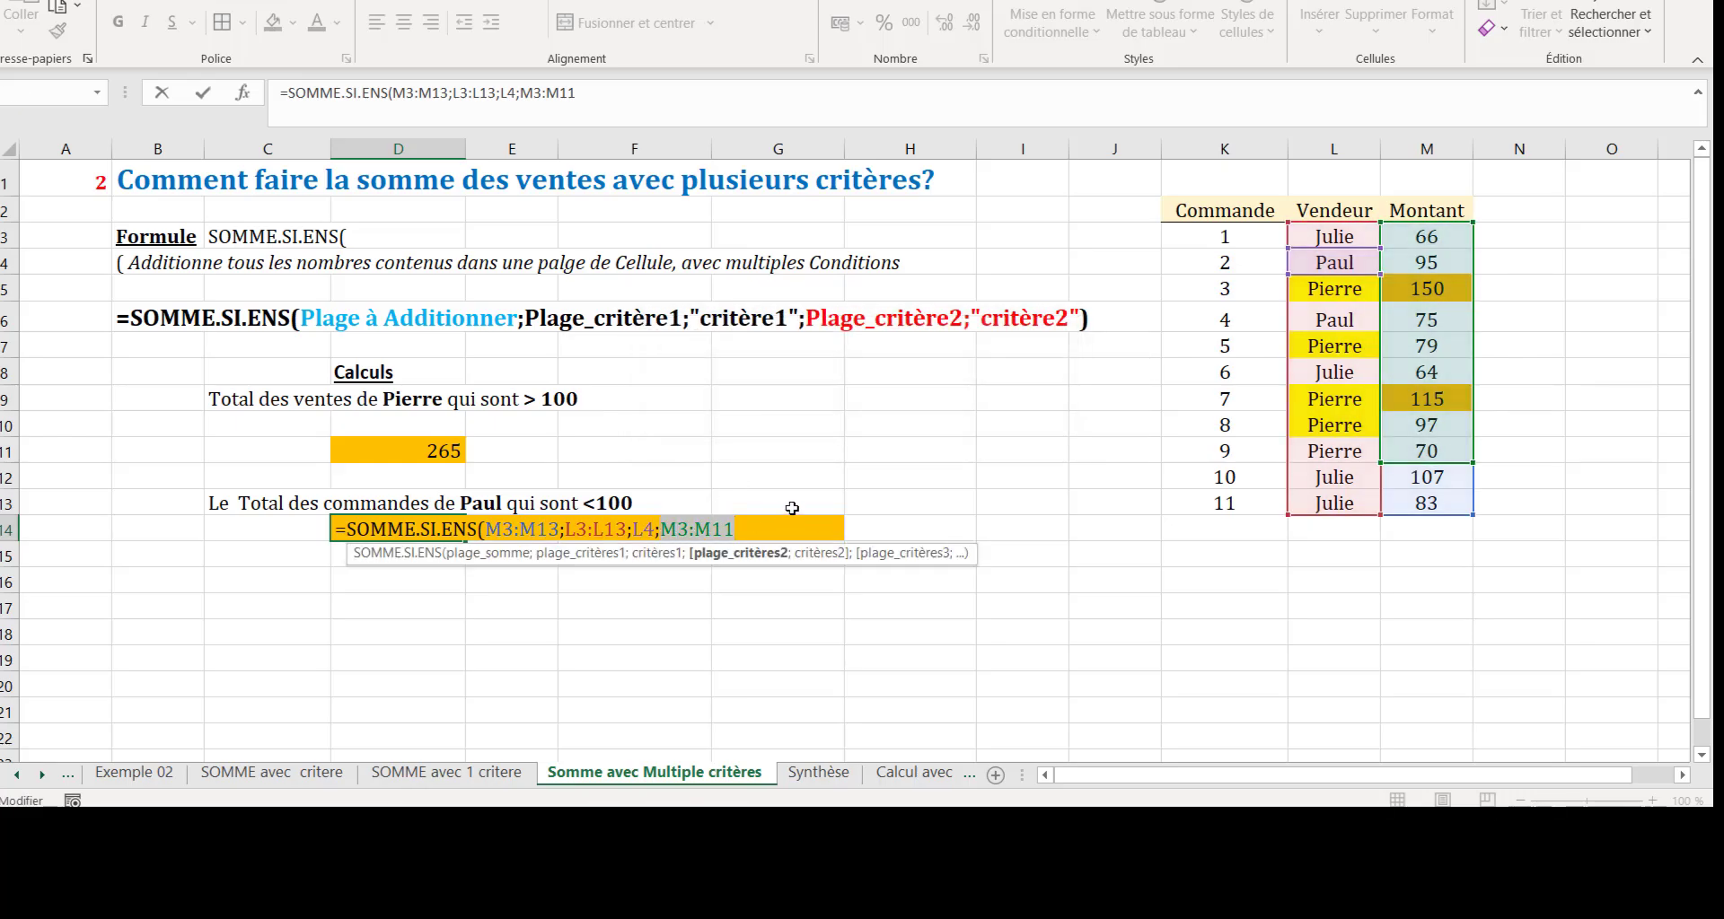
left_click_drag(1440, 238, 1441, 485)
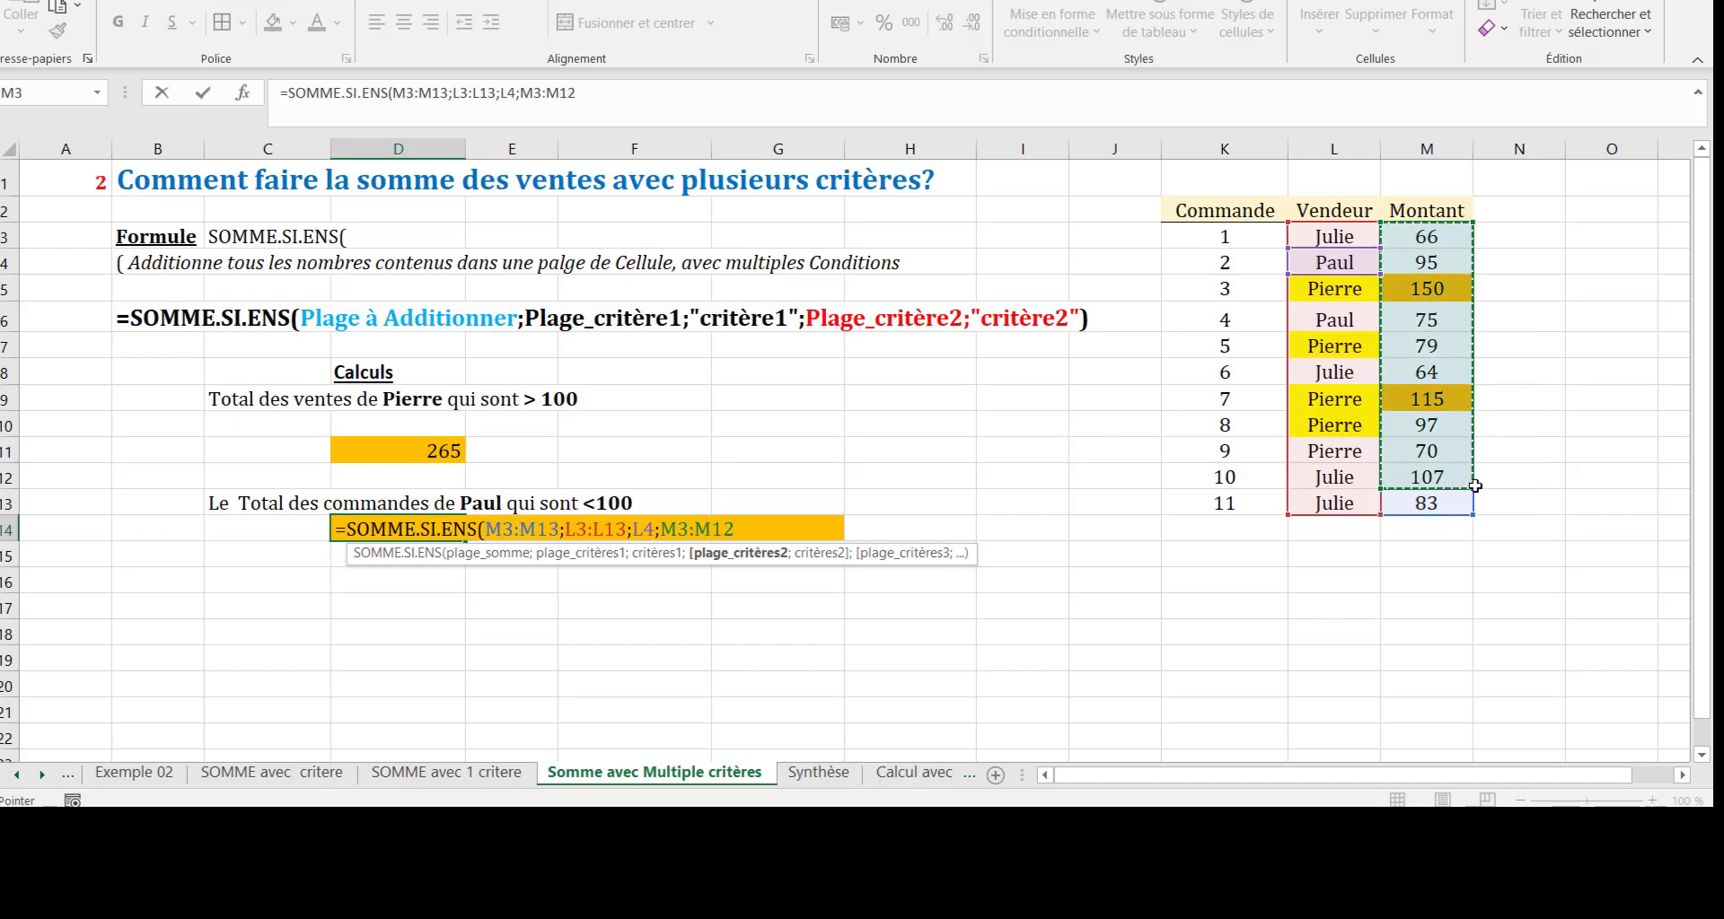
key("BackSpace")
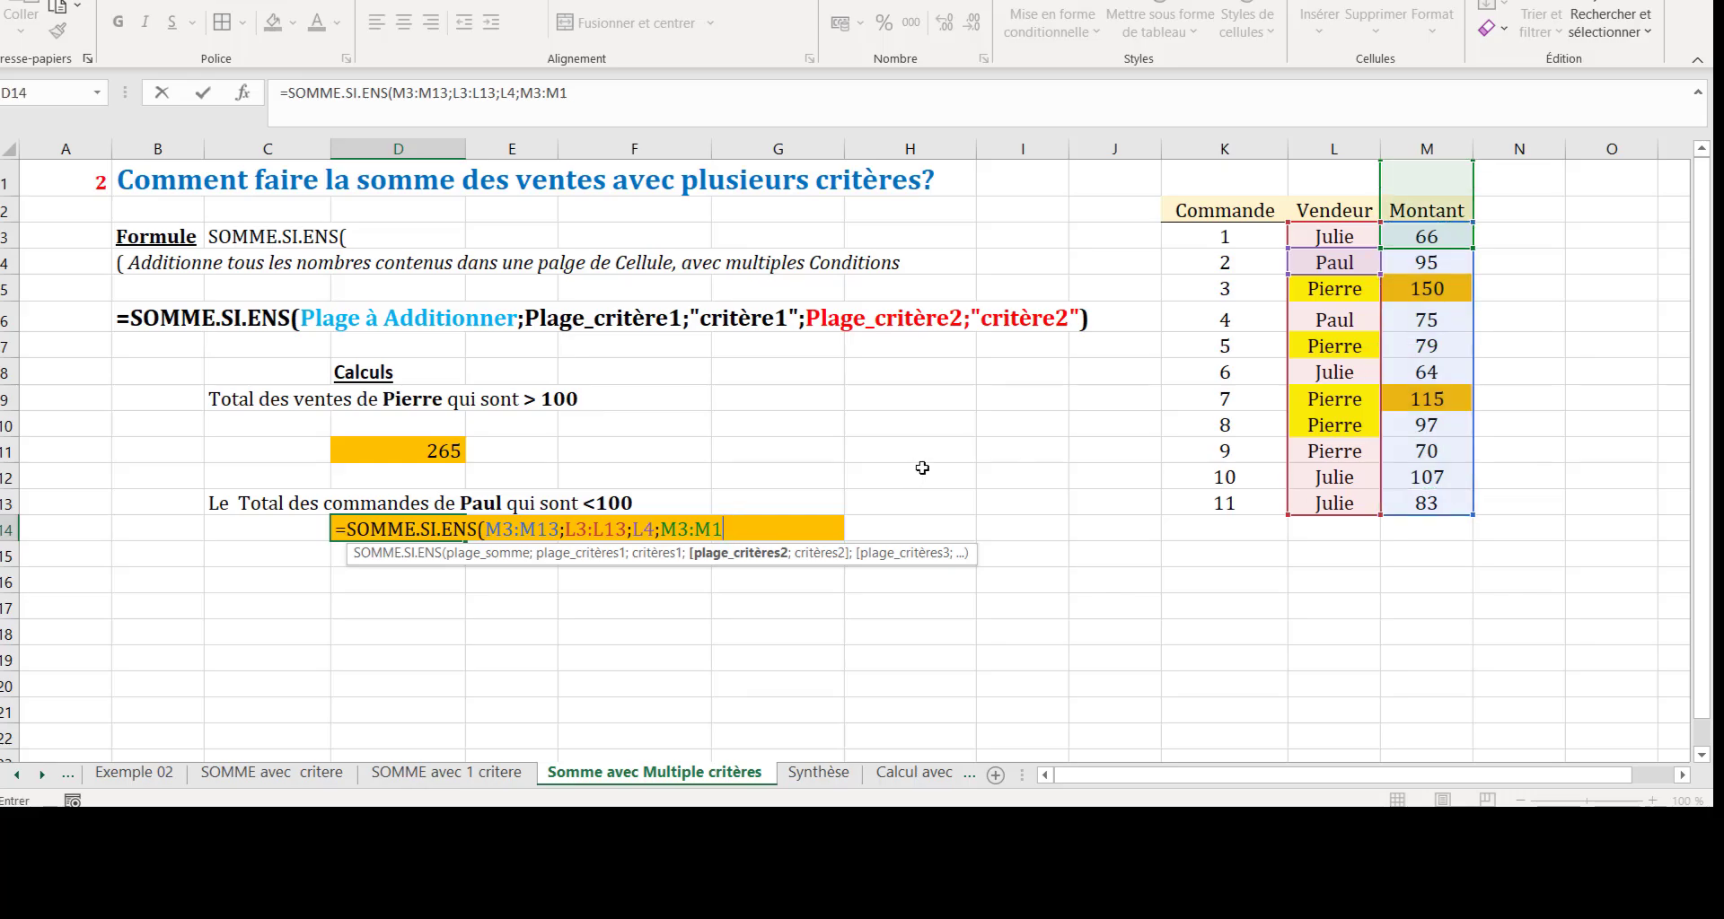
type("3;")
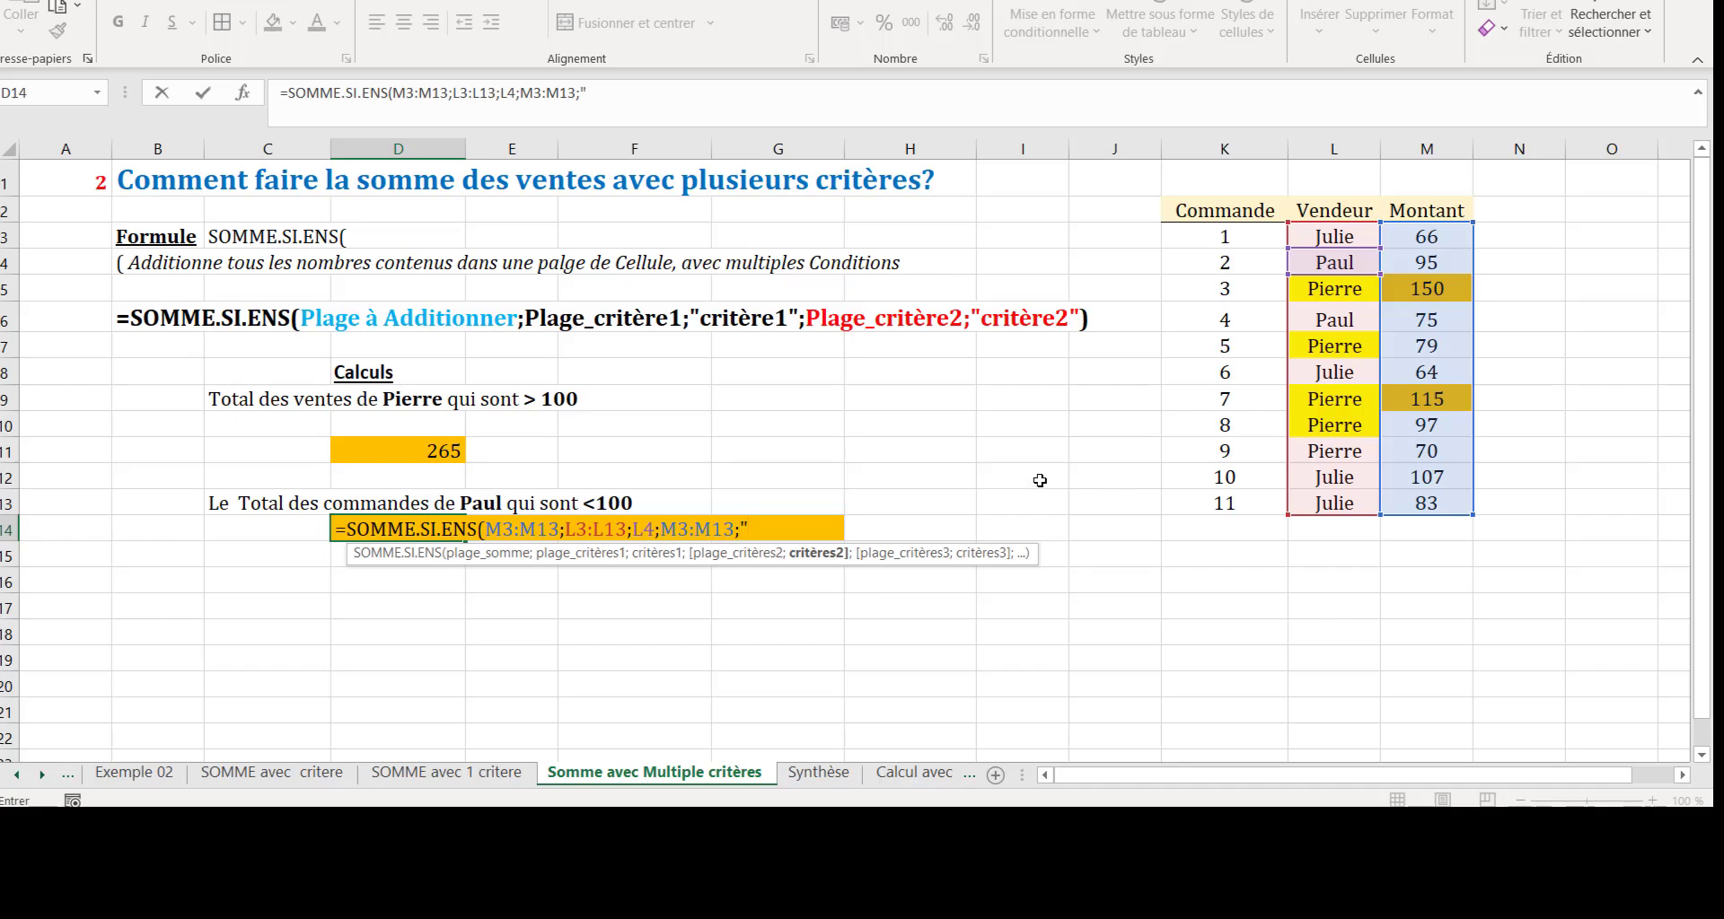
type("\"<100\")")
key("Return")
left_click(403, 523)
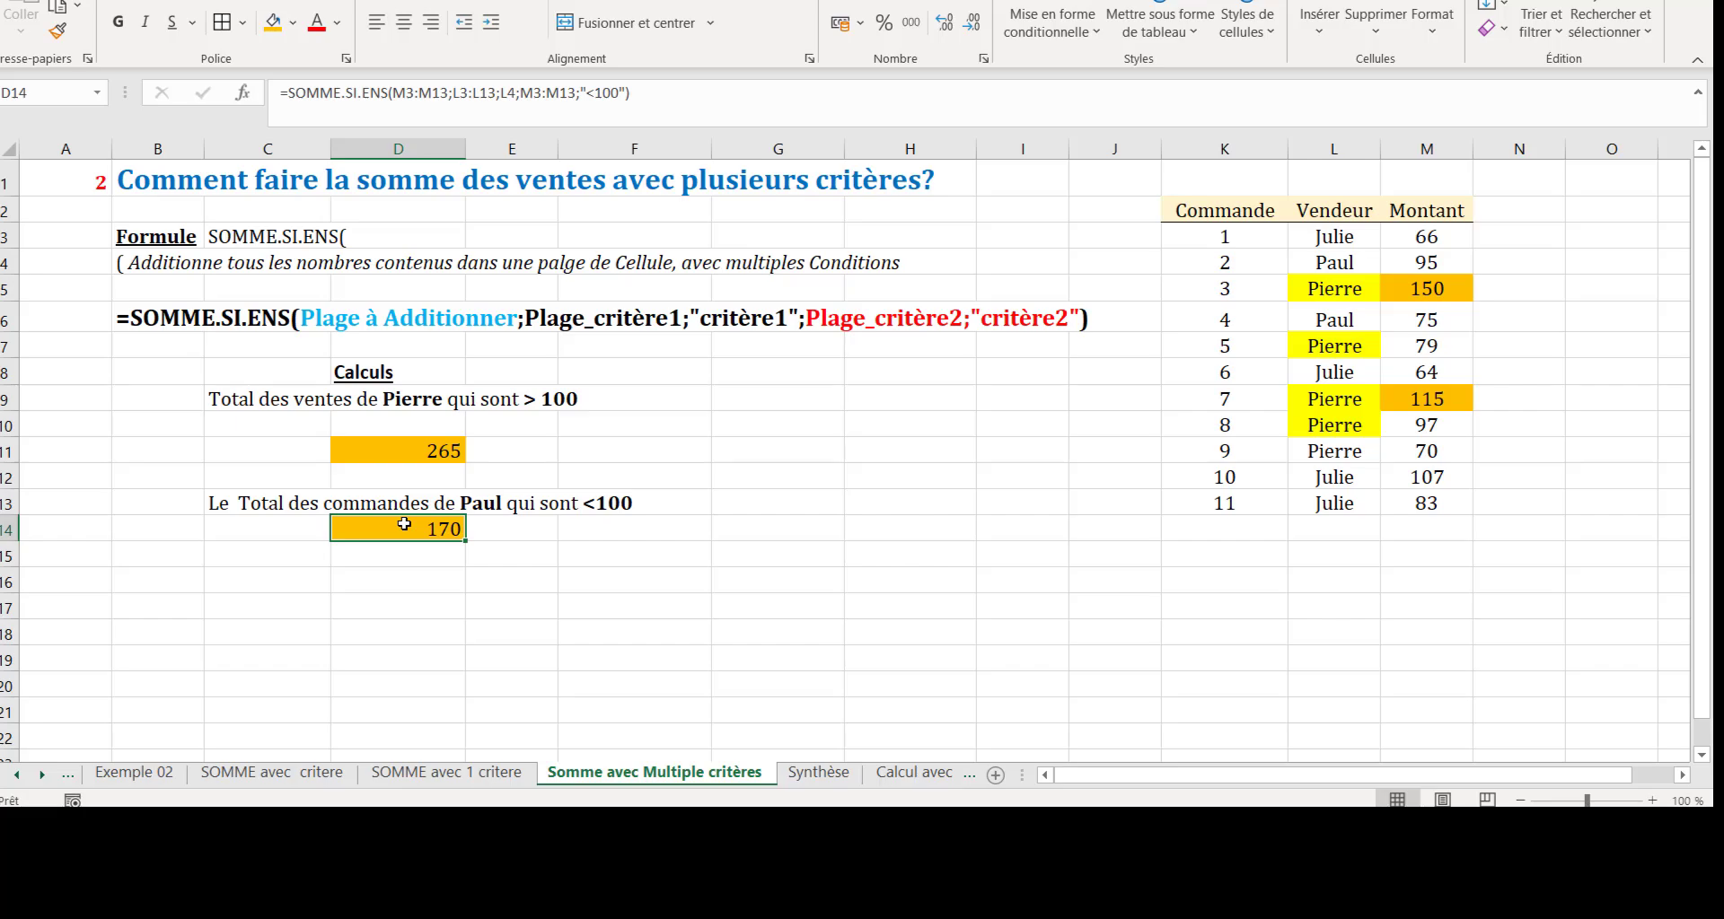
Step: Fill L4:M4 light green and copy that formatting to L6:M6
left_click(1411, 237)
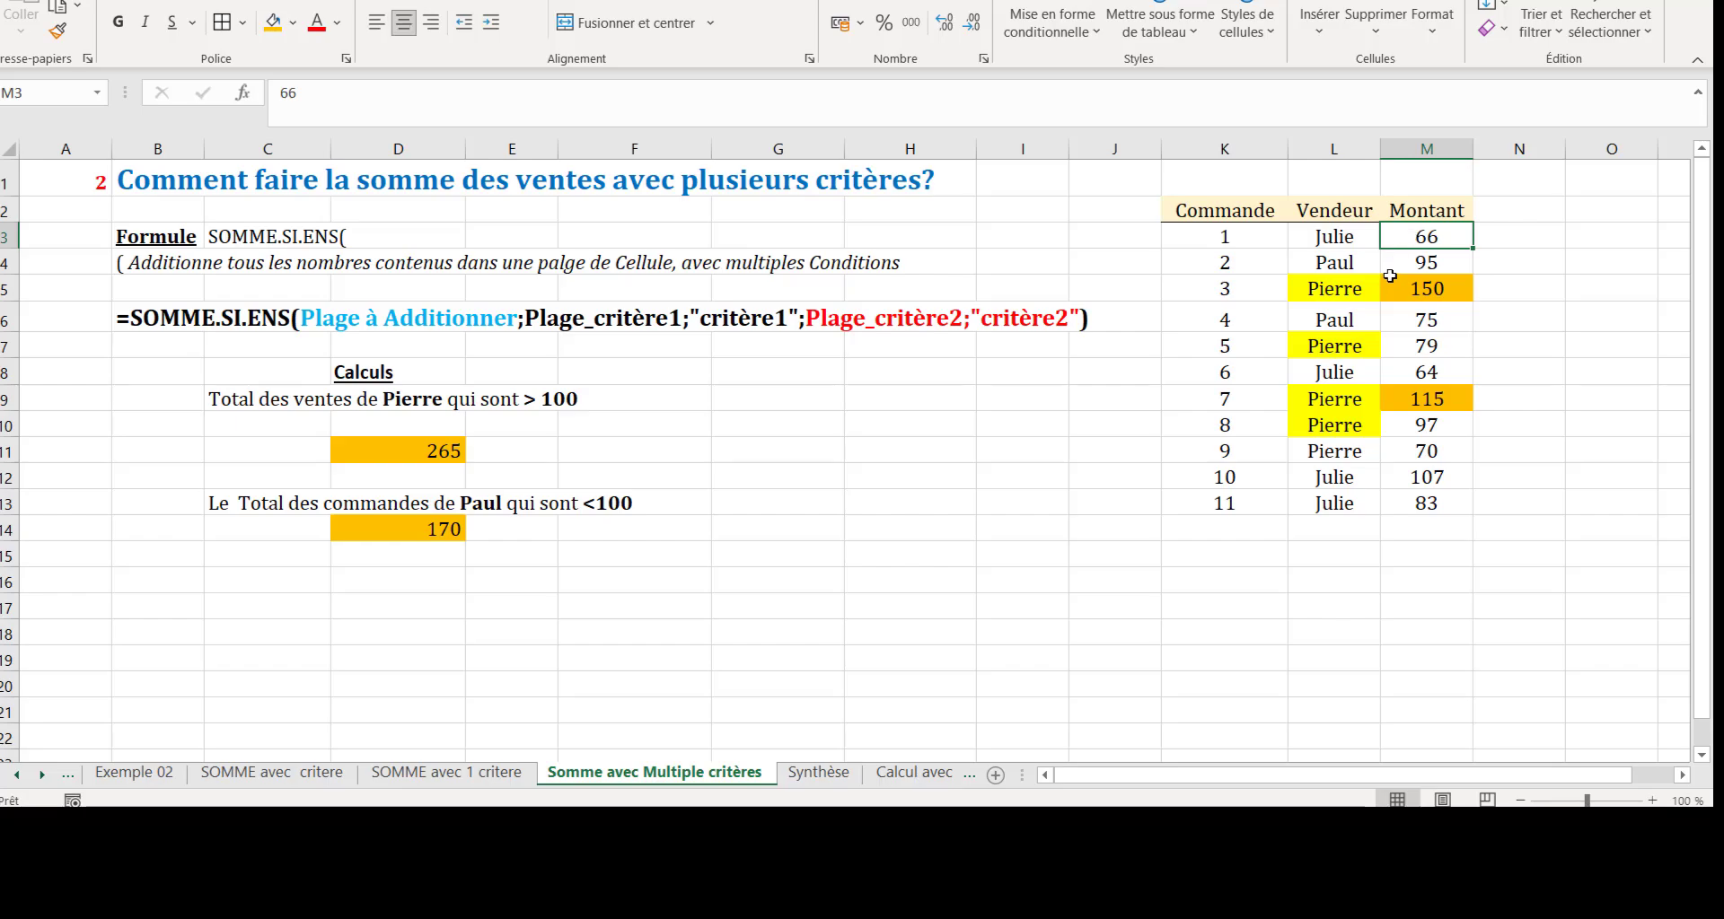
left_click(1404, 264)
left_click(1320, 256)
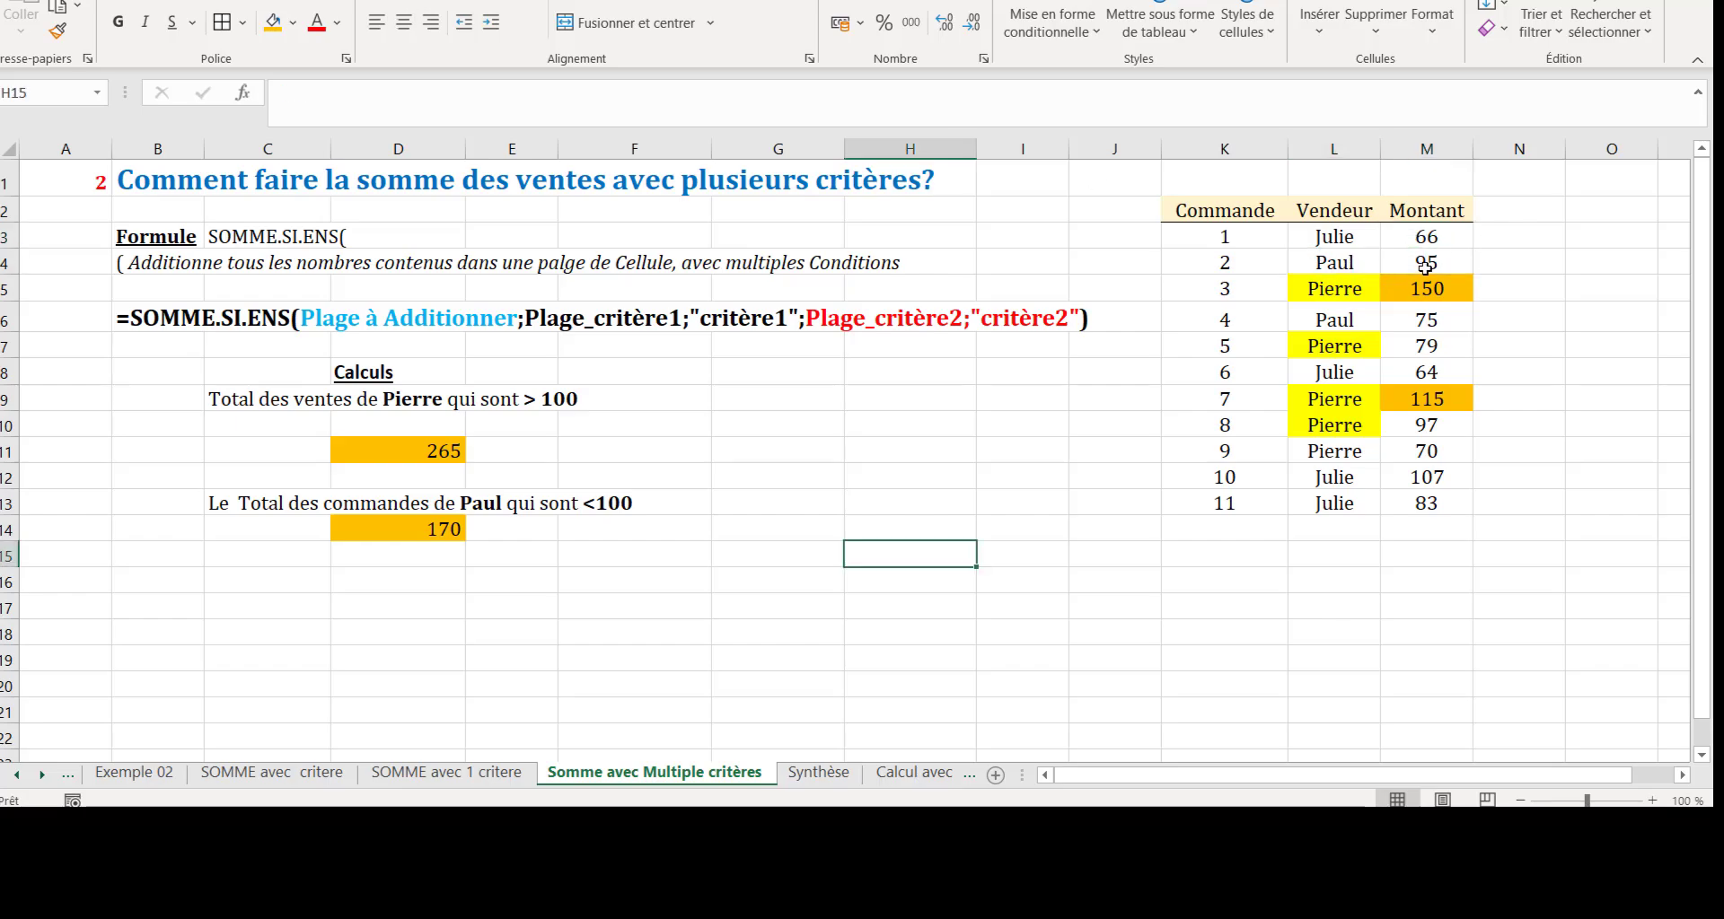
left_click_drag(1425, 264, 1352, 260)
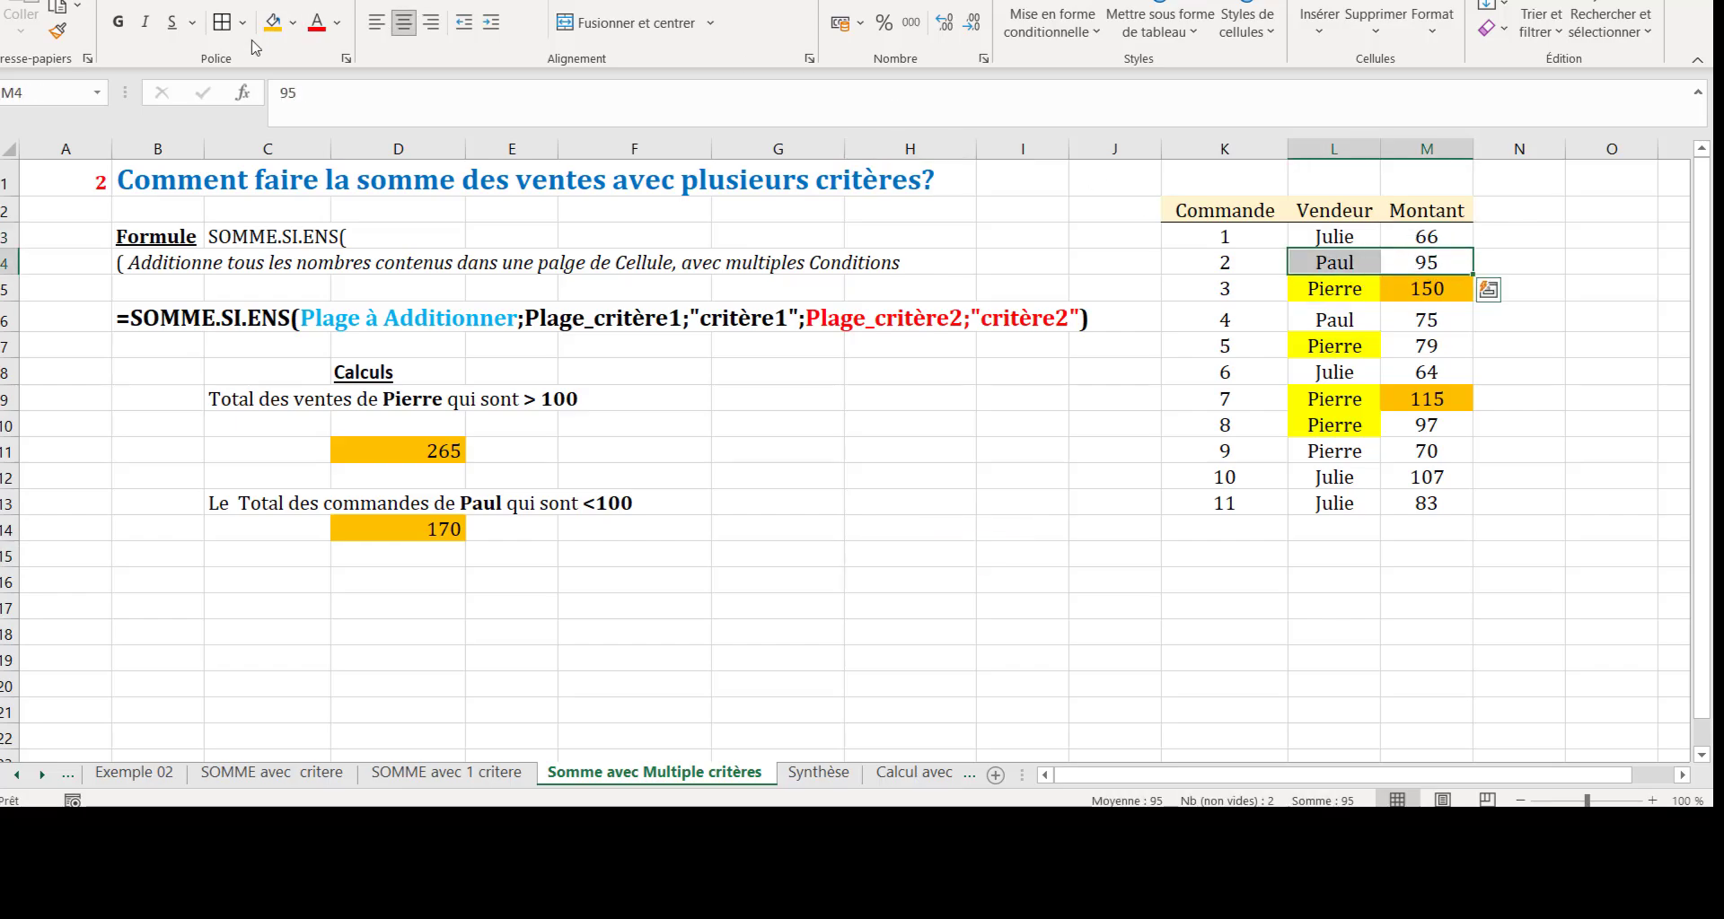
left_click(292, 22)
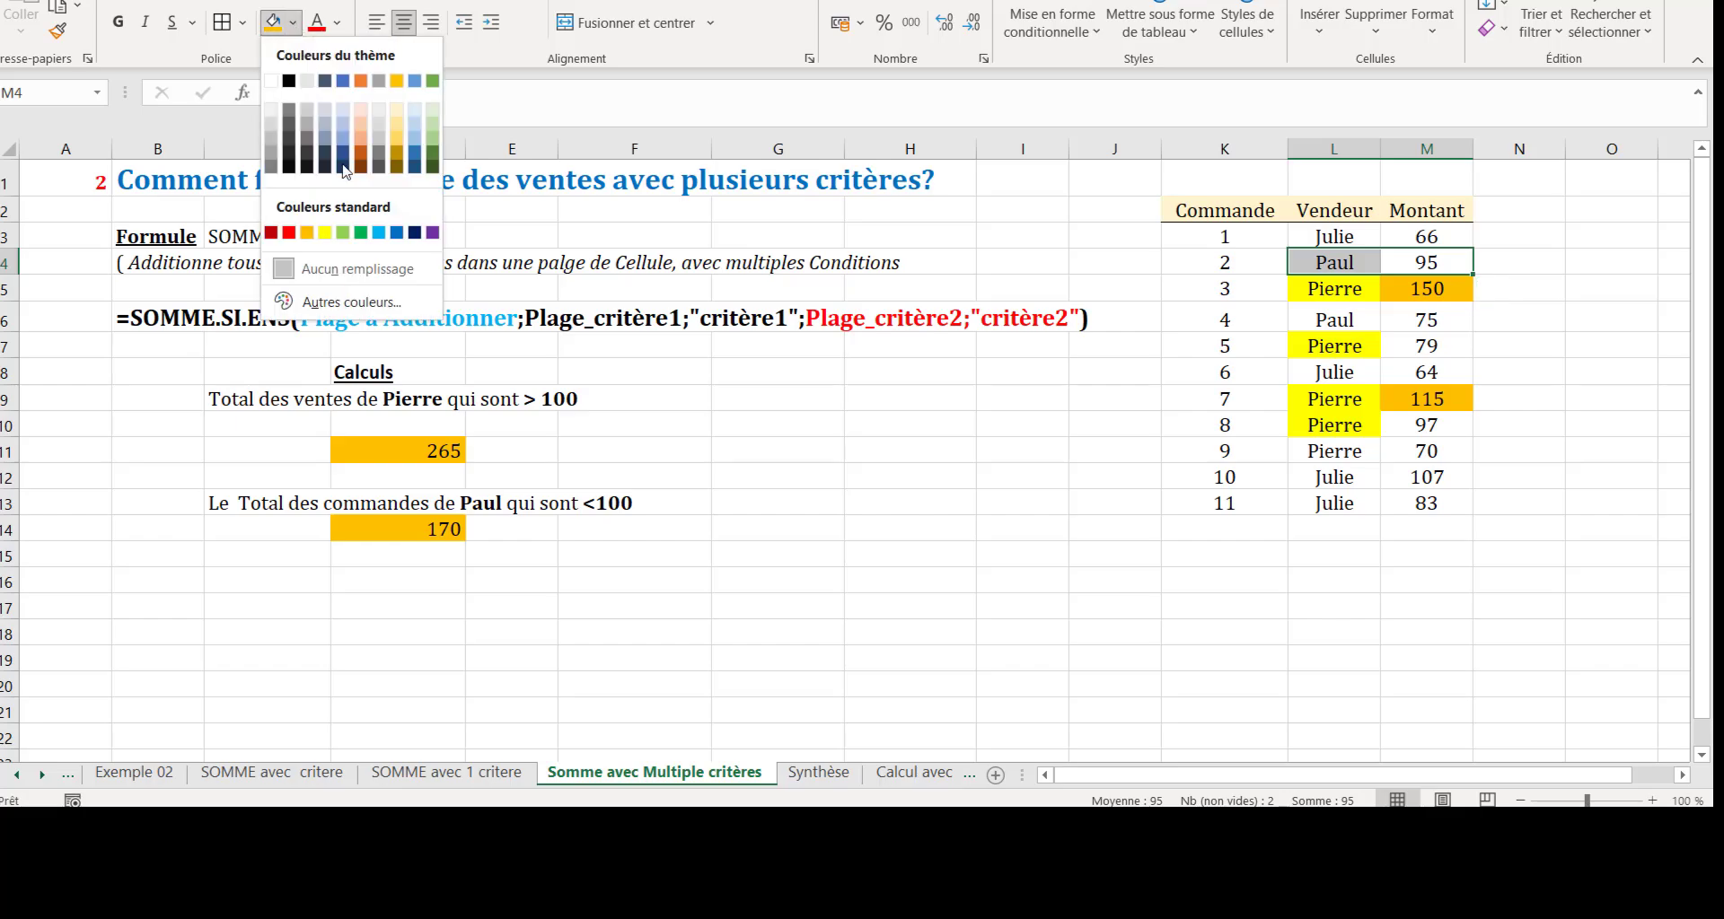
left_click(436, 140)
left_click(57, 30)
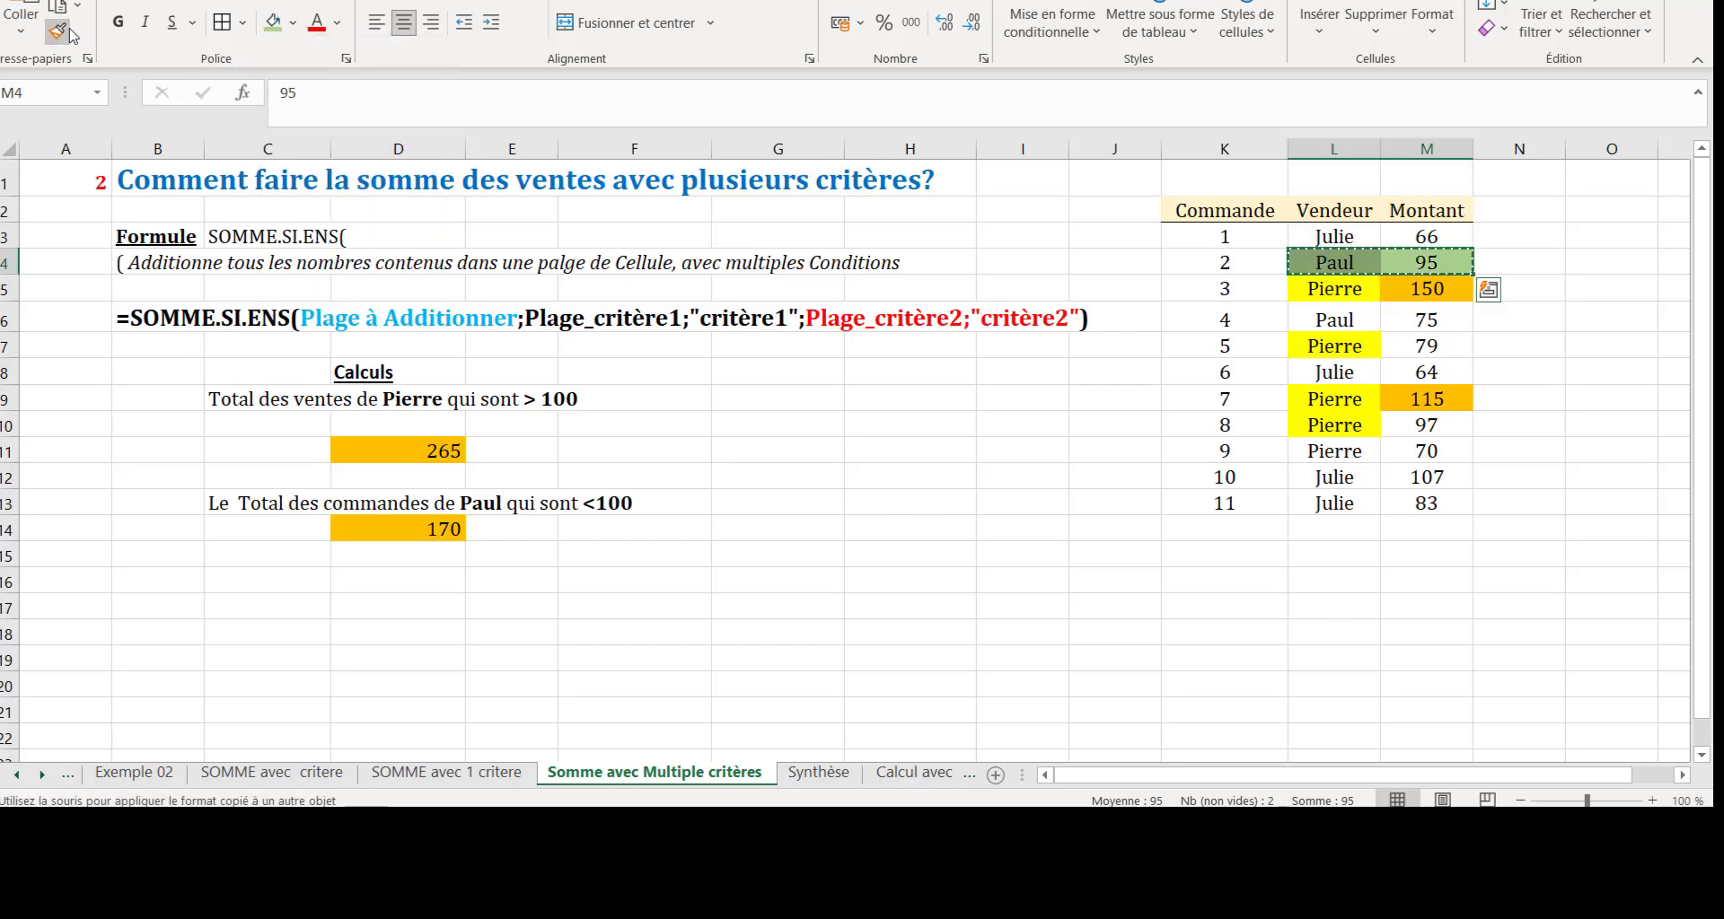
left_click(1329, 323)
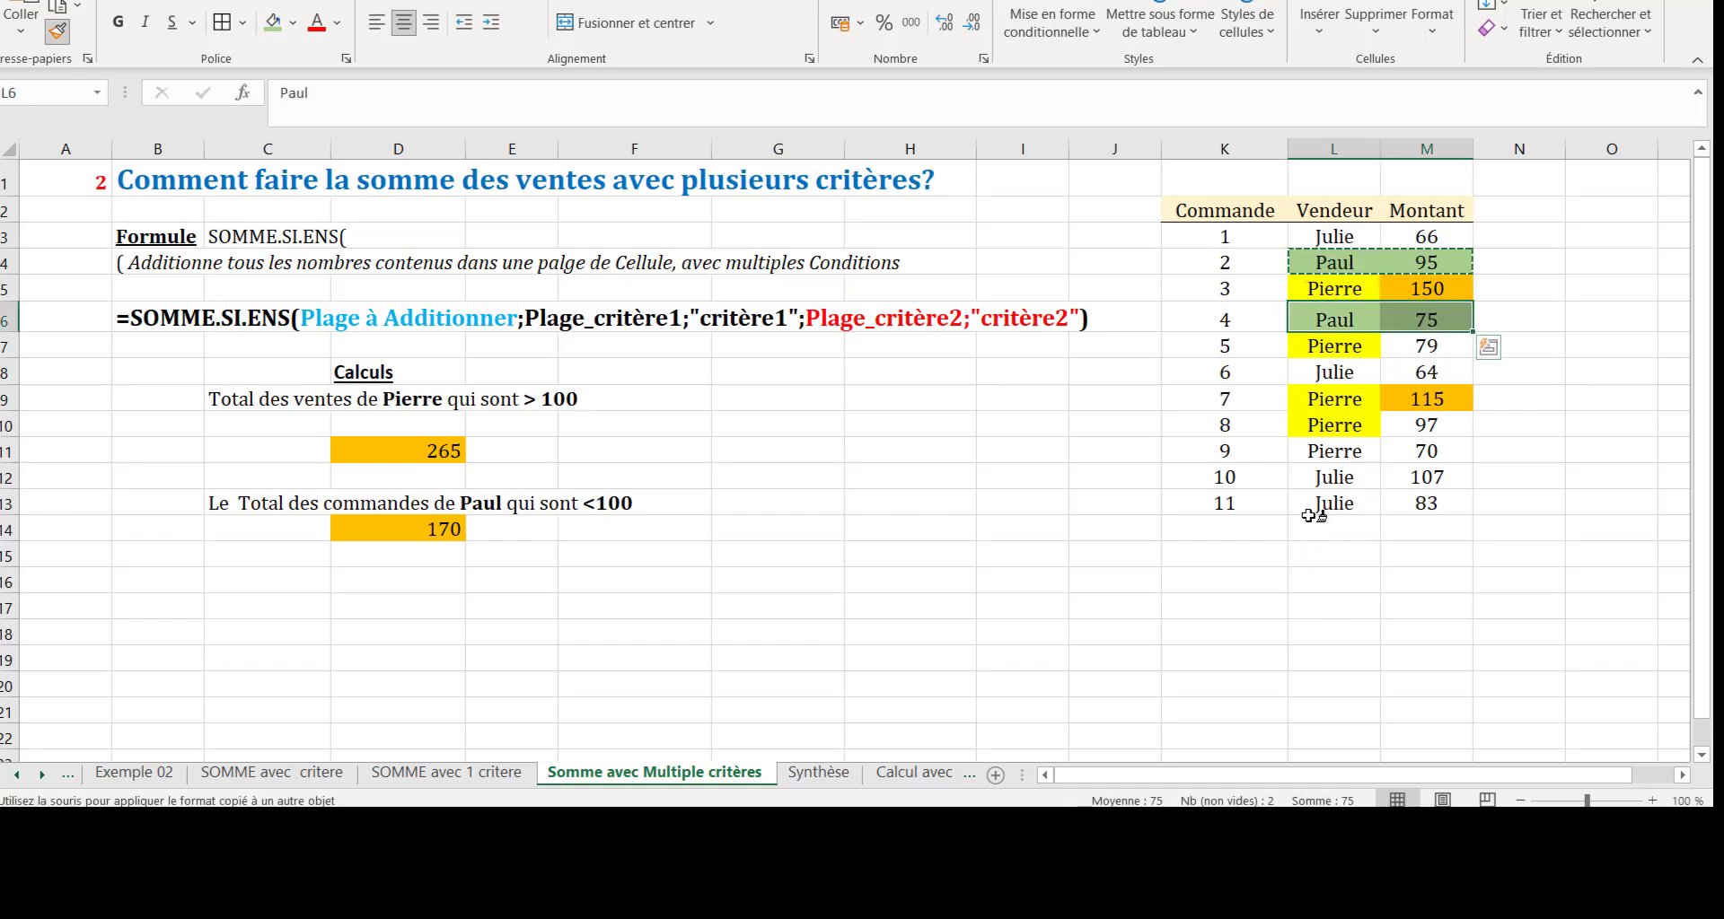
key("Escape")
Step: Check the D14 result against the sum of Montant cells M4 and M6
left_click(1428, 264)
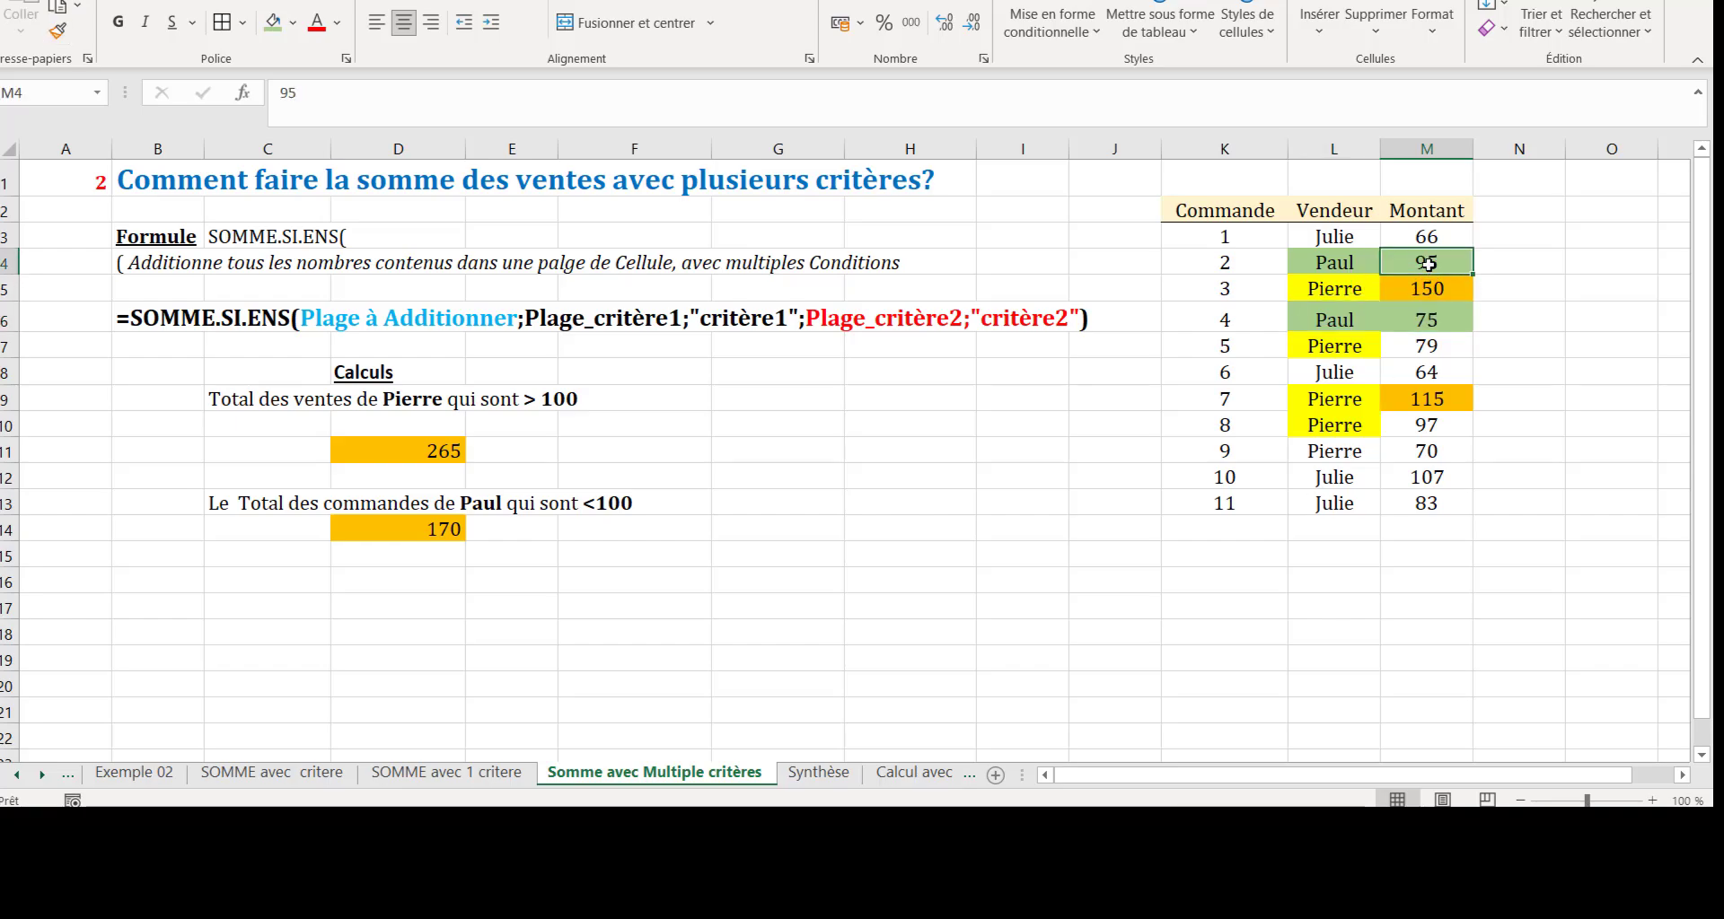
left_click(1435, 319, "ctrl")
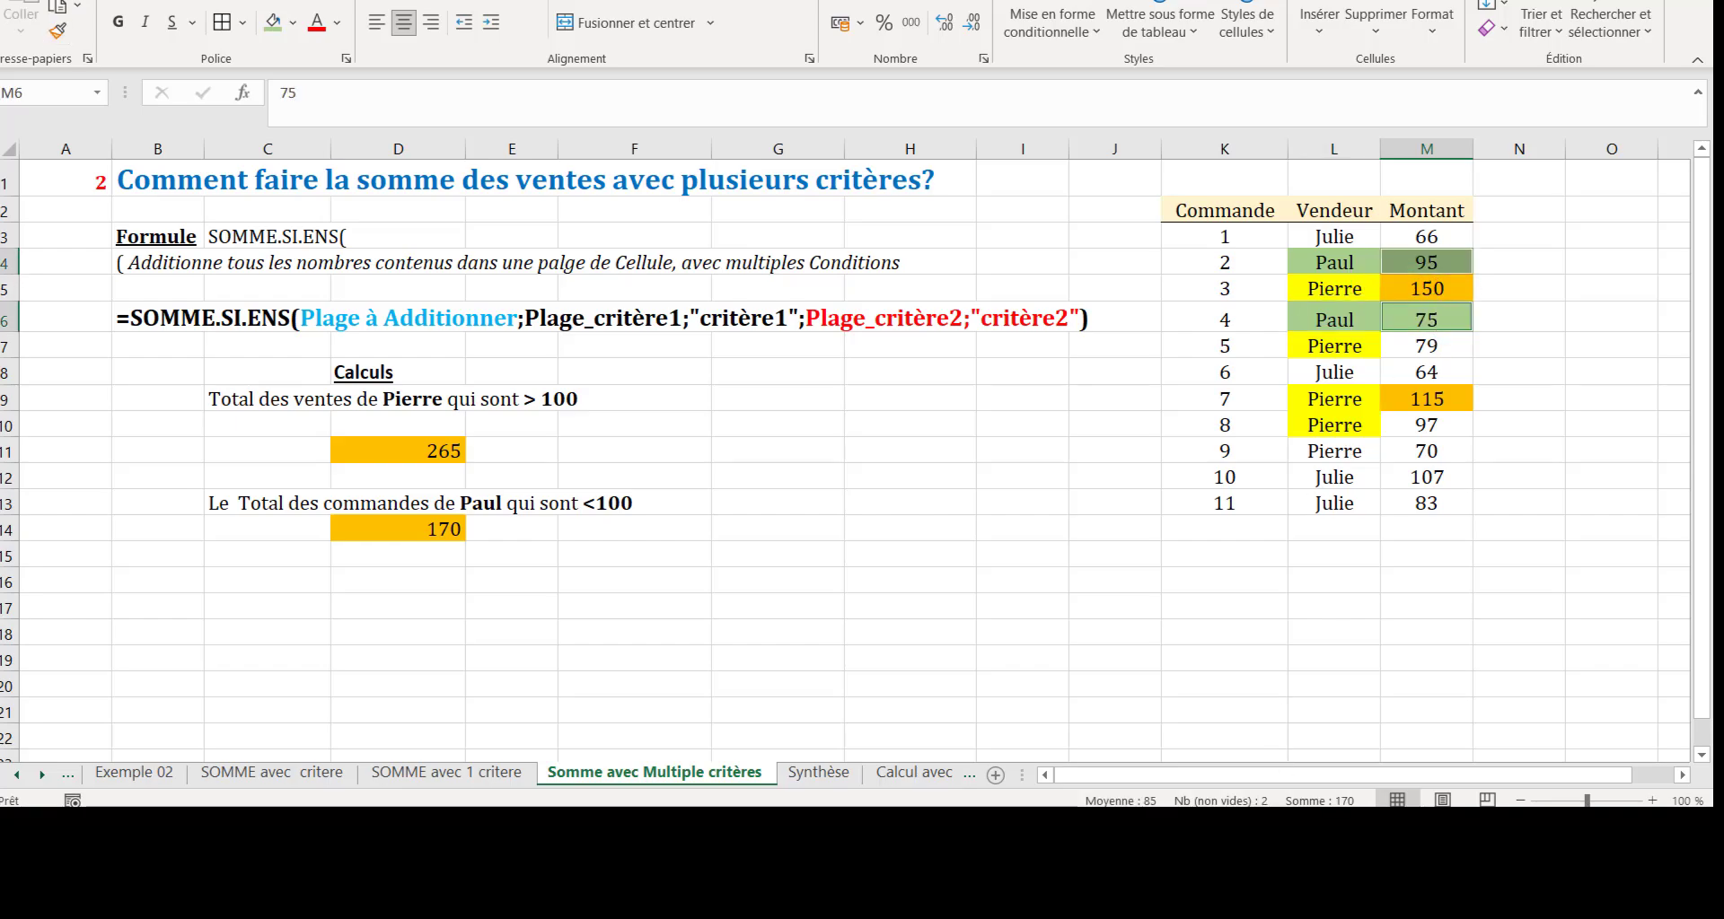
left_click(445, 534)
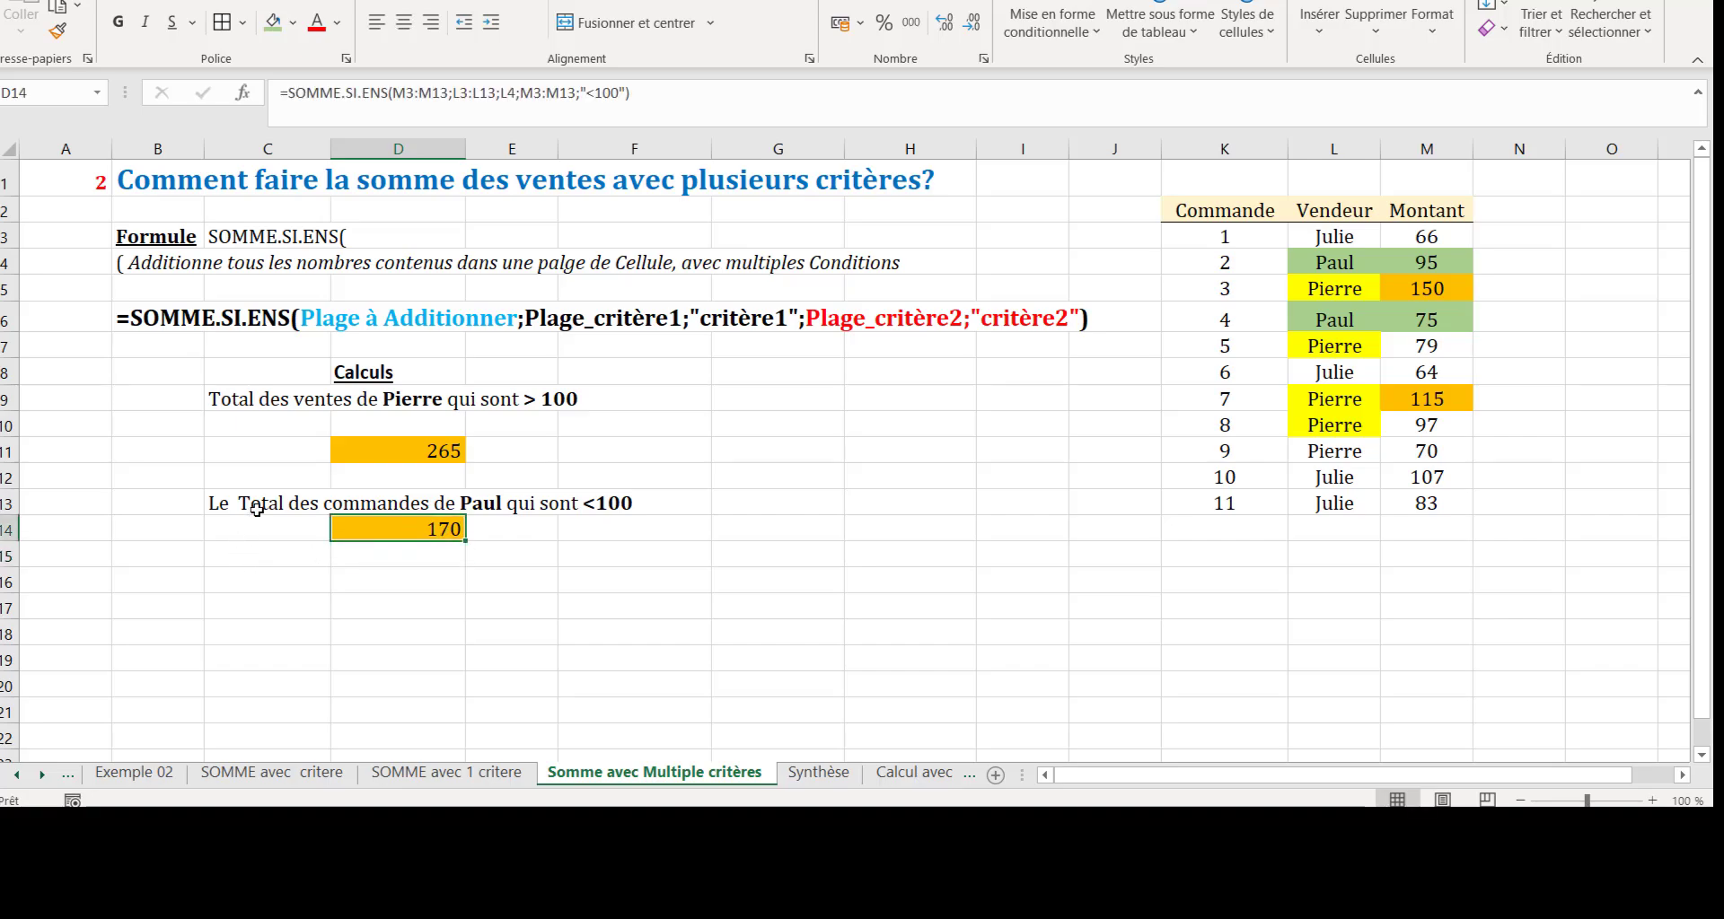
Step: Replace the word "commandes" with "ventes" in the C13 label
left_click(226, 504)
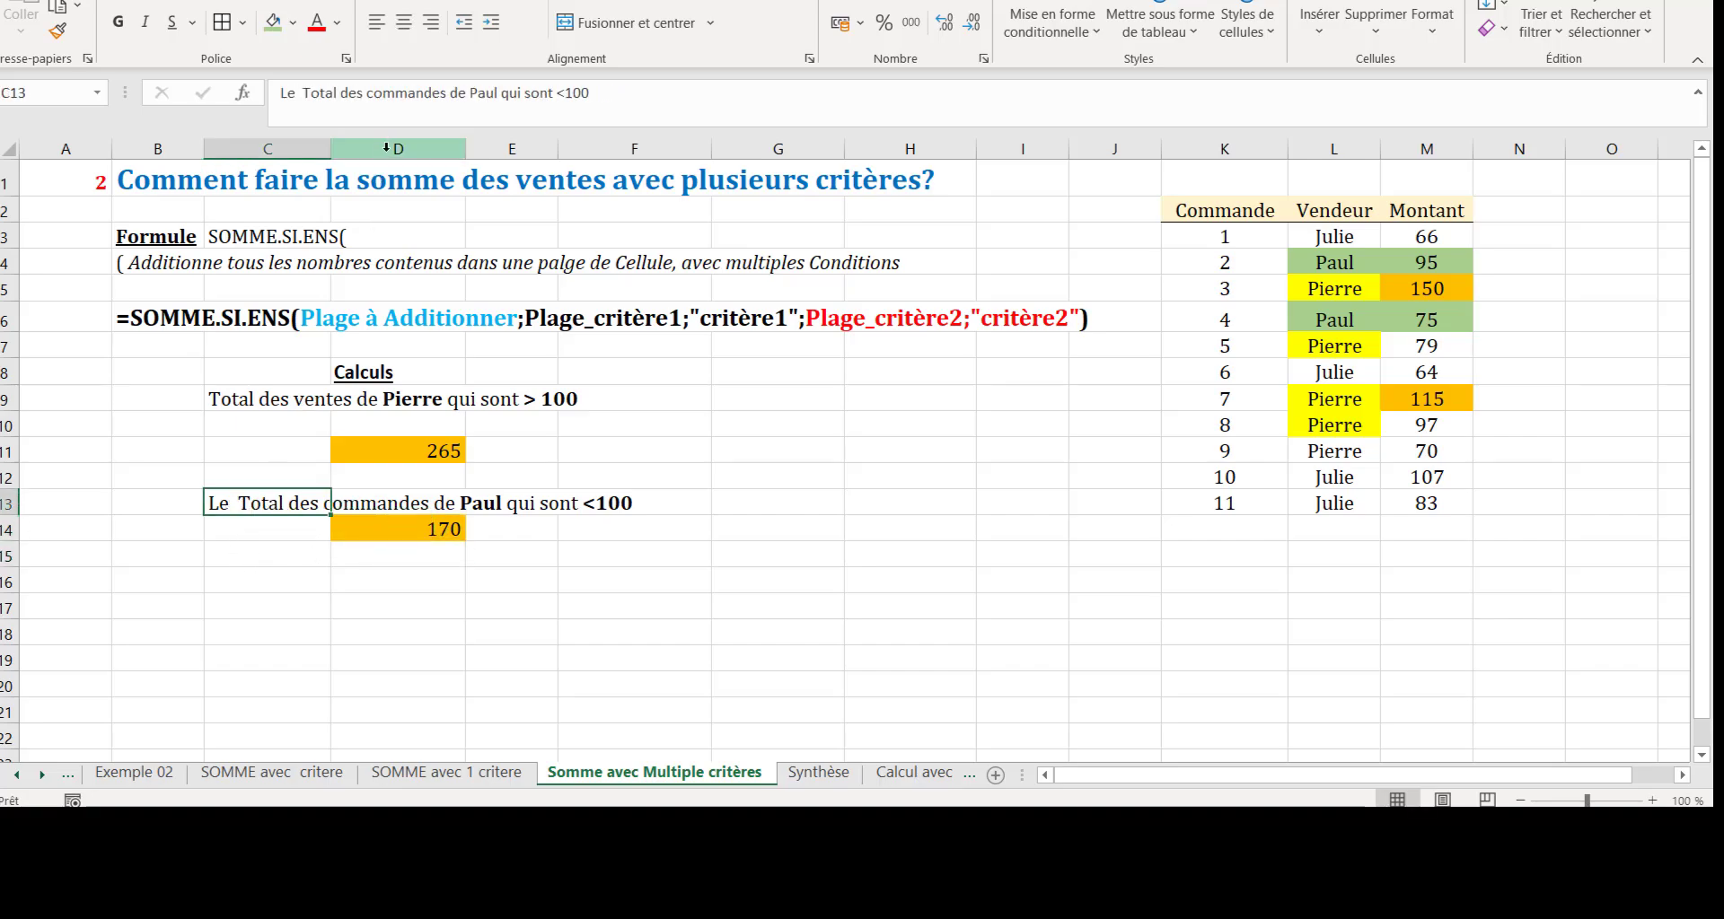
left_click_drag(367, 95, 454, 96)
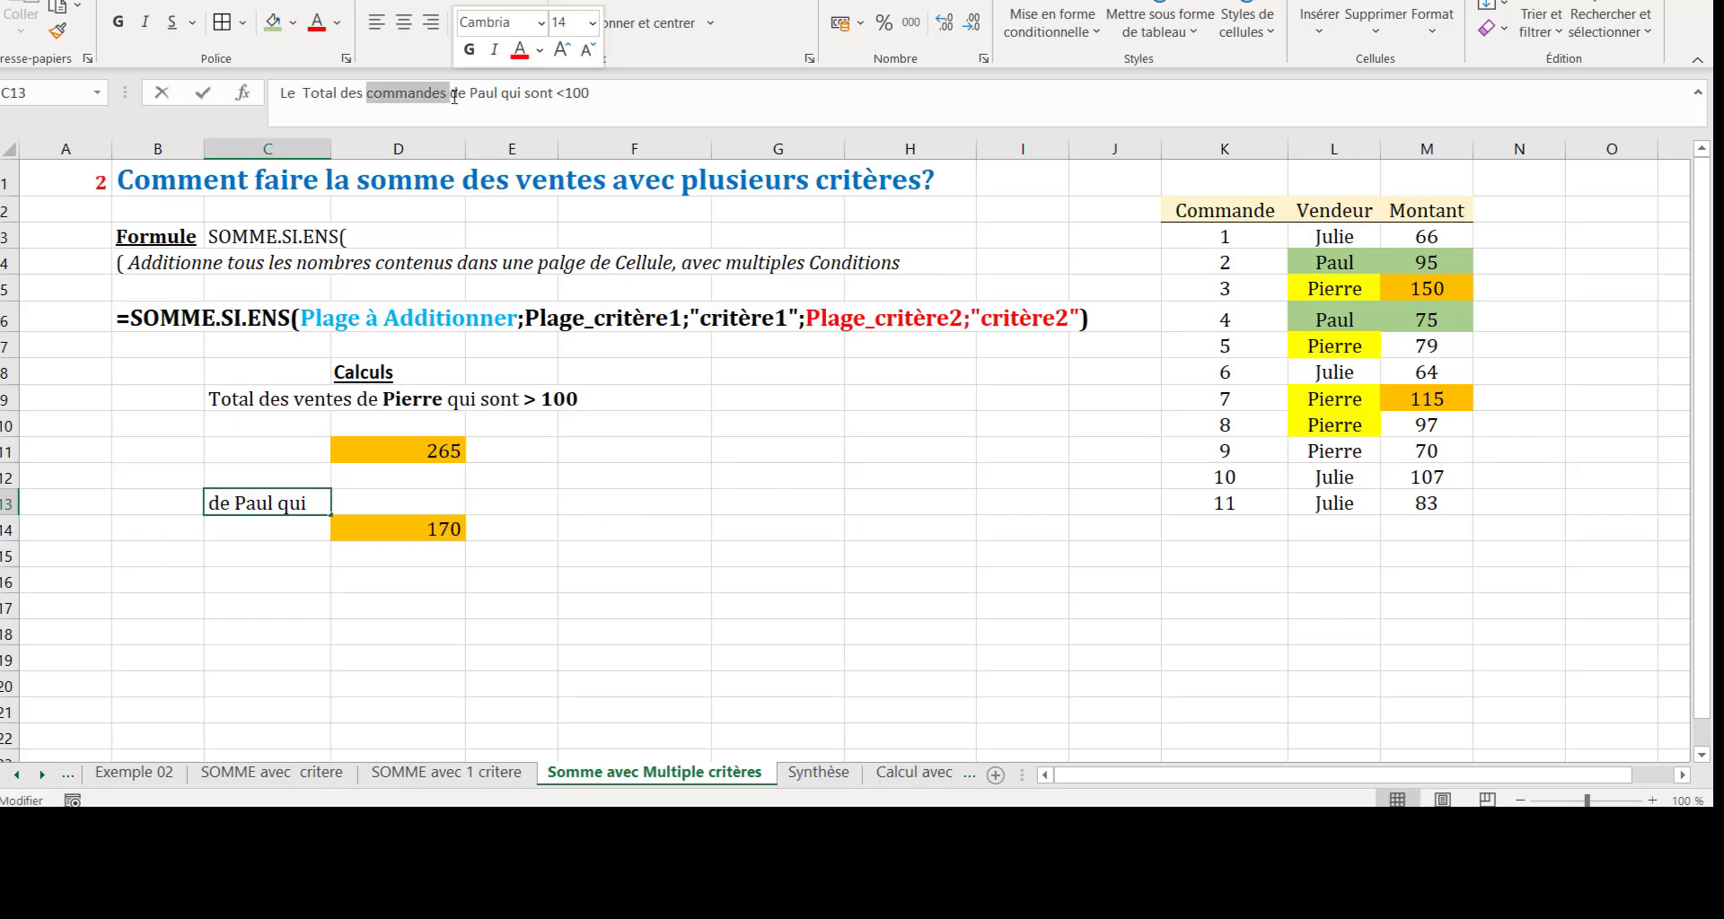
type("vente")
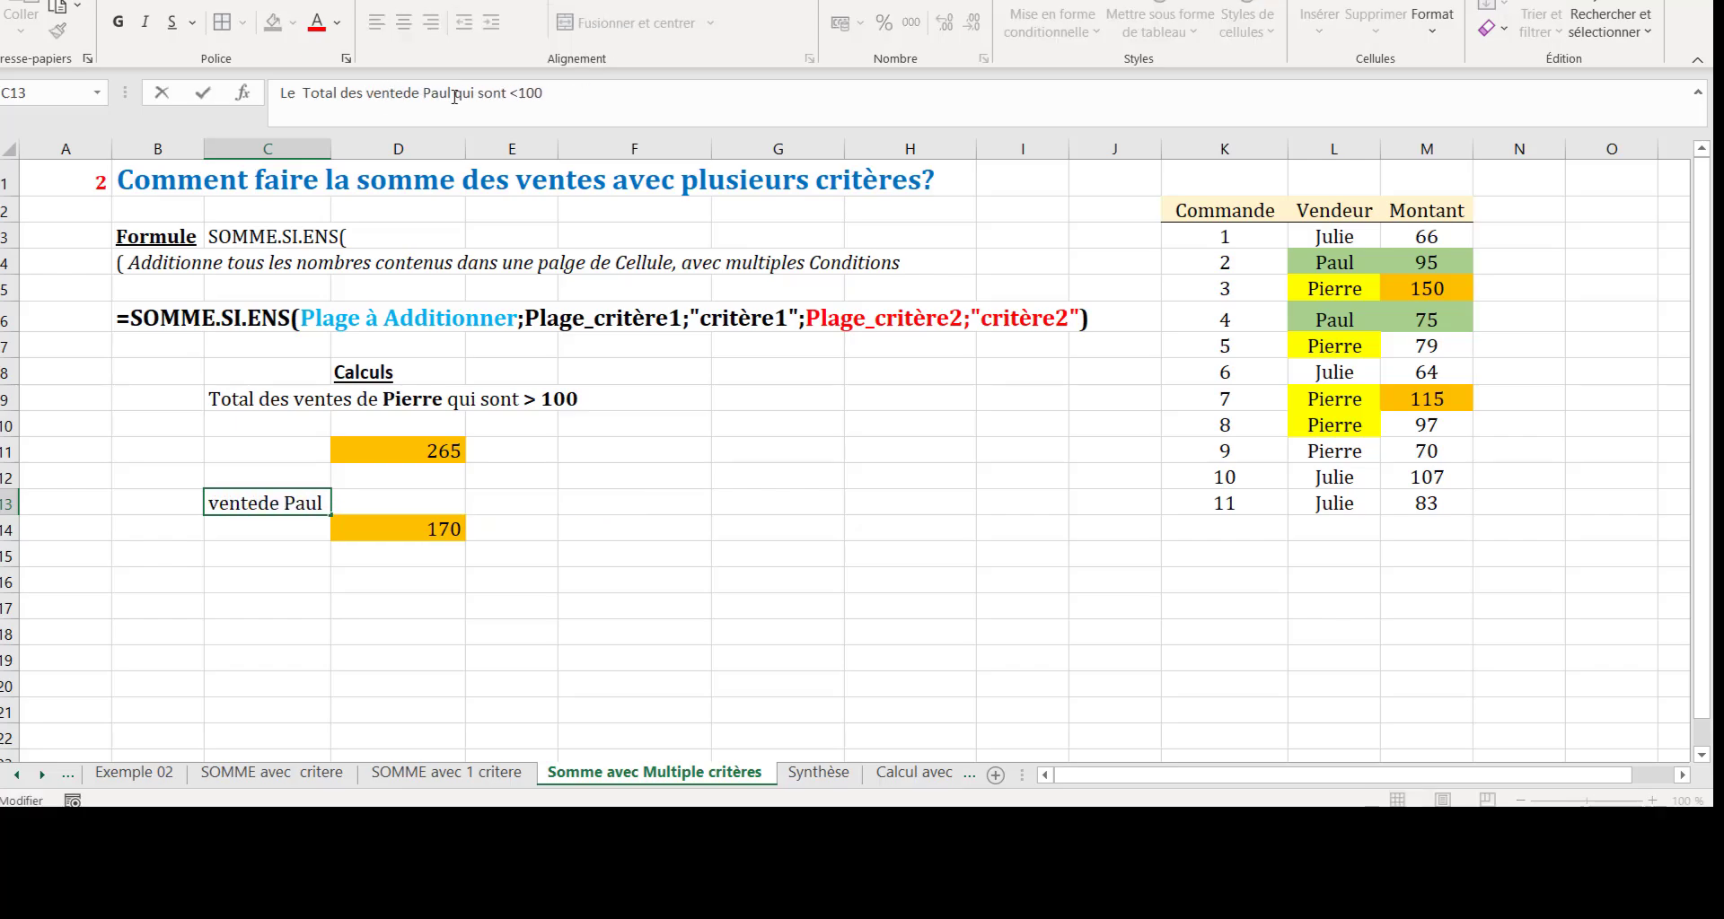
type("s")
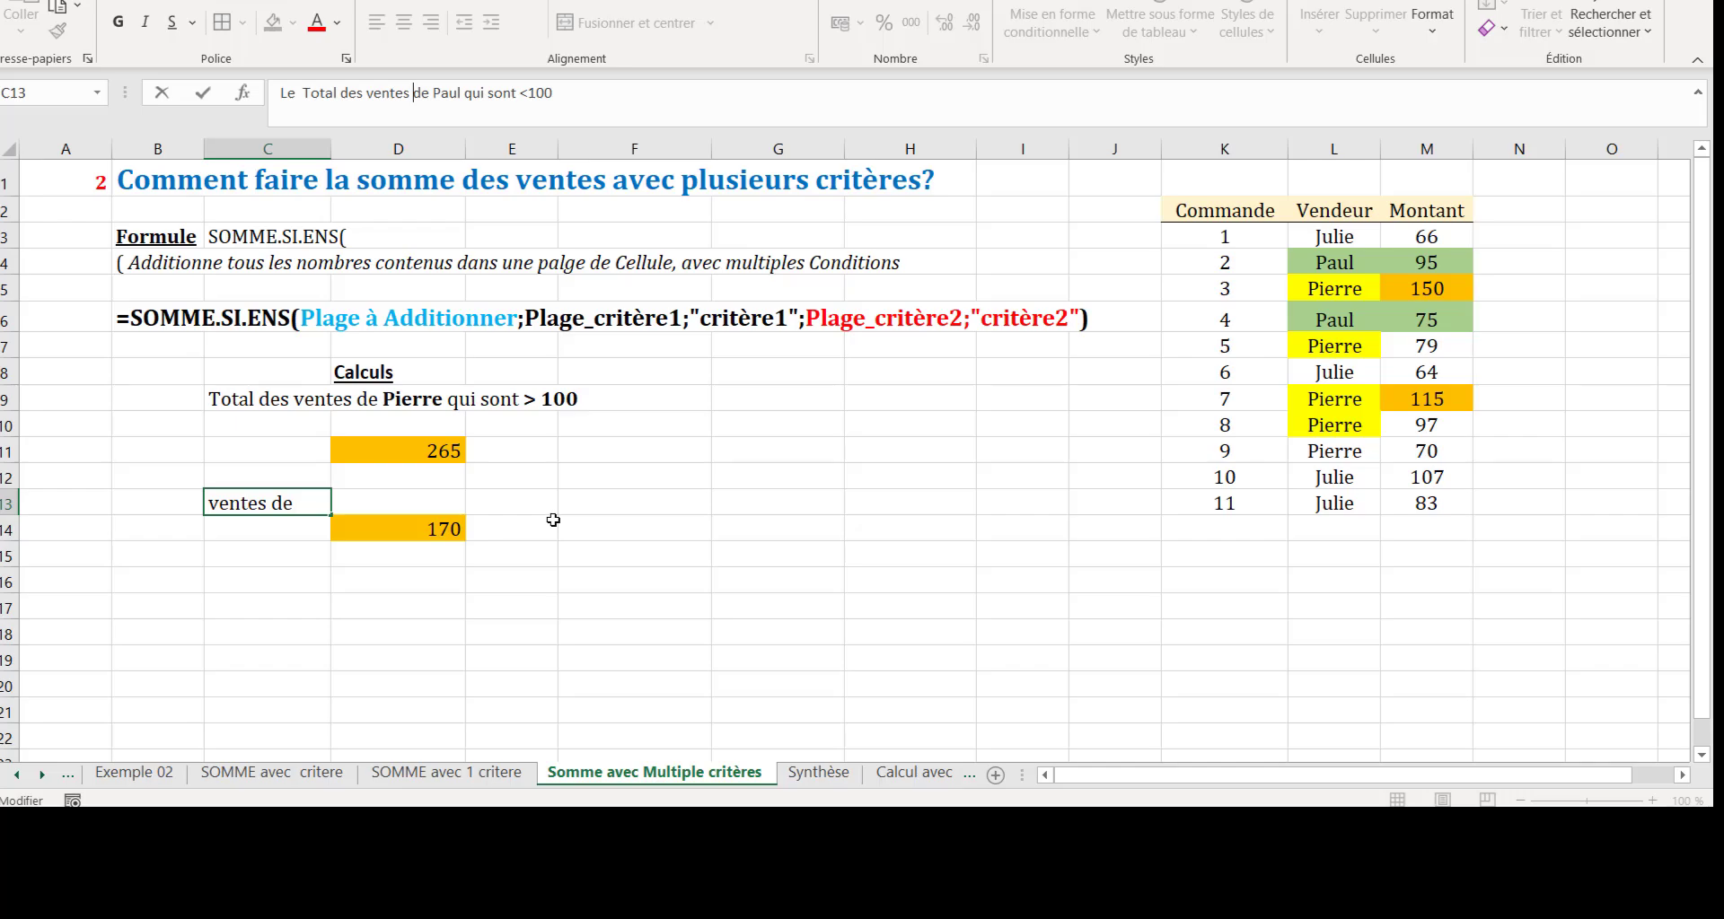
key("Return")
left_click(350, 600)
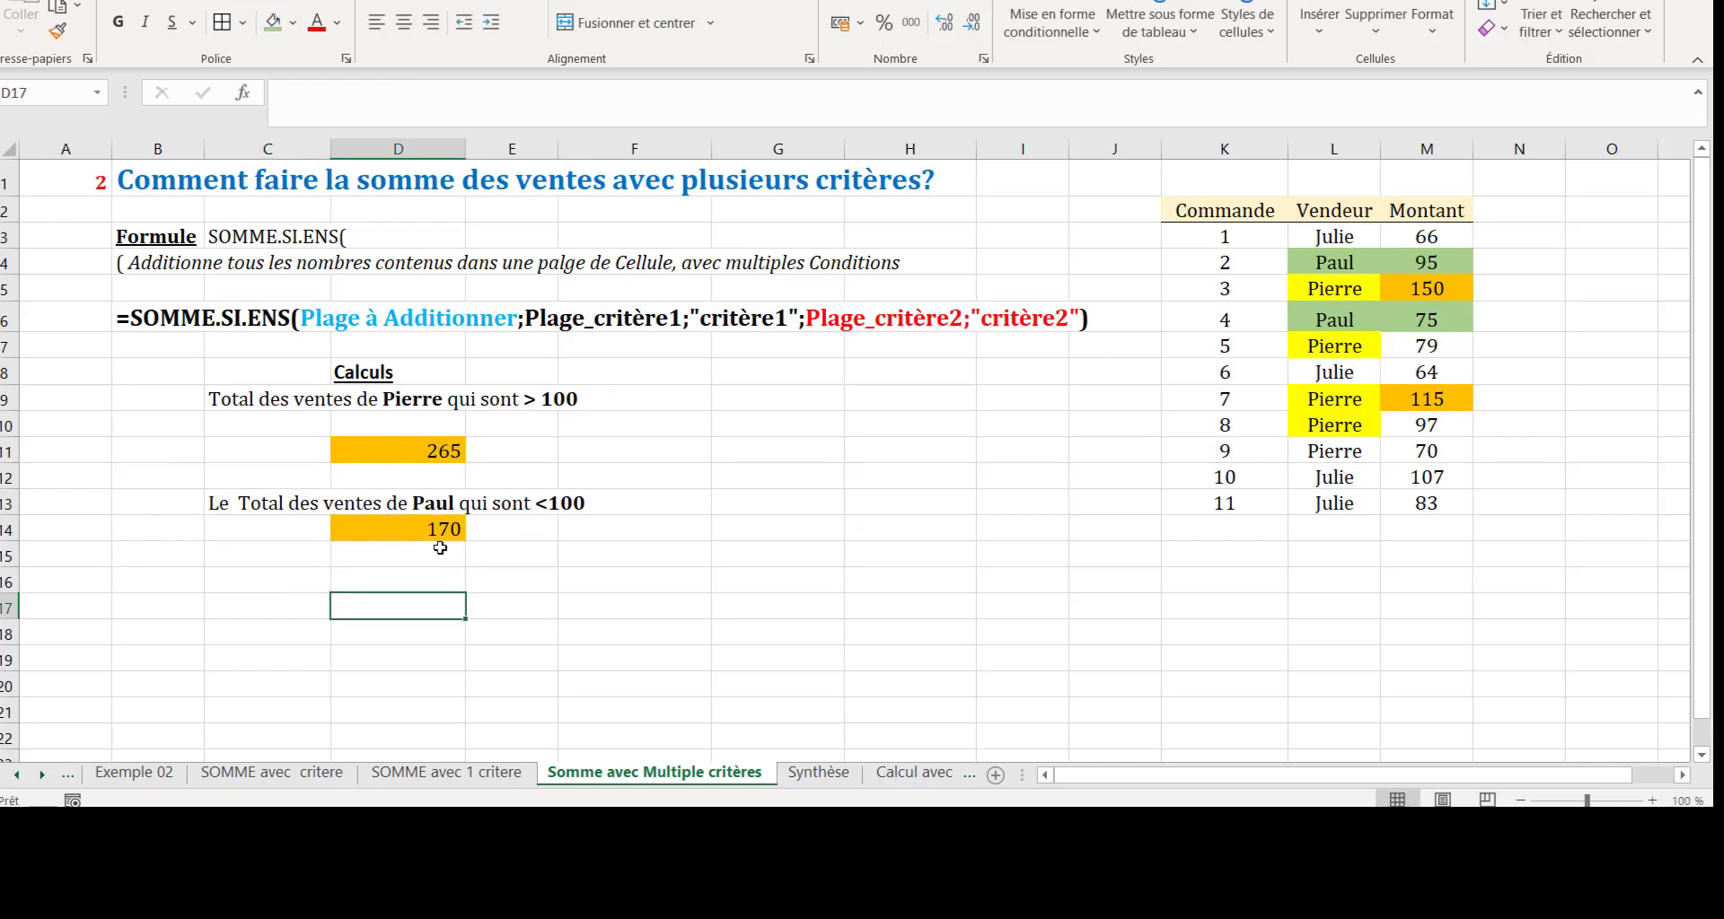
left_click(793, 586)
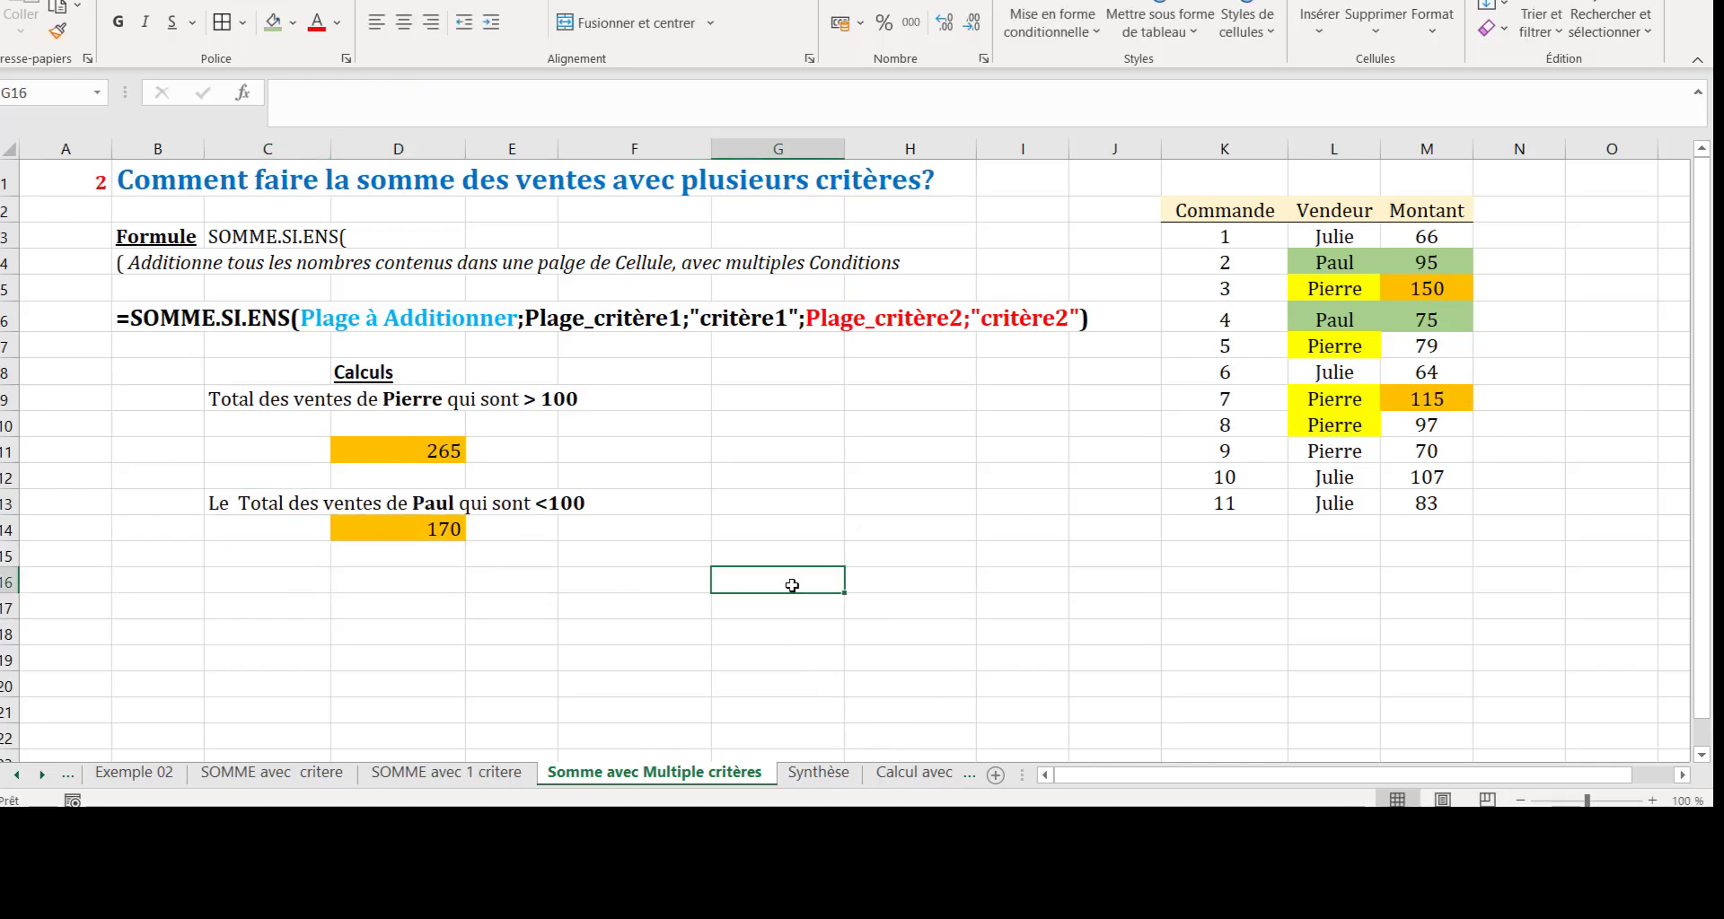